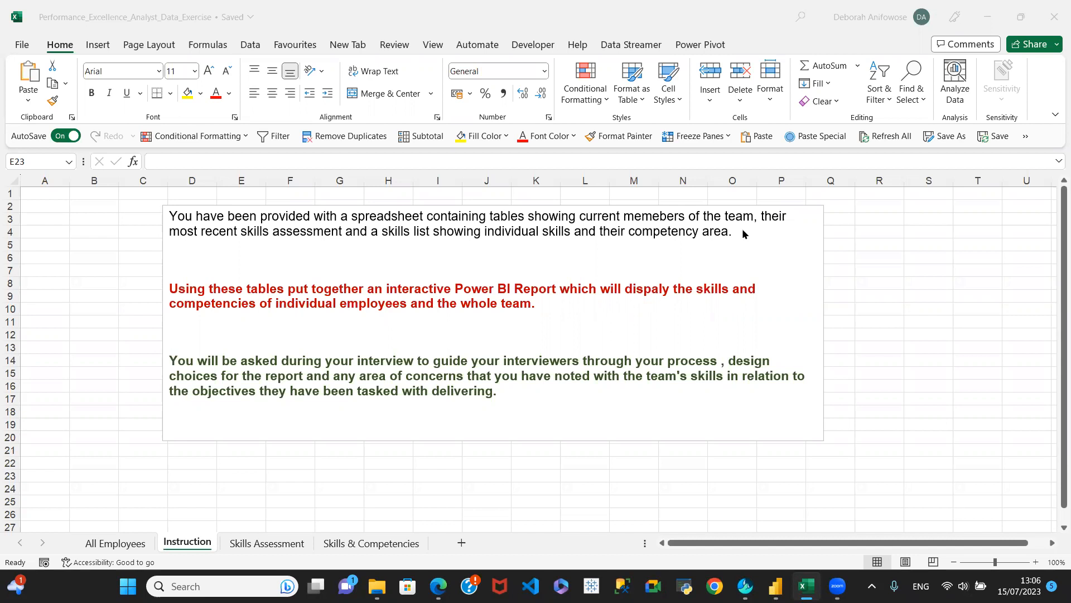
# Step: Review the All Employees, Skills Assessment and Skills & Competencies sheets across their columns, and close the workbook
pyautogui.click(127, 548)
pyautogui.click(127, 548)
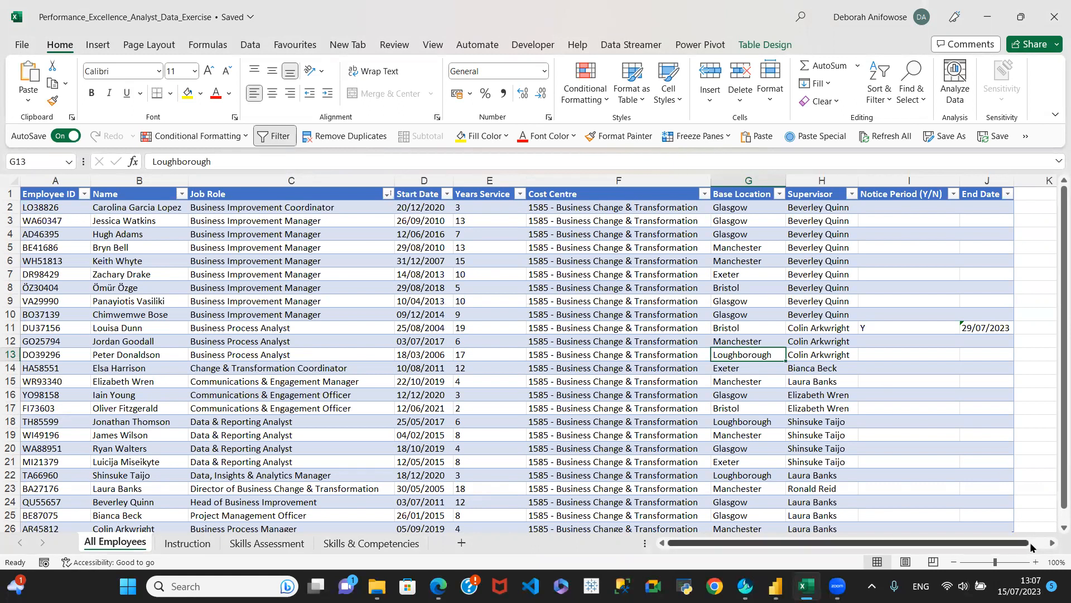
pyautogui.click(1049, 546)
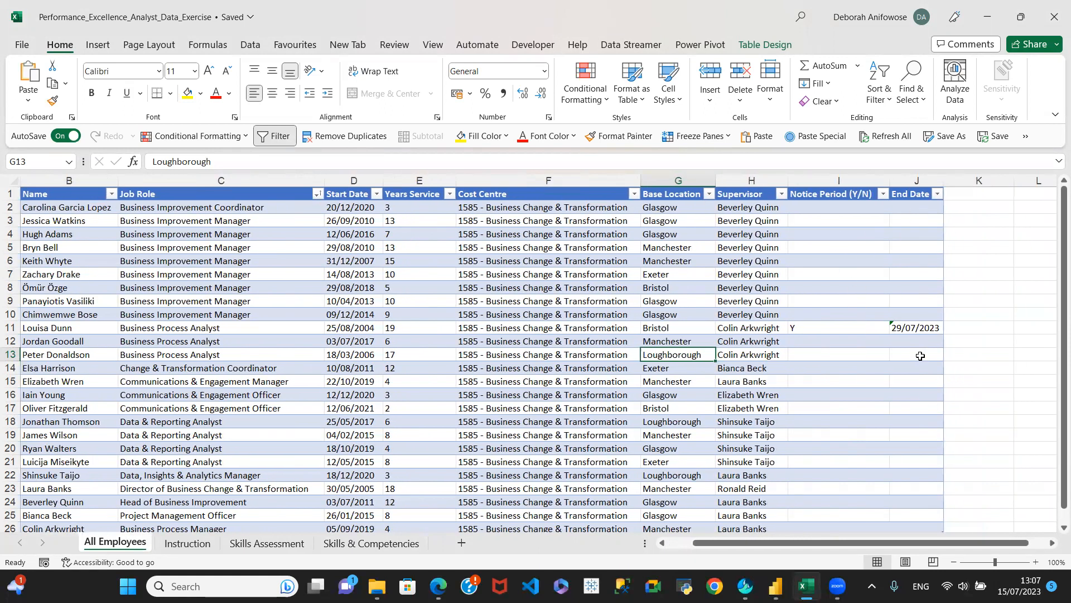
pyautogui.click(262, 544)
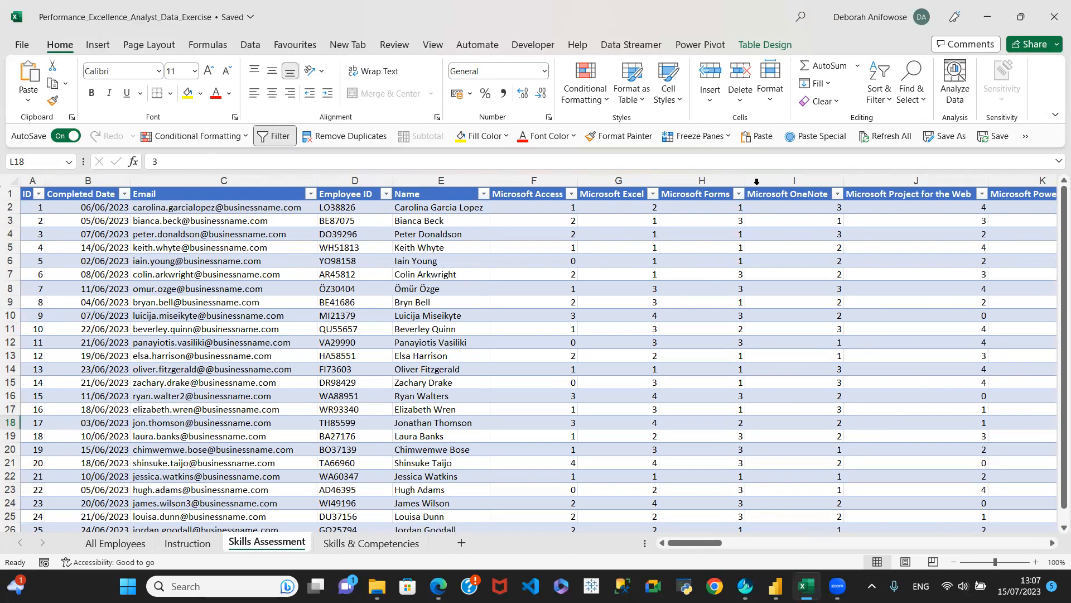
pyautogui.click(1053, 543)
pyautogui.click(1052, 542)
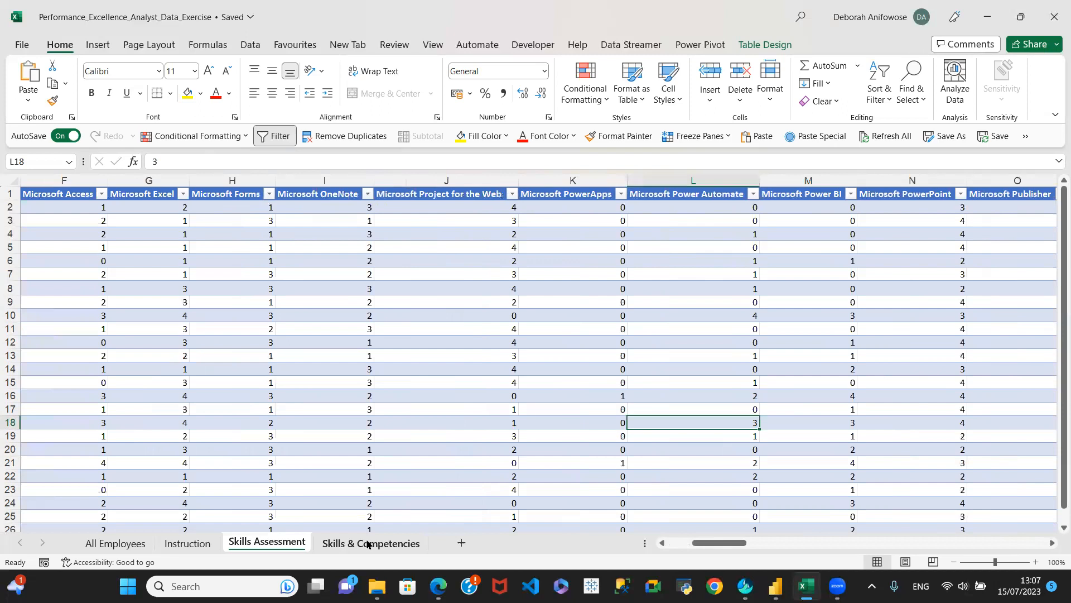
pyautogui.click(368, 544)
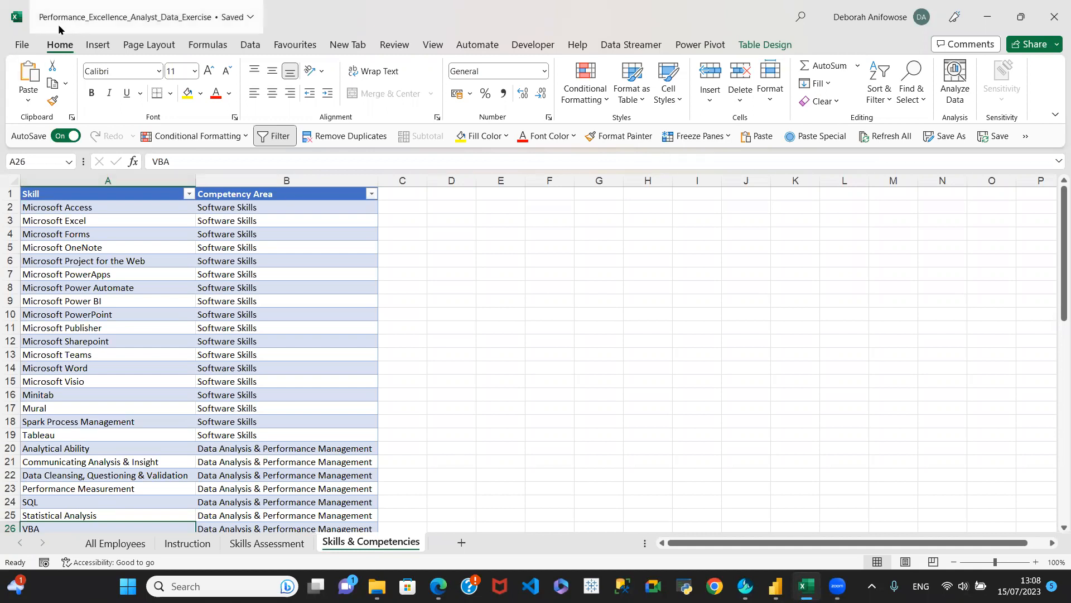
pyautogui.click(1055, 22)
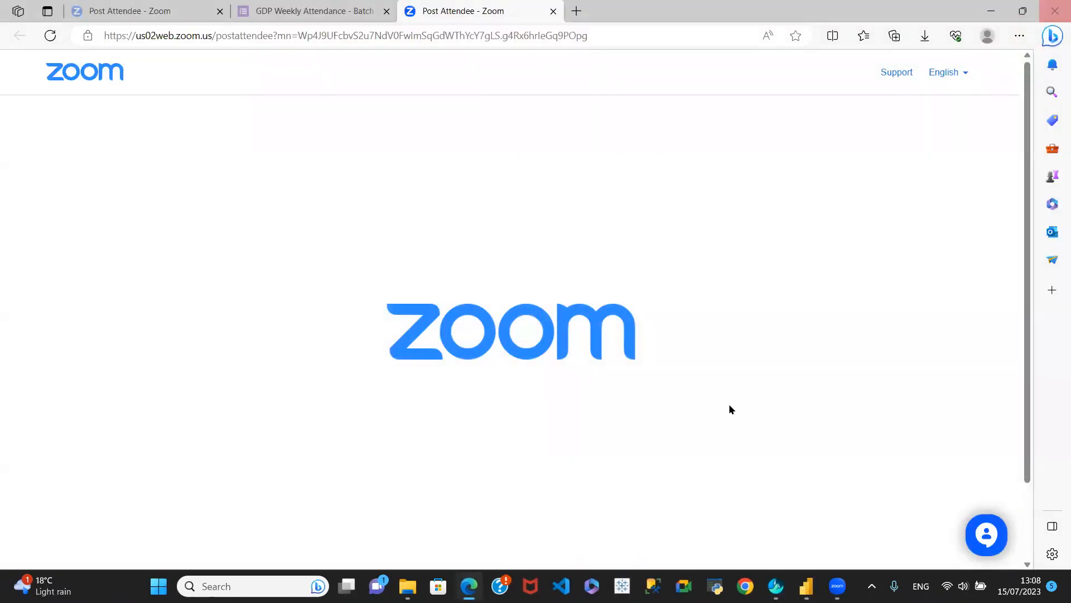
# Step: Switch to the Employee Assessment Test report in Power BI Desktop, closing its Power Query Editor with changes applied
pyautogui.moveTo(806, 586)
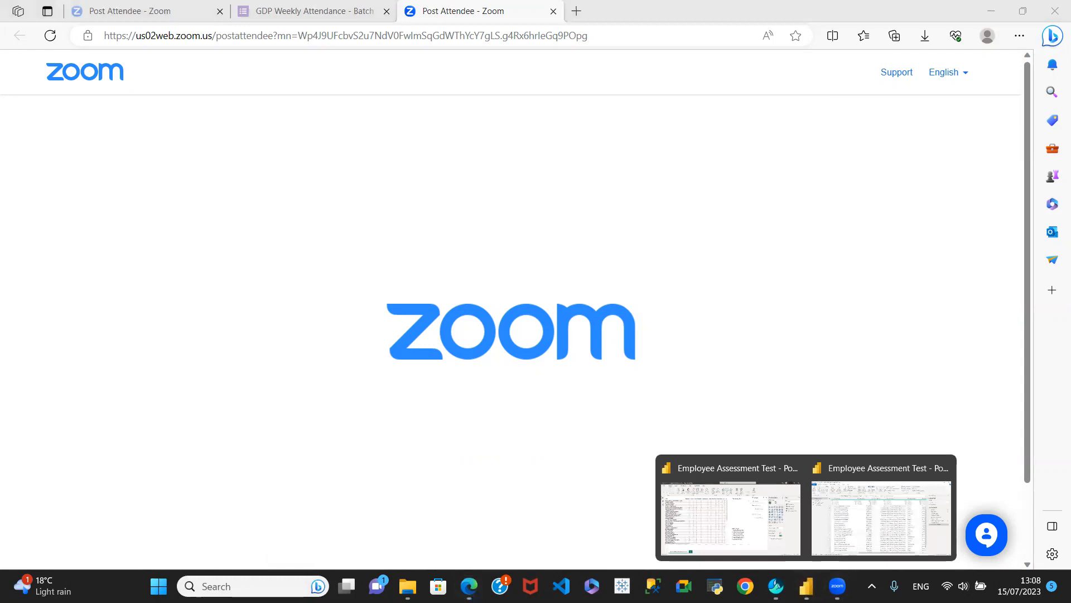
pyautogui.click(892, 500)
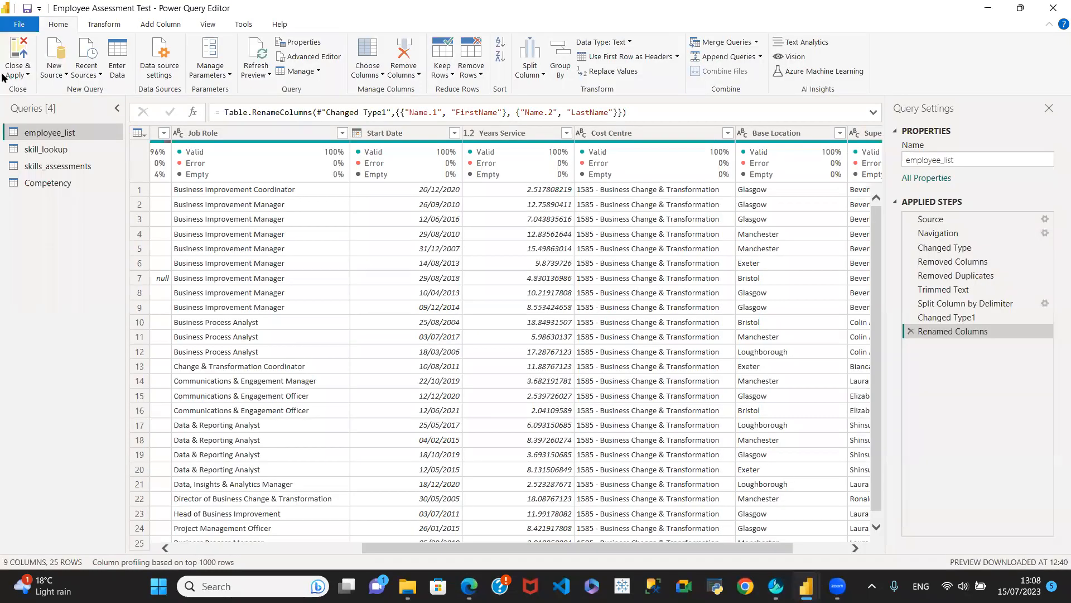
pyautogui.click(22, 75)
pyautogui.click(49, 91)
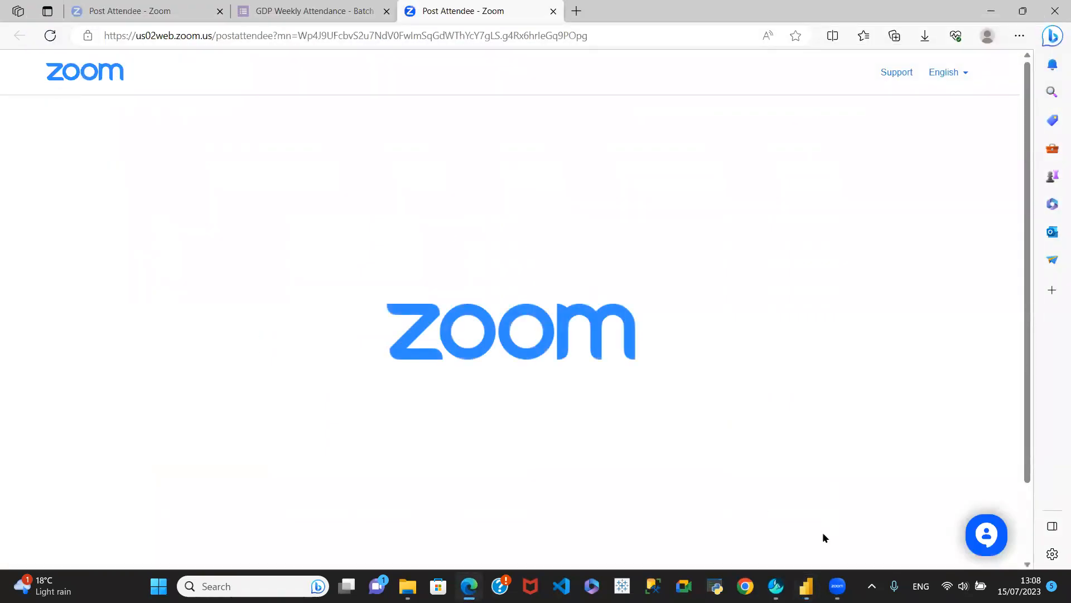
pyautogui.click(806, 586)
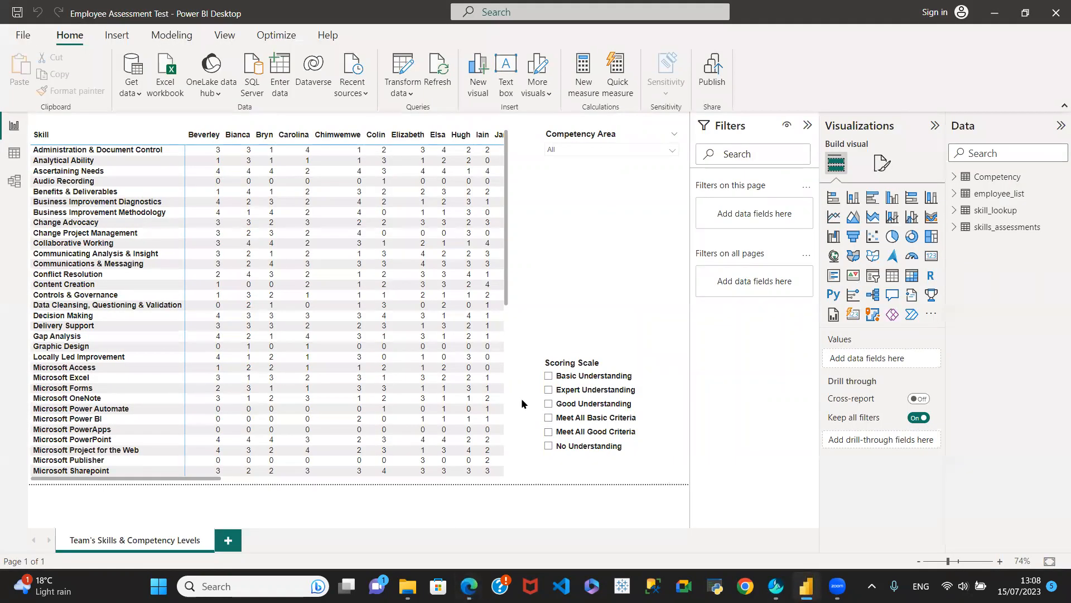
# Step: Create a new blank Power BI report and dismiss its welcome screen
pyautogui.click(23, 36)
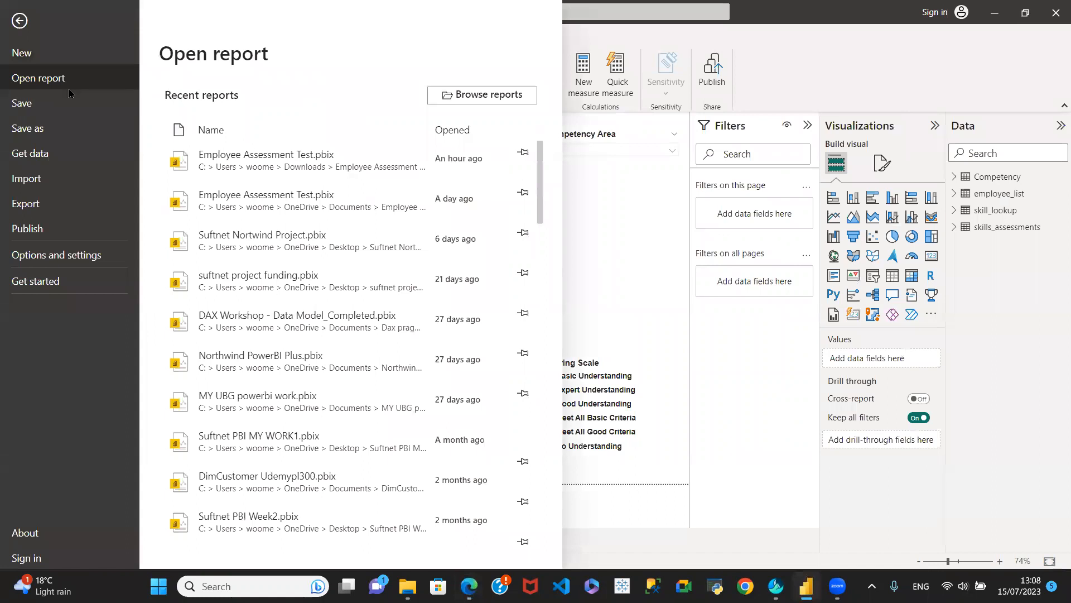
pyautogui.click(24, 56)
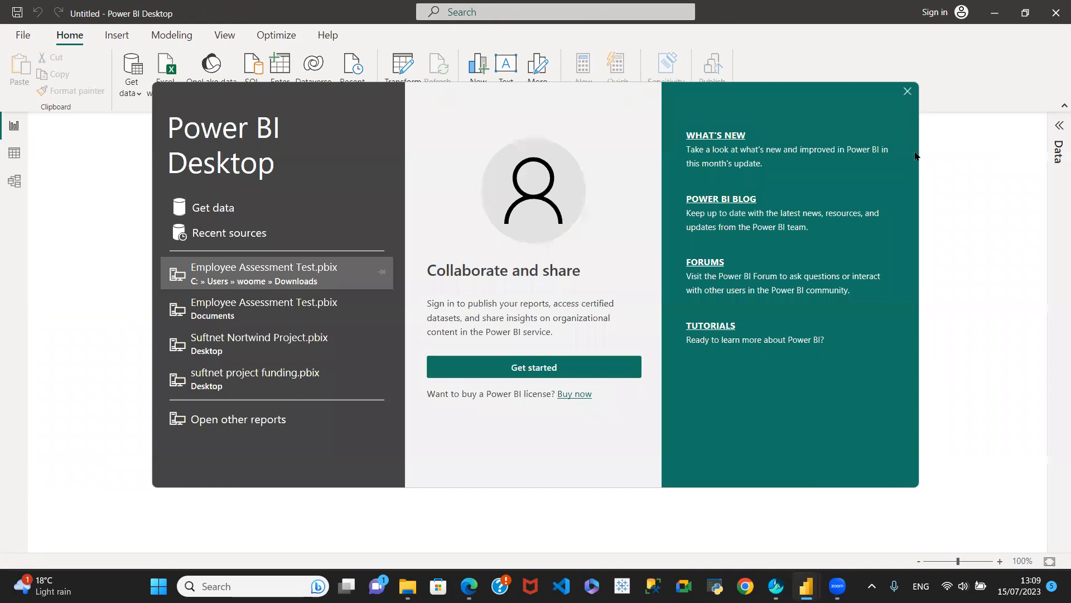
pyautogui.click(910, 92)
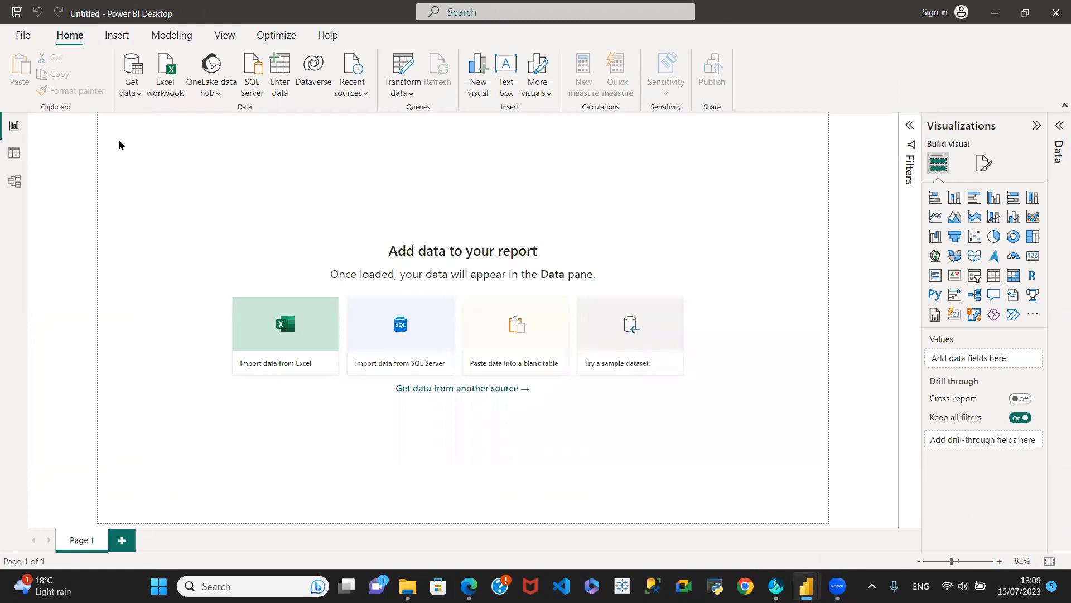
# Step: Connect to the Excel workbook Performance_Excellence_Analyst_Data_Exercise in Documents, filtering the files to those modified on 15/07/2023
pyautogui.click(134, 98)
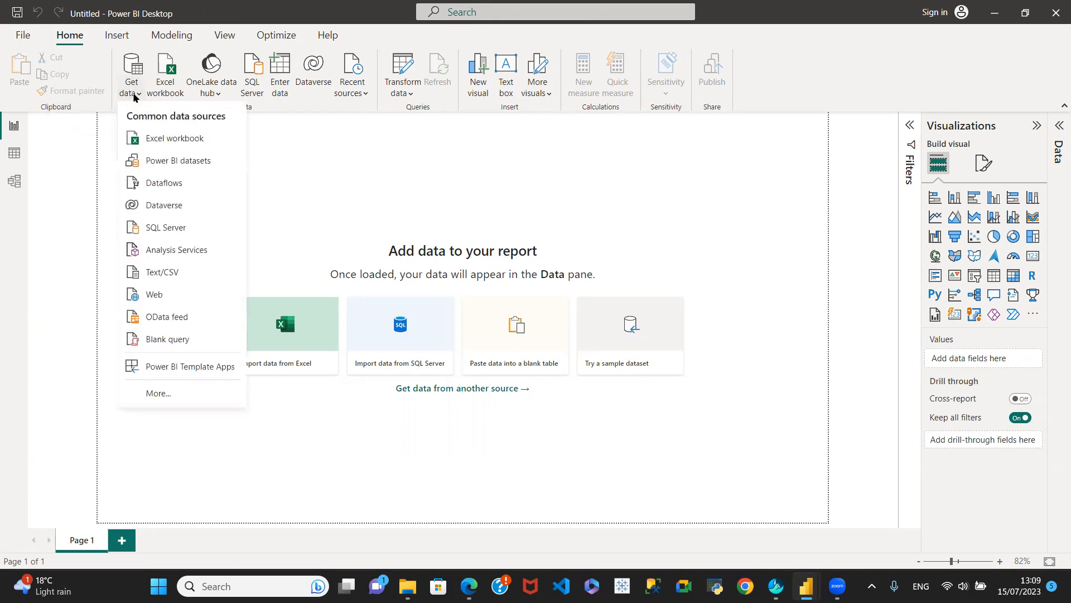
pyautogui.click(177, 139)
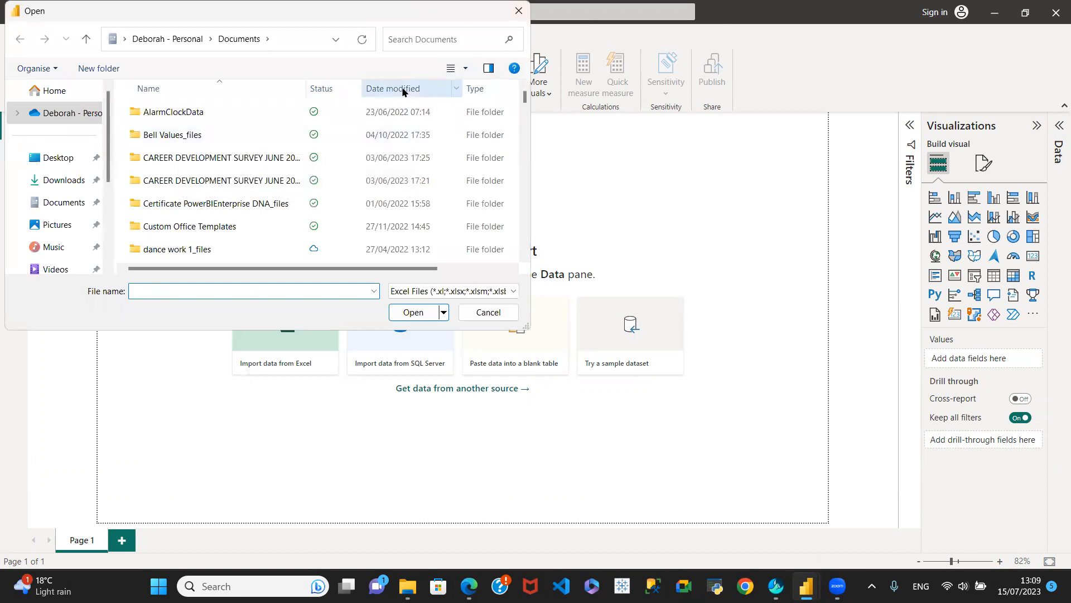
pyautogui.click(457, 89)
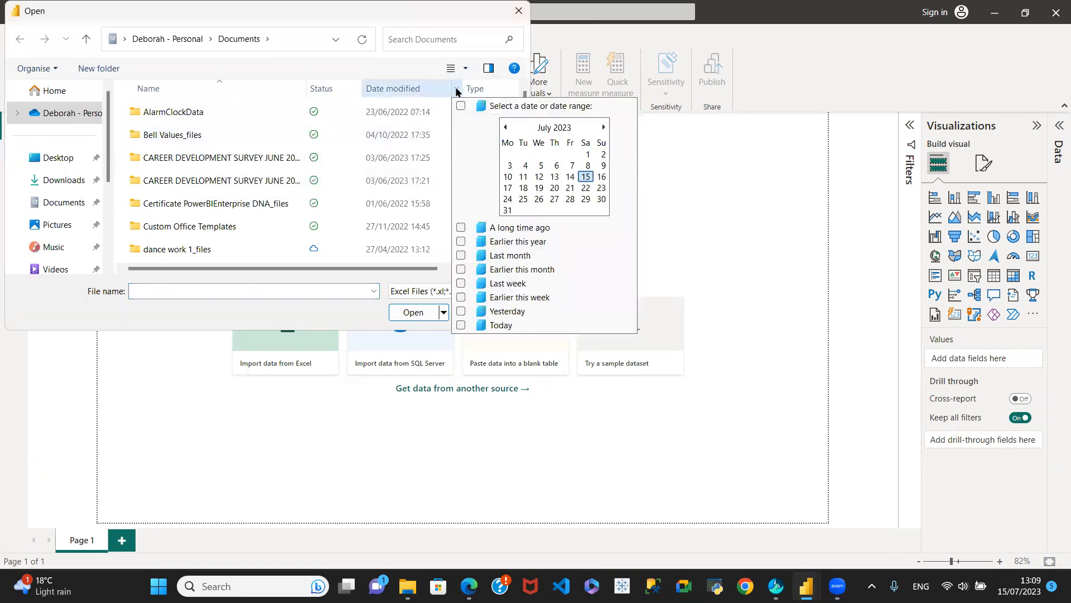
pyautogui.click(586, 177)
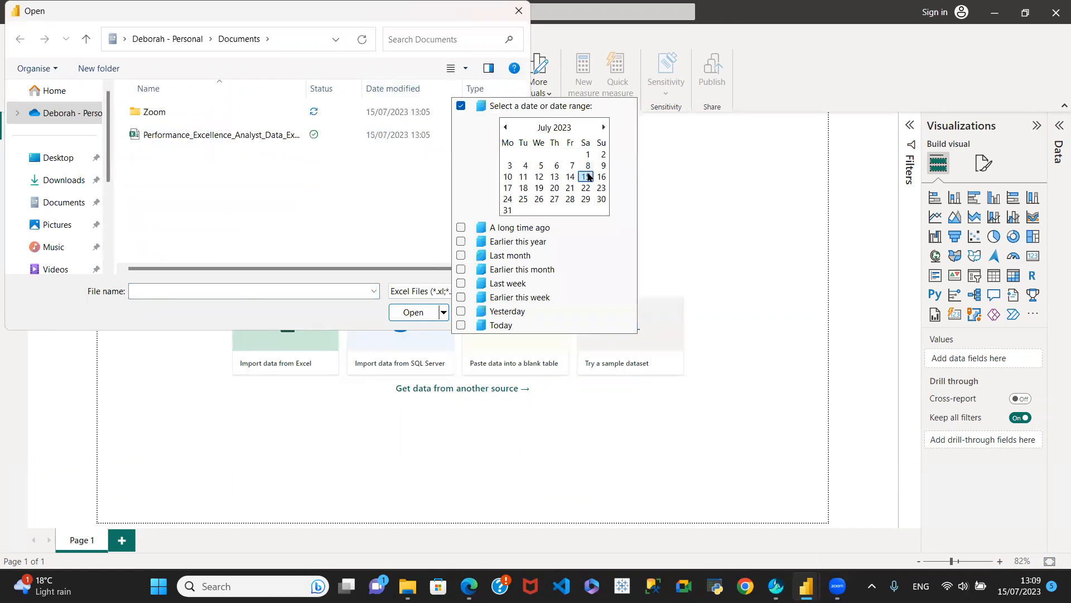
pyautogui.click(238, 134)
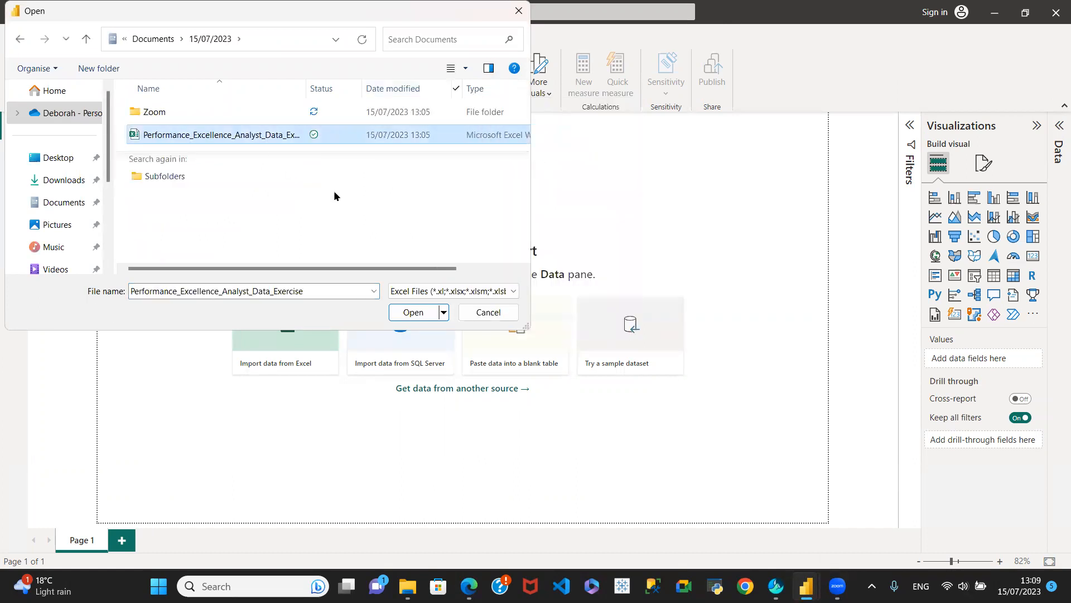
pyautogui.click(414, 312)
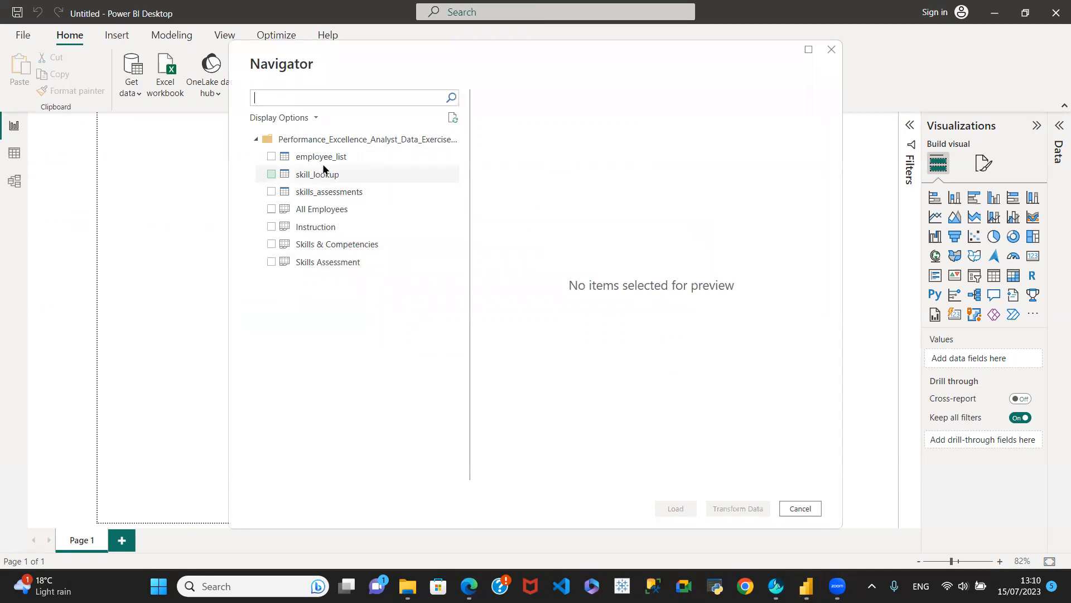
# Step: Select the employee_list, skill_lookup and skills_assessments tables for import
pyautogui.click(272, 158)
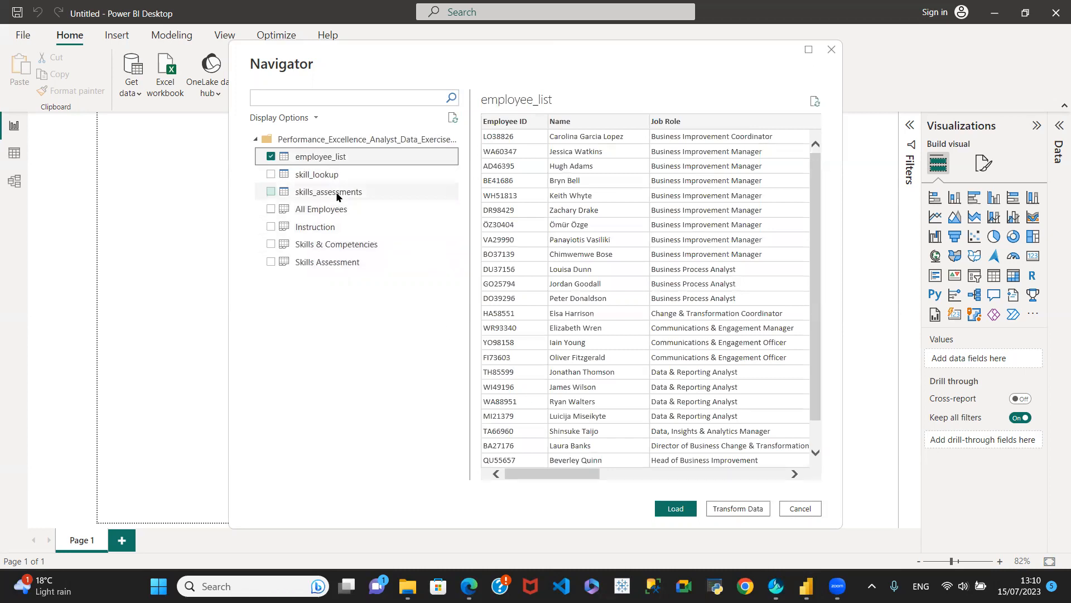
pyautogui.click(271, 176)
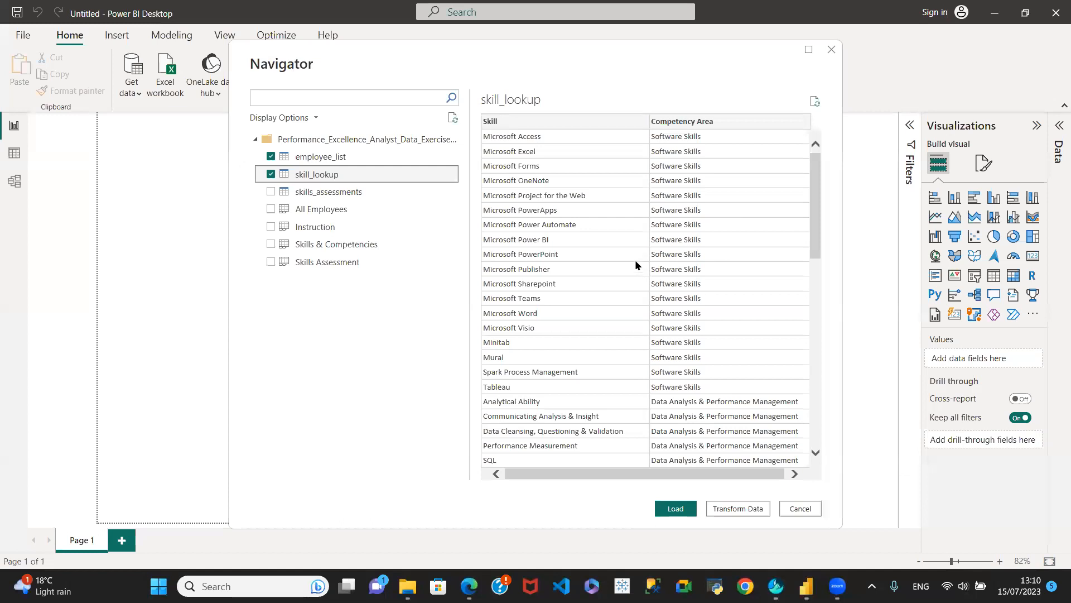
pyautogui.click(270, 190)
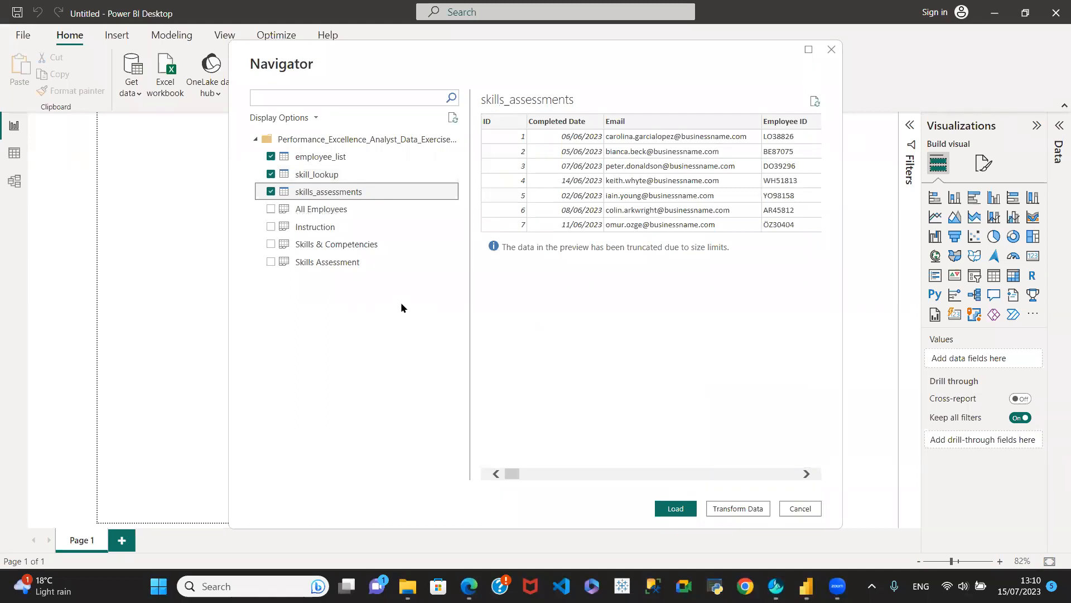
# Step: Preview the All Employees, Instruction, Skills & Competencies and Skills Assessment sheets to compare them with the tables
pyautogui.click(316, 212)
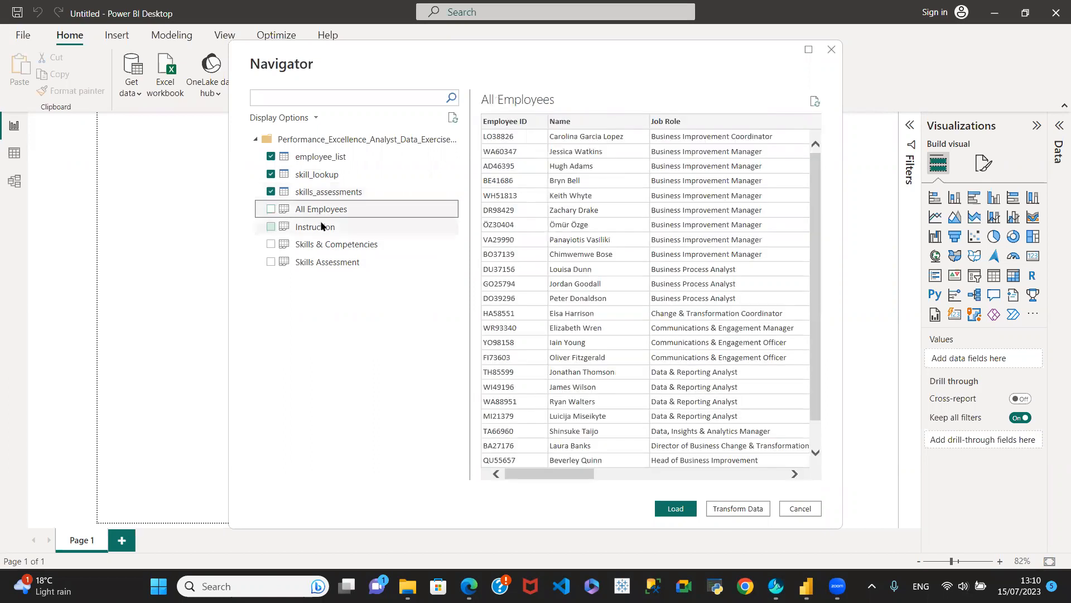
pyautogui.click(327, 226)
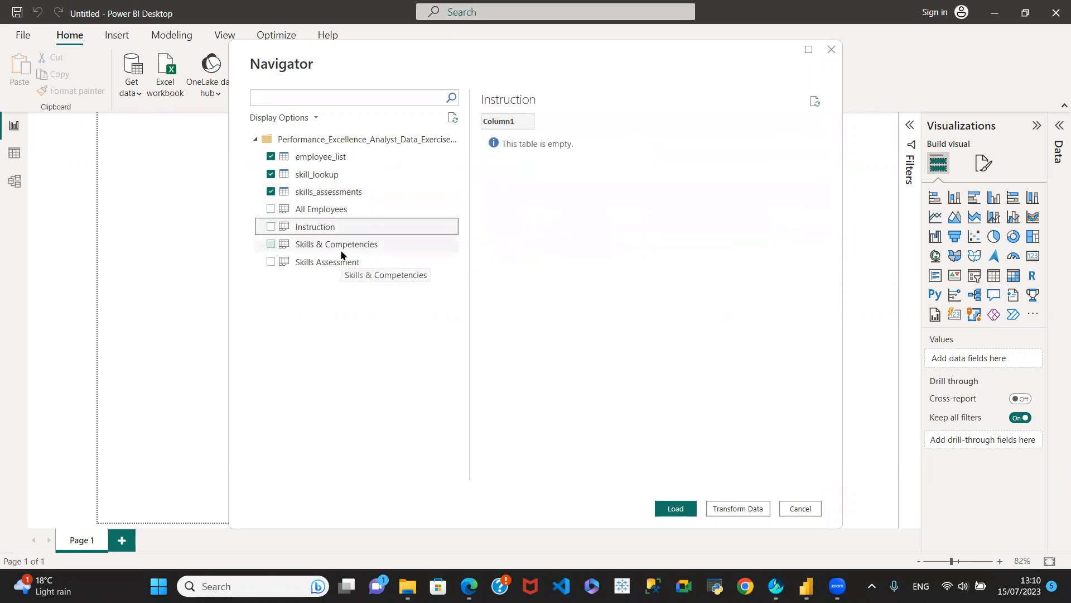
pyautogui.click(341, 250)
pyautogui.click(341, 266)
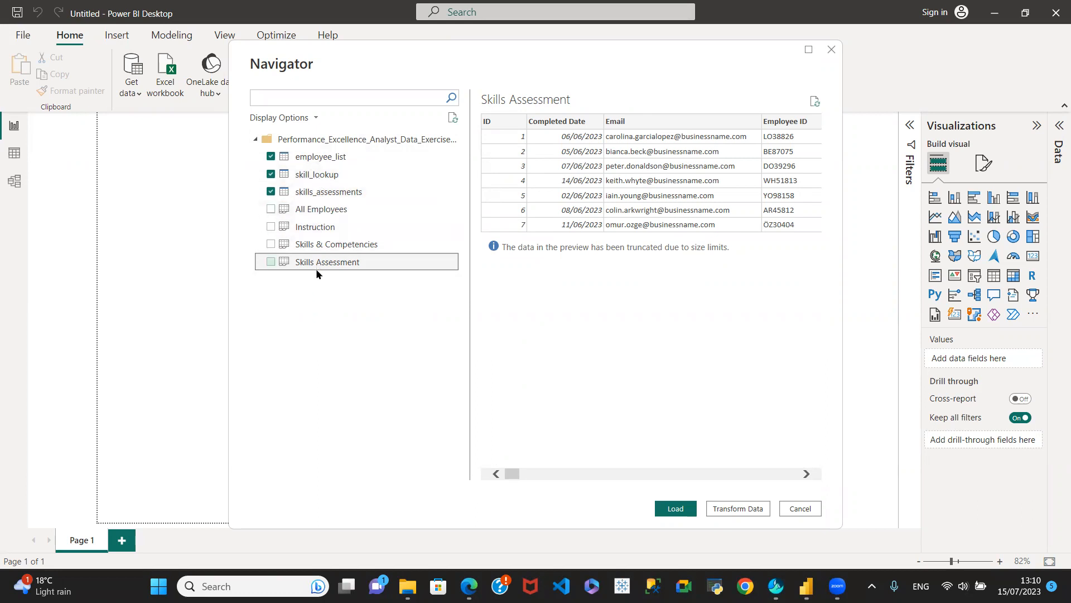
pyautogui.click(321, 210)
pyautogui.click(333, 227)
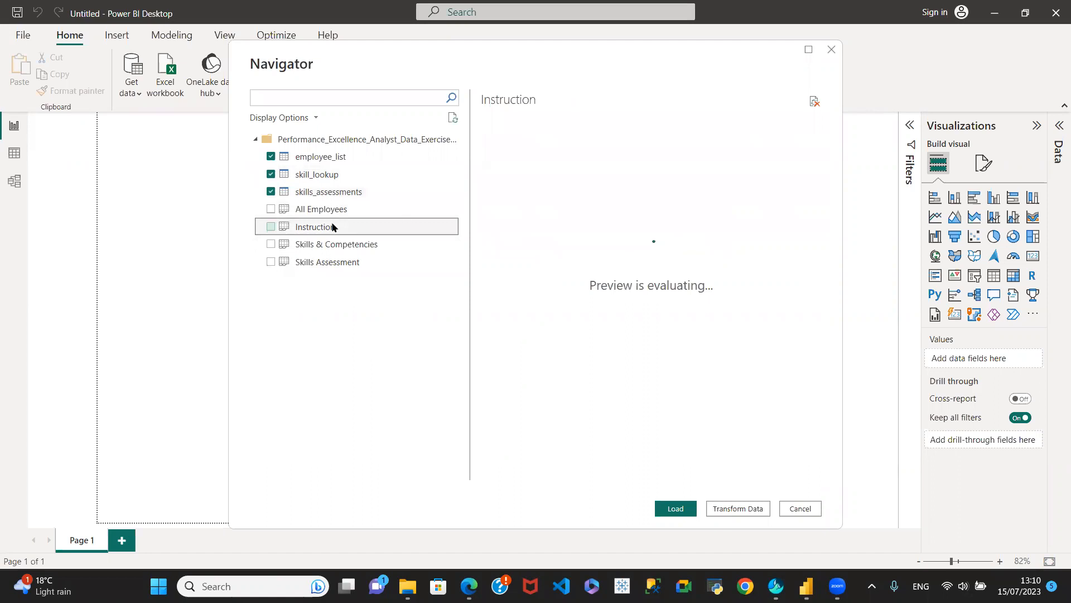
pyautogui.click(342, 245)
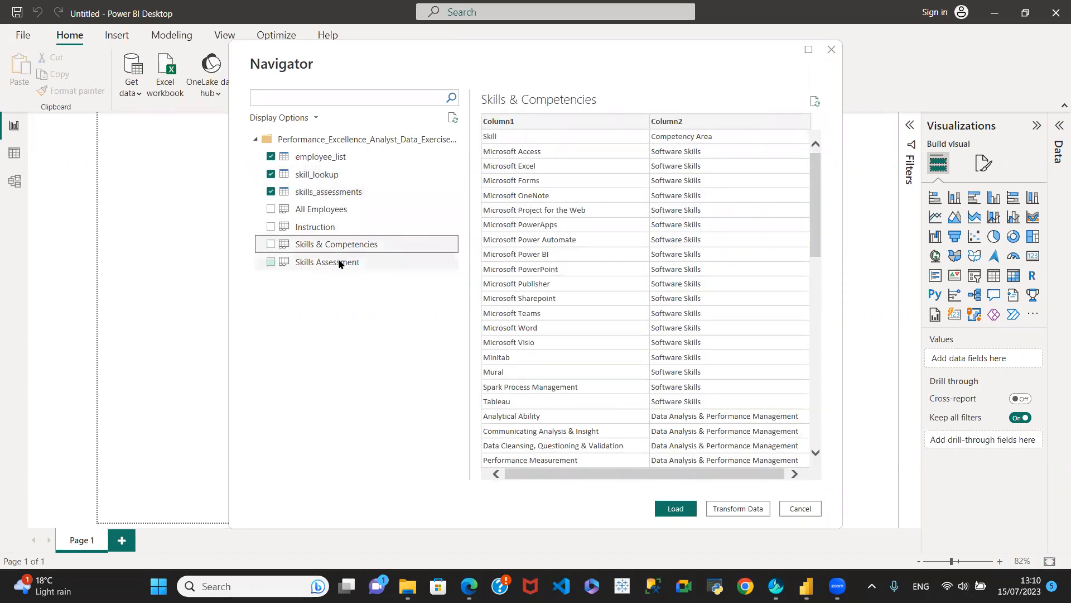
pyautogui.click(340, 263)
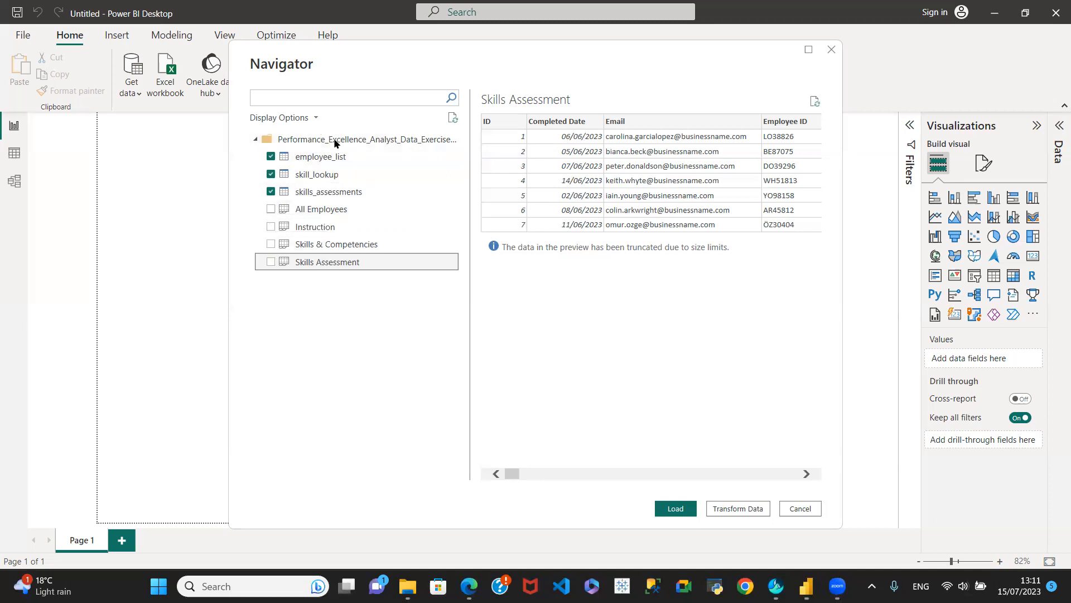
# Step: Deselect the employee_list, skill_lookup and skills_assessments tables
pyautogui.click(270, 156)
pyautogui.click(270, 175)
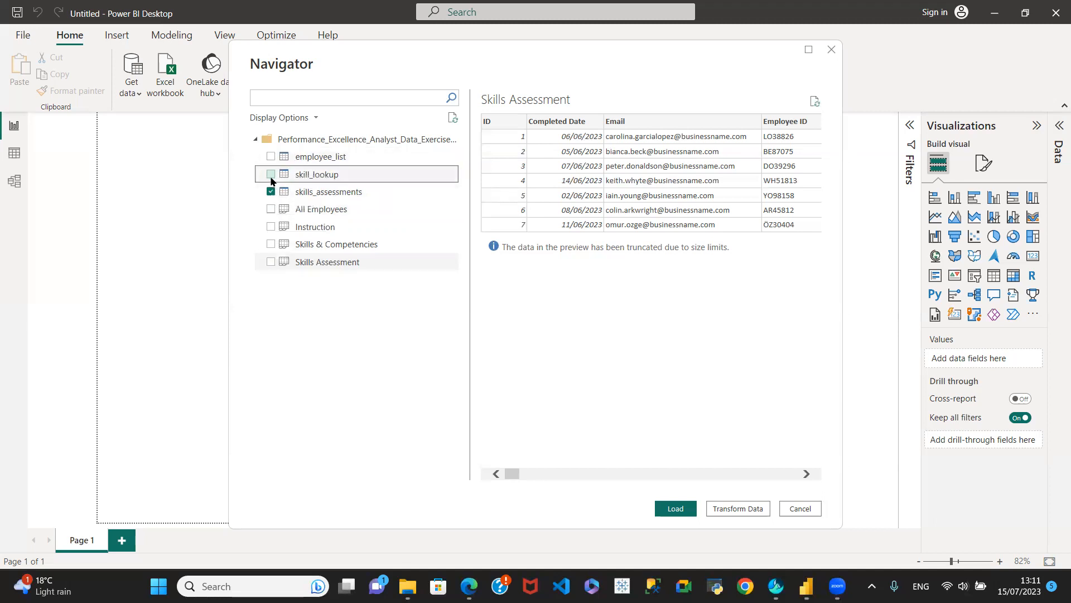
pyautogui.click(271, 193)
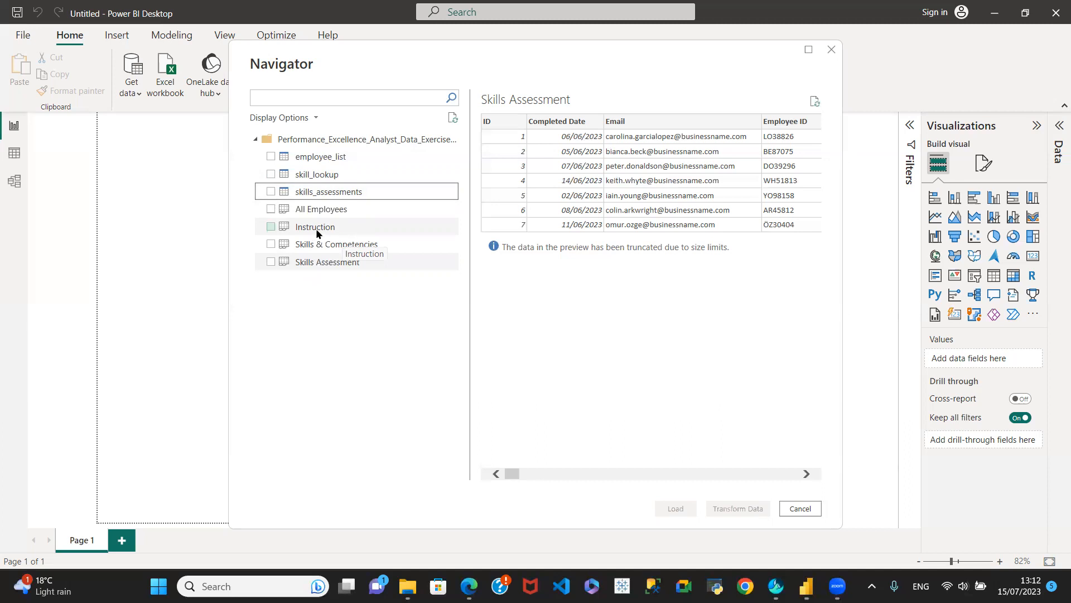
# Step: Select the All Employees, Skills & Competencies and Skills Assessment sheets and open them in Power Query for transformation
pyautogui.click(266, 209)
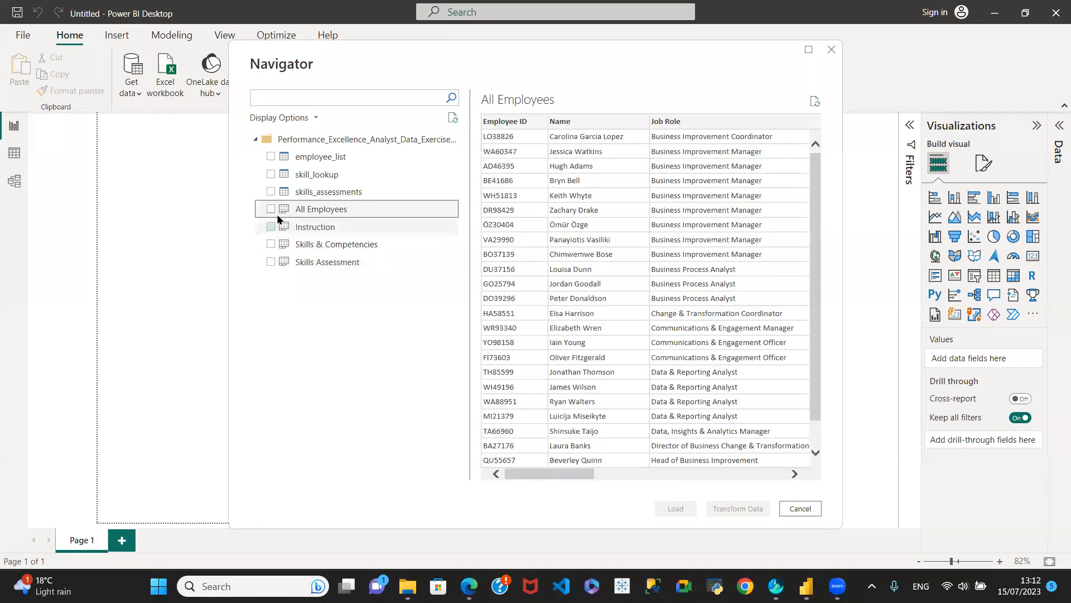
pyautogui.click(271, 210)
pyautogui.moveTo(270, 245); pyautogui.dragTo(272, 246)
pyautogui.click(272, 261)
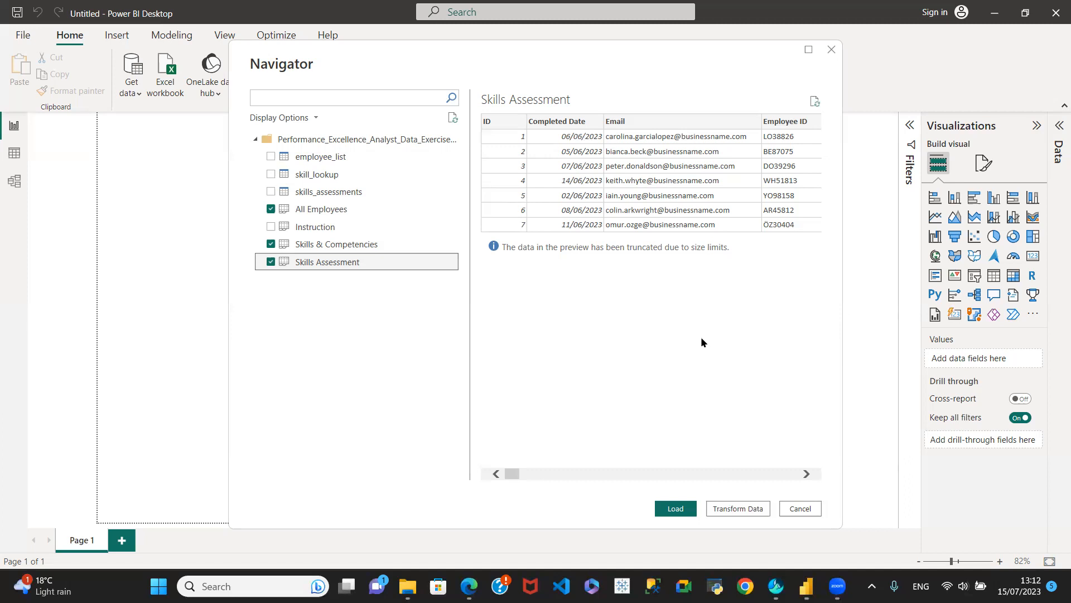
pyautogui.click(736, 509)
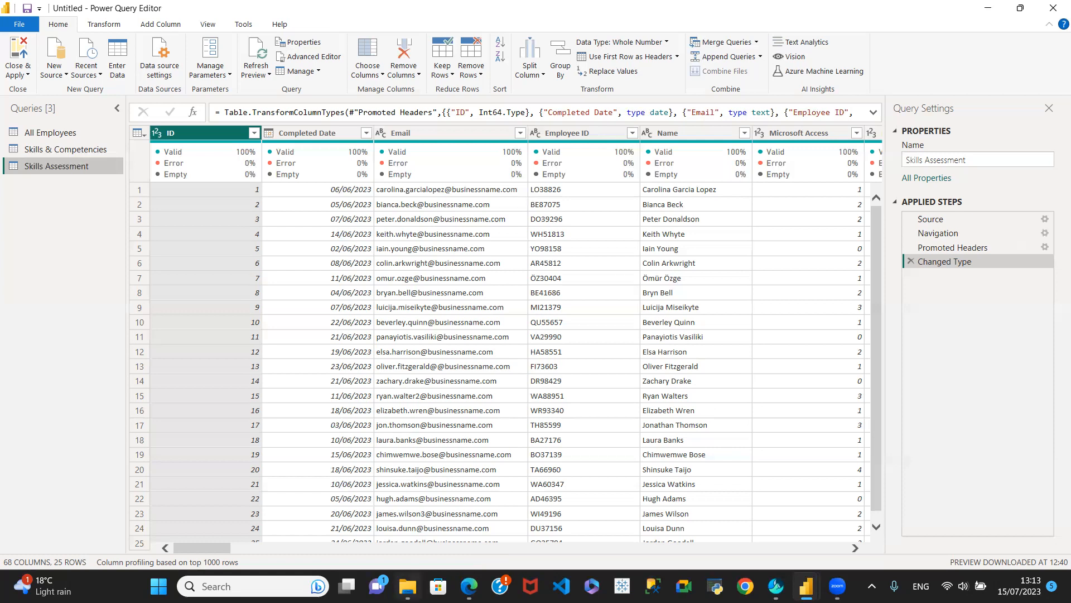
# Step: Switch to Excel, open the recent Performance_Excellence_Analyst_Data_Exercise workbook and show its All Employees sheet
pyautogui.moveTo(408, 586)
pyautogui.click(158, 586)
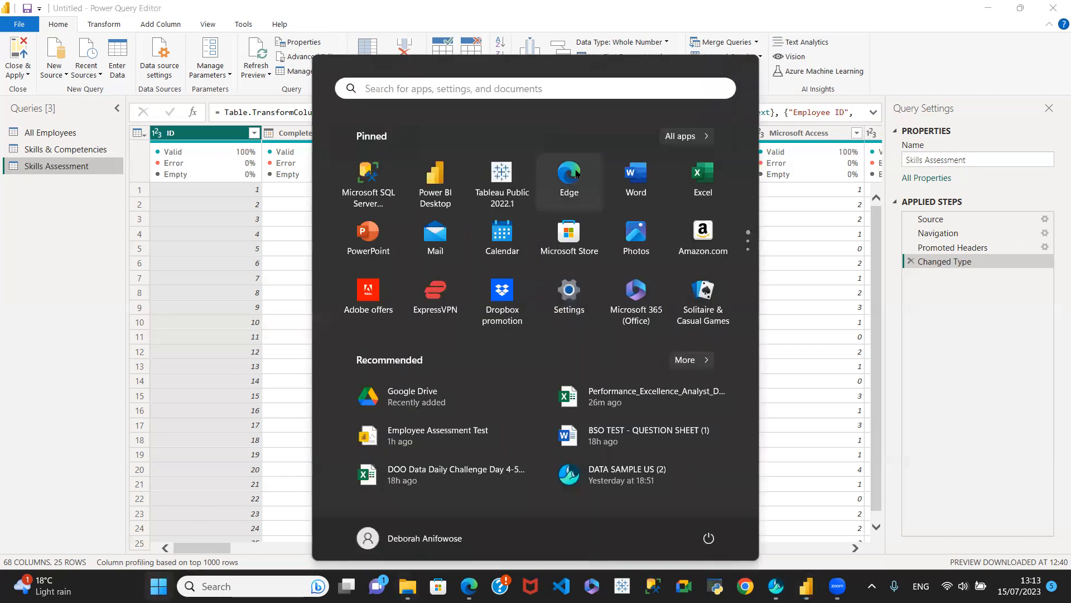
pyautogui.click(706, 182)
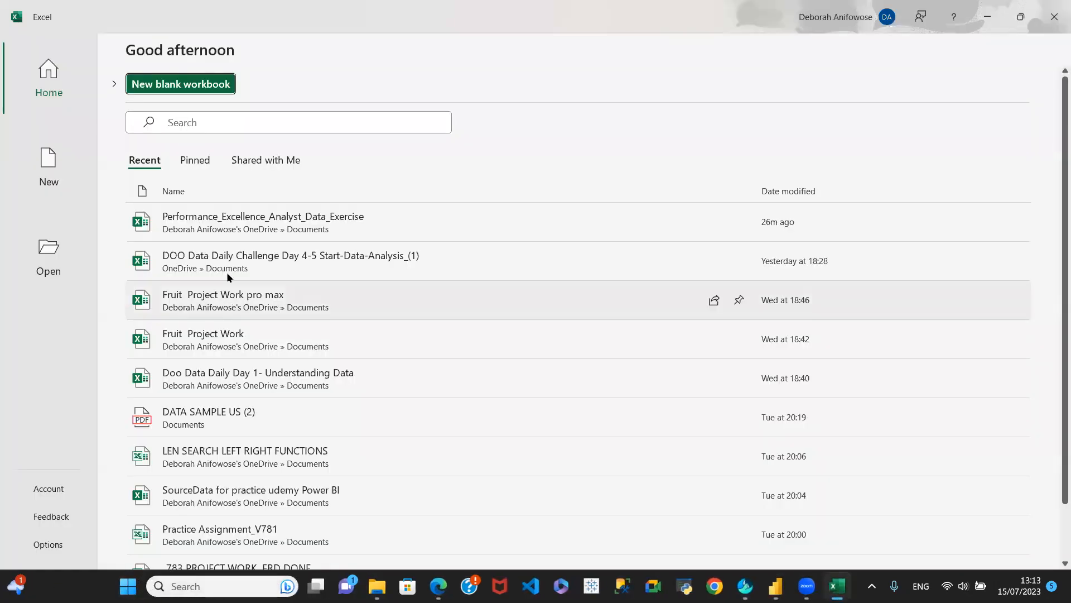
pyautogui.click(290, 220)
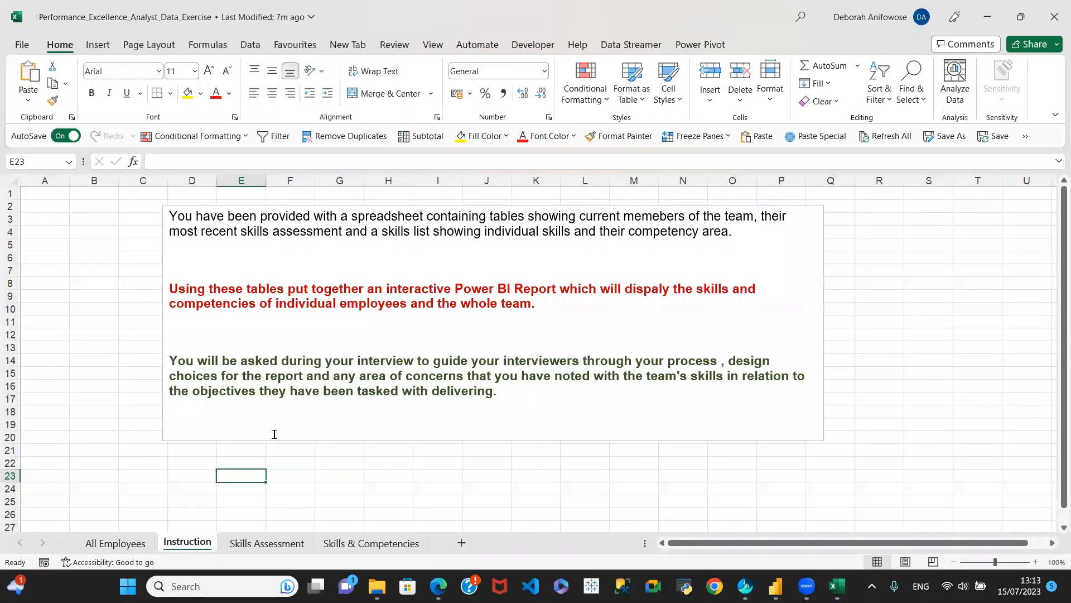
pyautogui.click(111, 547)
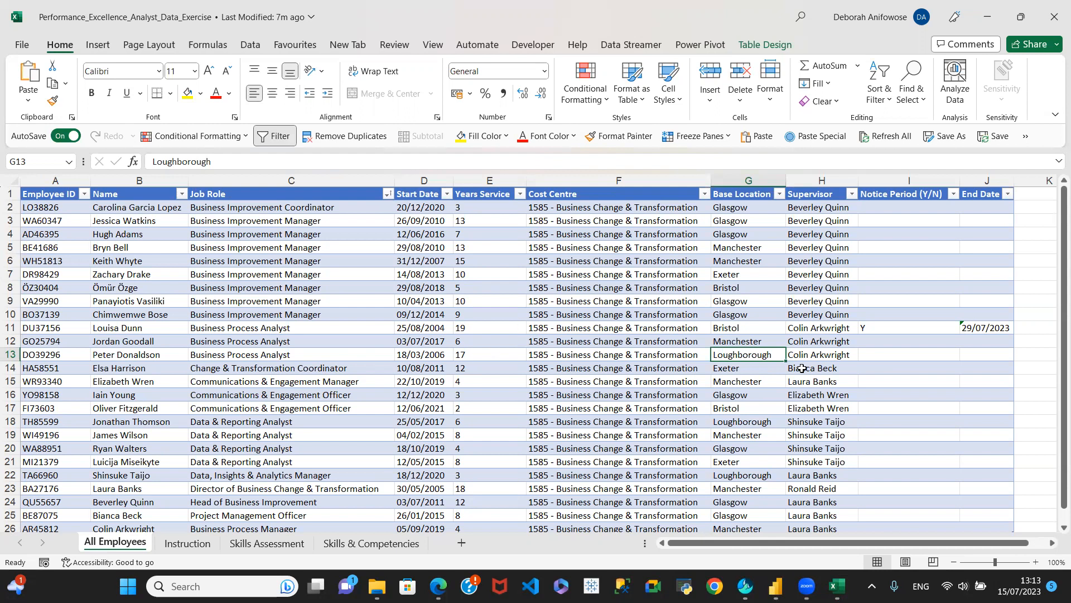
# Step: Copy the last employee record, cells A26 to H26, into row 27 directly below the employee table
pyautogui.moveTo(1054, 438); pyautogui.dragTo(1054, 446)
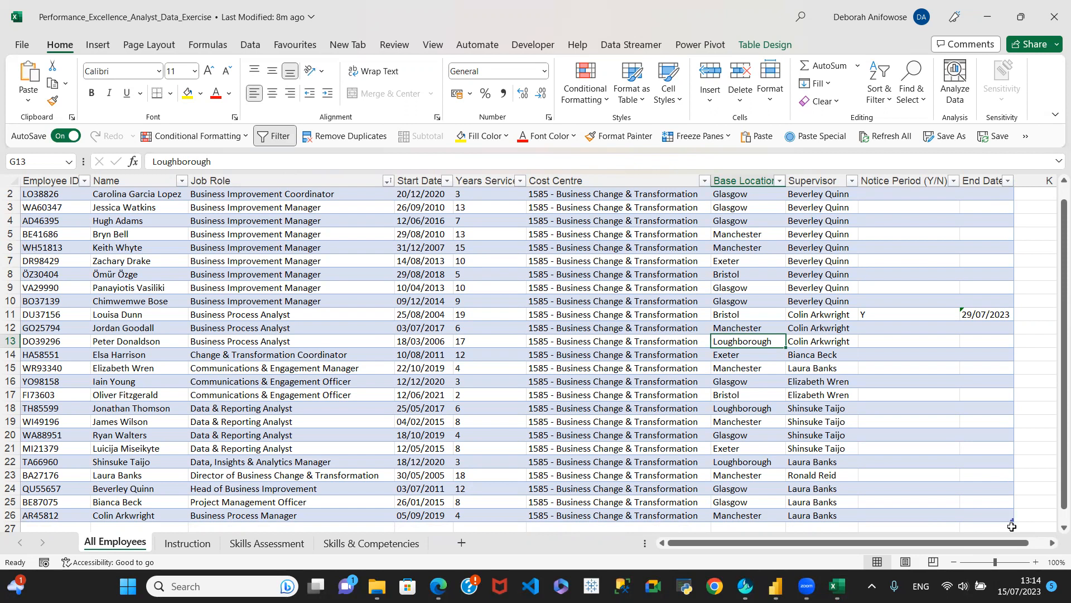
pyautogui.scroll(-2, 1056, 529)
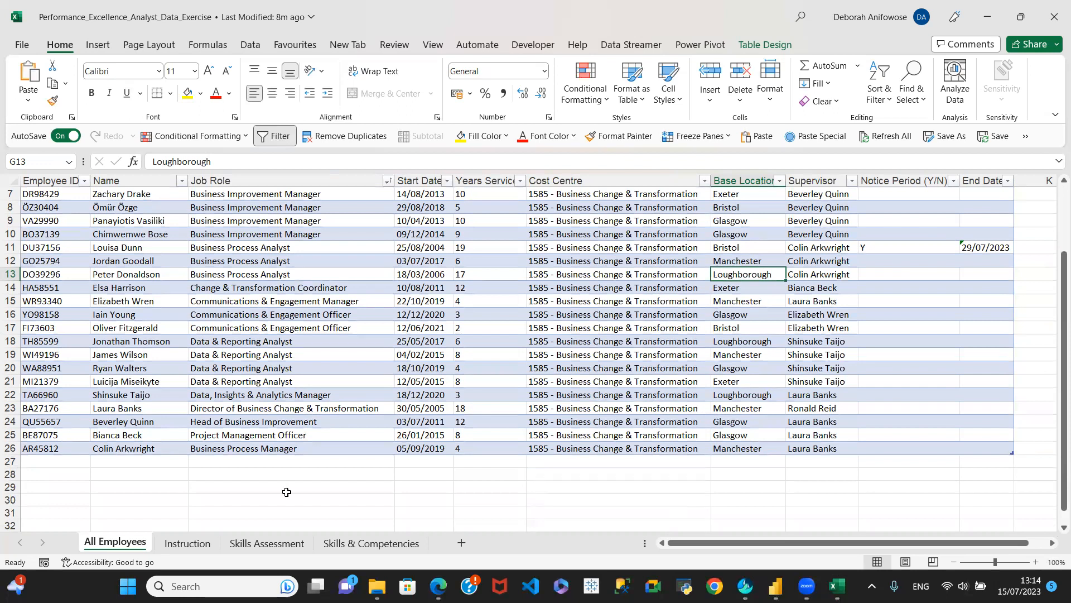
pyautogui.click(43, 462)
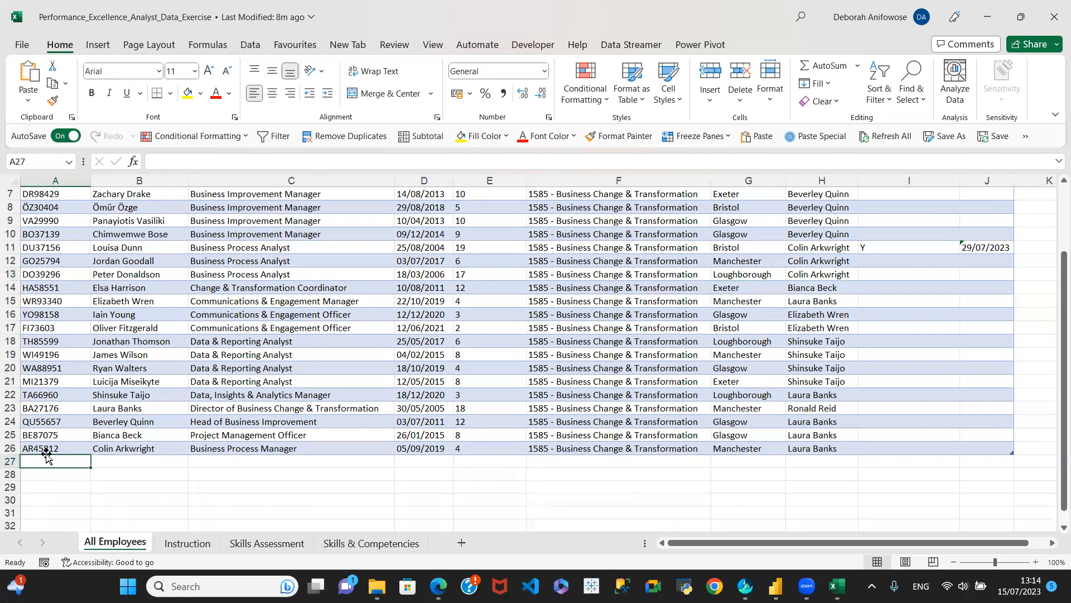
pyautogui.click(44, 449)
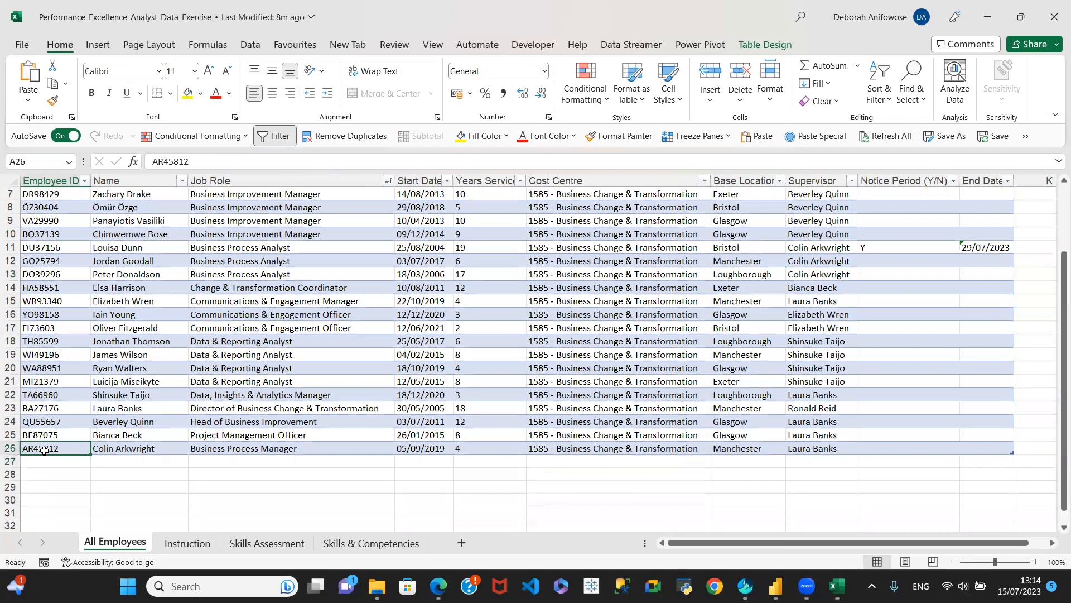
pyautogui.hotkey('ctrl', 'shift', 'Right')
pyautogui.hotkey('ctrl', 'c')
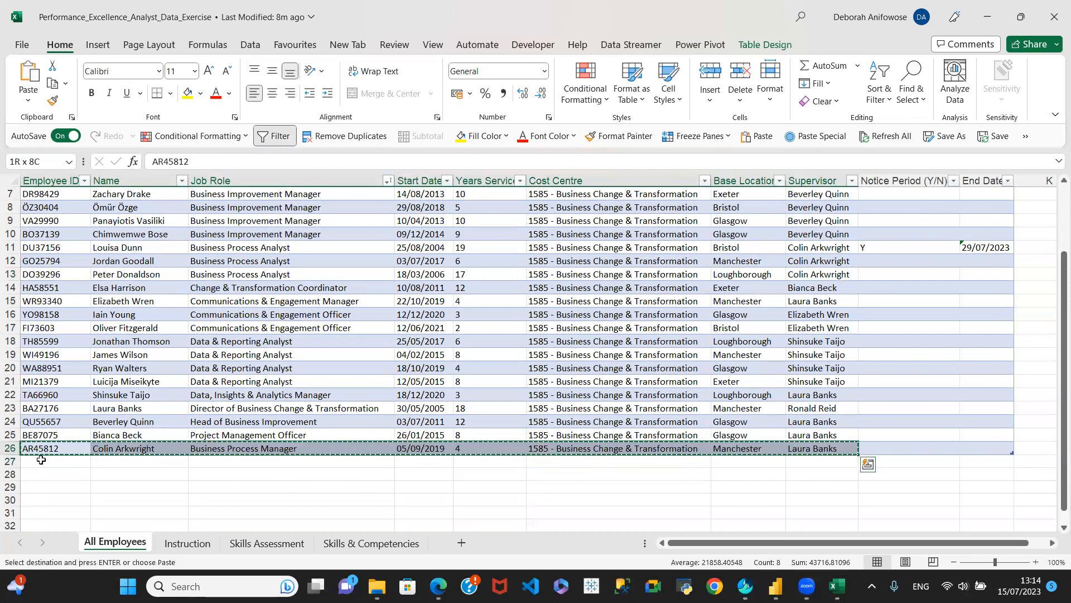
pyautogui.click(41, 460)
pyautogui.hotkey('ctrl', 'v')
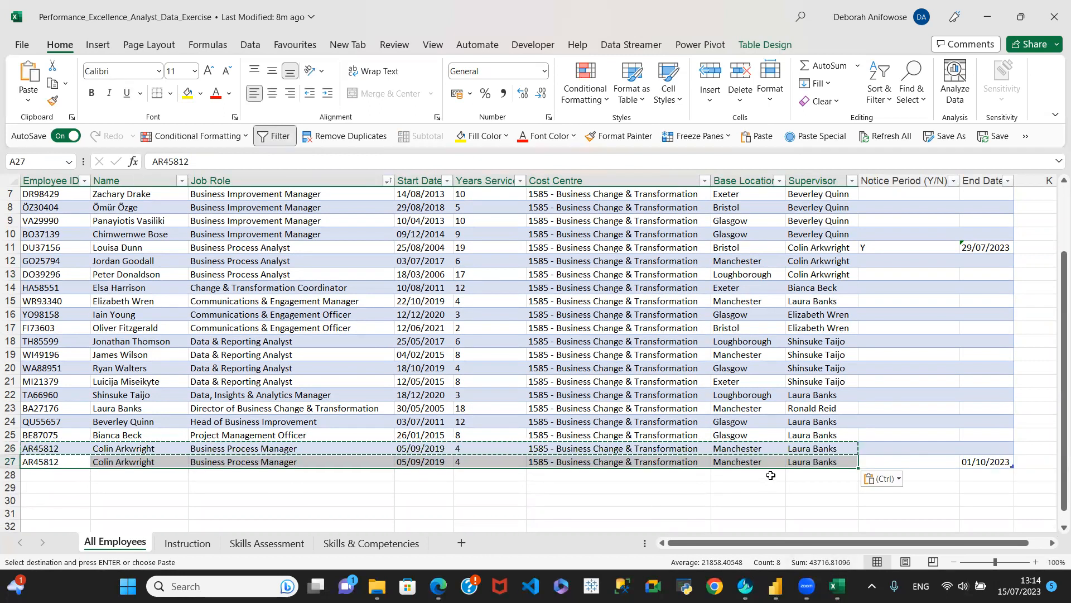
pyautogui.click(1010, 483)
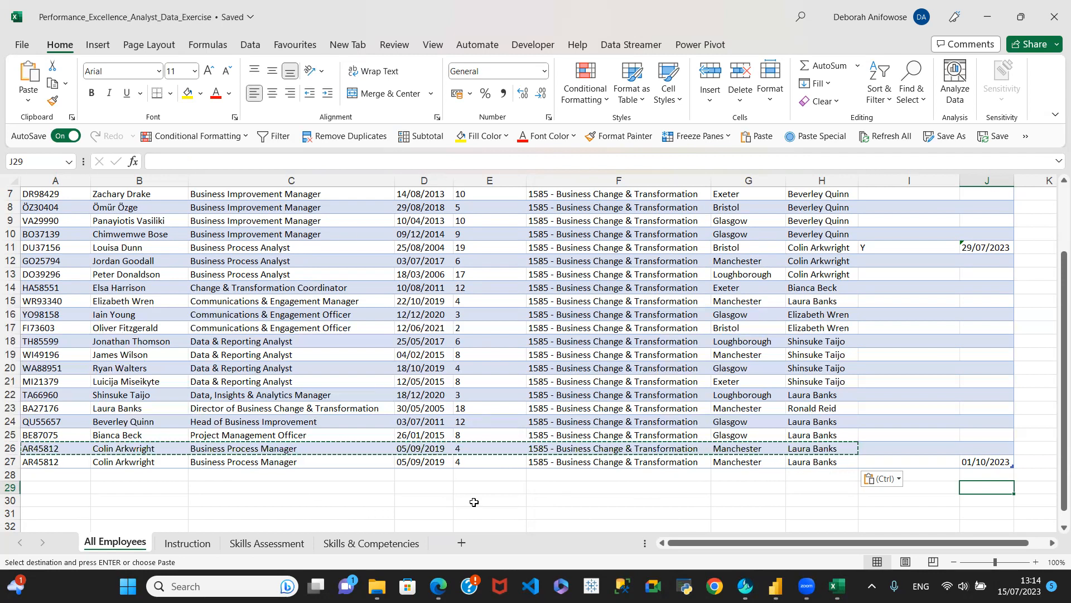
# Step: Enter random filler text in cells E4, E5, E6 and E8 beside the table on the Skills & Competencies sheet
pyautogui.click(377, 544)
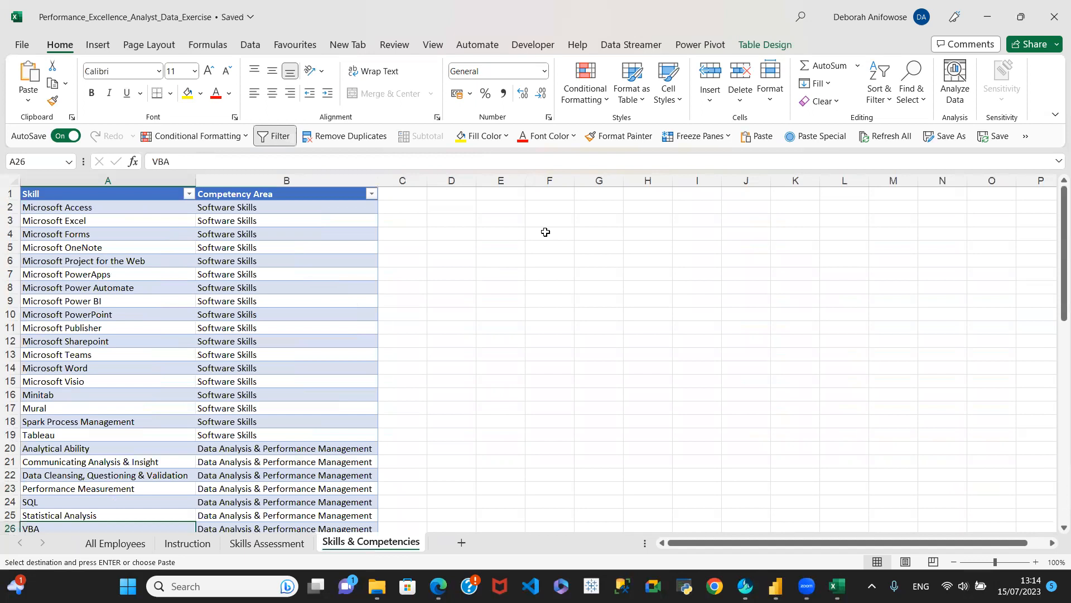
pyautogui.click(502, 231)
pyautogui.write('ML;RKH@;KH')
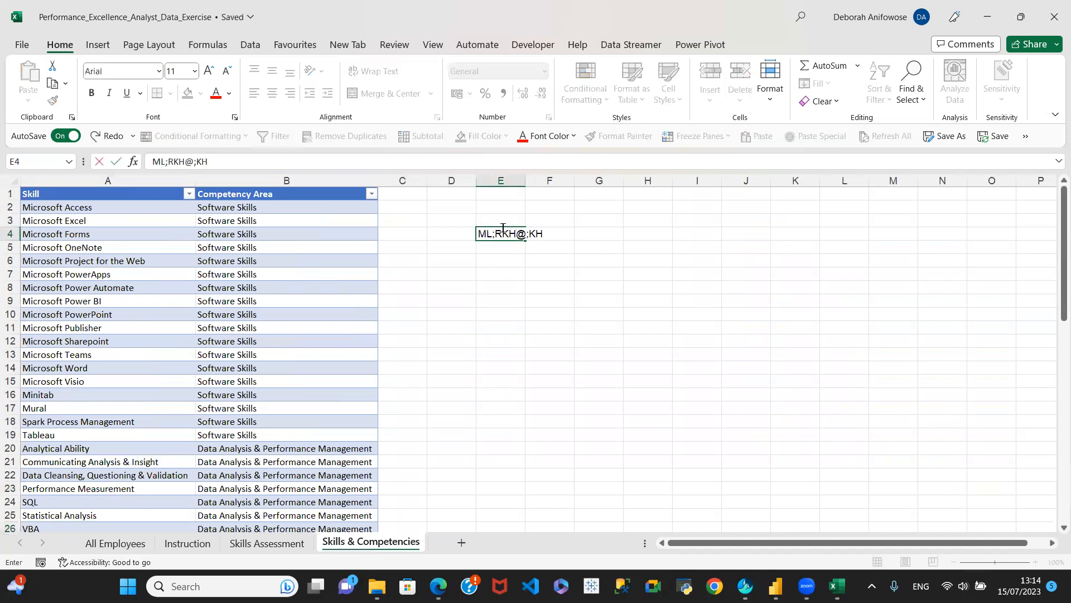
pyautogui.click(506, 285)
pyautogui.write('KV/KL')
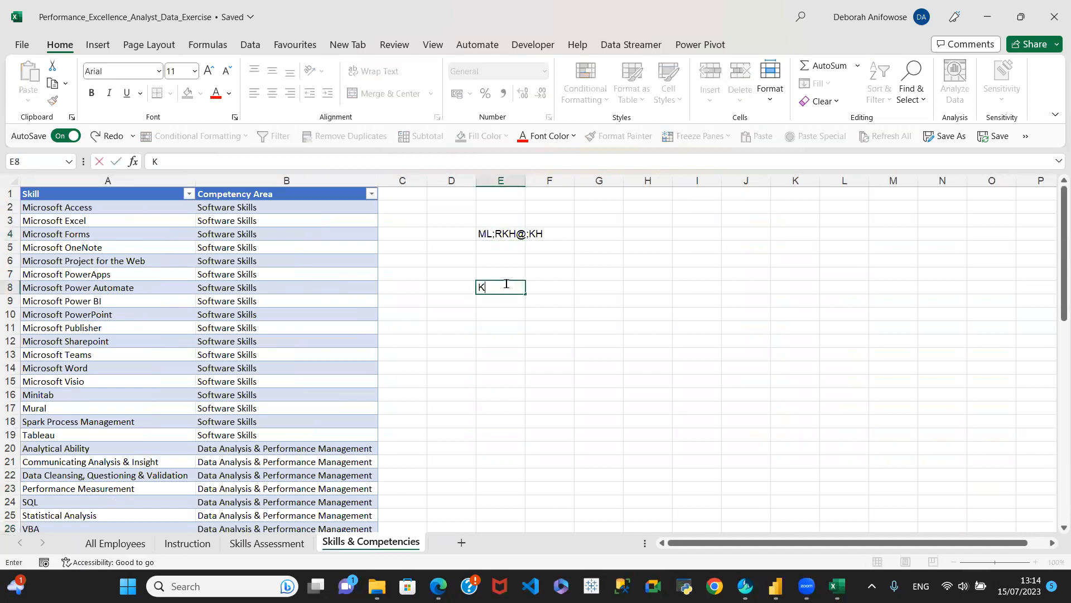
pyautogui.click(500, 246)
pyautogui.write('CKNKLNK')
pyautogui.click(505, 260)
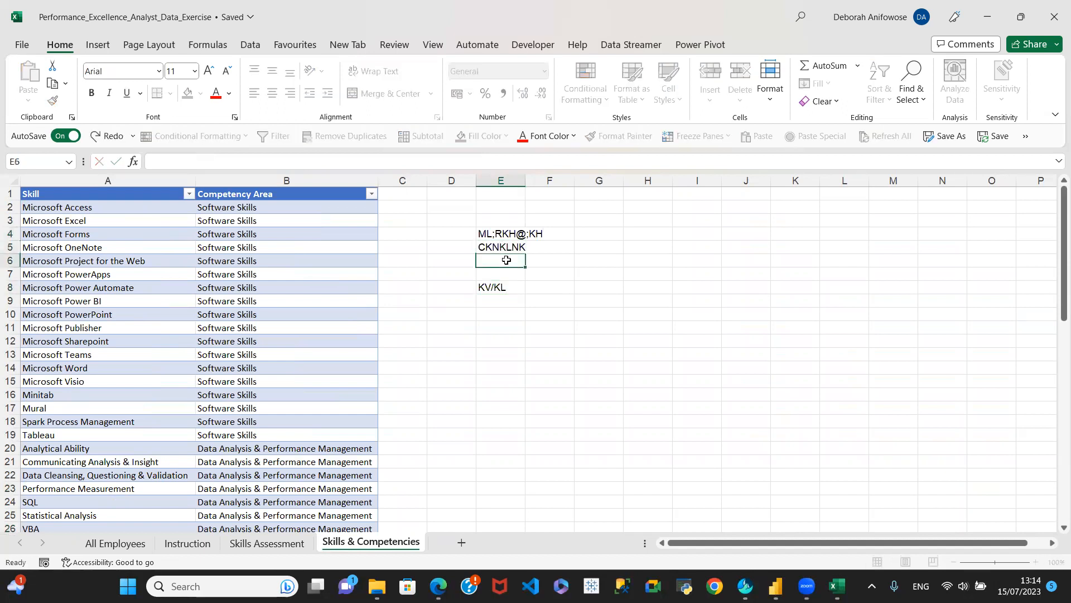
pyautogui.write('BBVN')
# Step: Clear the random filler text from column E of the Skills & Competencies sheet
pyautogui.click(509, 288)
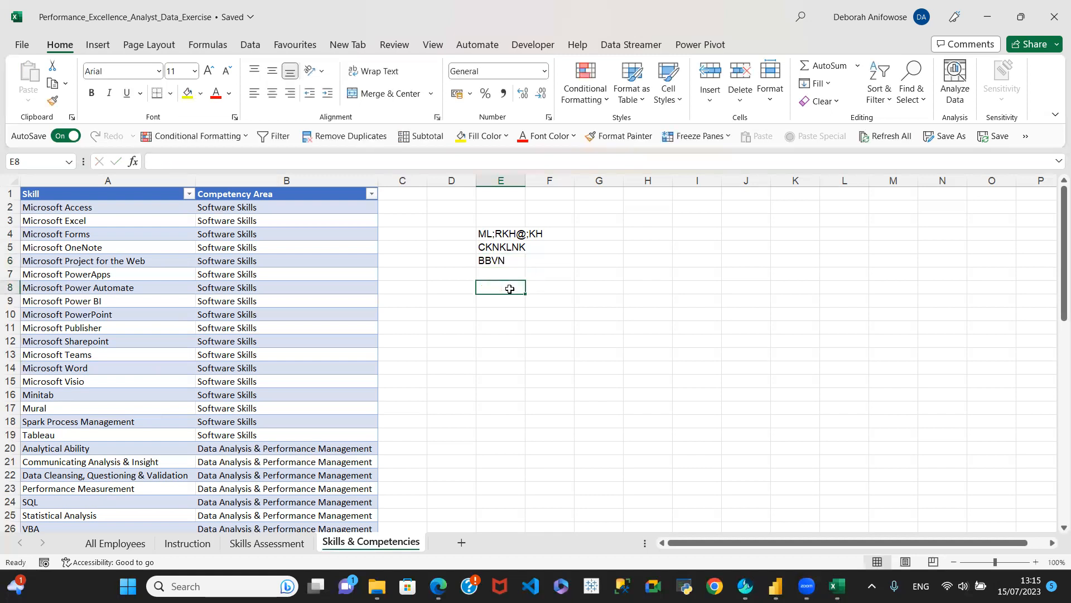
pyautogui.click(495, 260)
pyautogui.press('Delete')
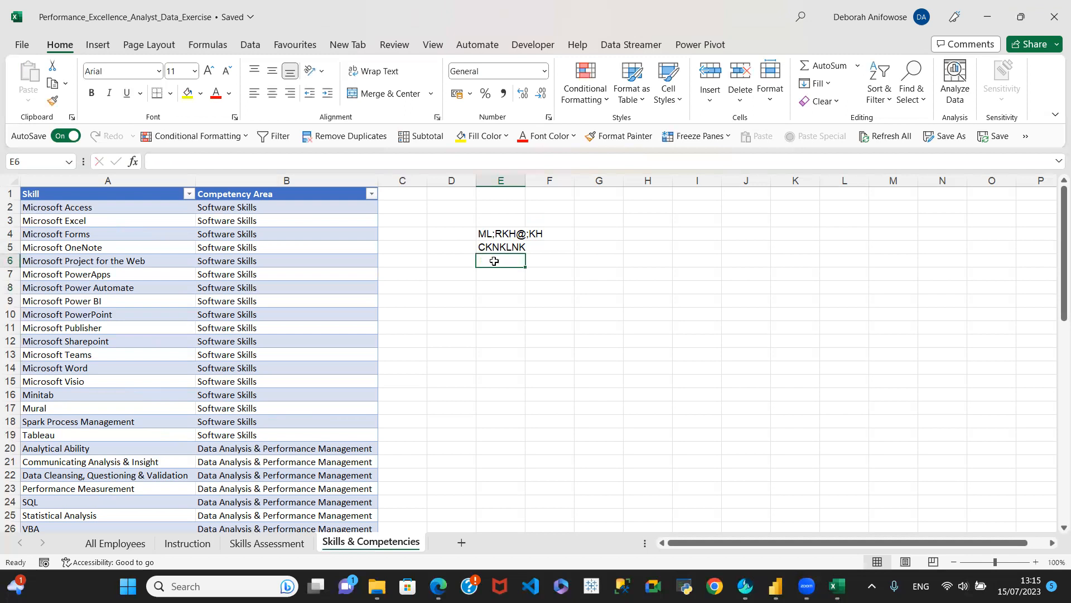
pyautogui.click(501, 248)
pyautogui.press('Delete')
pyautogui.click(510, 234)
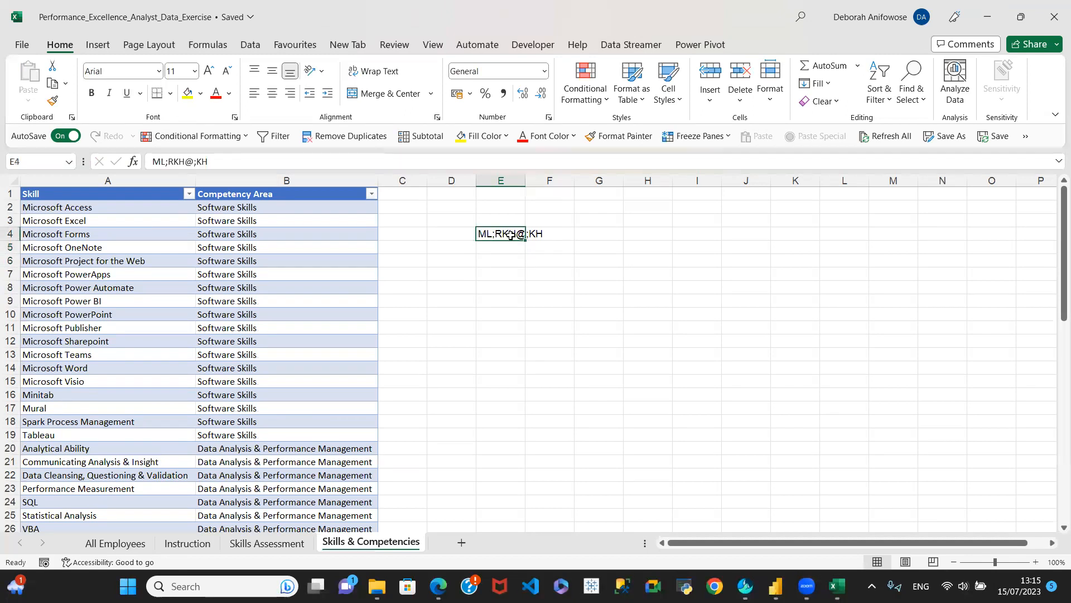
pyautogui.press('Delete')
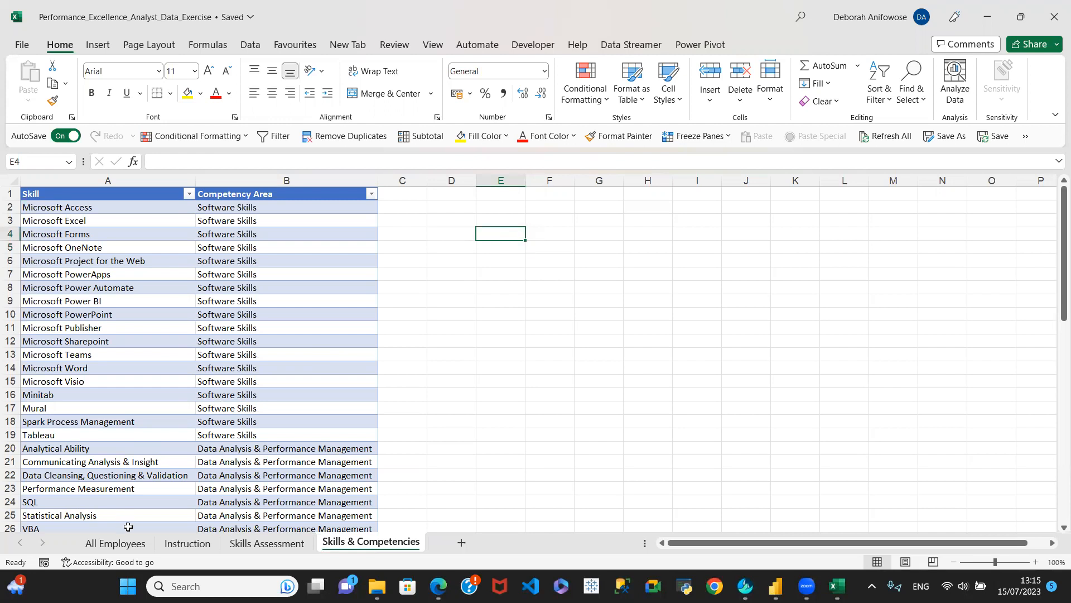
# Step: Convert the employee_list table on the All Employees sheet to a normal range
pyautogui.click(111, 544)
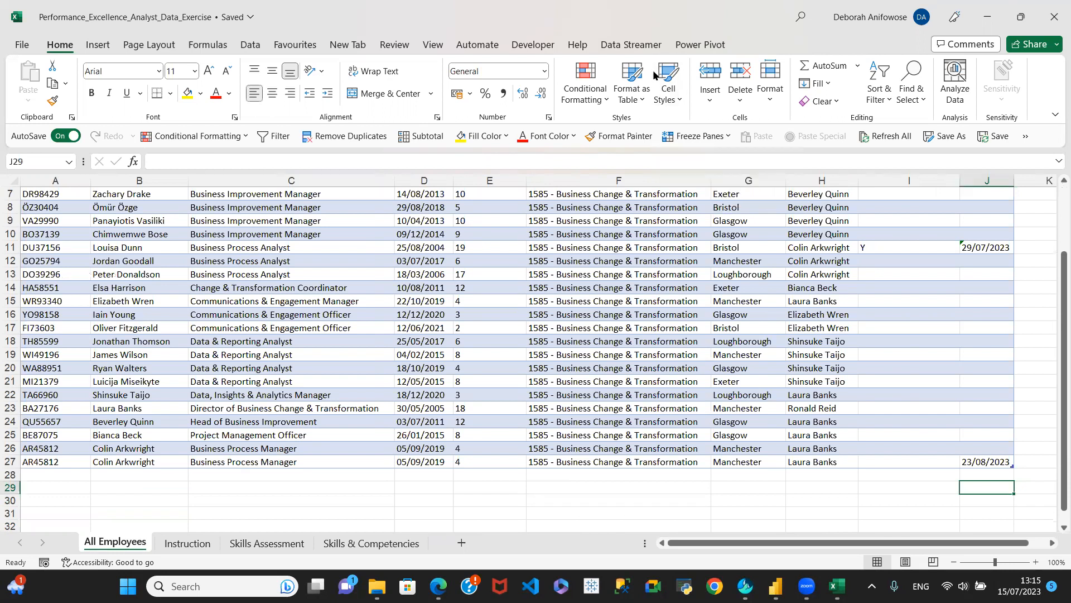
pyautogui.click(212, 106)
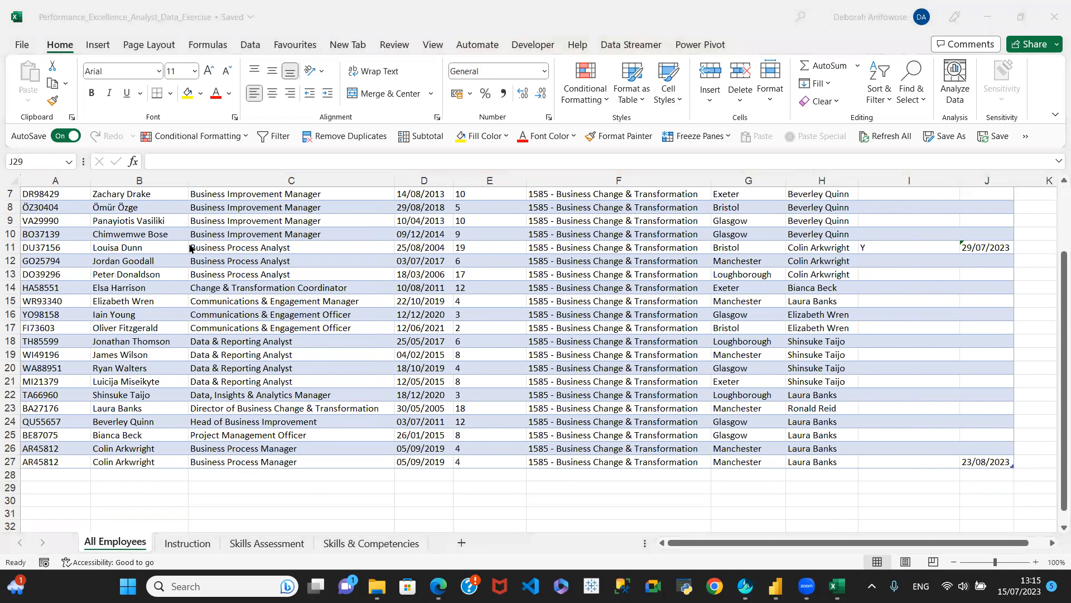
pyautogui.click(97, 232)
pyautogui.click(78, 247)
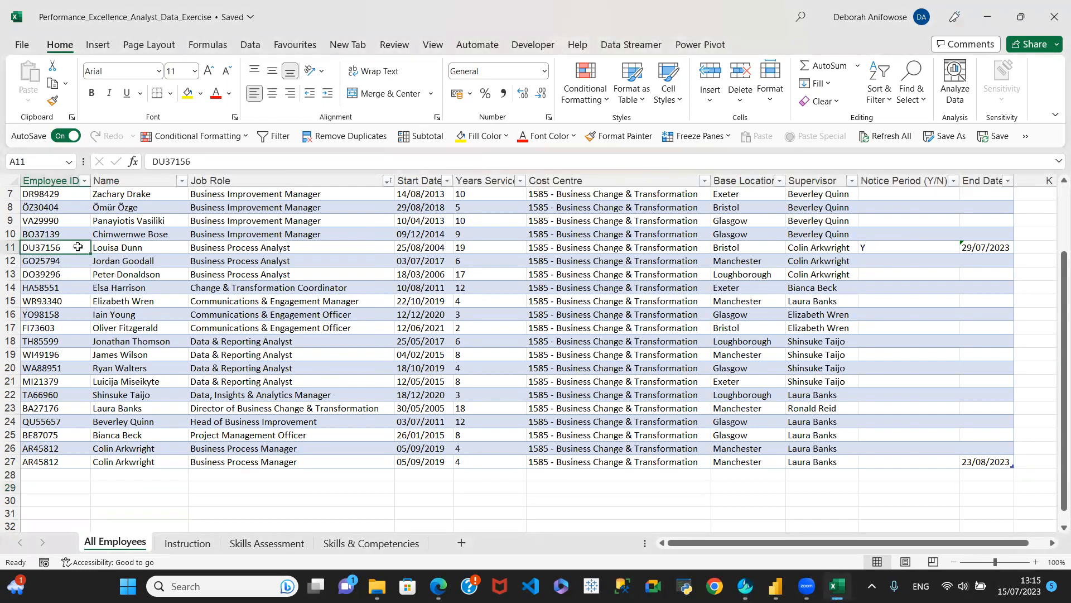
pyautogui.click(108, 235)
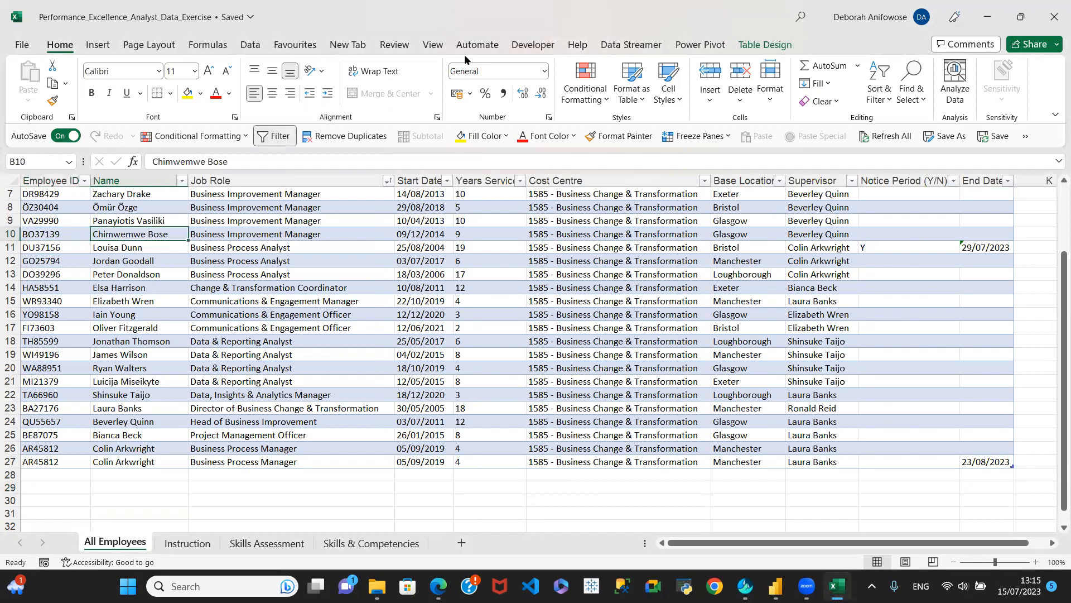
pyautogui.click(764, 45)
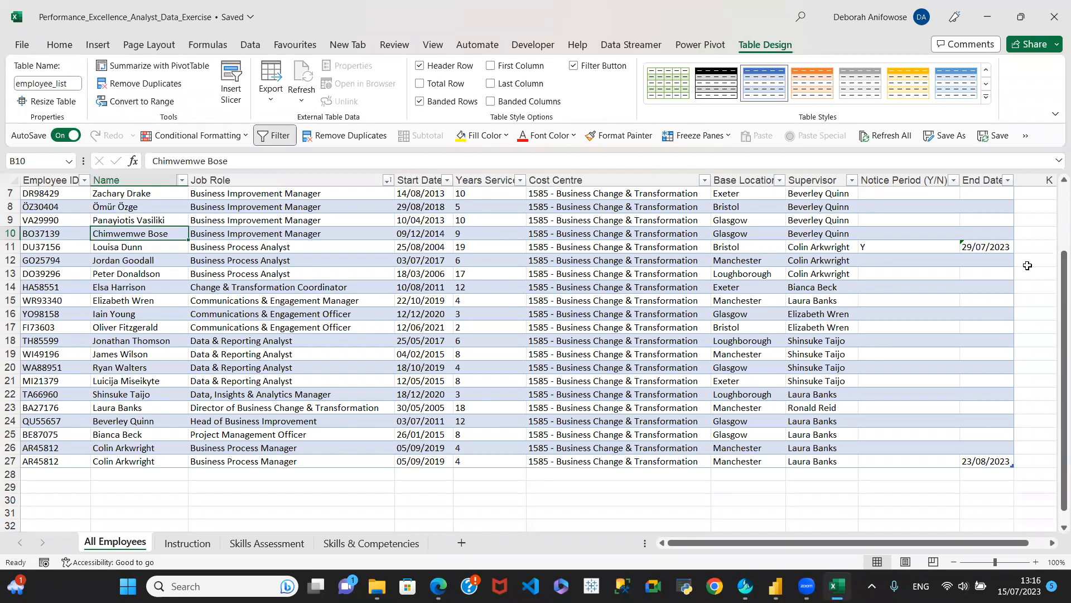
pyautogui.click(140, 101)
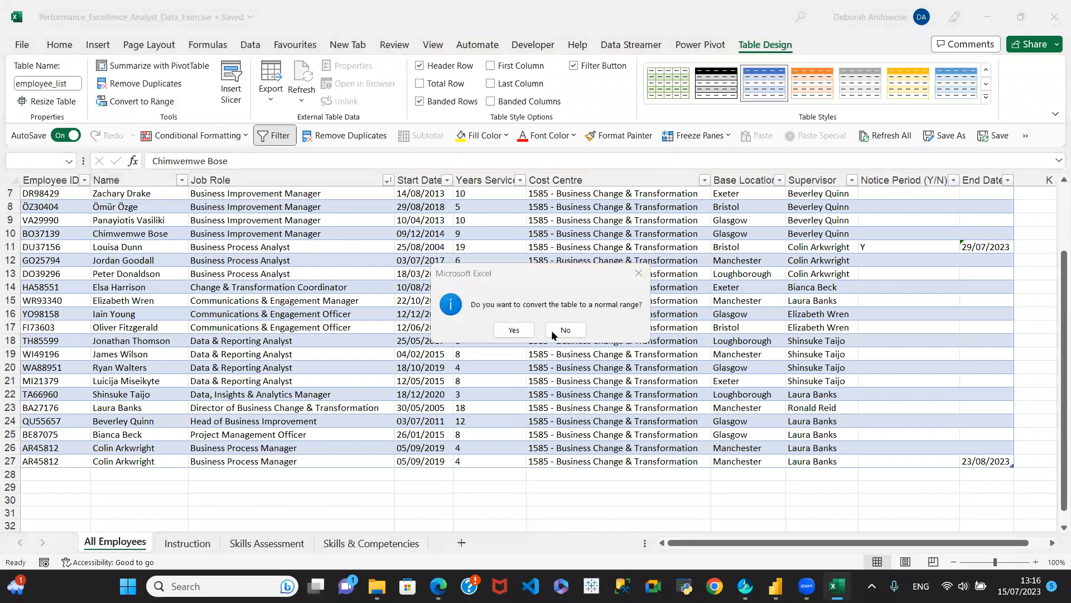
pyautogui.click(513, 330)
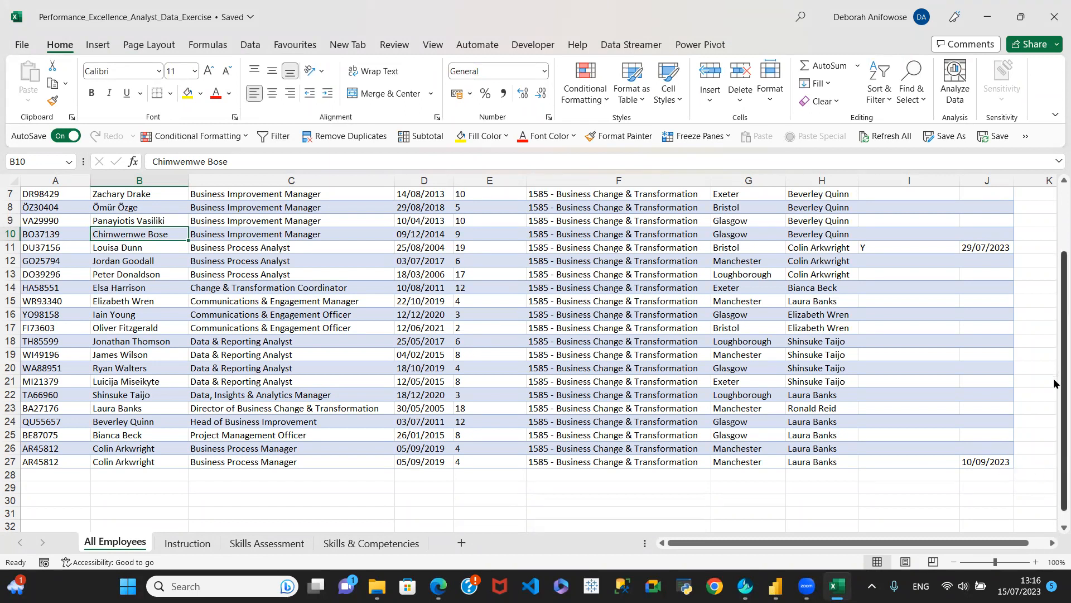
# Step: Create a table with headers from the range A1:J27 on the All Employees sheet
pyautogui.moveTo(1054, 382); pyautogui.dragTo(1056, 223)
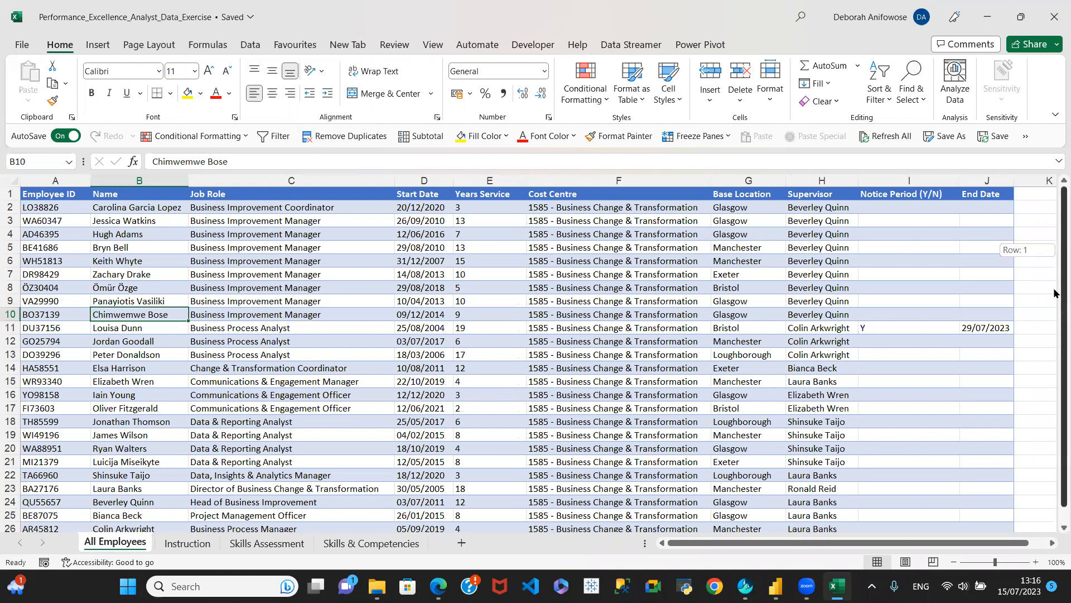
pyautogui.scroll(-1, 1055, 257)
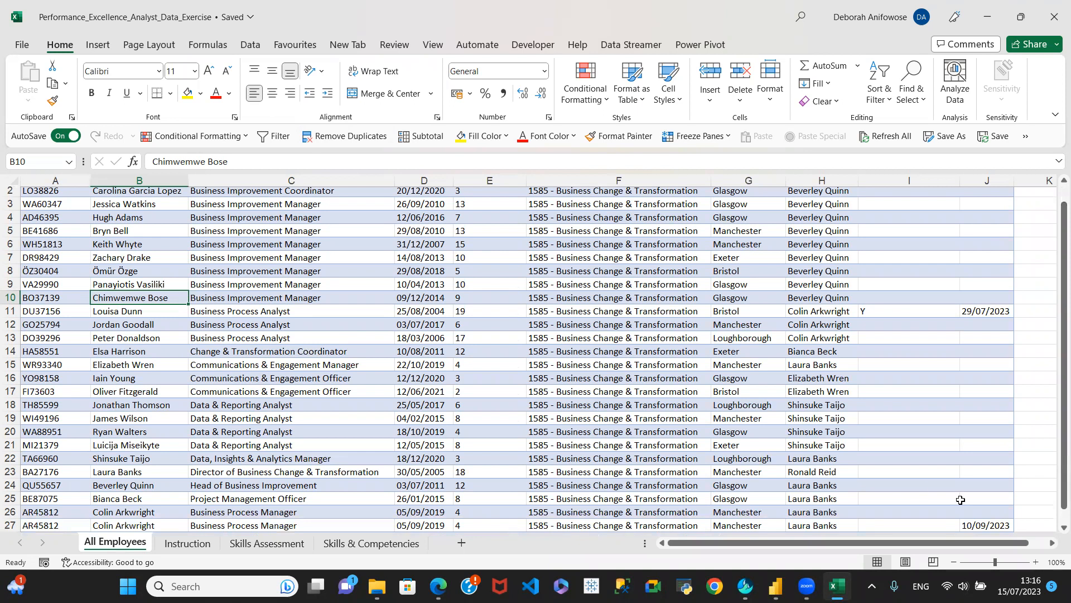
pyautogui.scroll(-1, 1055, 529)
pyautogui.scroll(-2, 1055, 529)
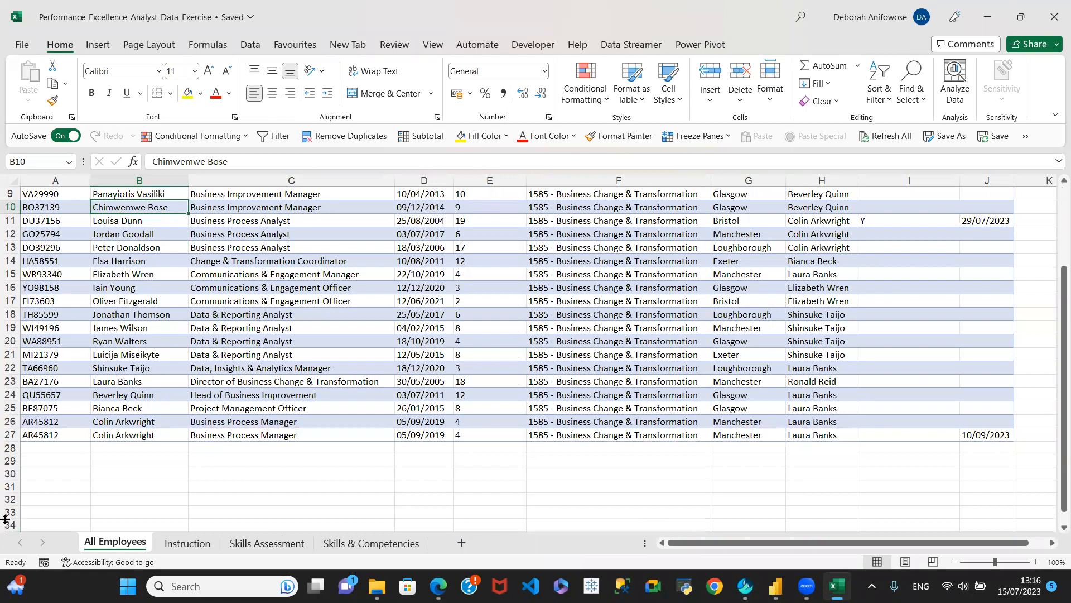
pyautogui.click(44, 451)
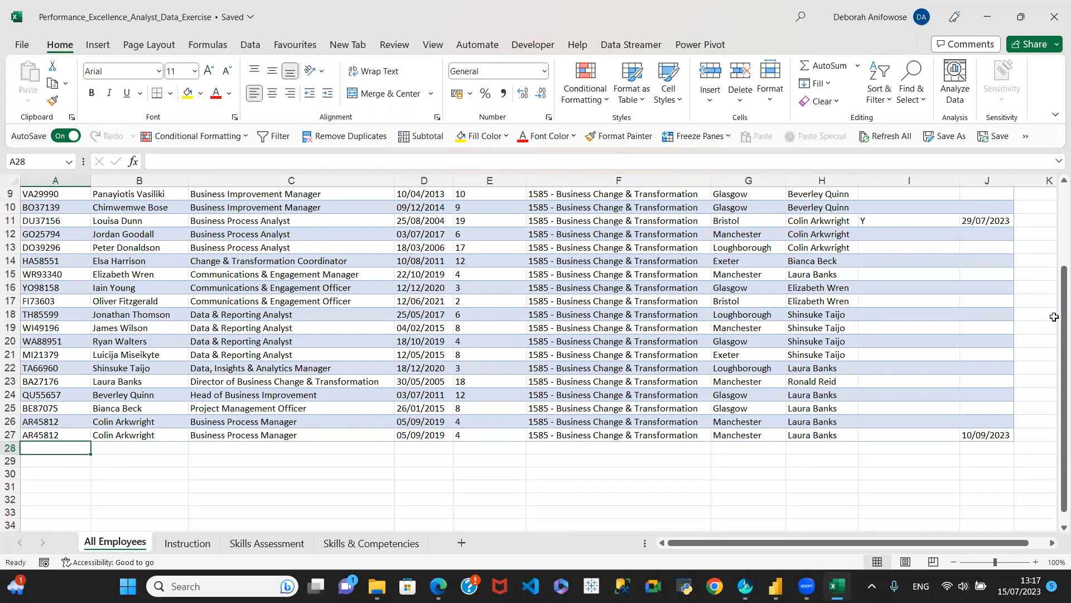
pyautogui.moveTo(1054, 317); pyautogui.dragTo(1056, 161)
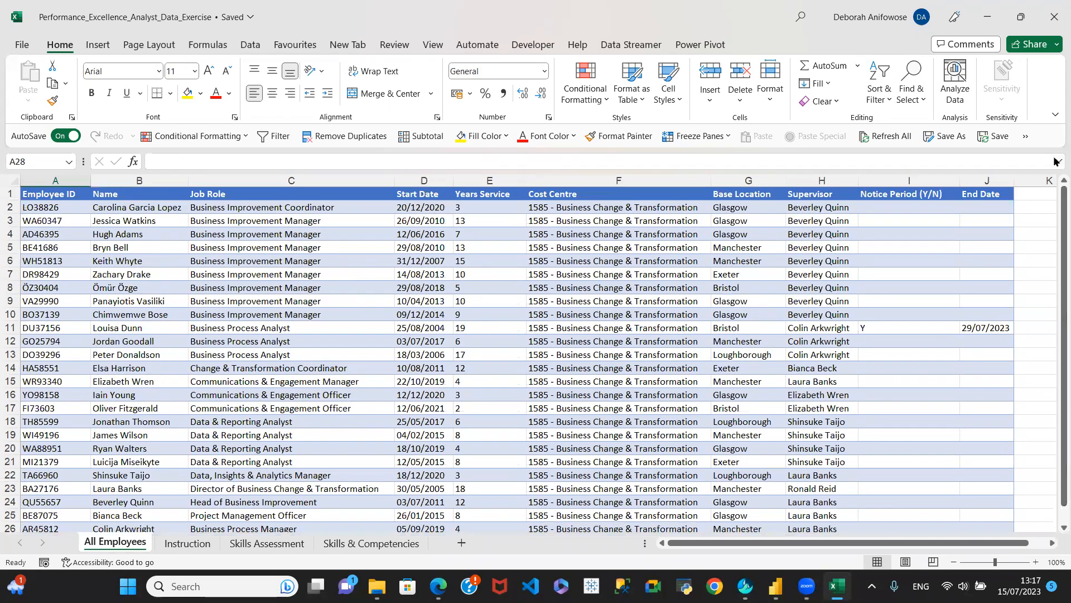
pyautogui.click(206, 275)
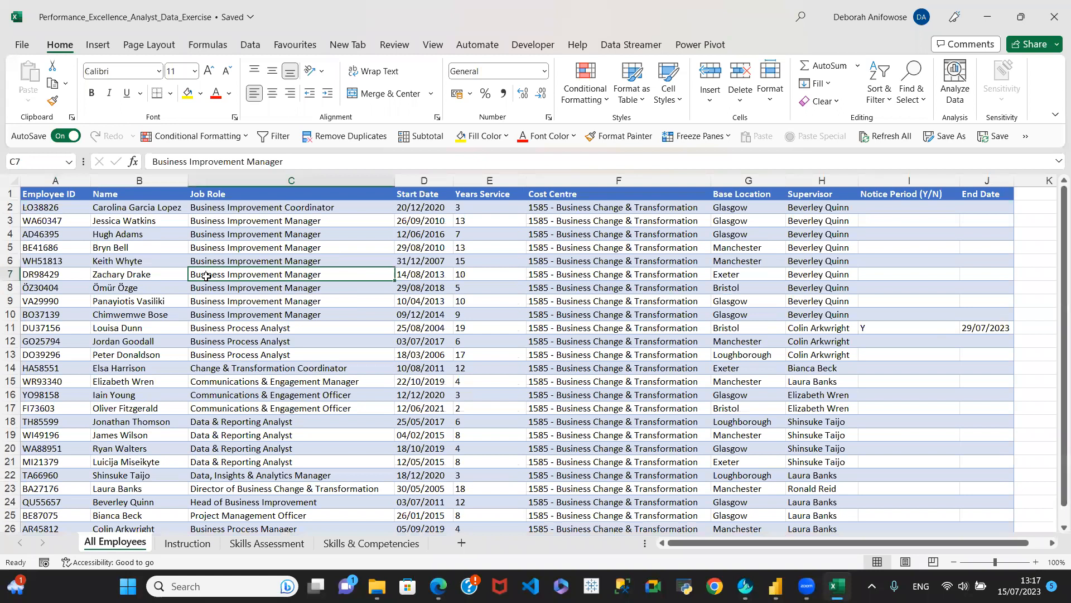
pyautogui.click(160, 289)
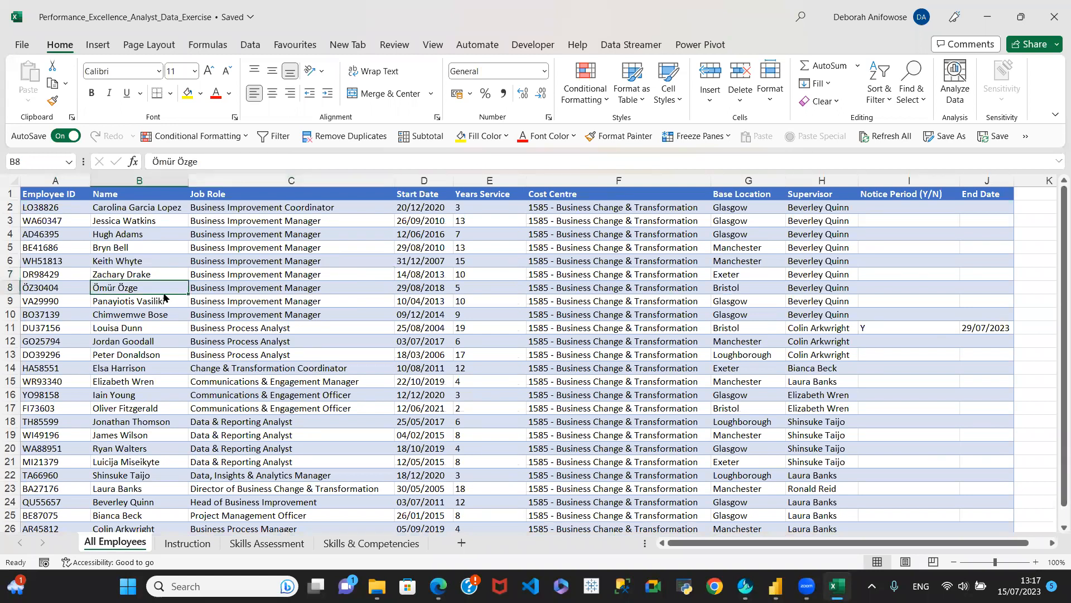
pyautogui.hotkey('ctrl', 't')
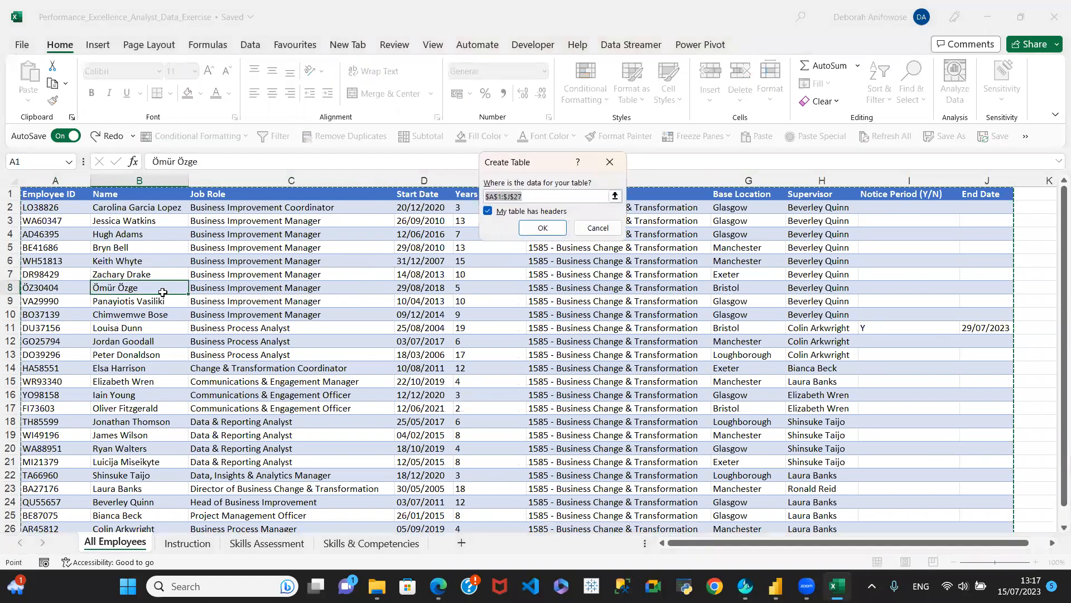
pyautogui.click(543, 229)
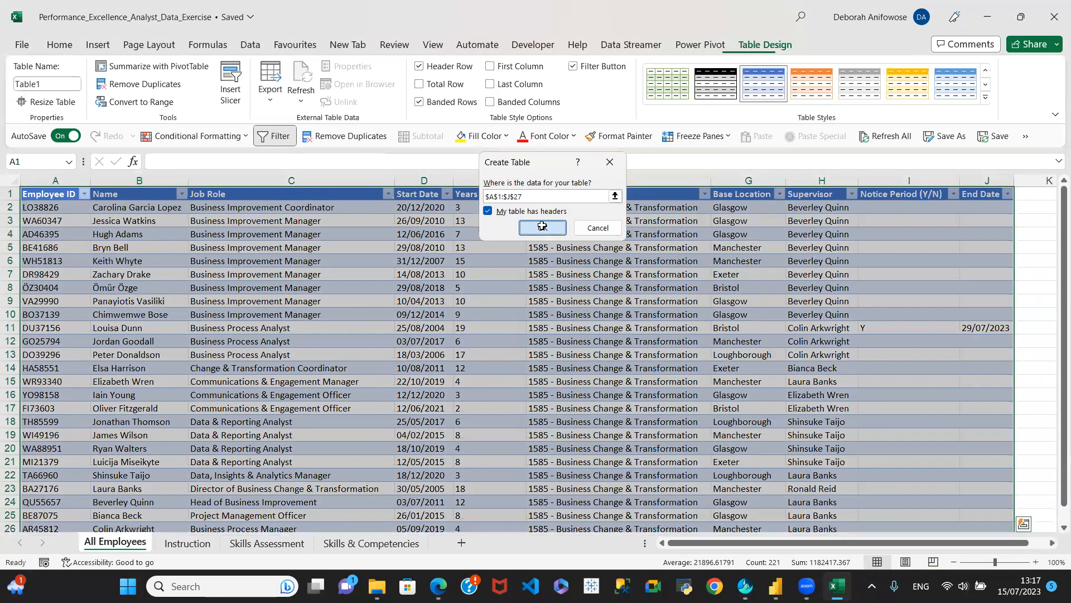
# Step: Close the Excel workbook, return to Power Query Editor and open the All Employees query
pyautogui.click(459, 316)
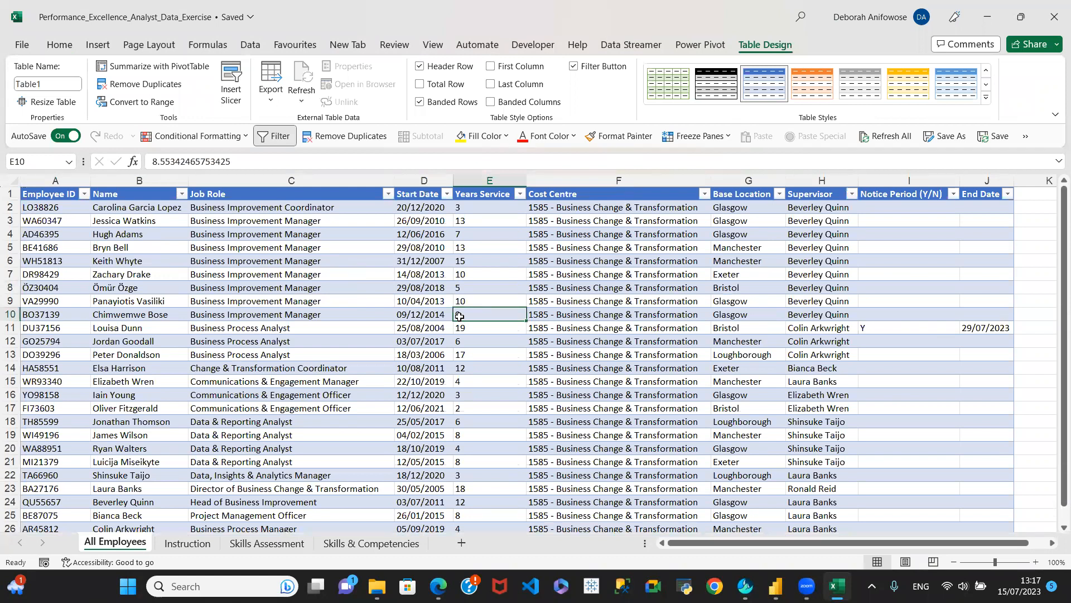
pyautogui.click(1054, 26)
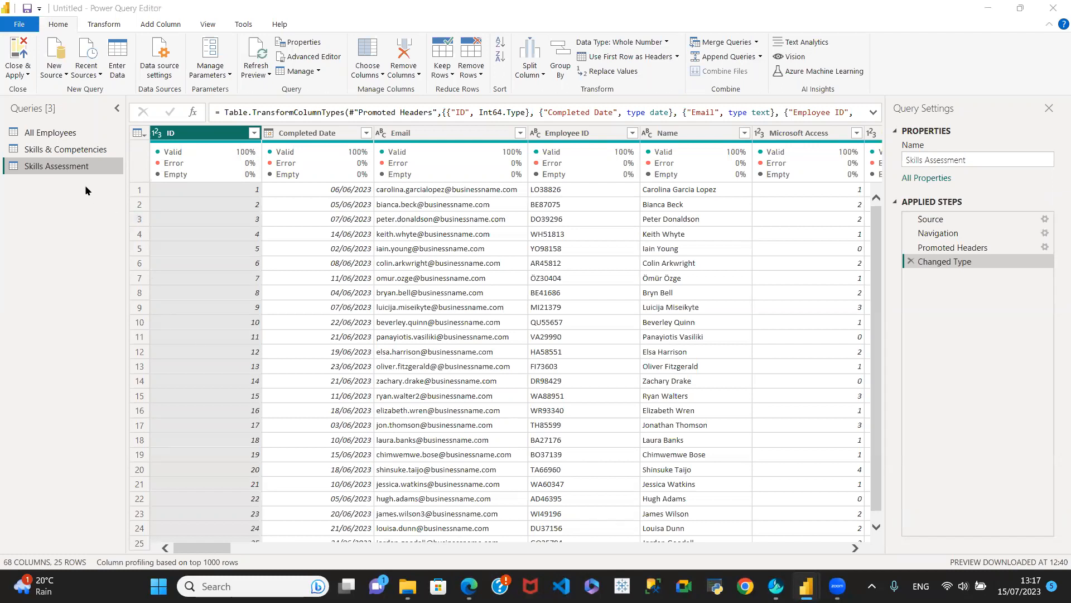
pyautogui.click(55, 136)
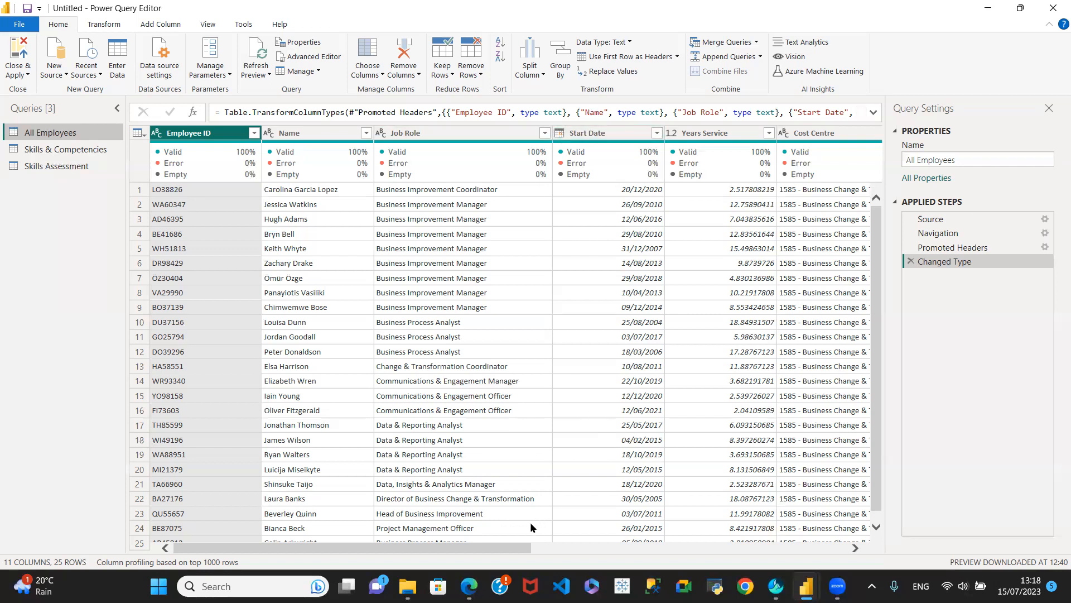
# Step: Apply a filter to the Notice Period (Y/N) column of All Employees with both (null) and Y kept
pyautogui.moveTo(476, 545); pyautogui.dragTo(690, 553)
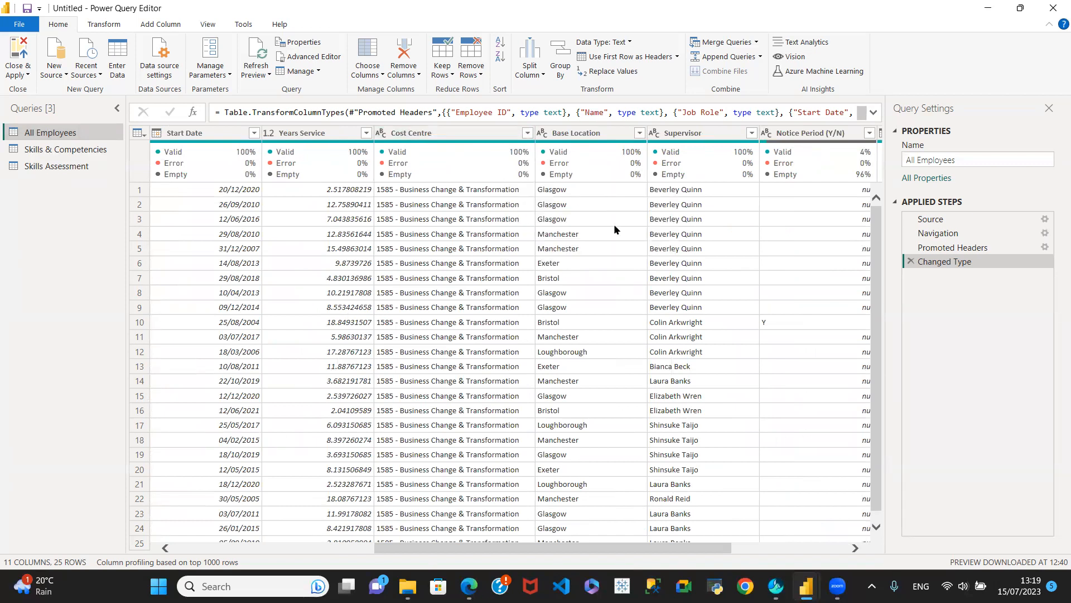
pyautogui.click(855, 549)
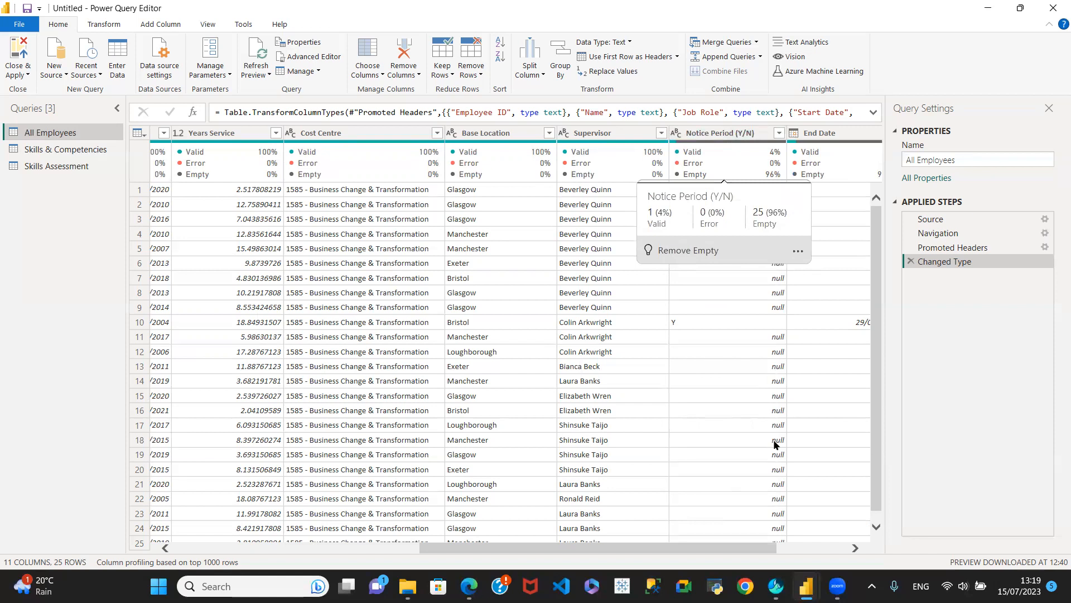
pyautogui.click(855, 549)
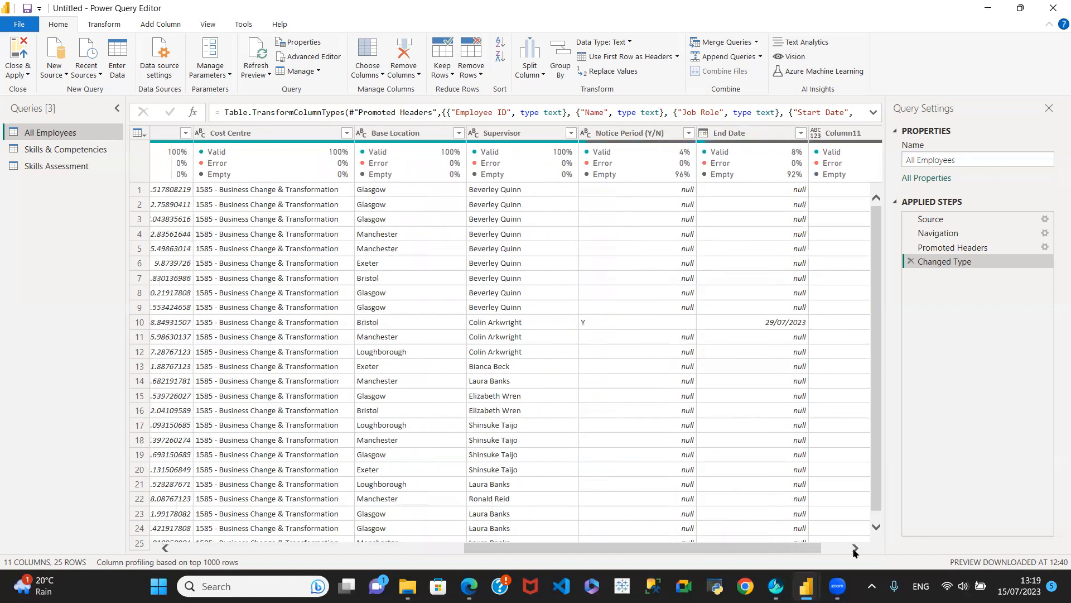
pyautogui.click(855, 548)
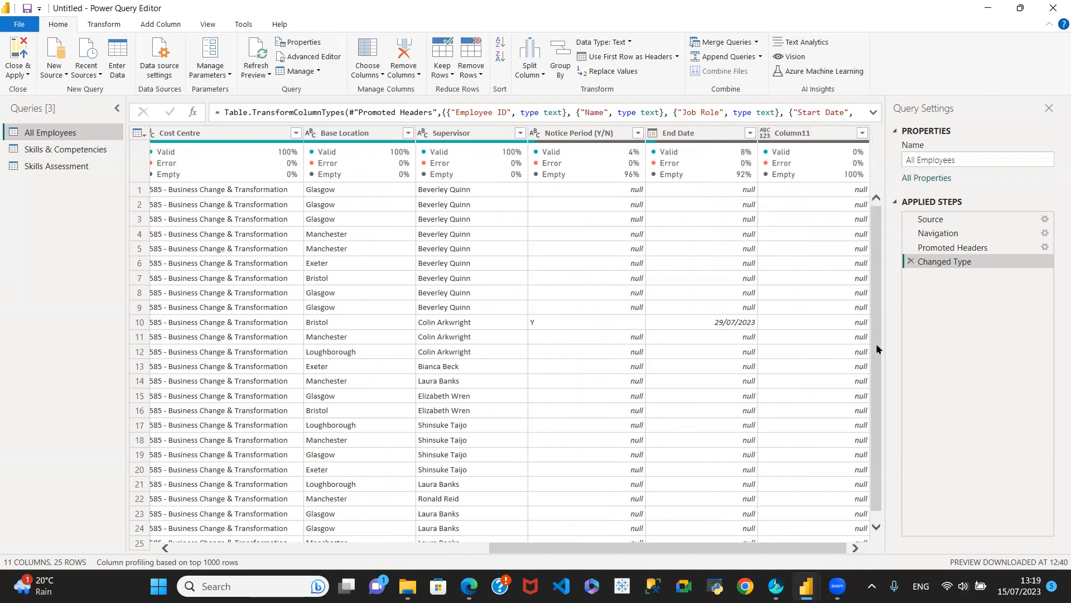
pyautogui.click(637, 133)
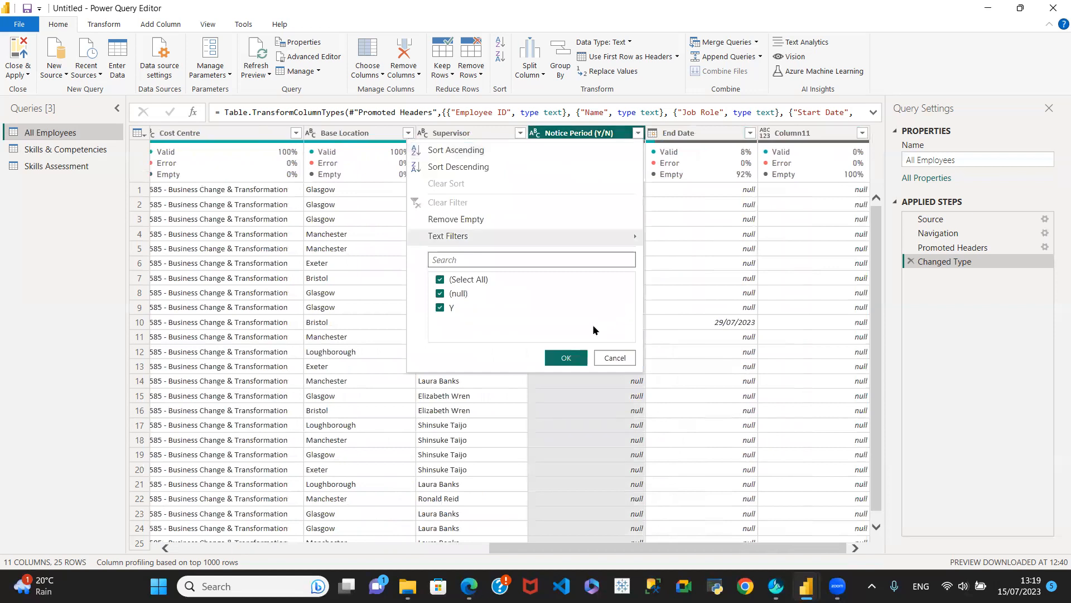
pyautogui.click(565, 358)
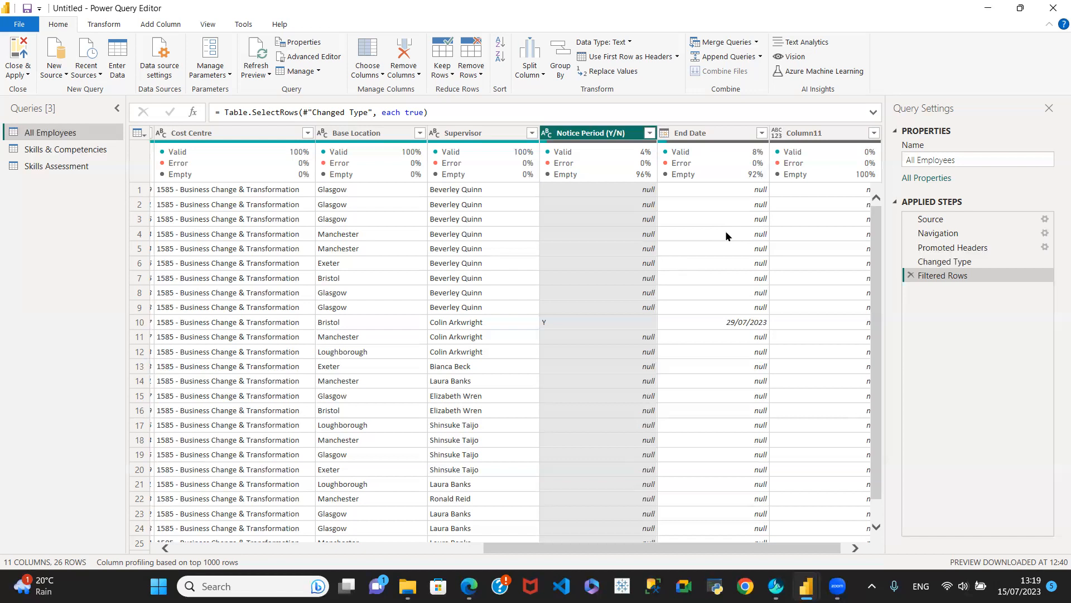
# Step: Filter the Notice Period (Y/N) column to keep only the (null) rows
pyautogui.click(822, 133)
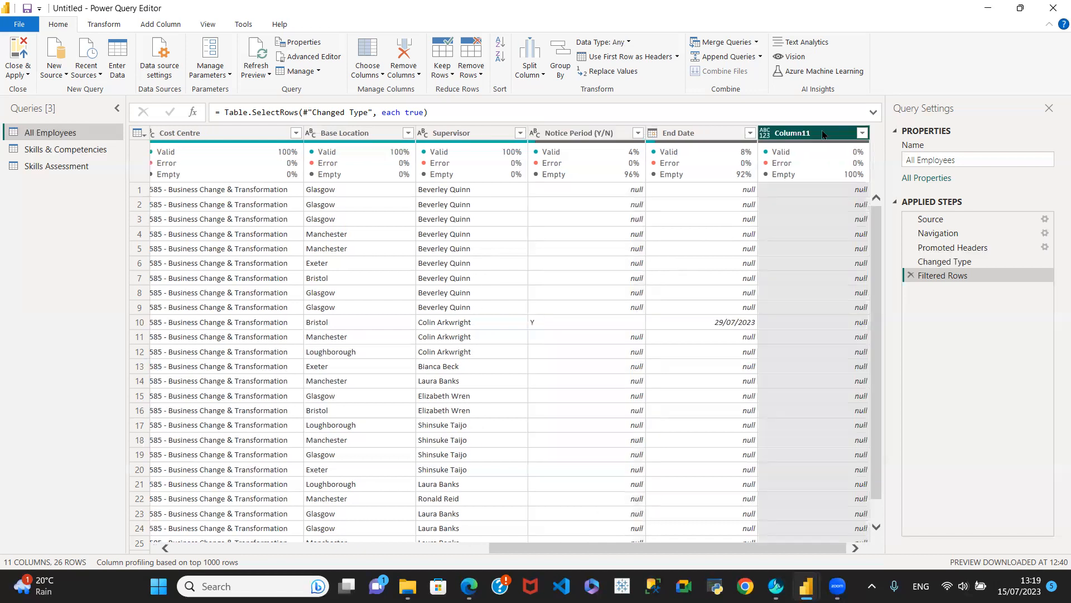
pyautogui.moveTo(786, 146)
pyautogui.click(638, 135)
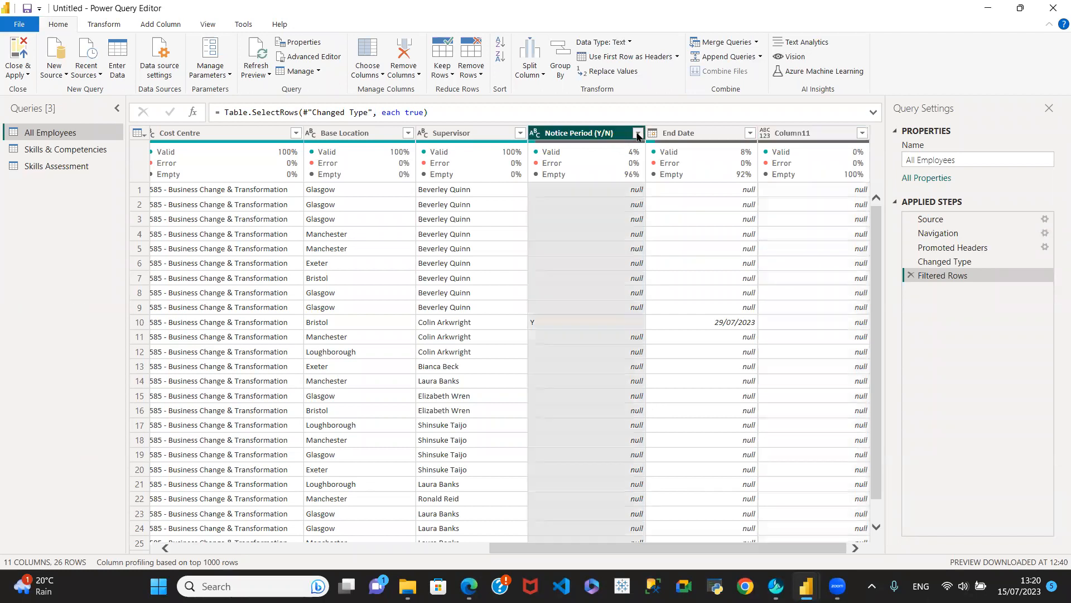
pyautogui.click(638, 135)
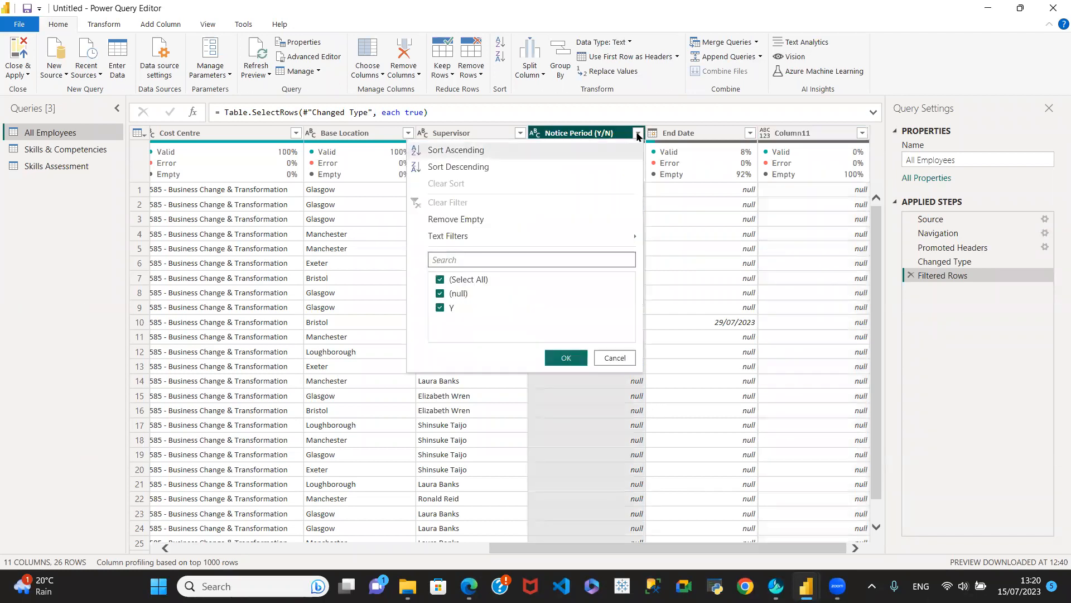
pyautogui.click(441, 281)
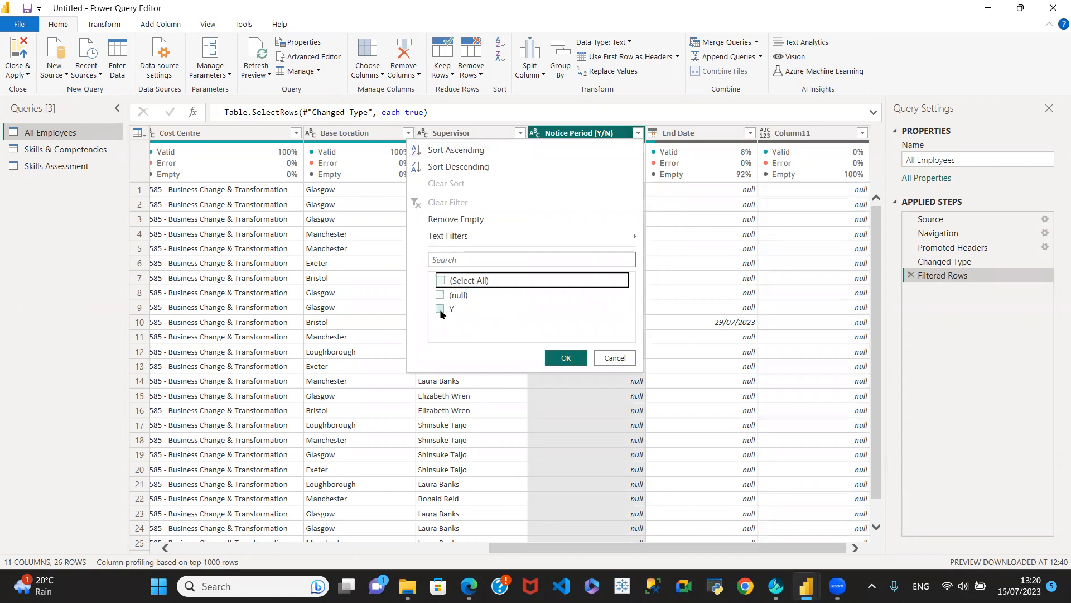
pyautogui.click(441, 294)
pyautogui.click(562, 359)
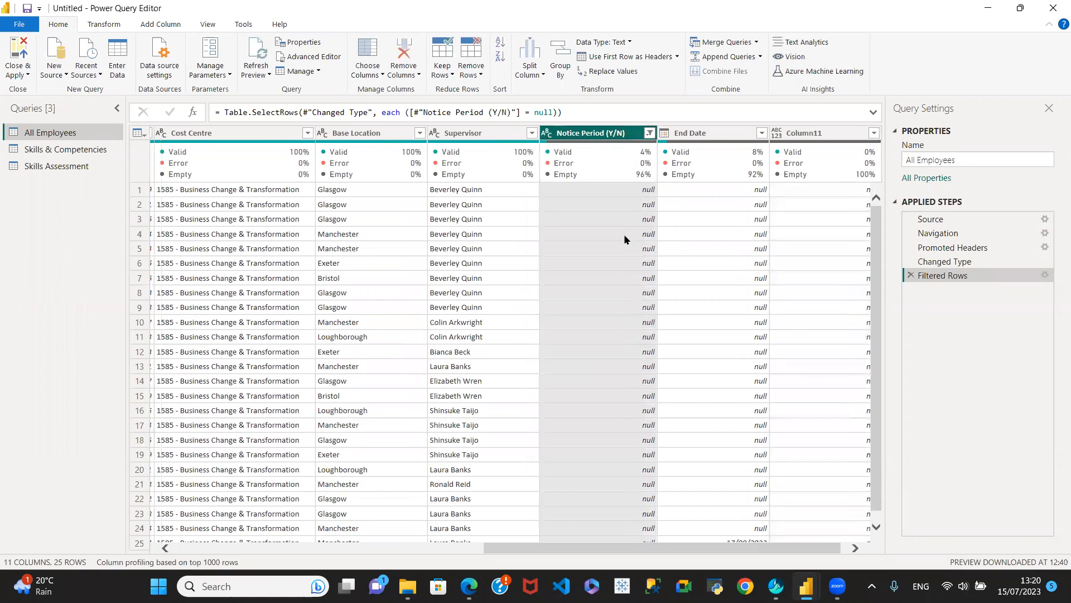
# Step: Change the Notice Period (Y/N) filter to keep only the Y rows
pyautogui.click(650, 134)
pyautogui.click(452, 294)
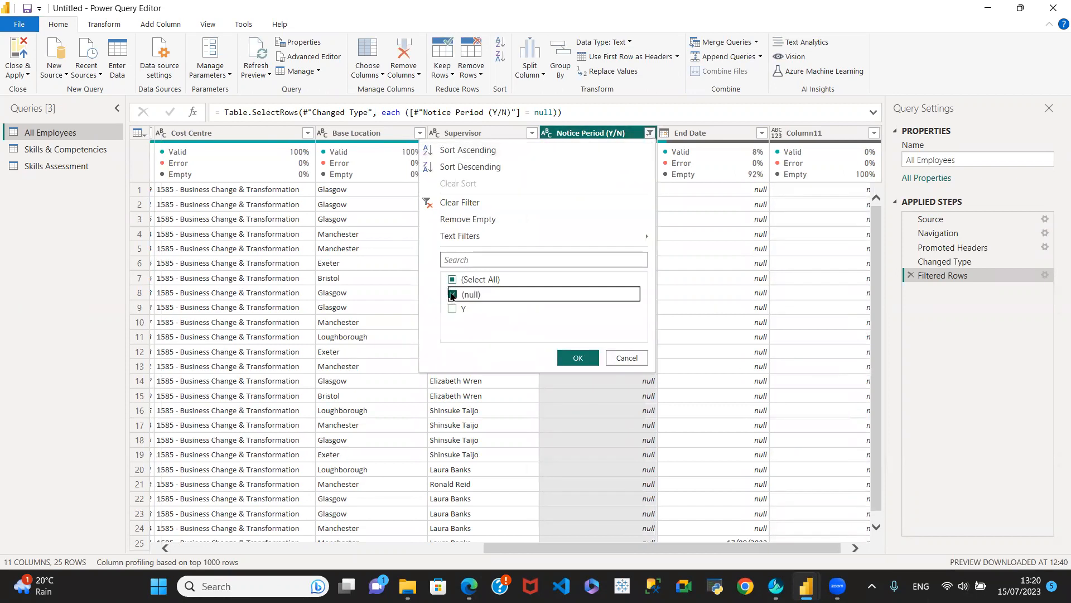
pyautogui.click(450, 308)
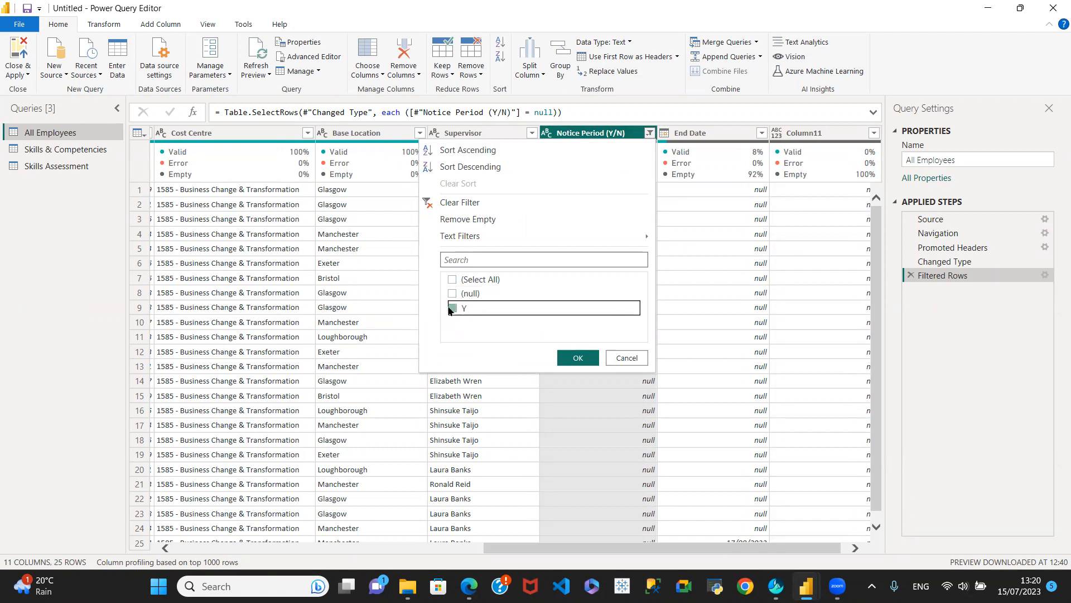
pyautogui.click(584, 361)
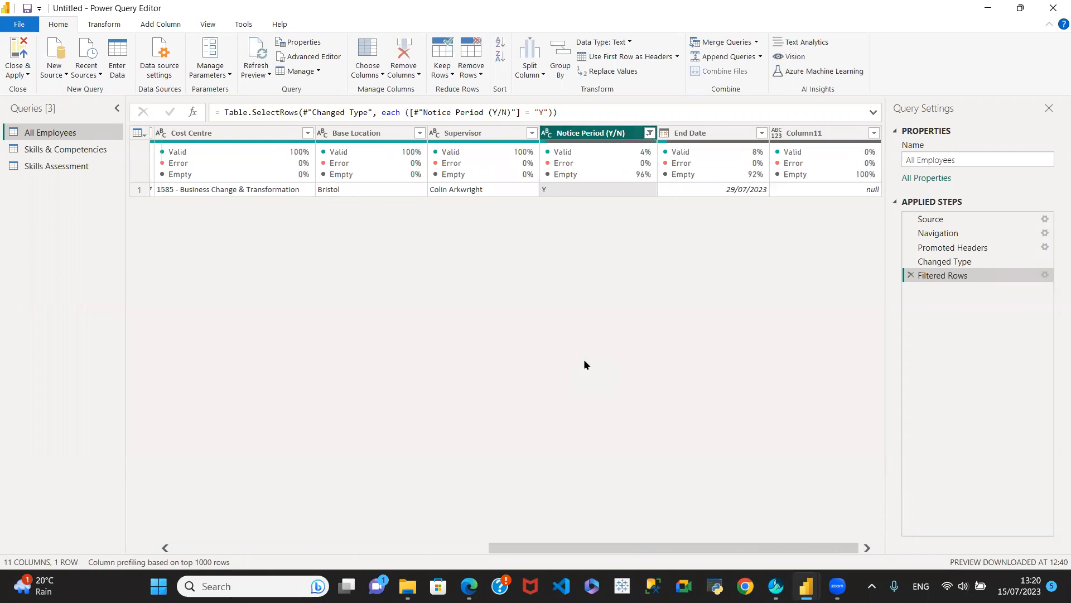
# Step: Reselect all values in the Notice Period (Y/N) filter so that every employee row is kept
pyautogui.click(649, 132)
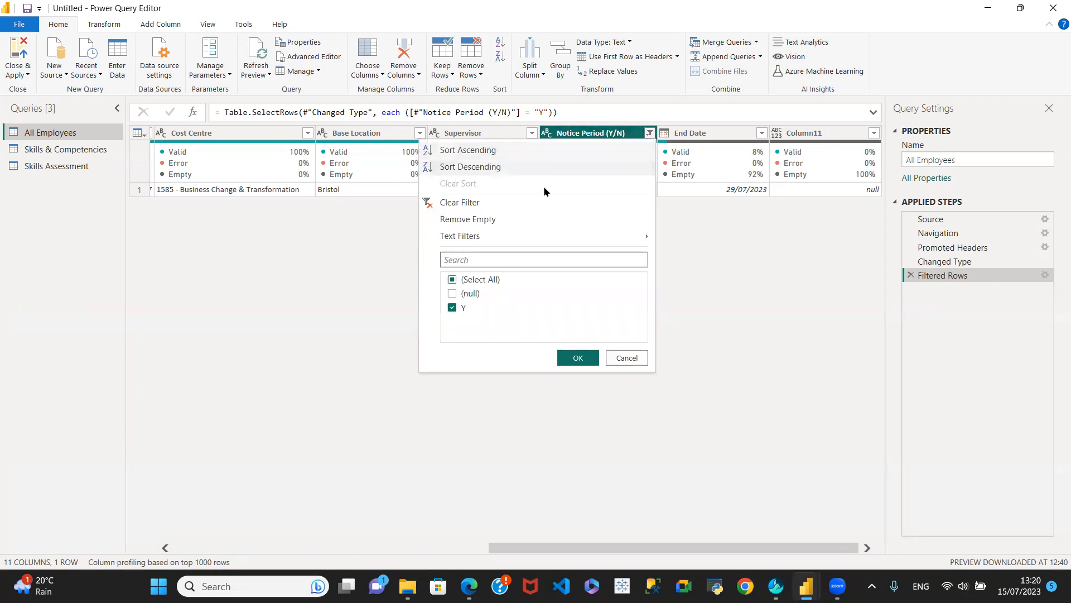
pyautogui.click(453, 281)
pyautogui.click(453, 279)
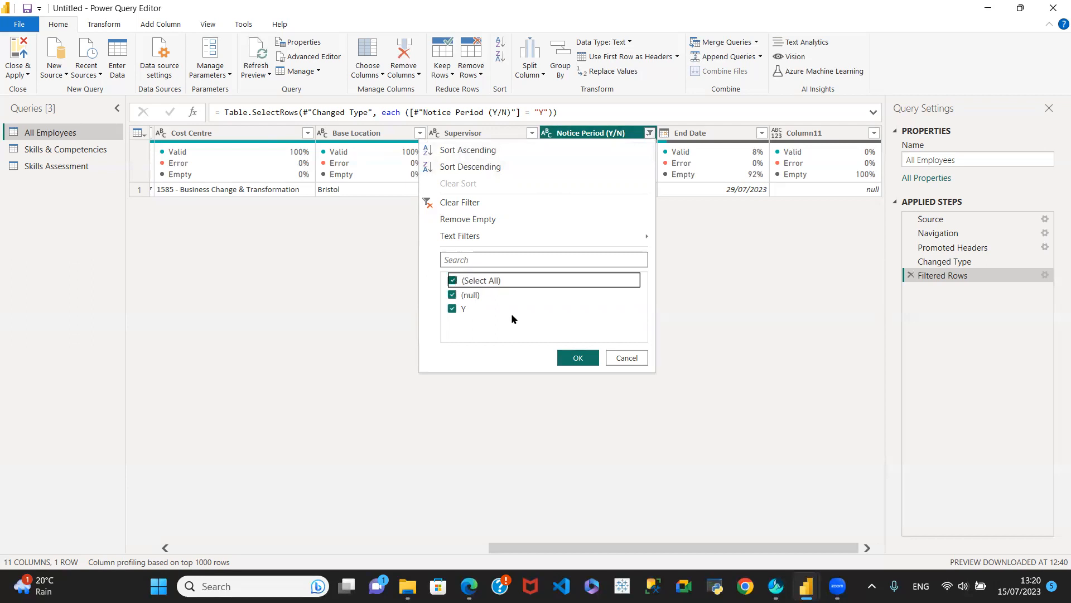
pyautogui.click(578, 358)
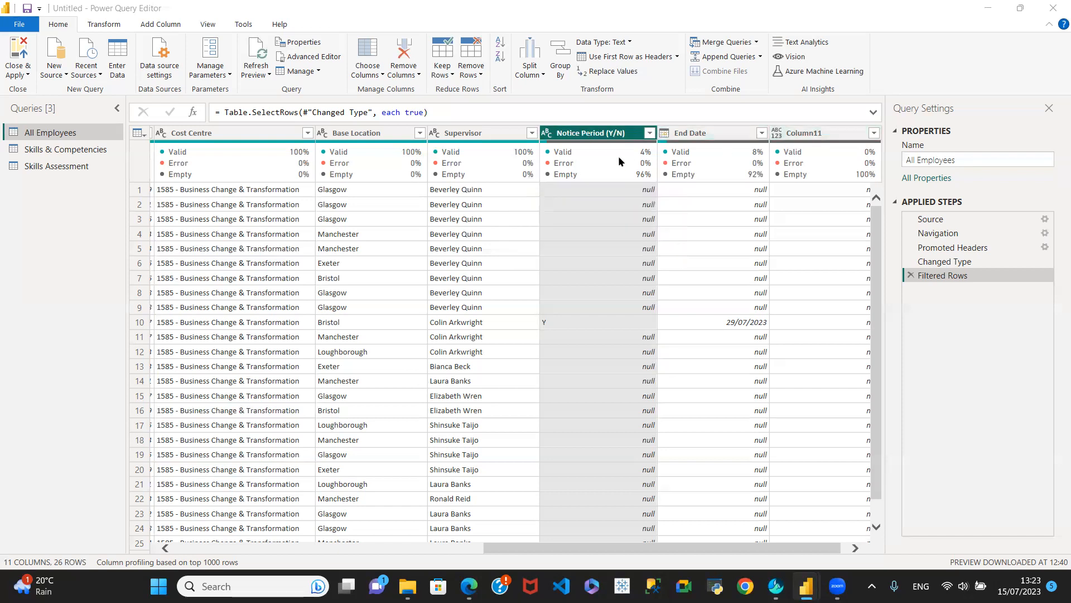
# Step: Remove the Notice Period (Y/N), End Date and Column11 columns from the All Employees query
pyautogui.moveTo(815, 146)
pyautogui.moveTo(630, 141)
pyautogui.keyDown('shift'); pyautogui.click(826, 133); pyautogui.keyUp('shift')
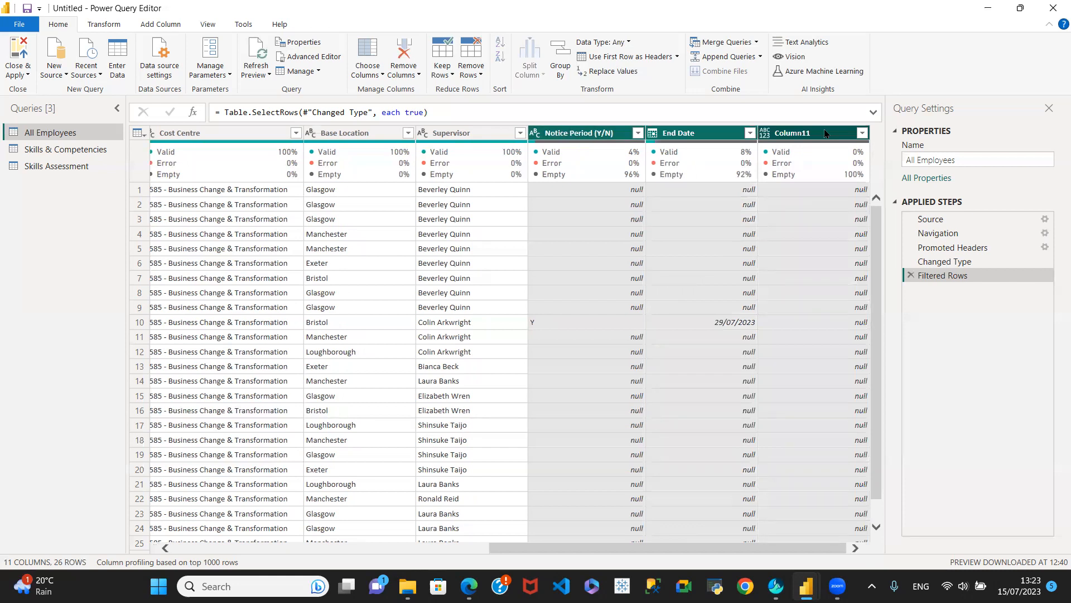
pyautogui.rightClick(825, 129)
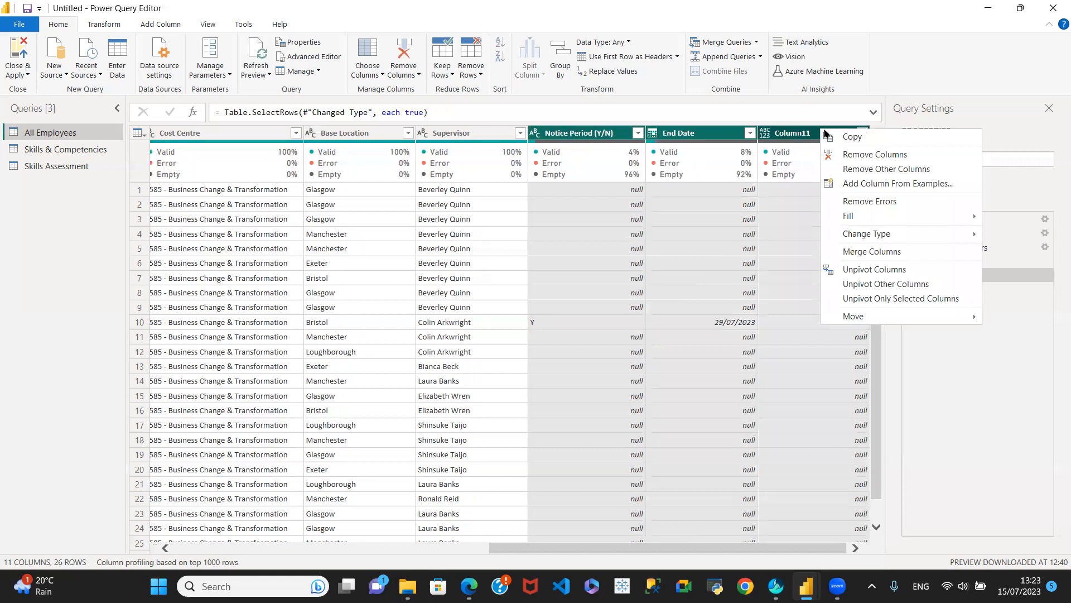
pyautogui.click(874, 155)
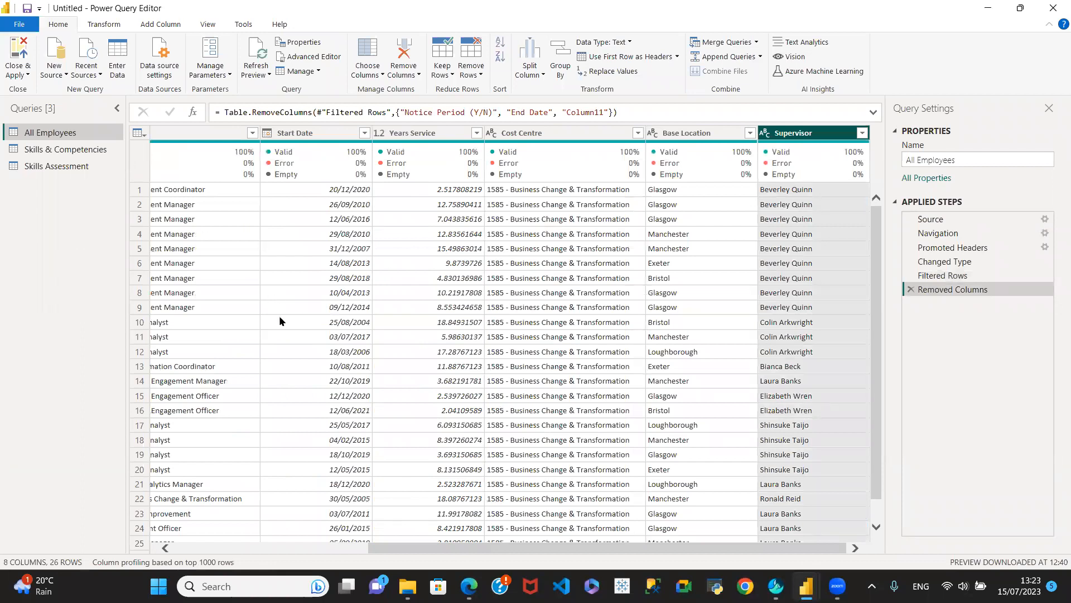
pyautogui.moveTo(430, 548); pyautogui.dragTo(173, 566)
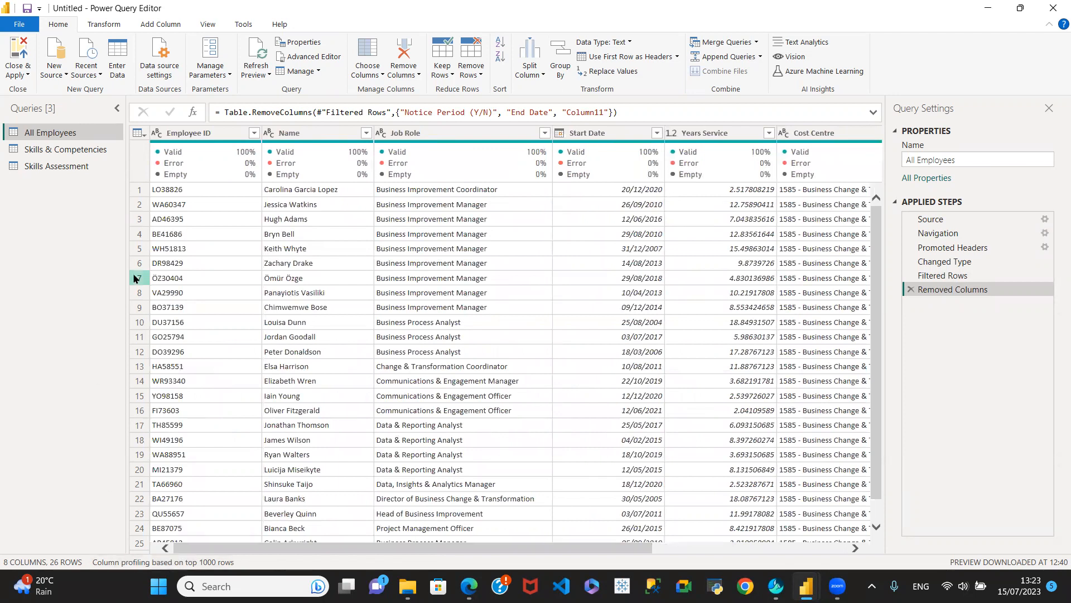
# Step: Use the first row of the Skills & Competencies query as its column headers
pyautogui.click(76, 151)
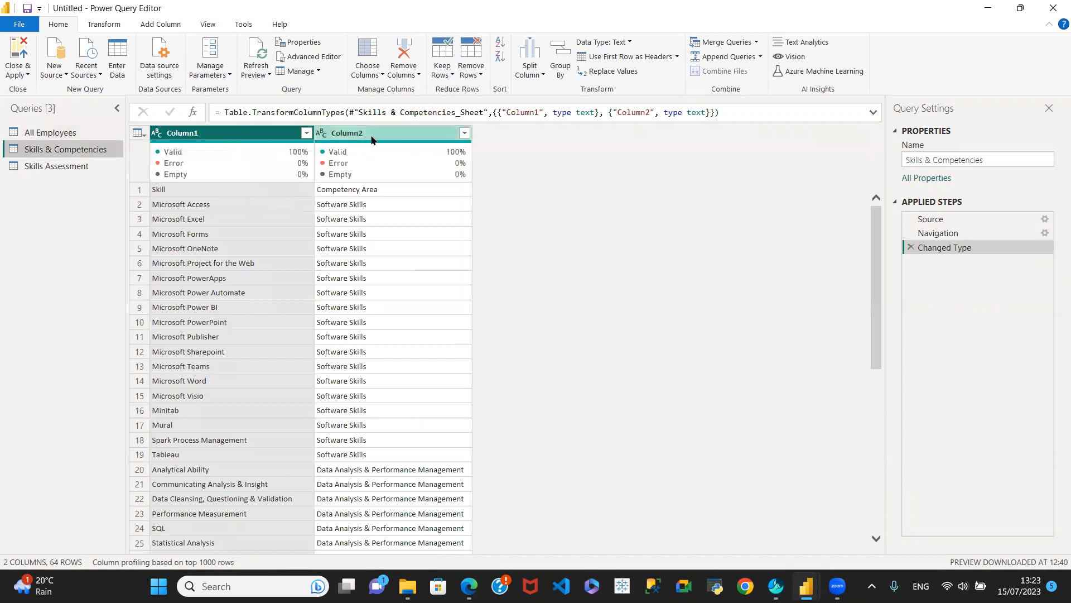
pyautogui.moveTo(417, 175)
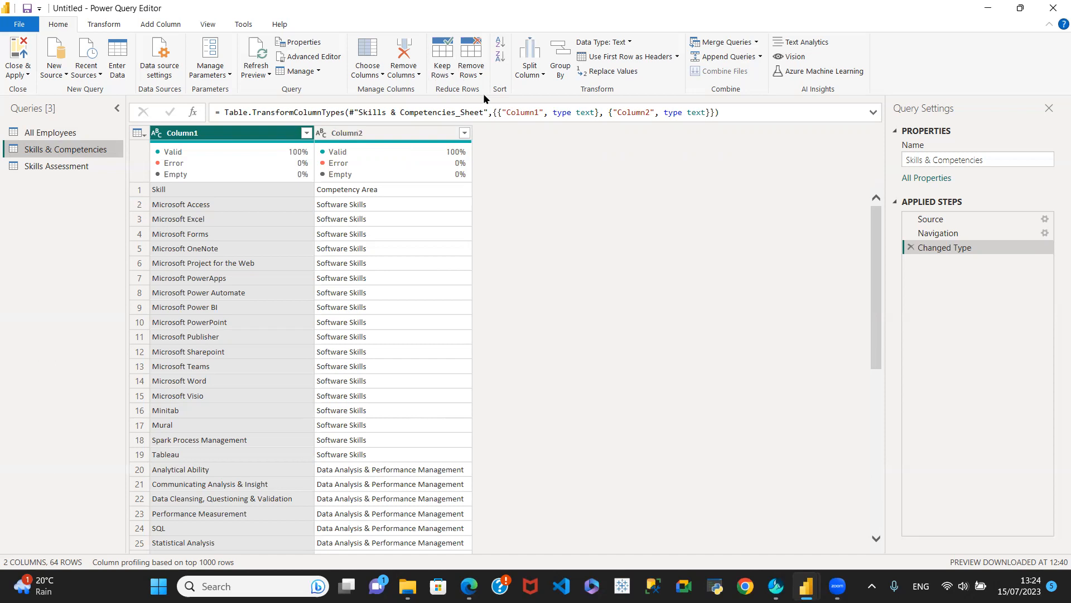
pyautogui.click(138, 134)
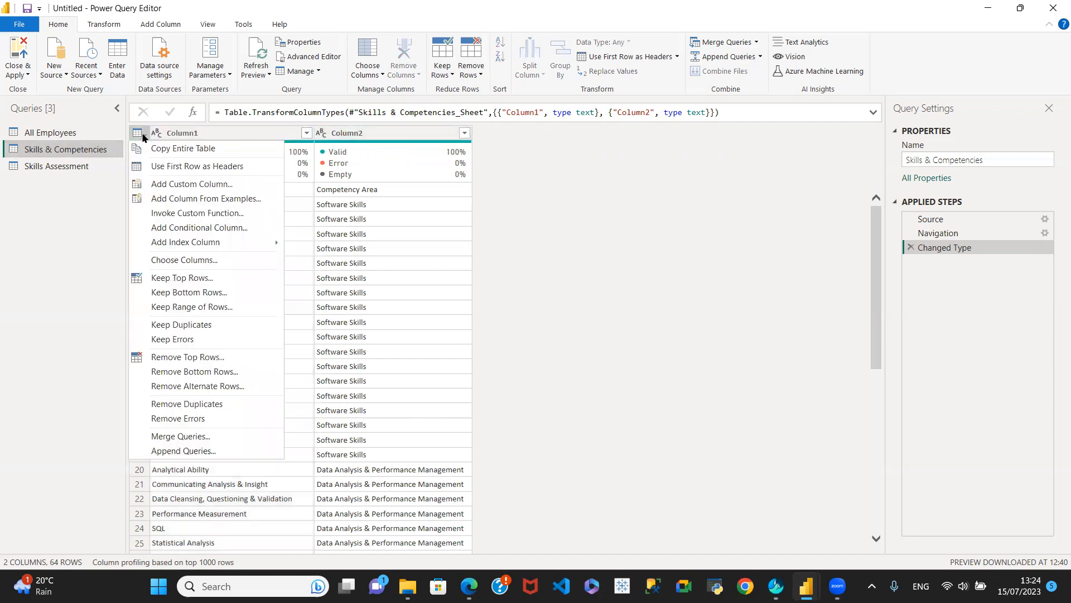
pyautogui.click(184, 167)
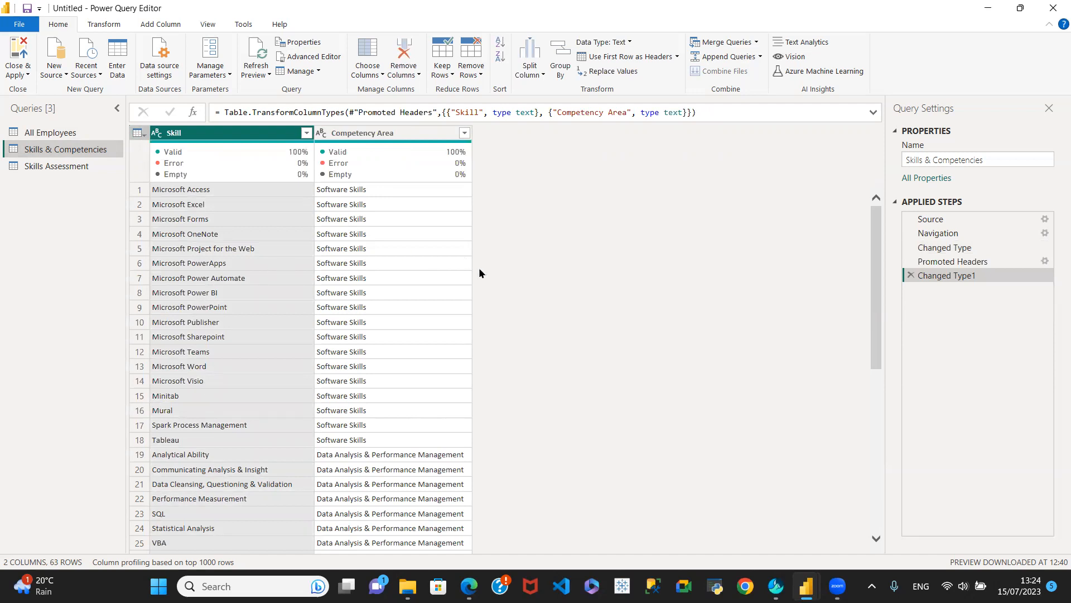
# Step: Check the value lists of the Competency Area and Skill columns and apply both filters with all values selected
pyautogui.click(464, 134)
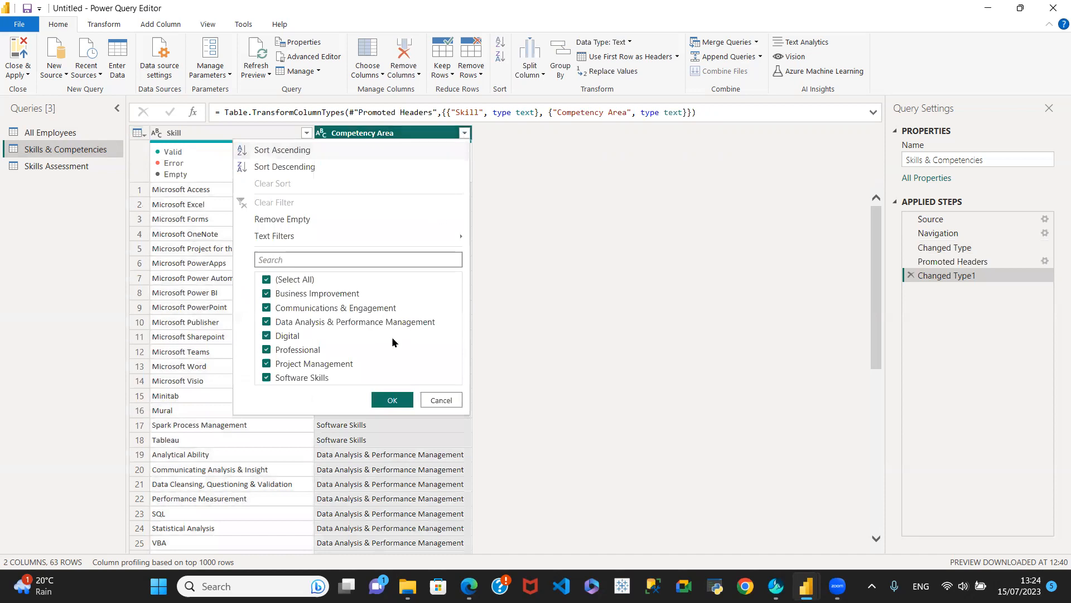
pyautogui.click(396, 406)
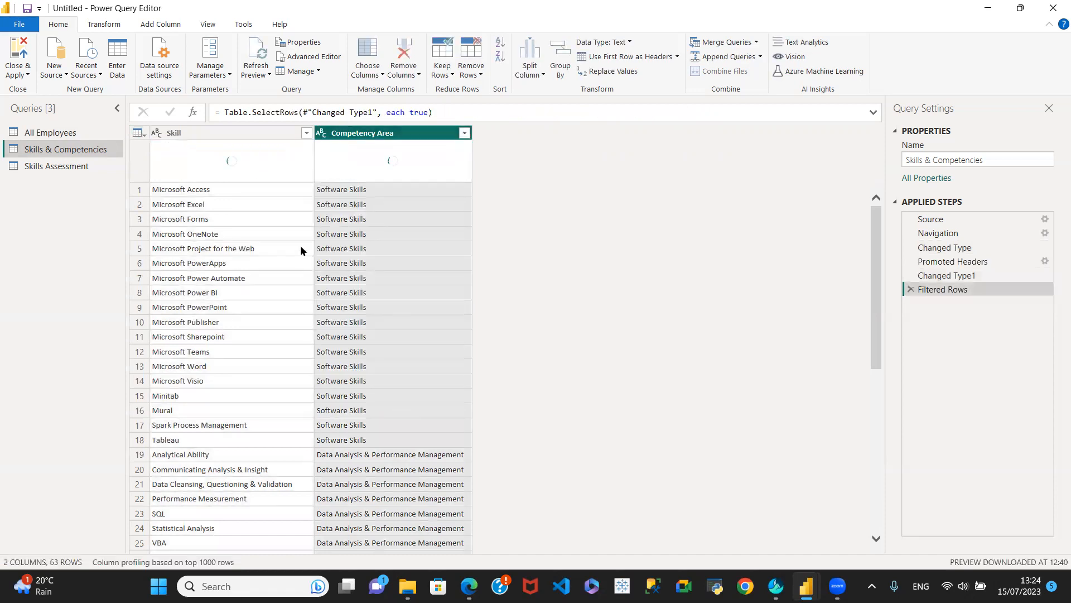
pyautogui.click(307, 134)
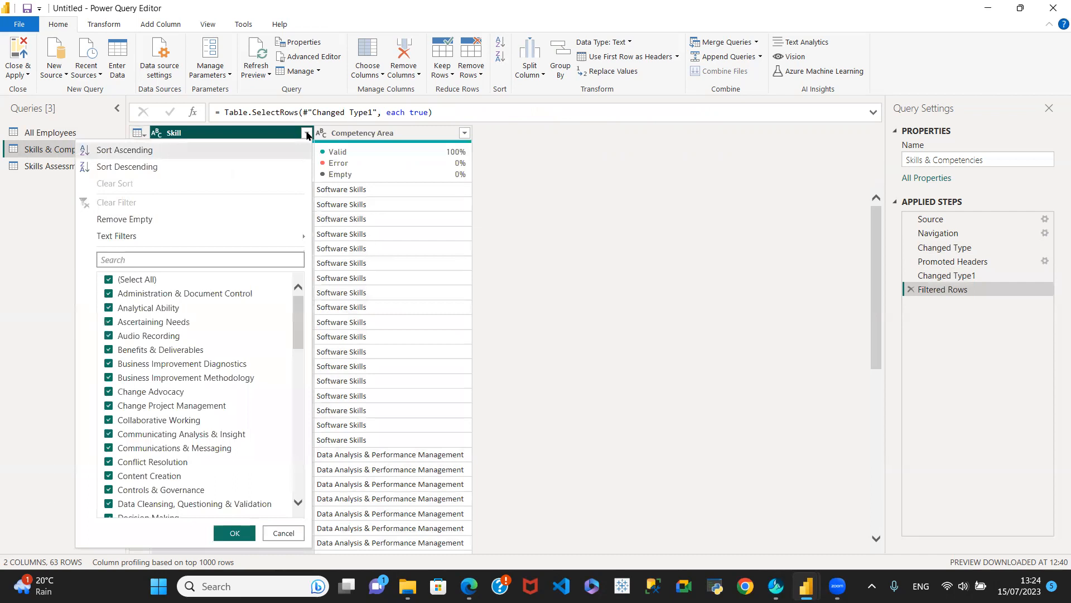
pyautogui.click(234, 532)
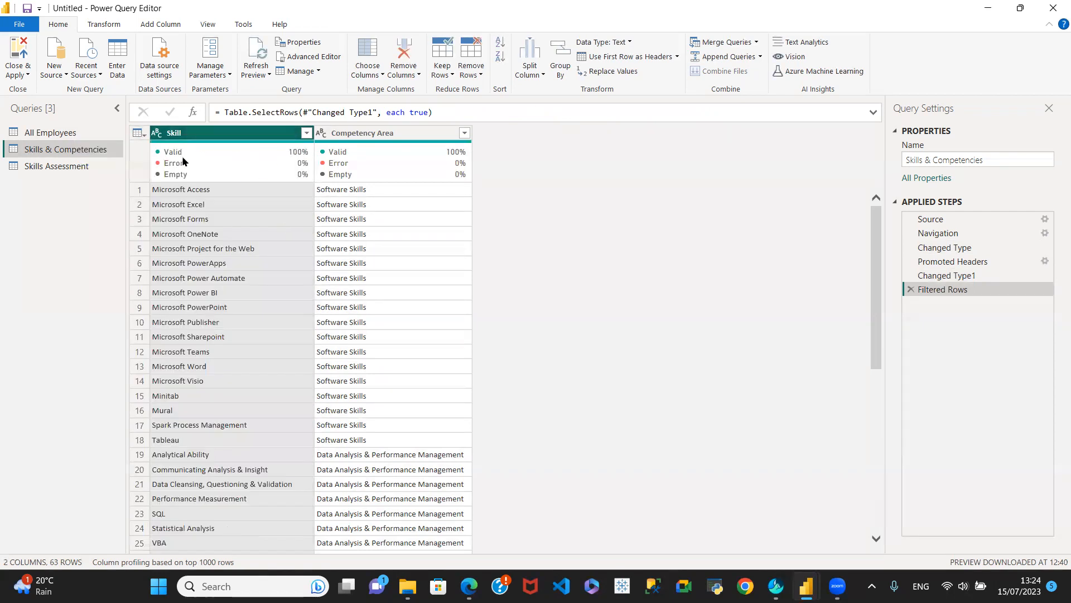
# Step: Check the column quality of Skill and Competency Area, and open the Skills Assessment query
pyautogui.moveTo(183, 156)
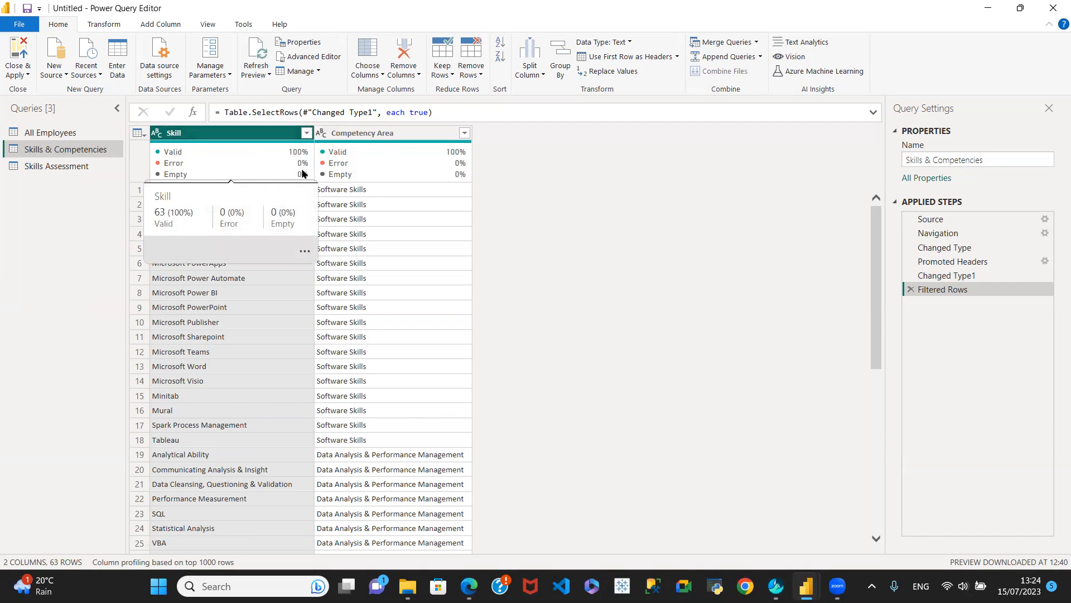
pyautogui.moveTo(454, 167)
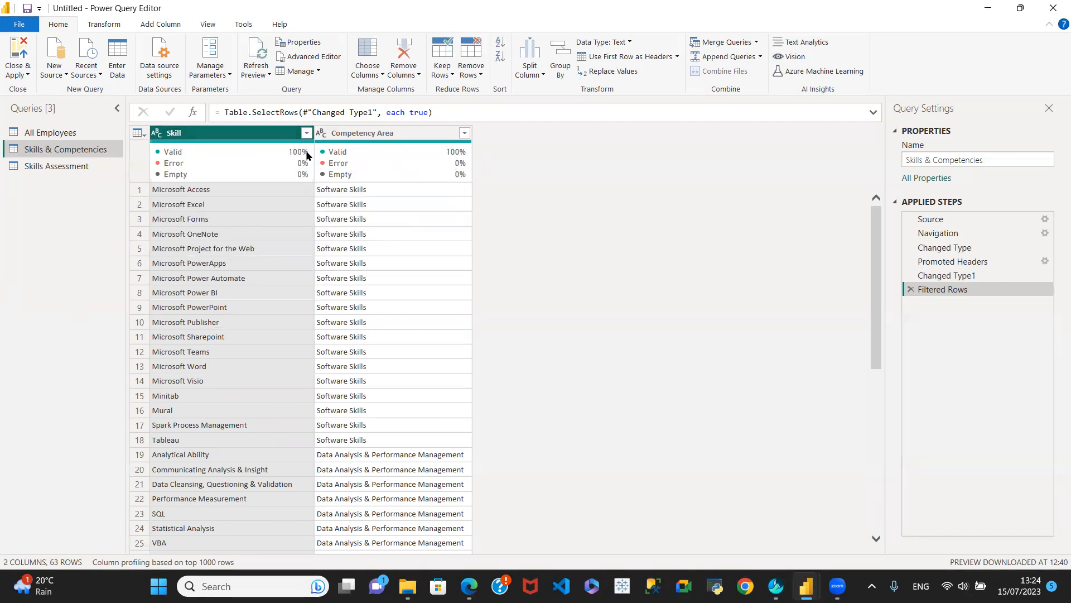
pyautogui.click(56, 169)
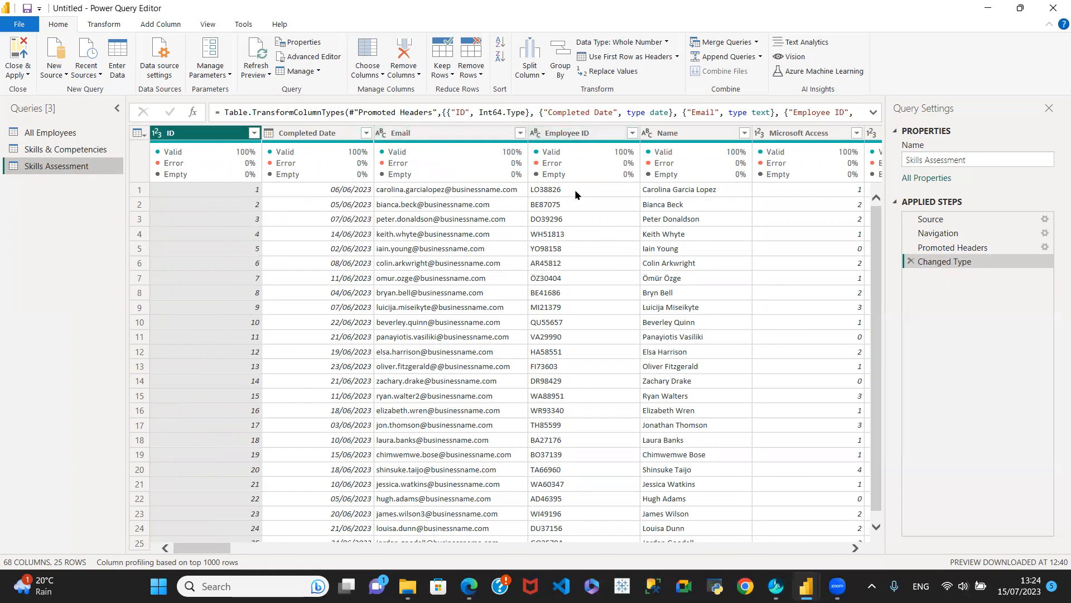
# Step: Compare the Employee ID column of the Skills Assessment query with the one in the All Employees query
pyautogui.click(577, 137)
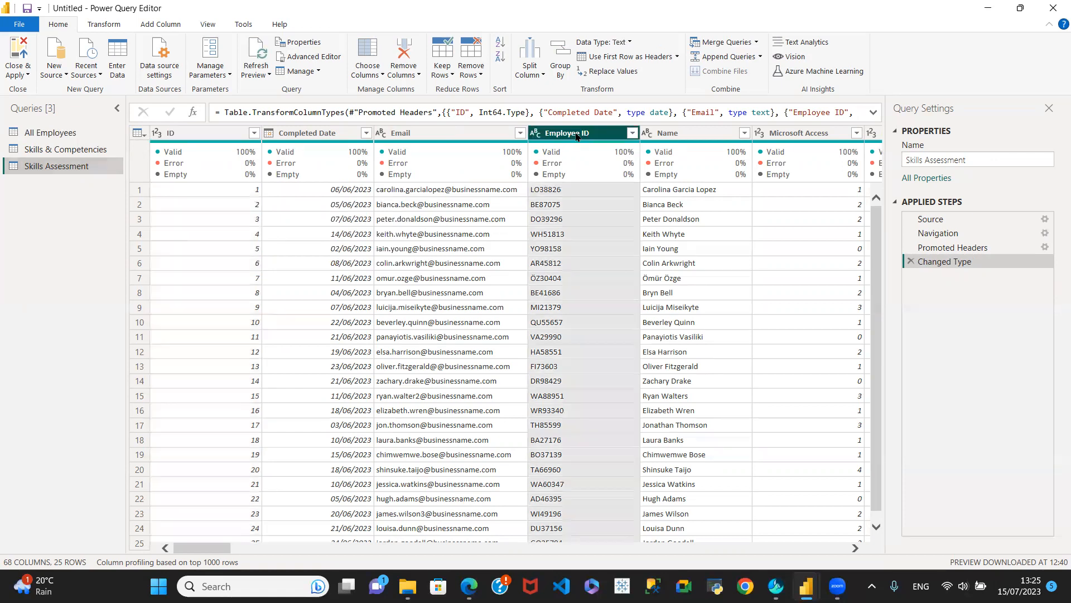
pyautogui.click(58, 136)
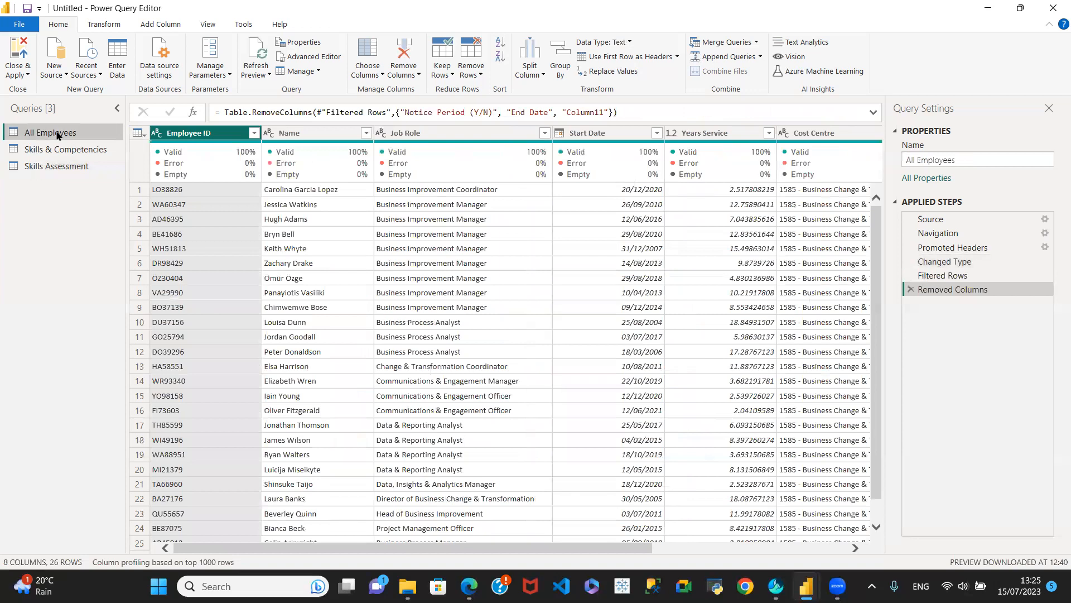
pyautogui.click(67, 166)
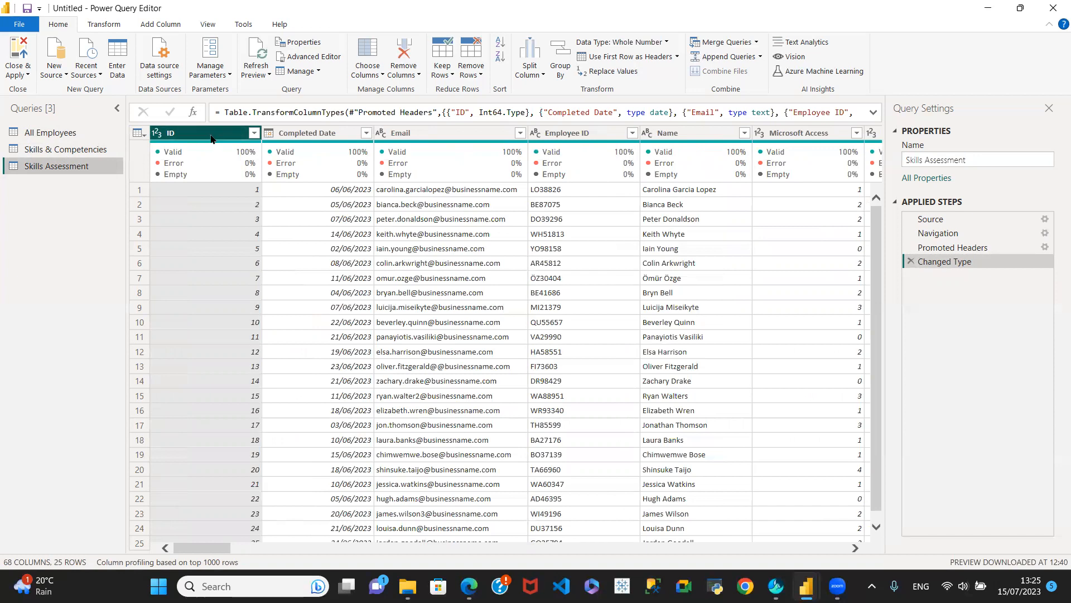
# Step: Look through the skill columns of the Skills Assessment query and return to its first column
pyautogui.click(854, 548)
pyautogui.click(854, 548)
pyautogui.click(853, 548)
pyautogui.click(854, 548)
pyautogui.click(853, 548)
pyautogui.click(853, 548)
pyautogui.click(854, 548)
pyautogui.click(853, 548)
pyautogui.click(853, 548)
pyautogui.click(854, 548)
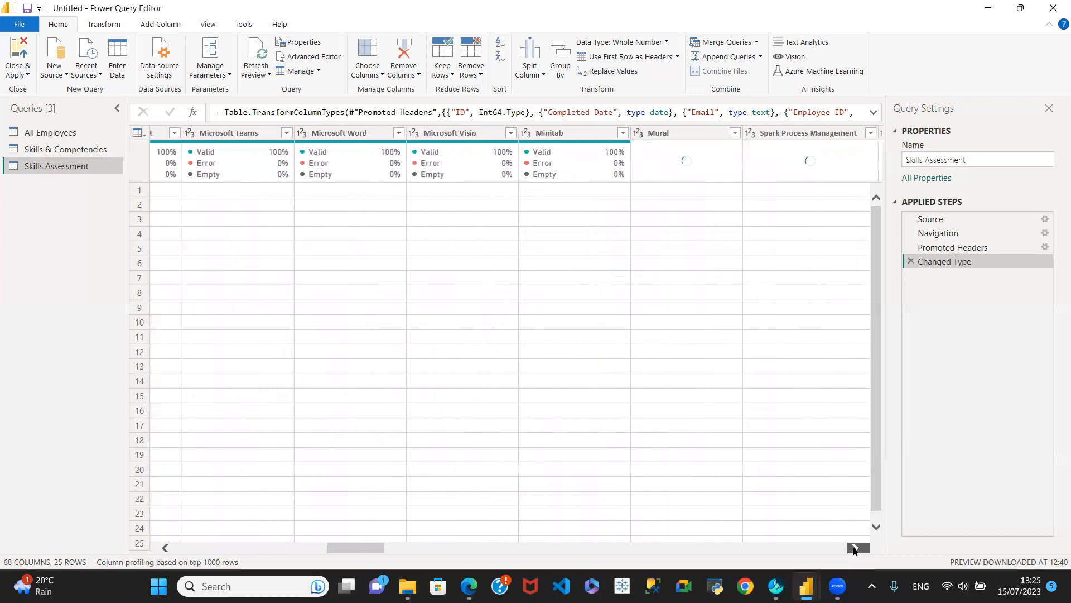
pyautogui.click(854, 548)
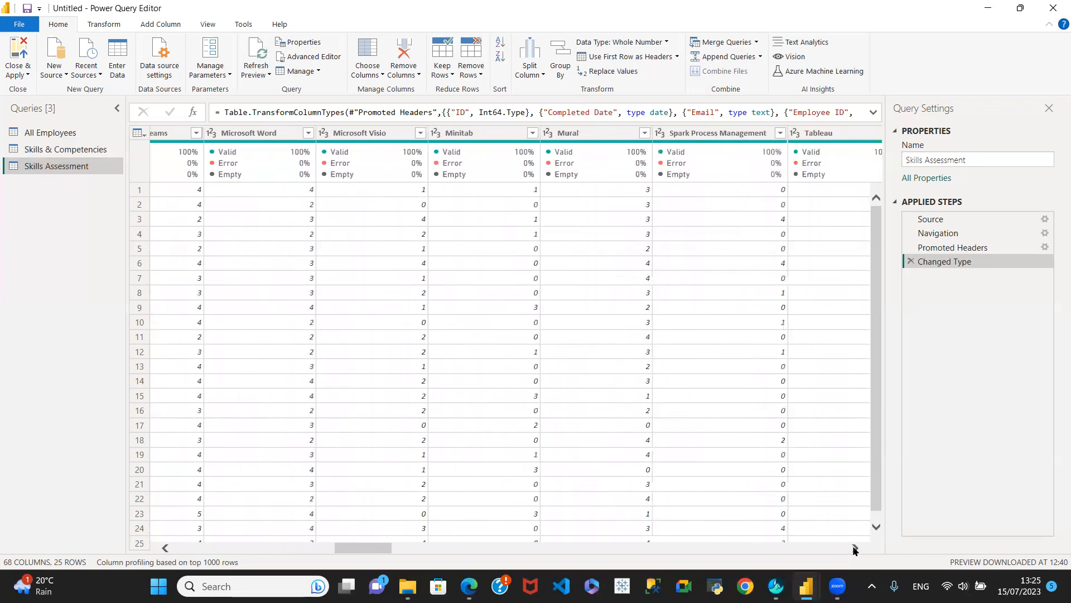
pyautogui.click(854, 548)
pyautogui.click(854, 548)
pyautogui.click(854, 547)
pyautogui.click(854, 548)
pyautogui.click(854, 548)
pyautogui.click(854, 548)
pyautogui.click(854, 548)
pyautogui.click(853, 548)
pyautogui.click(854, 548)
pyautogui.click(853, 548)
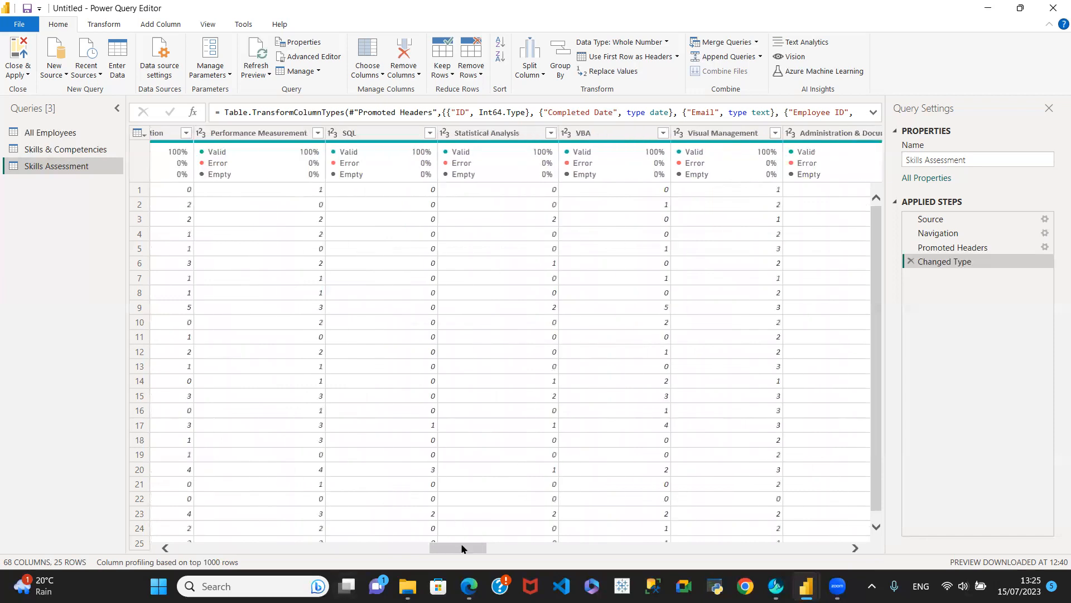
pyautogui.moveTo(462, 548); pyautogui.dragTo(202, 548)
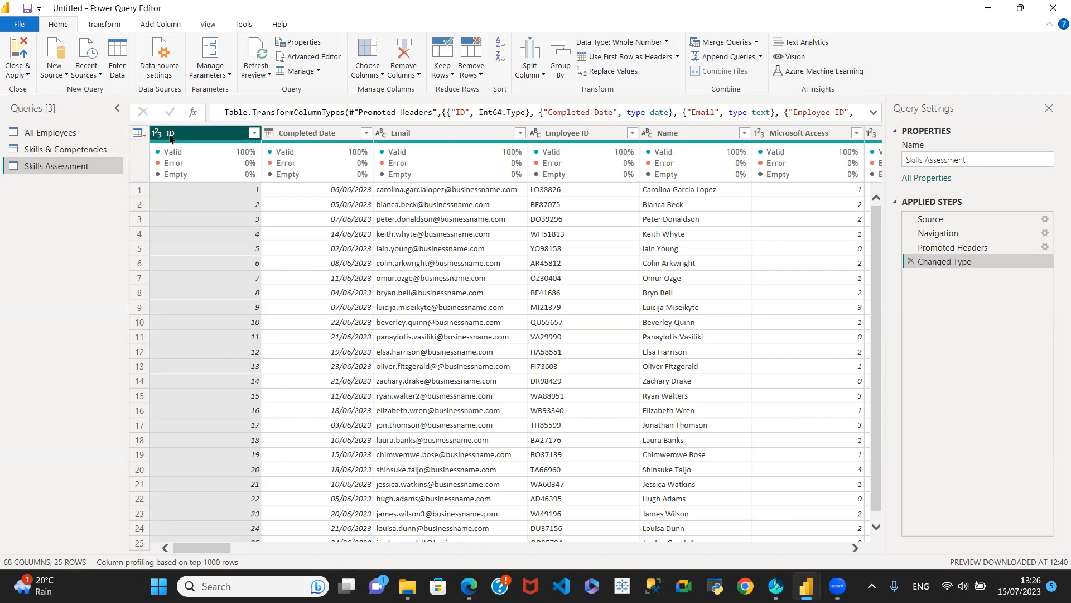
# Step: Remove the ID column from the Skills Assessment query
pyautogui.rightClick(204, 134)
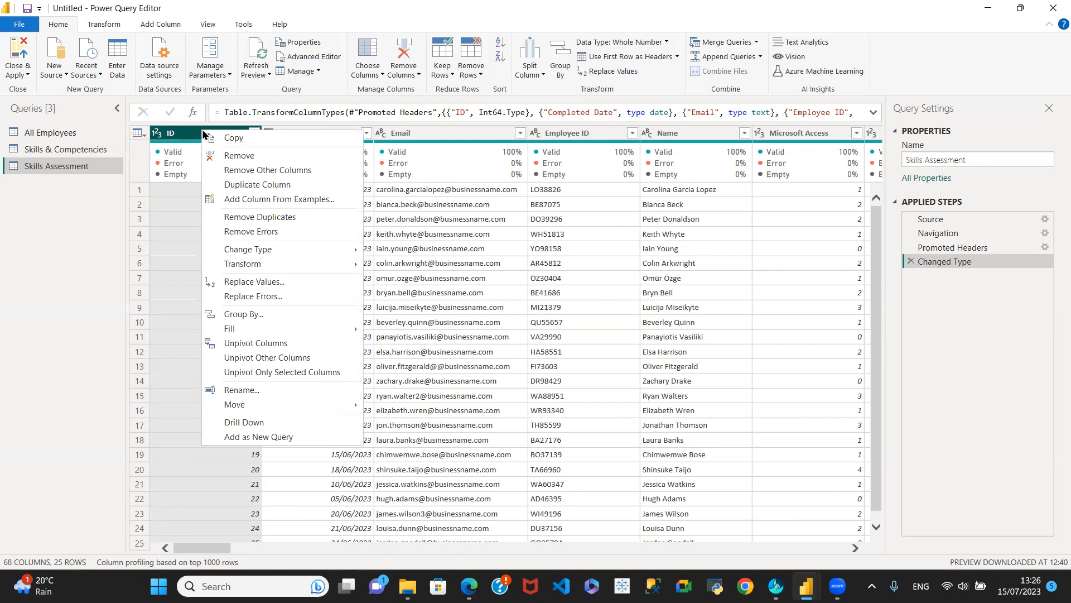
pyautogui.click(228, 157)
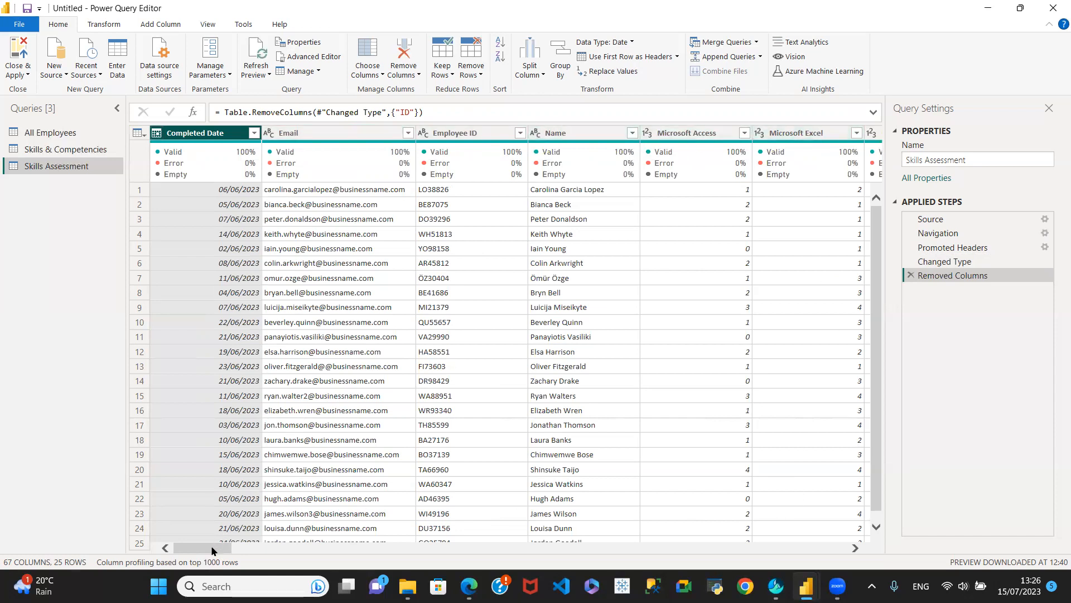
pyautogui.moveTo(210, 550)
pyautogui.mouseDown()
pyautogui.moveTo(826, 551)
pyautogui.moveTo(204, 550)
pyautogui.mouseUp()
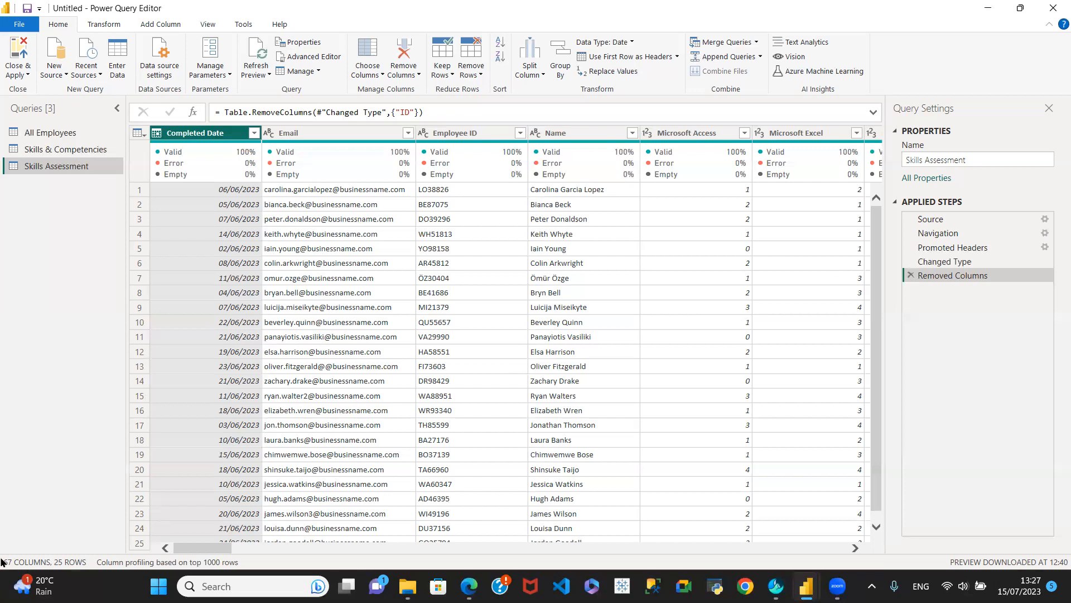
# Step: Close and apply the query changes, and open the model view with the Properties and Data panes collapsed
pyautogui.click(26, 75)
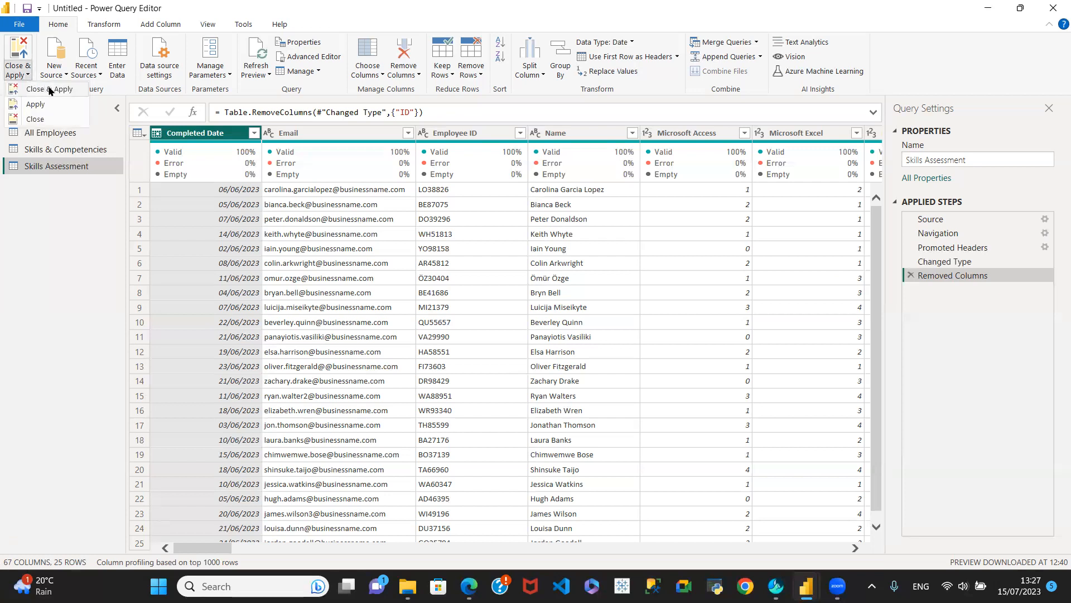
pyautogui.click(49, 90)
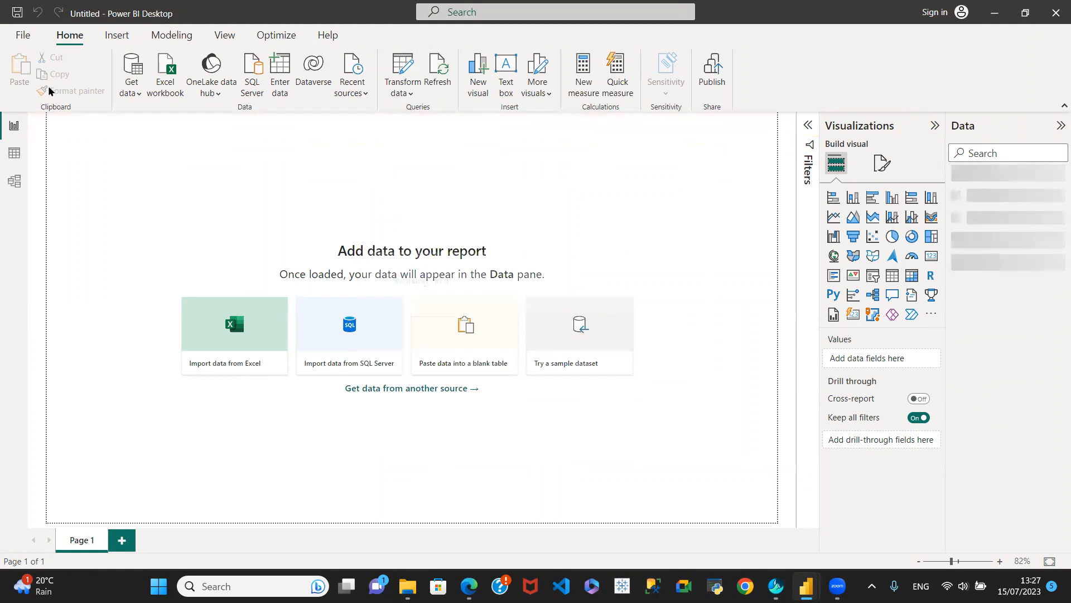
pyautogui.click(15, 181)
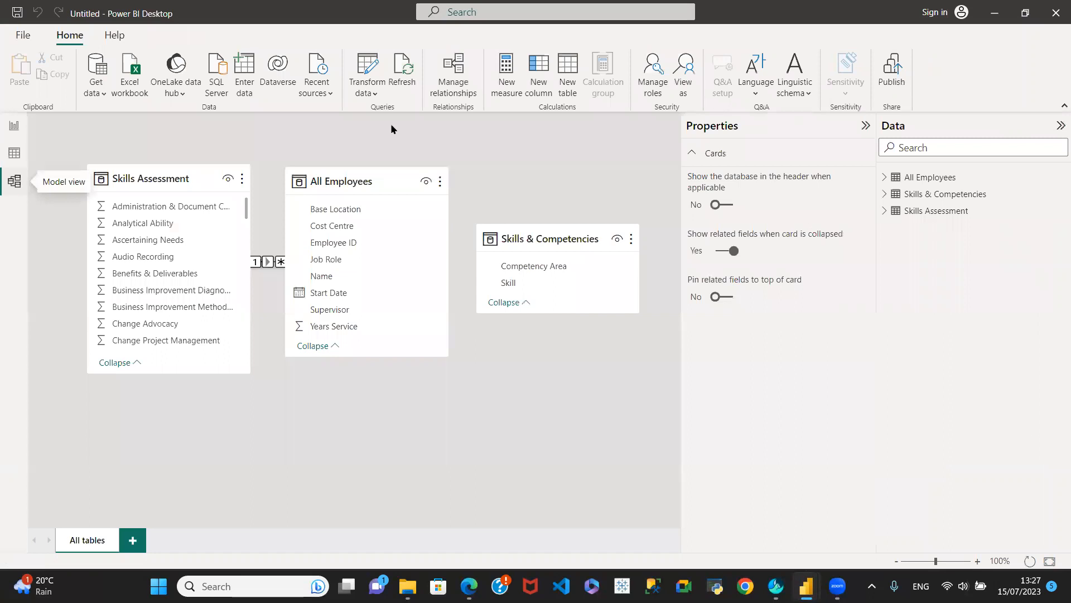
pyautogui.click(866, 125)
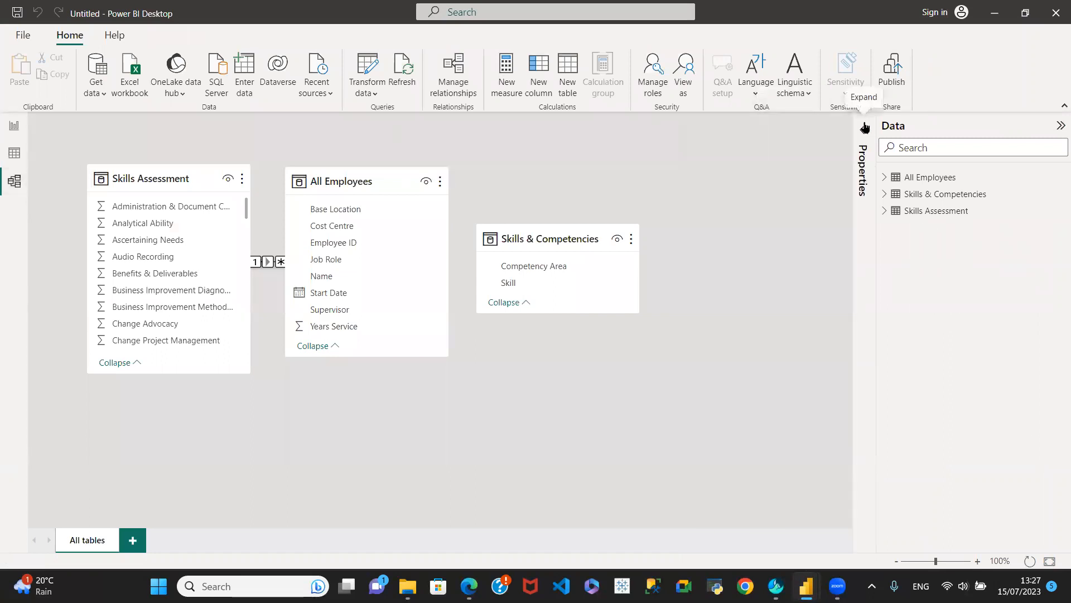
pyautogui.click(1060, 126)
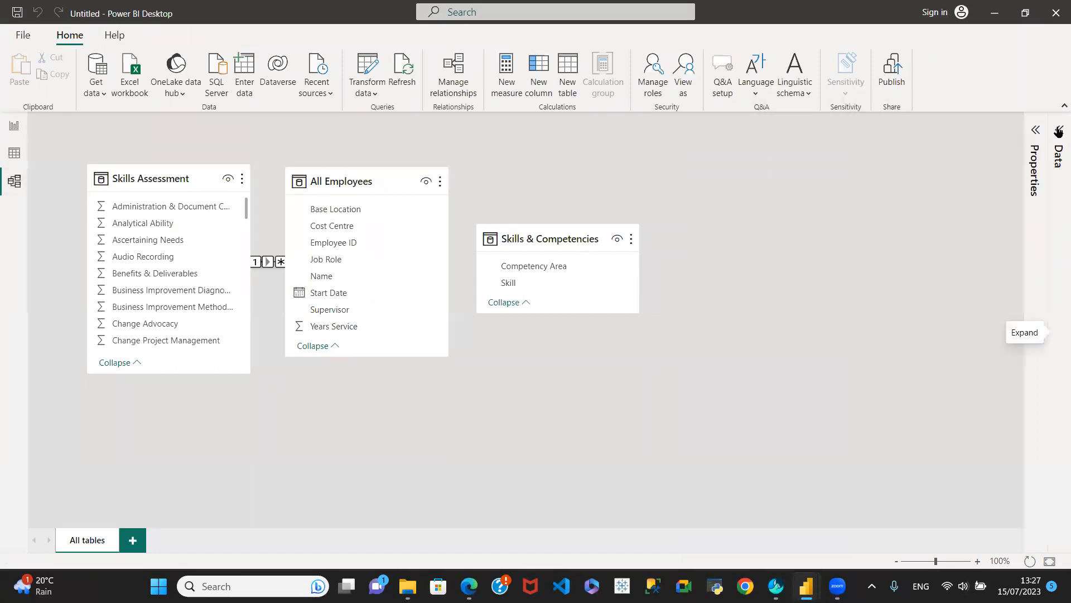
# Step: Spread the Skills Assessment, All Employees and Skills & Competencies tables apart in the model diagram so none overlap
pyautogui.click(354, 178)
pyautogui.moveTo(436, 204); pyautogui.dragTo(449, 209)
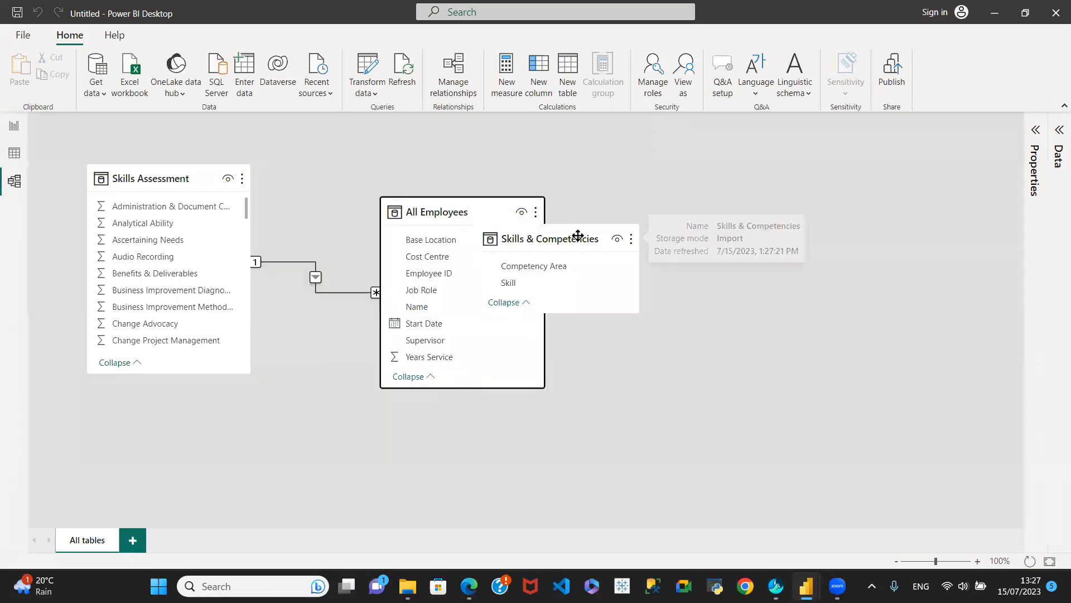
pyautogui.moveTo(568, 236); pyautogui.dragTo(727, 176)
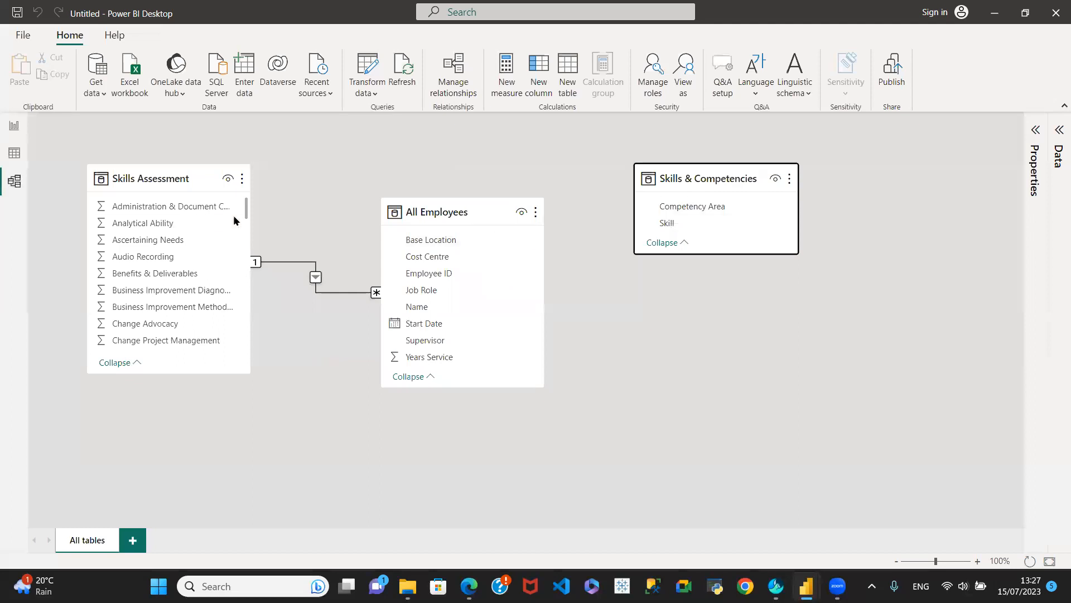
pyautogui.moveTo(145, 180); pyautogui.dragTo(162, 241)
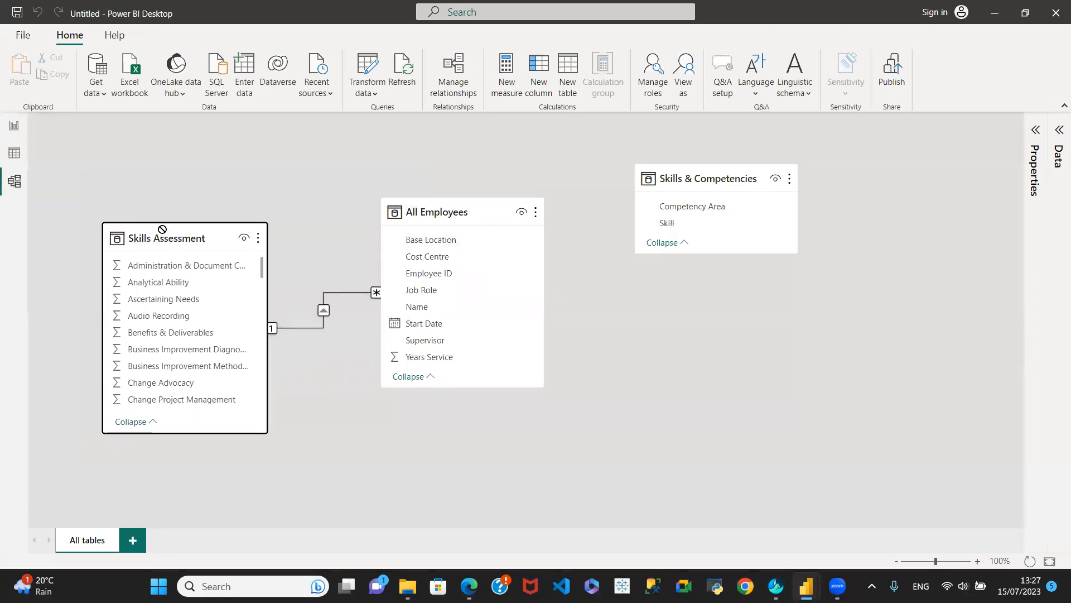
pyautogui.moveTo(435, 206); pyautogui.dragTo(409, 280)
pyautogui.click(702, 180)
pyautogui.moveTo(702, 180); pyautogui.dragTo(652, 180)
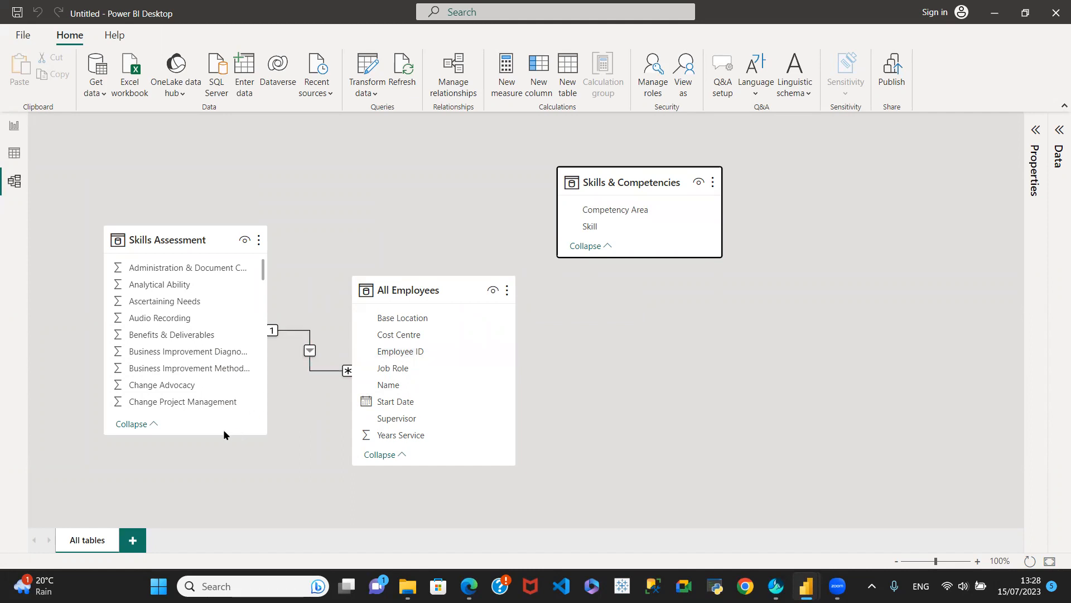
# Step: Lengthen the Skills Assessment table card in the model diagram and look through its field list
pyautogui.moveTo(223, 432); pyautogui.dragTo(227, 524)
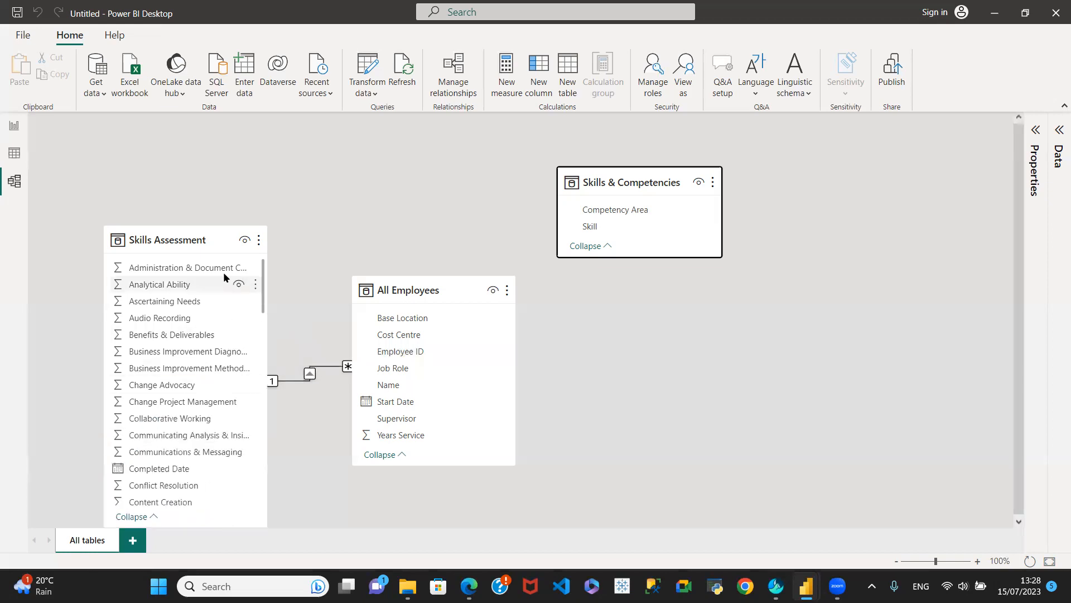
pyautogui.moveTo(216, 239); pyautogui.dragTo(217, 163)
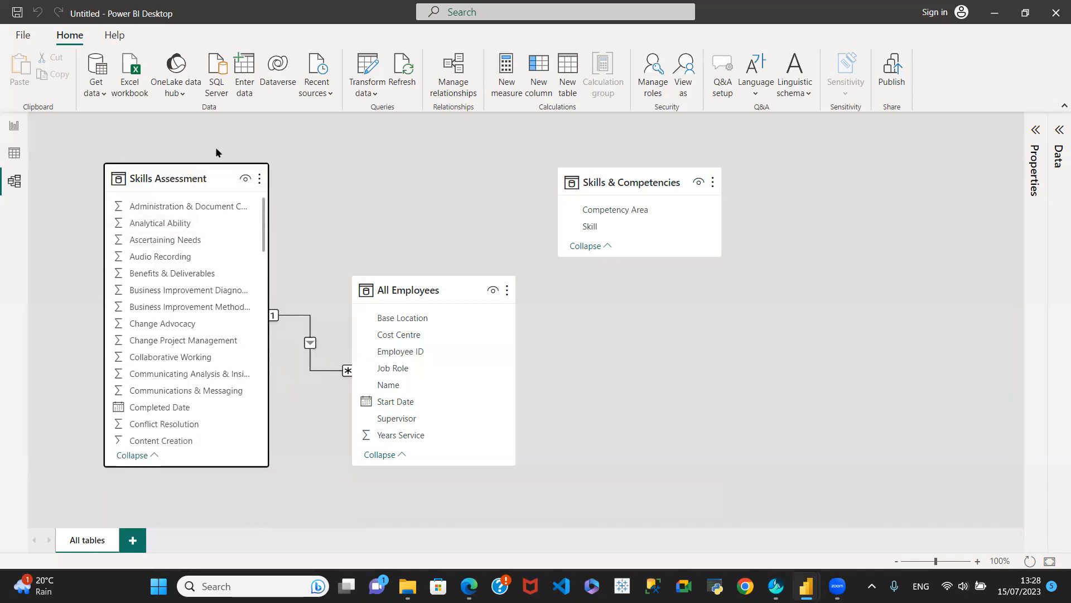
pyautogui.moveTo(215, 466); pyautogui.dragTo(203, 584)
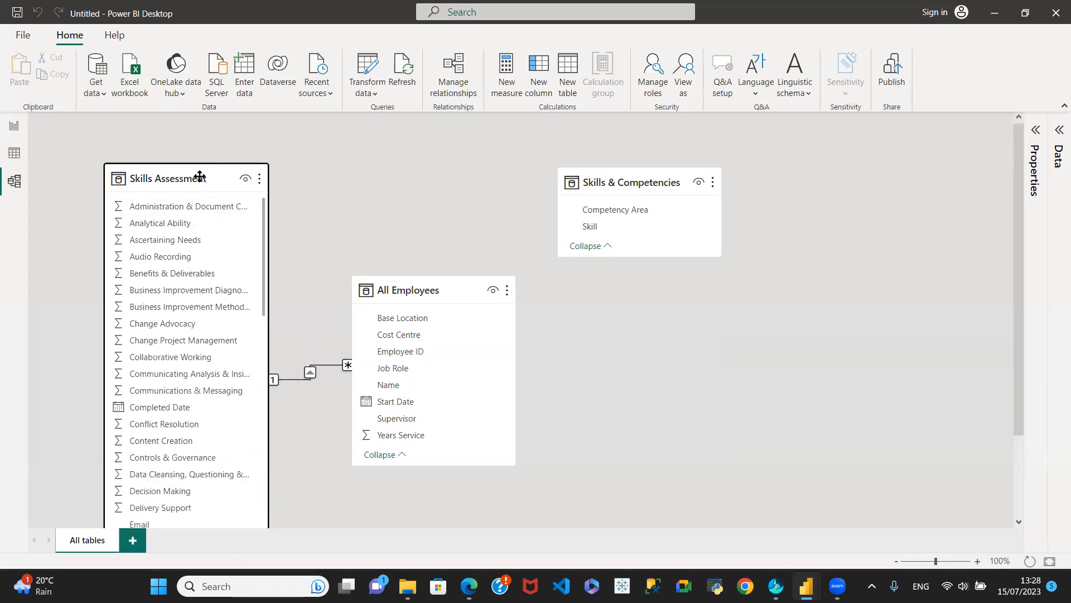
pyautogui.moveTo(199, 177); pyautogui.dragTo(195, 176)
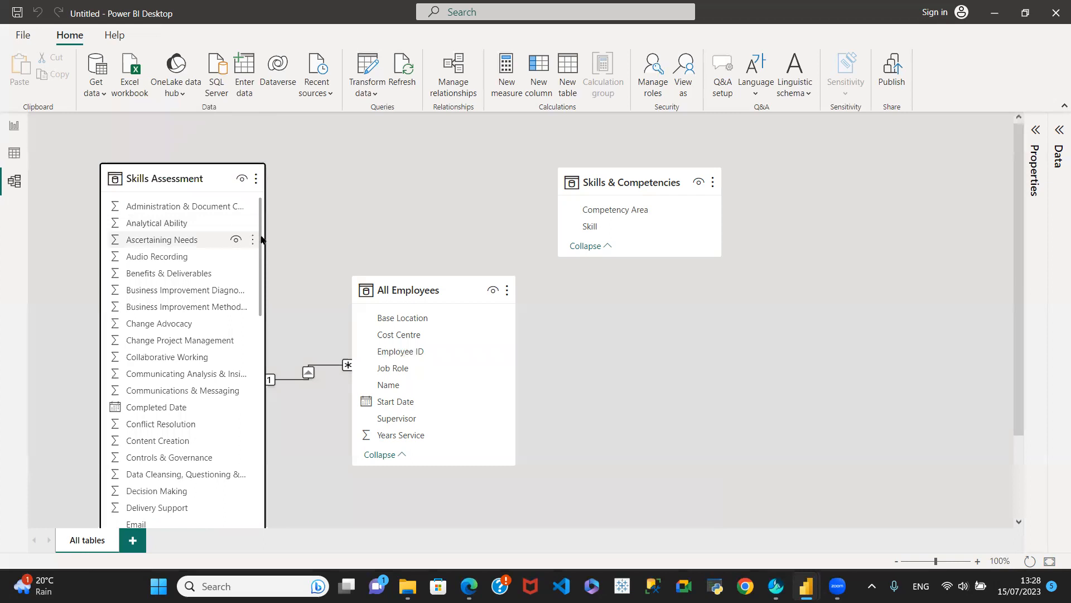
pyautogui.moveTo(262, 239); pyautogui.dragTo(281, 336)
pyautogui.scroll(-1, 281, 336)
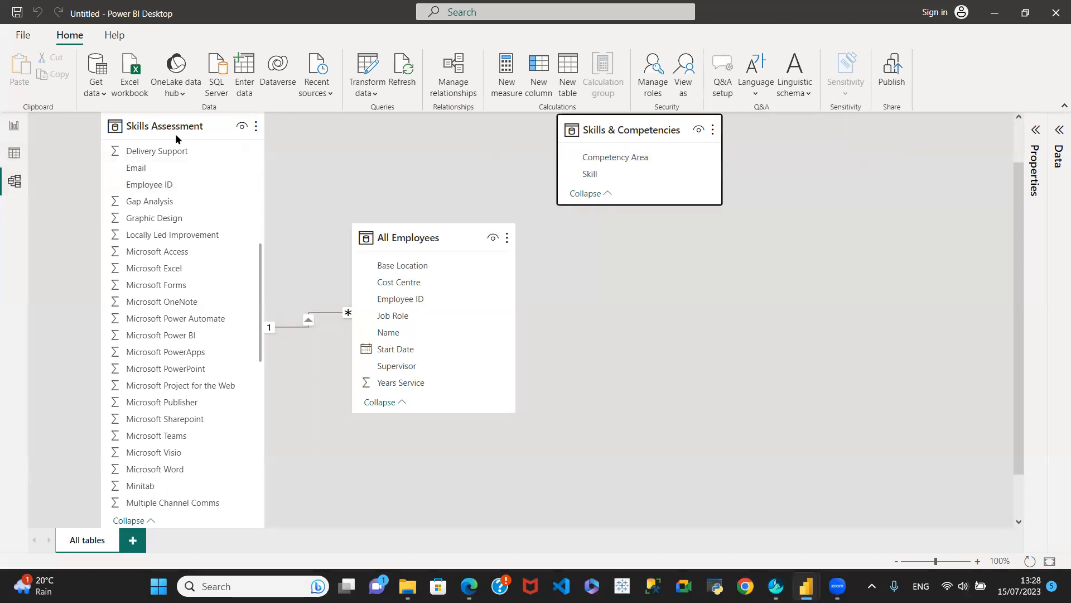
# Step: Reopen Power Query Editor from the report view and go through Skills & Competencies to the Skills Assessment query
pyautogui.click(12, 126)
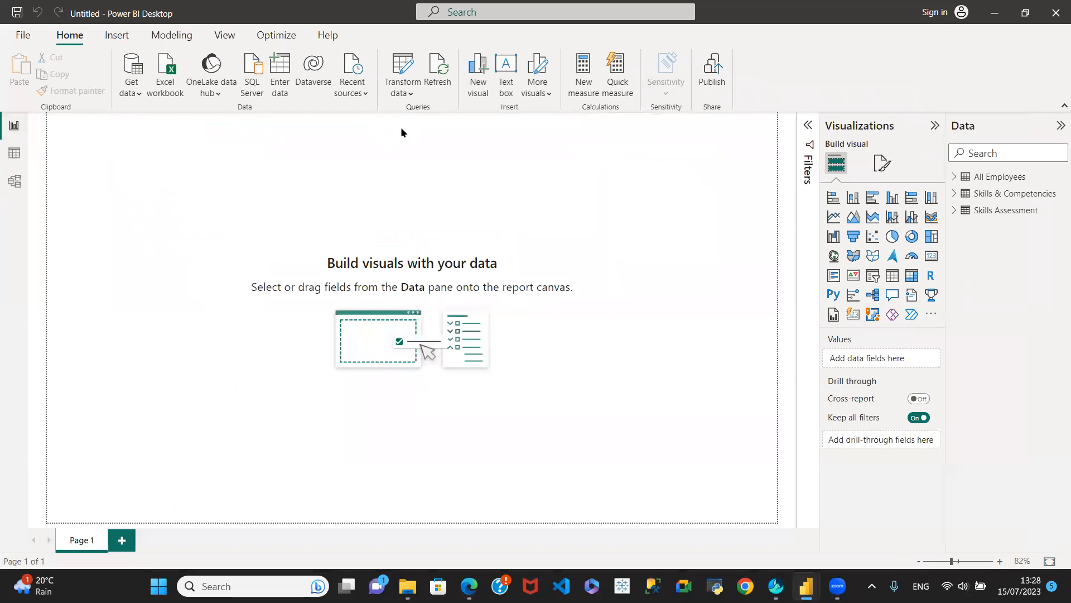
pyautogui.click(405, 92)
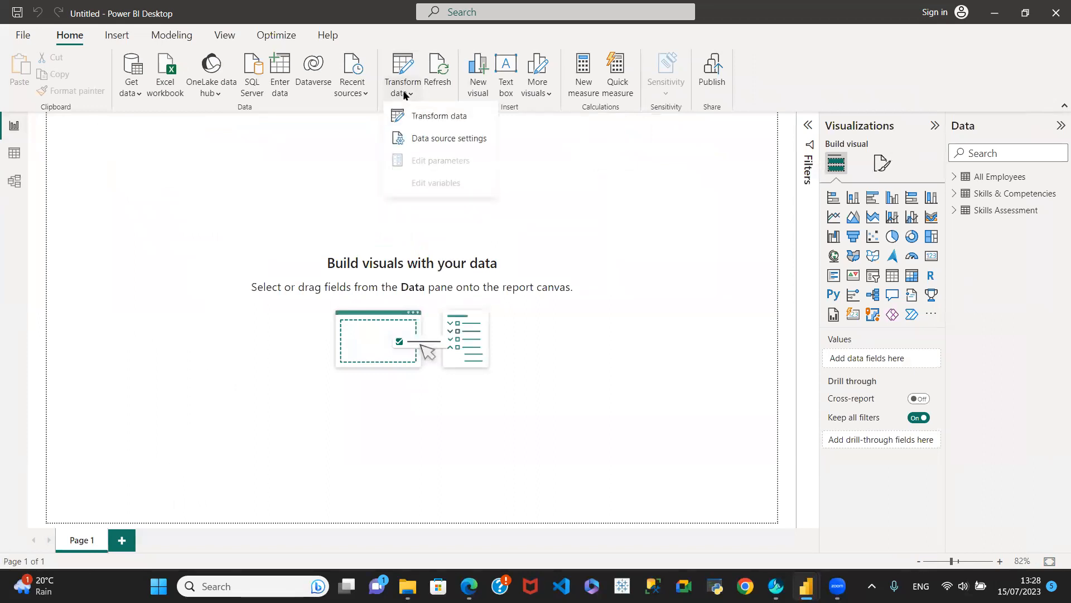
pyautogui.click(432, 121)
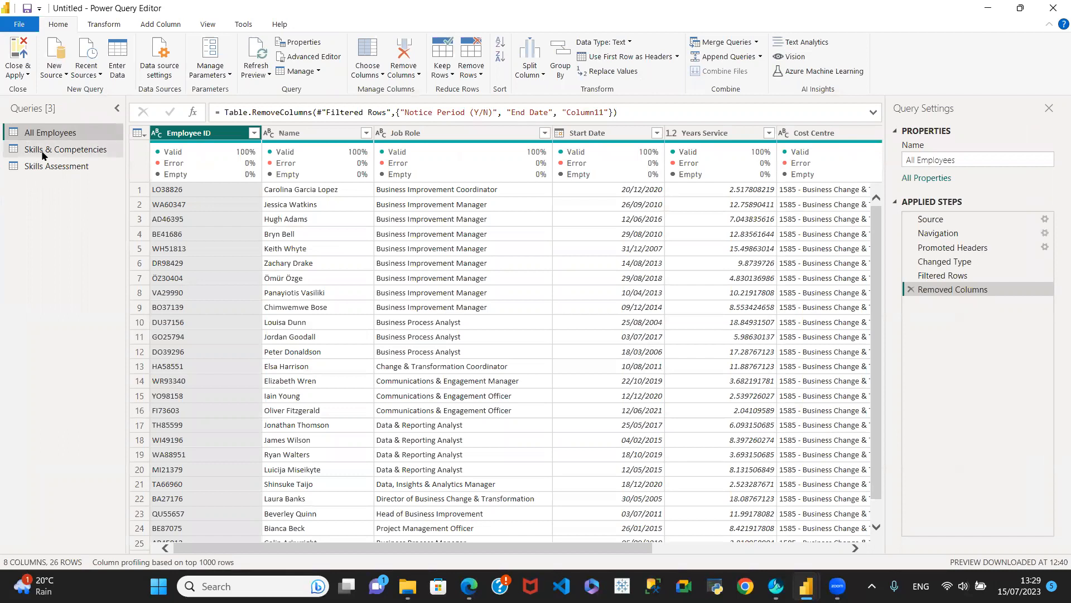
pyautogui.moveTo(45, 154); pyautogui.dragTo(47, 154)
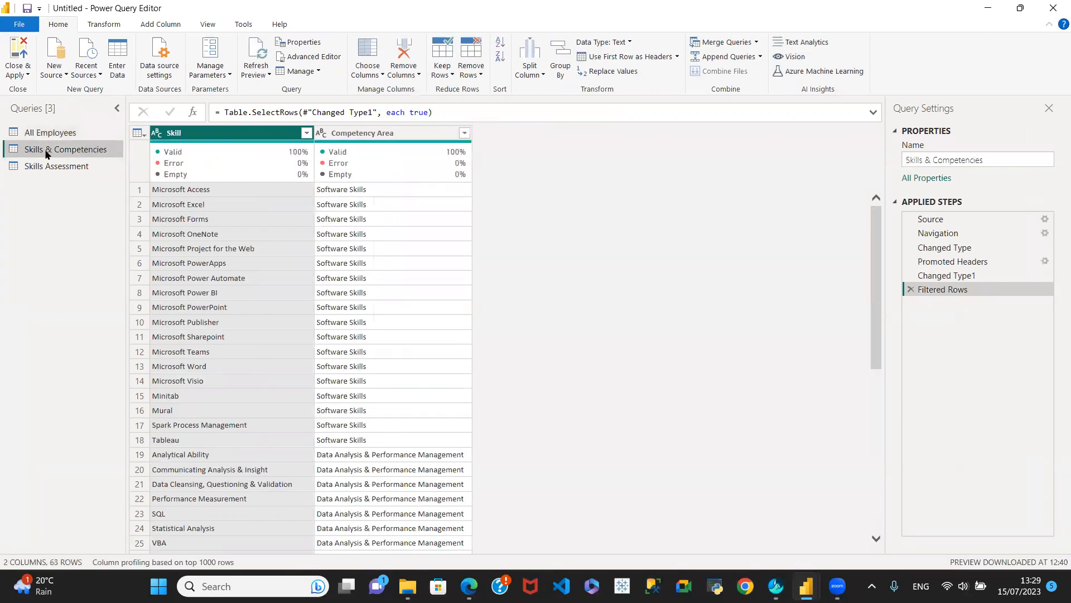
pyautogui.click(54, 165)
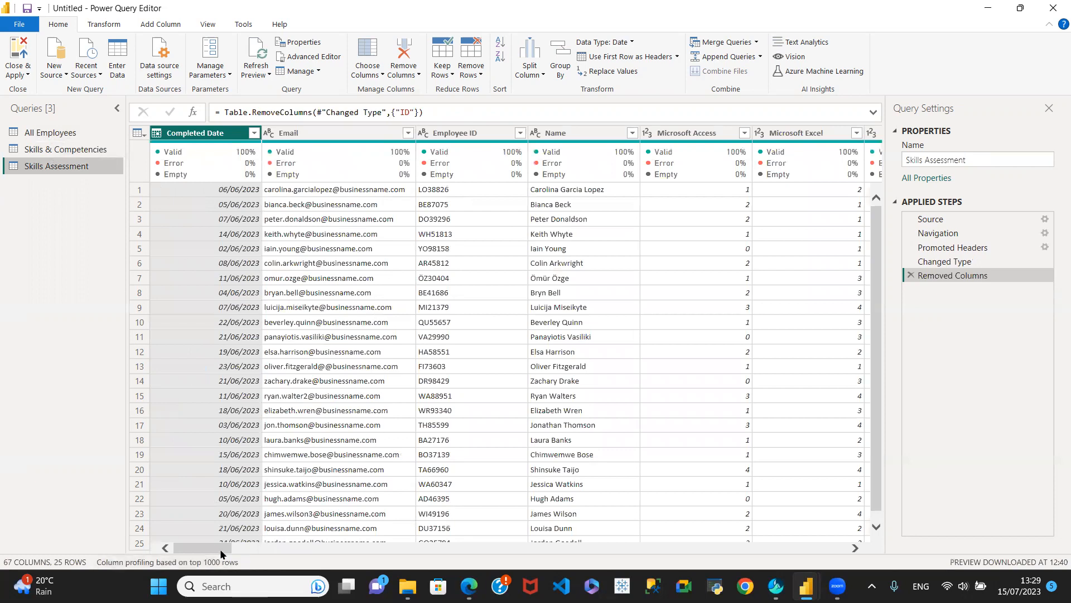
# Step: Unpivot all columns of the Skills Assessment query other than Completed Date, Email, Employee ID and Name
pyautogui.moveTo(213, 540); pyautogui.dragTo(828, 570)
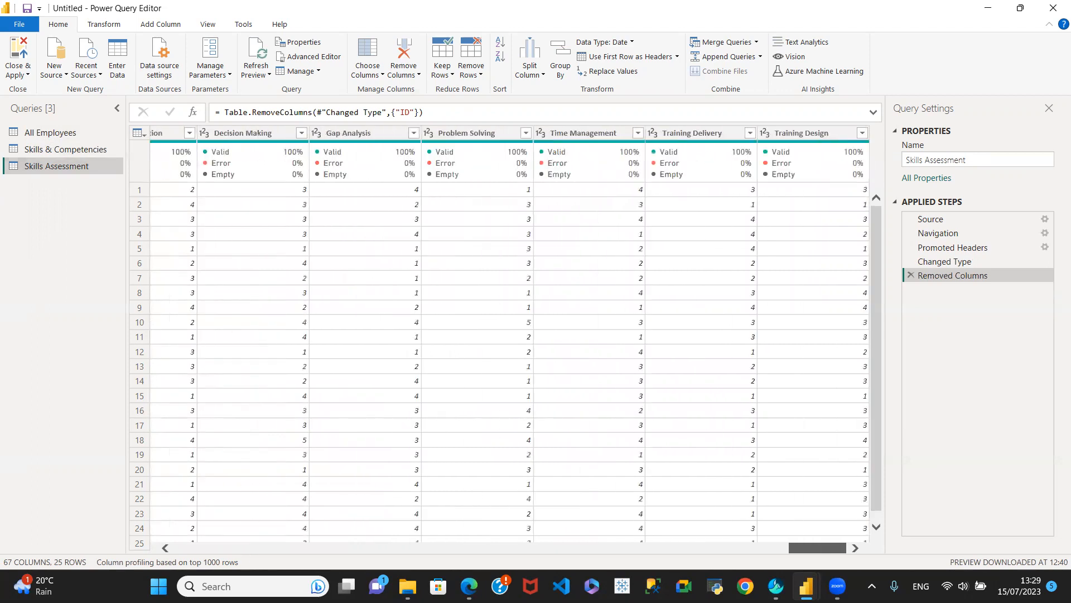
pyautogui.moveTo(828, 569); pyautogui.dragTo(223, 586)
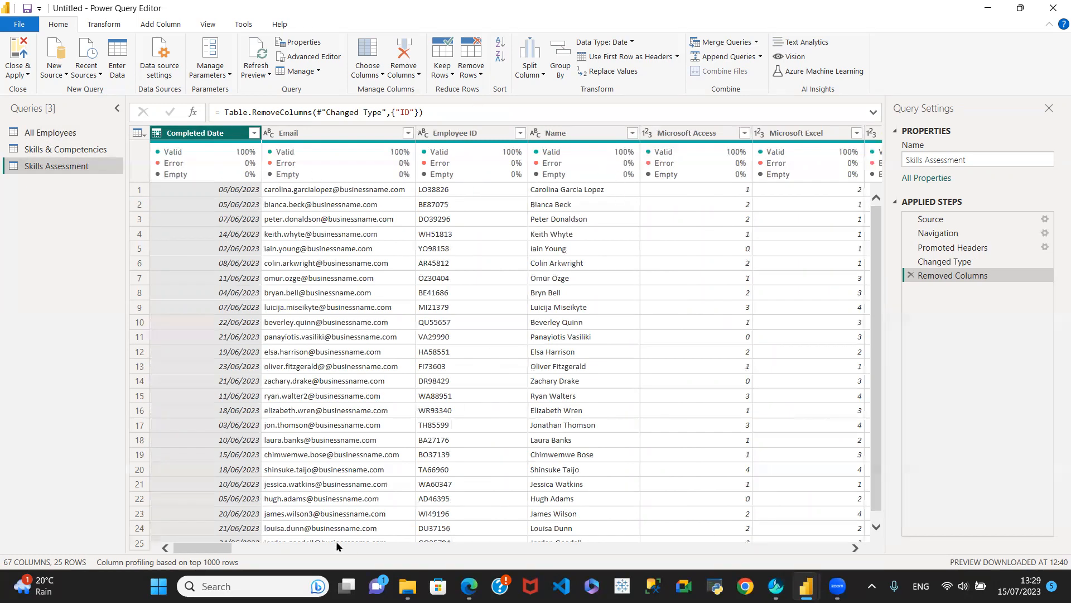
pyautogui.moveTo(211, 549)
pyautogui.mouseDown()
pyautogui.moveTo(239, 551)
pyautogui.moveTo(225, 550)
pyautogui.mouseUp()
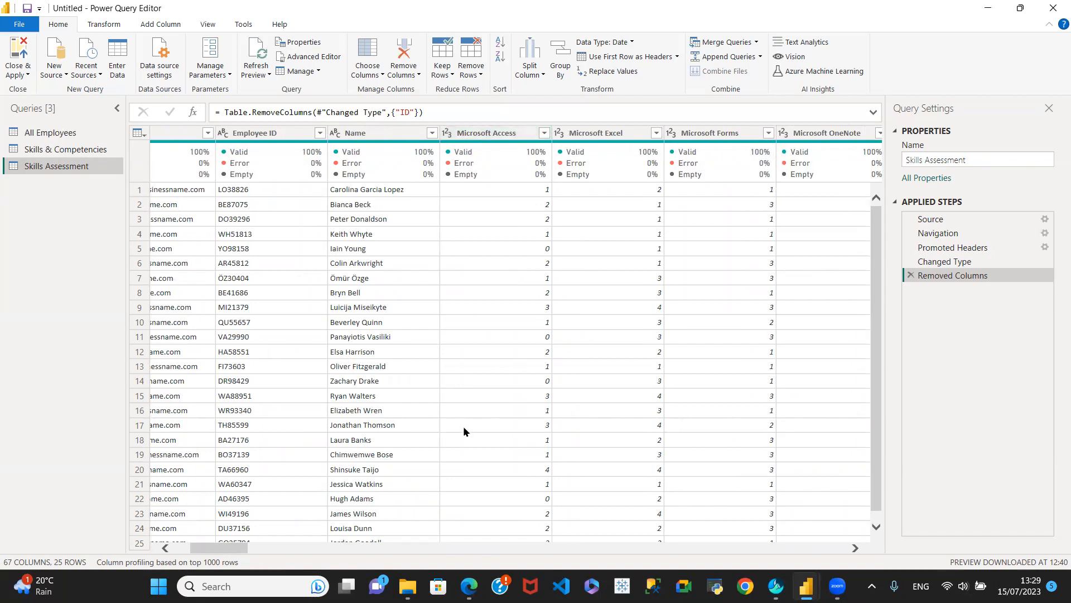
pyautogui.moveTo(234, 549); pyautogui.dragTo(184, 565)
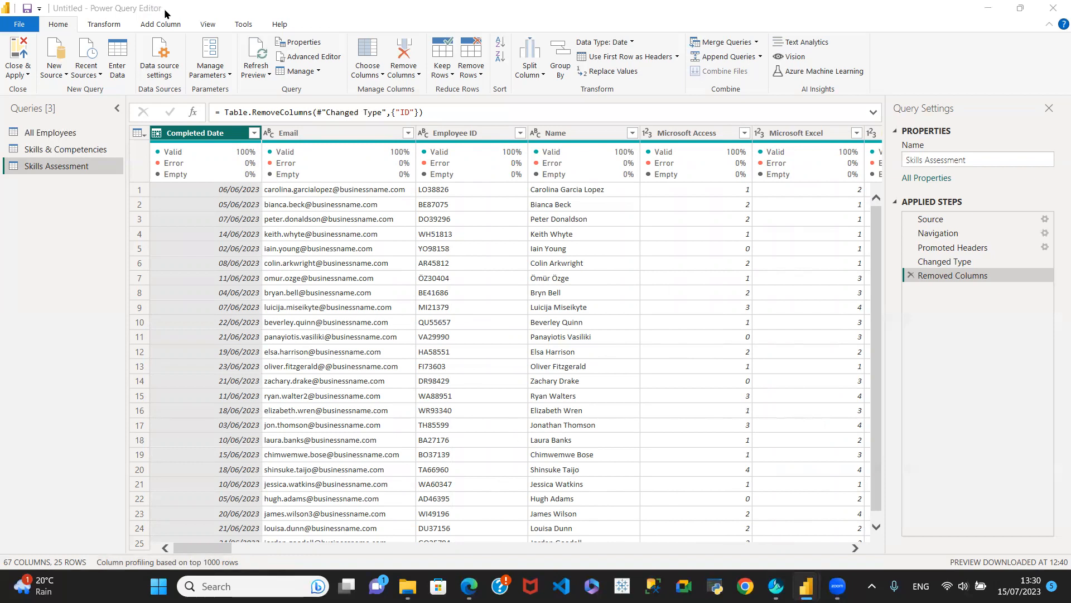
pyautogui.click(215, 134)
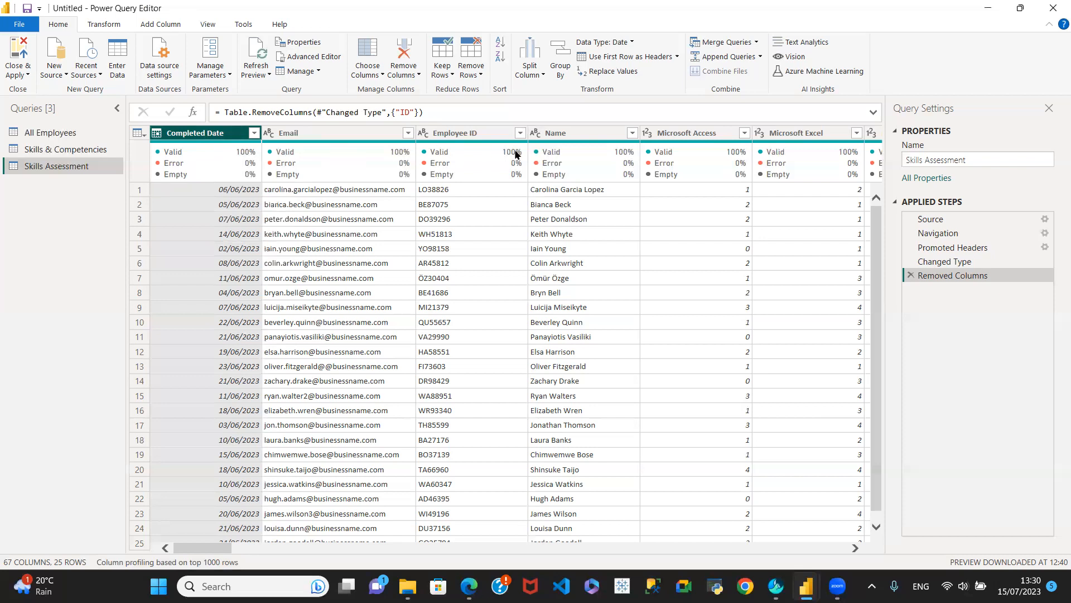
pyautogui.keyDown('shift'); pyautogui.click(593, 137); pyautogui.keyUp('shift')
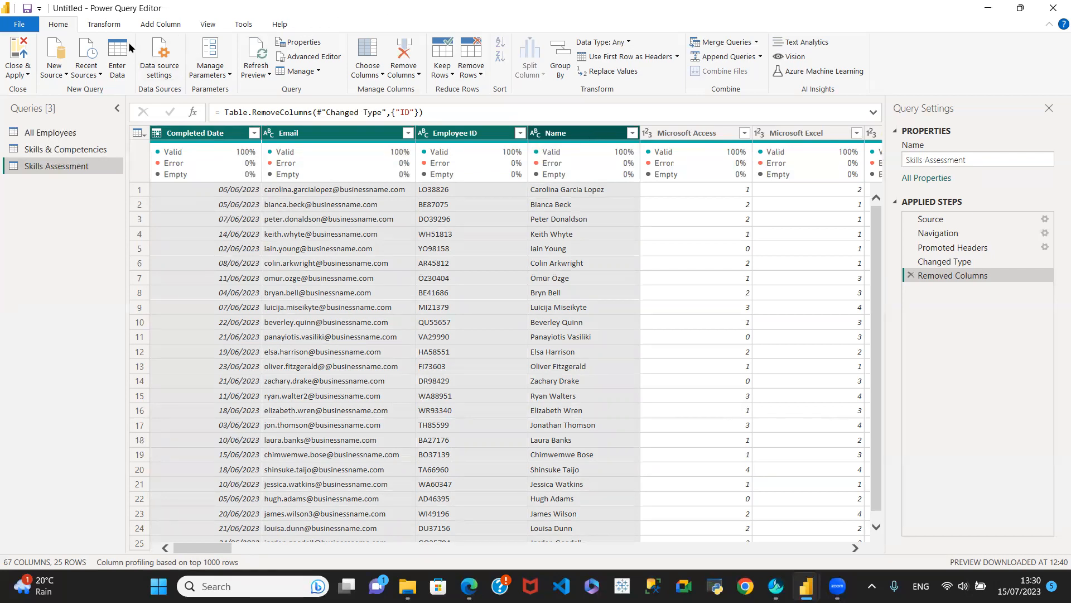
pyautogui.click(110, 25)
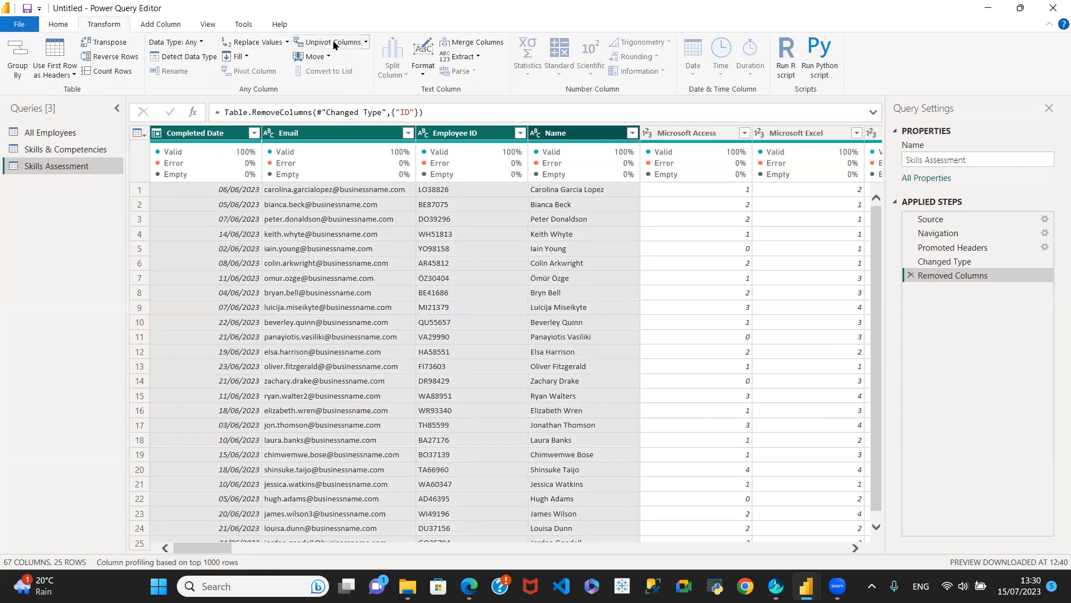
pyautogui.click(366, 43)
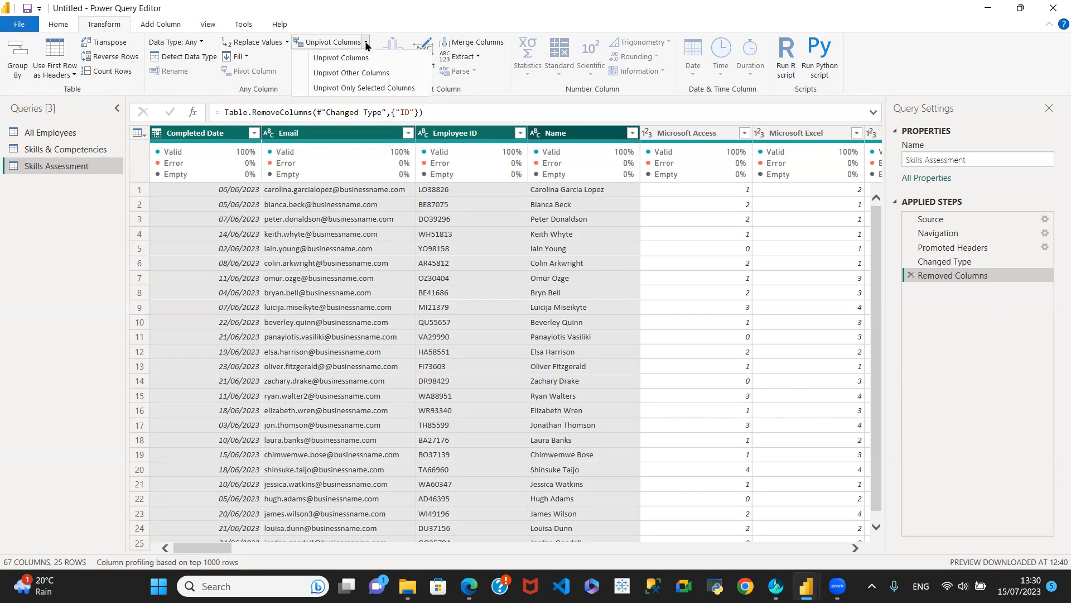
pyautogui.click(356, 72)
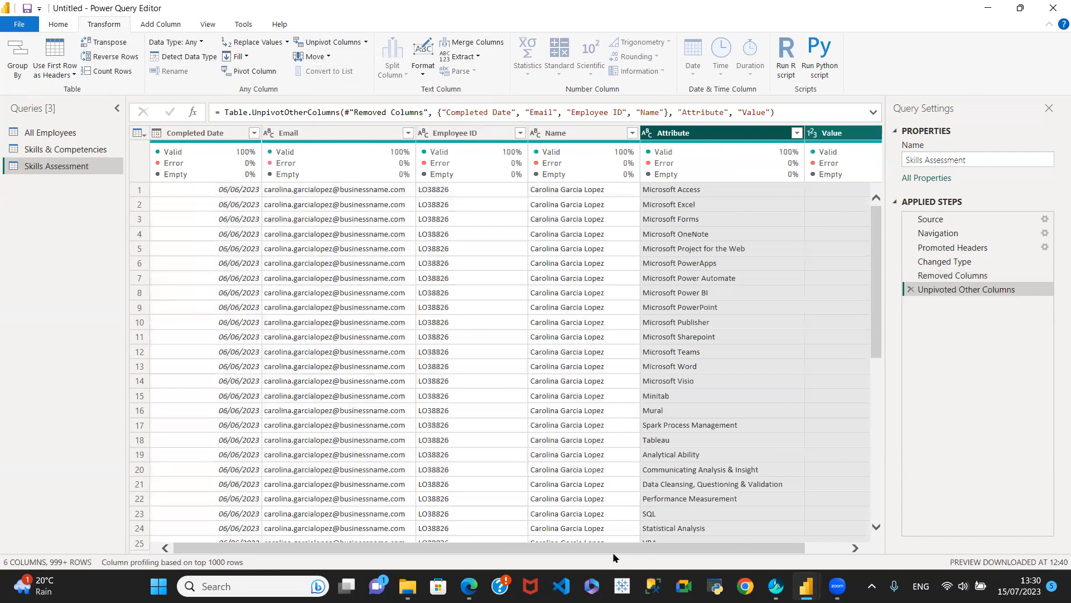
pyautogui.moveTo(591, 548); pyautogui.dragTo(717, 573)
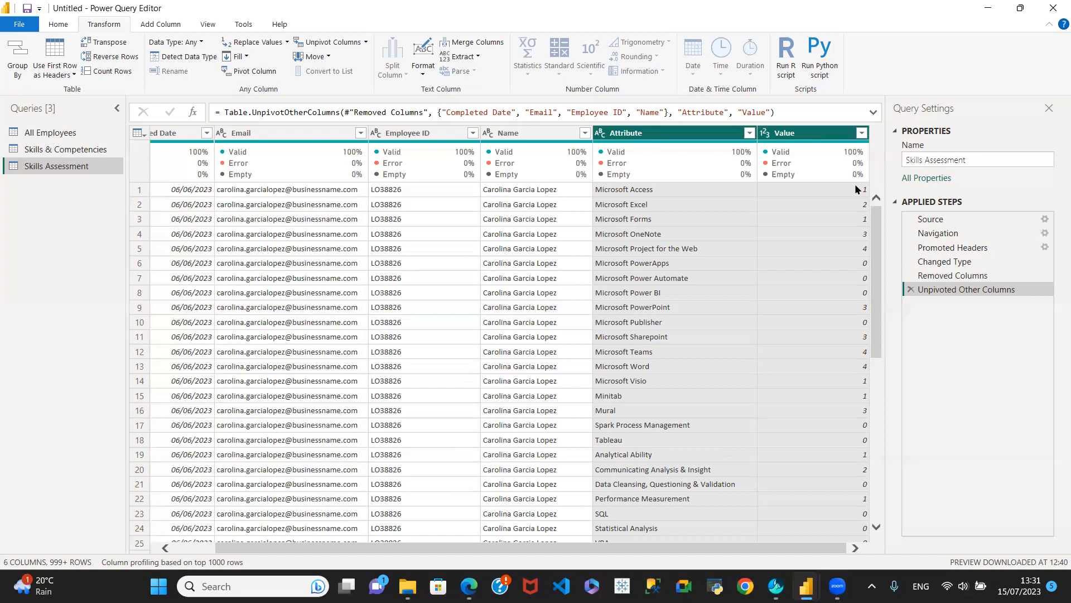
# Step: Duplicate the Skills & Competencies query and rename the copy Competency
pyautogui.click(70, 149)
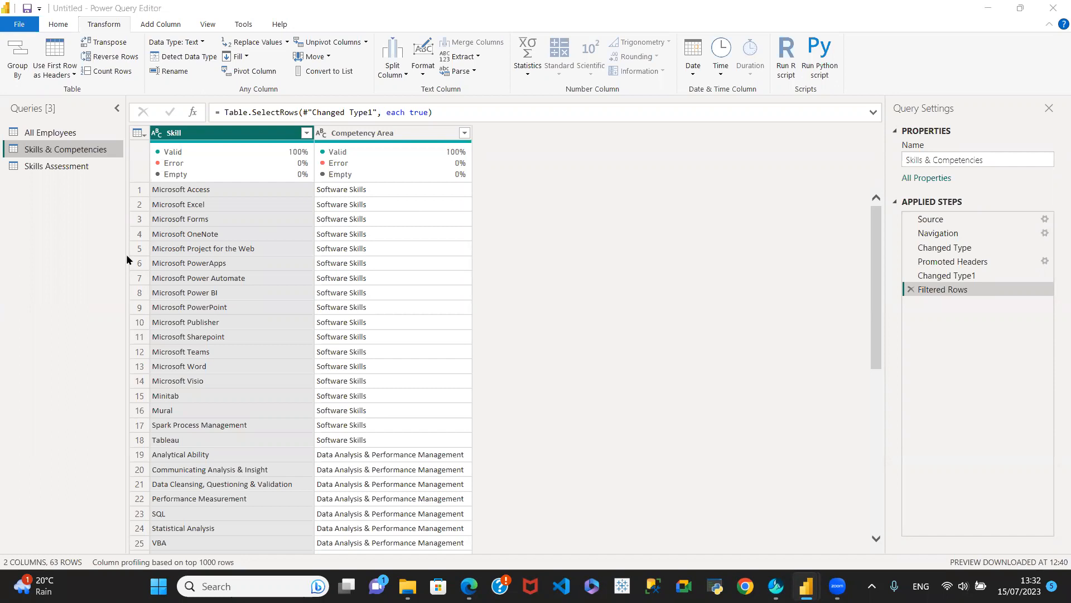
pyautogui.moveTo(180, 170)
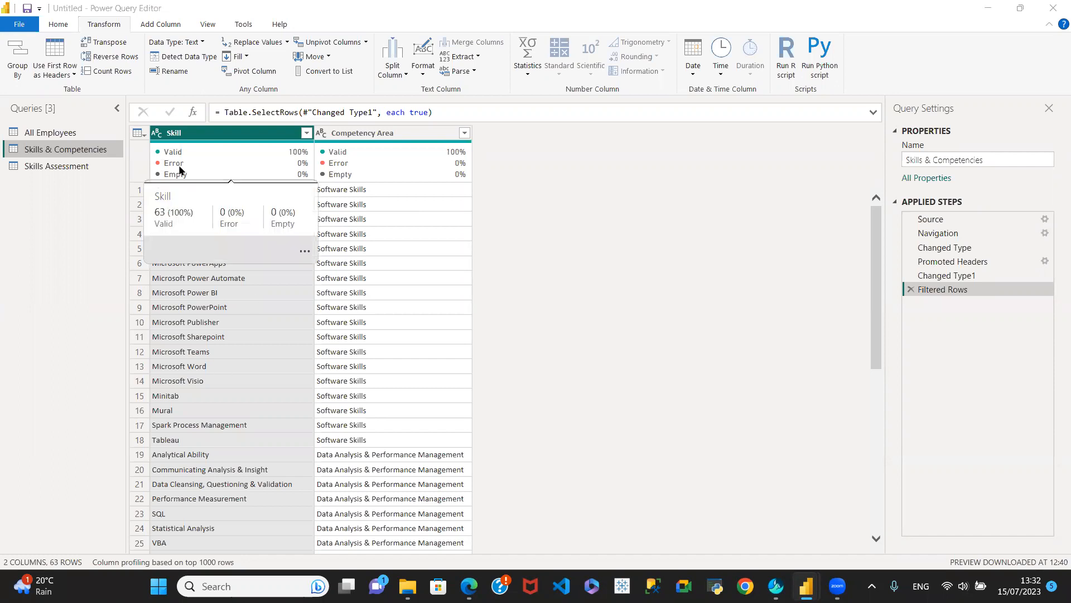
pyautogui.moveTo(384, 154)
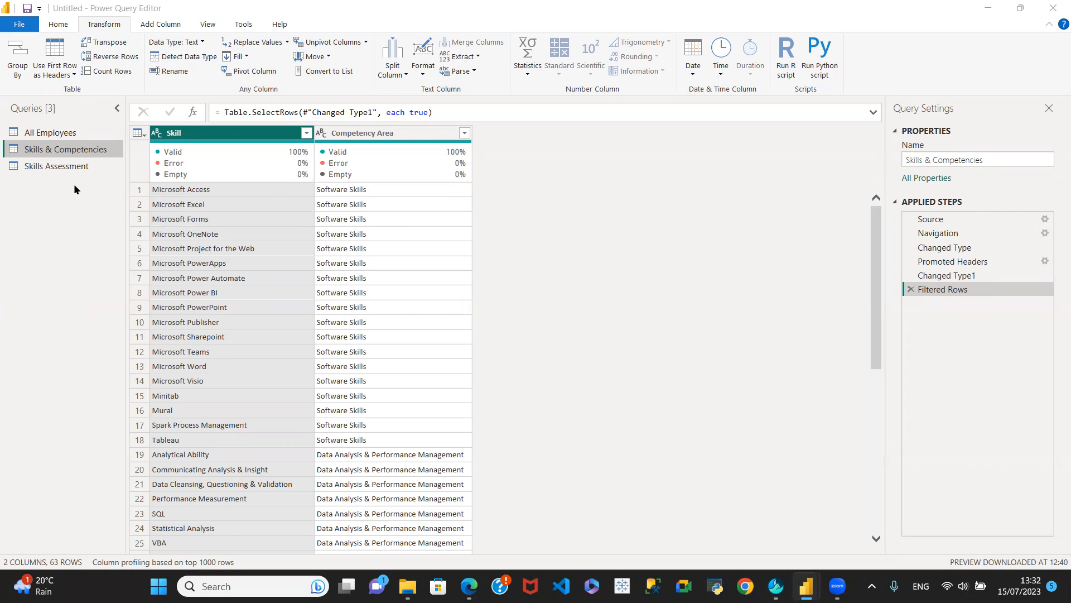
pyautogui.click(61, 136)
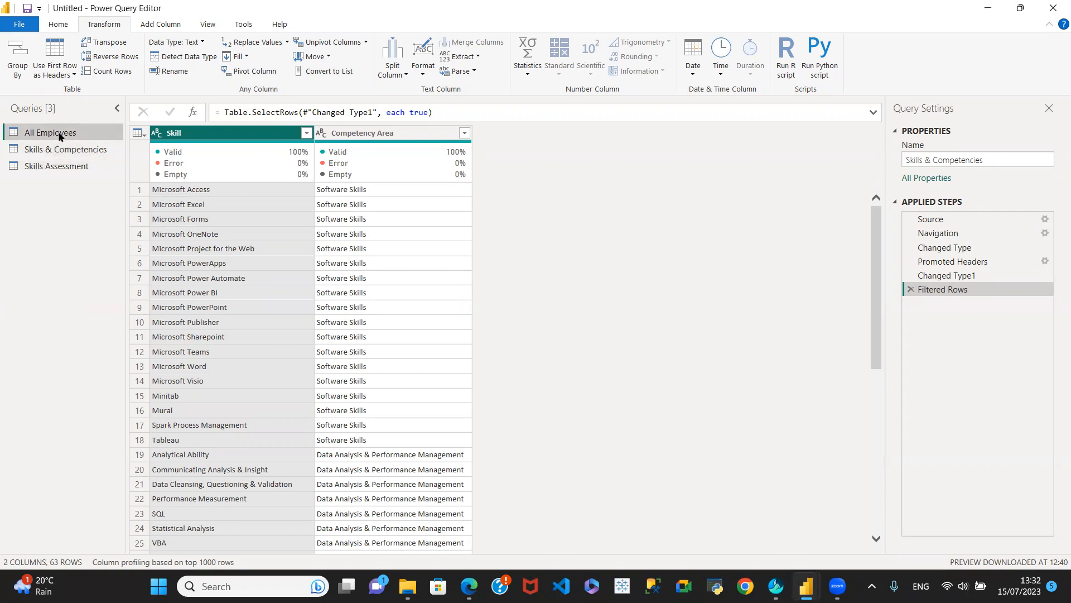
pyautogui.click(66, 167)
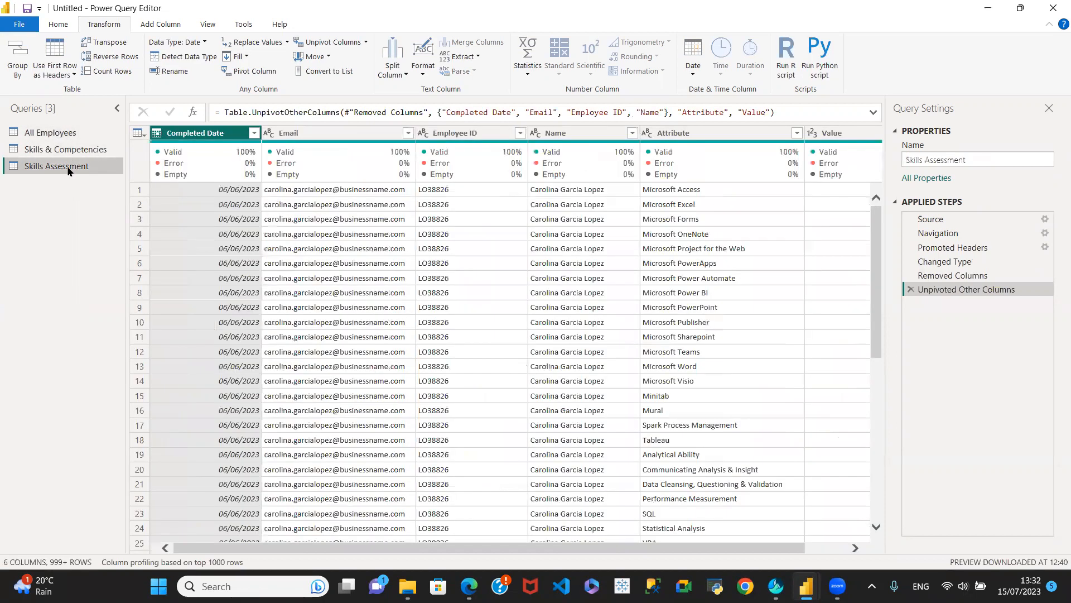
pyautogui.click(63, 150)
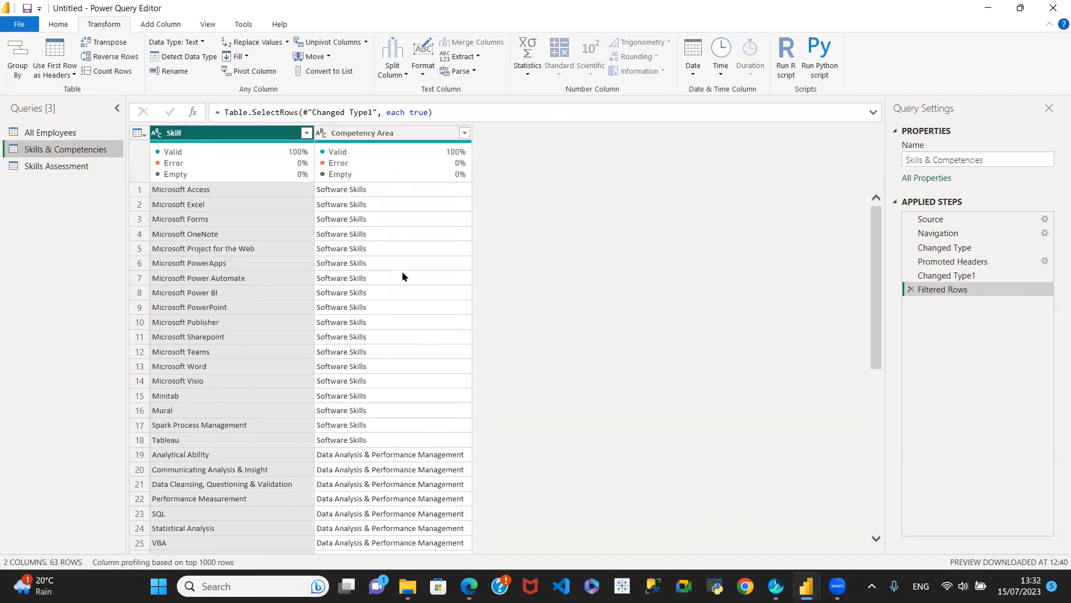
pyautogui.rightClick(56, 149)
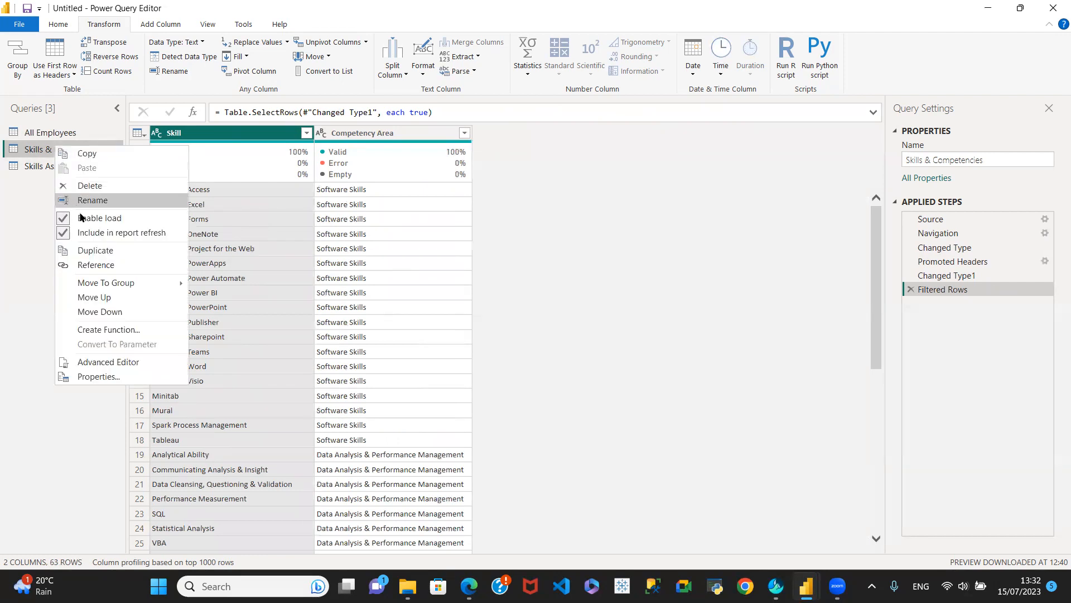
pyautogui.click(92, 250)
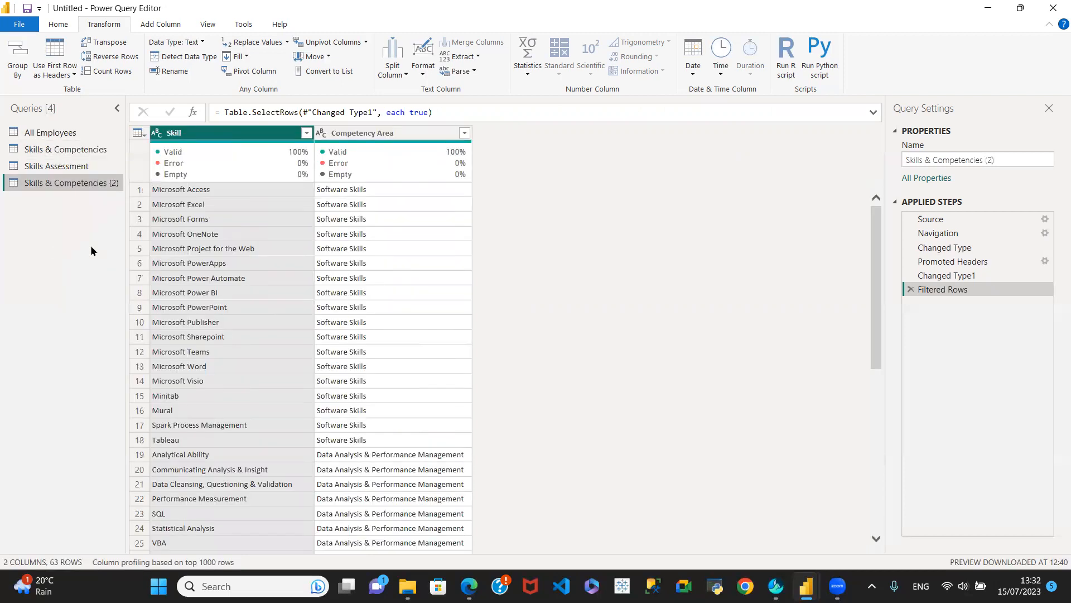
pyautogui.doubleClick(71, 184)
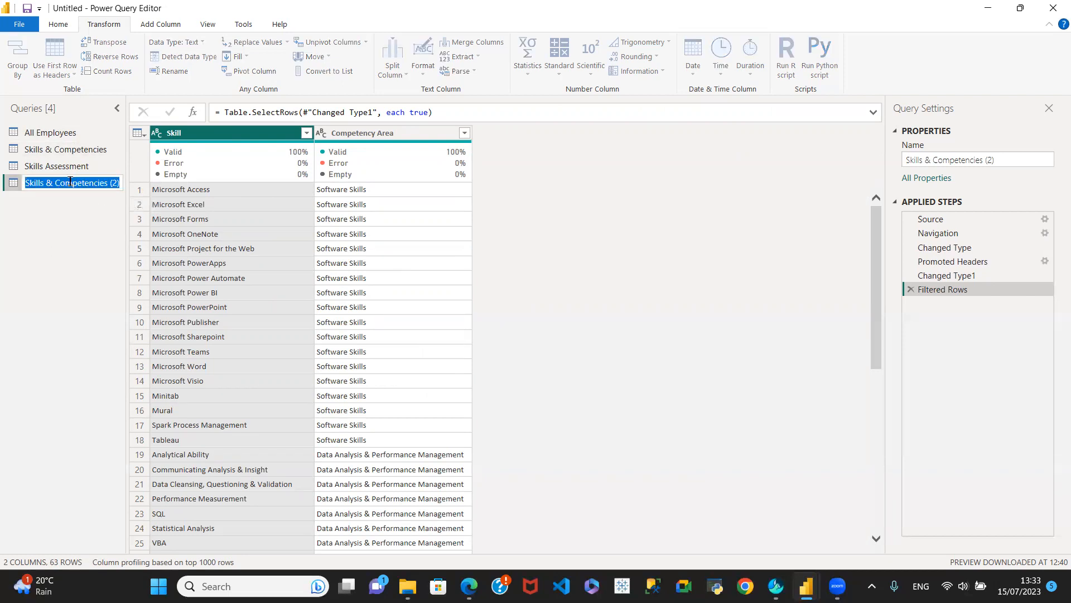
pyautogui.write('Com')
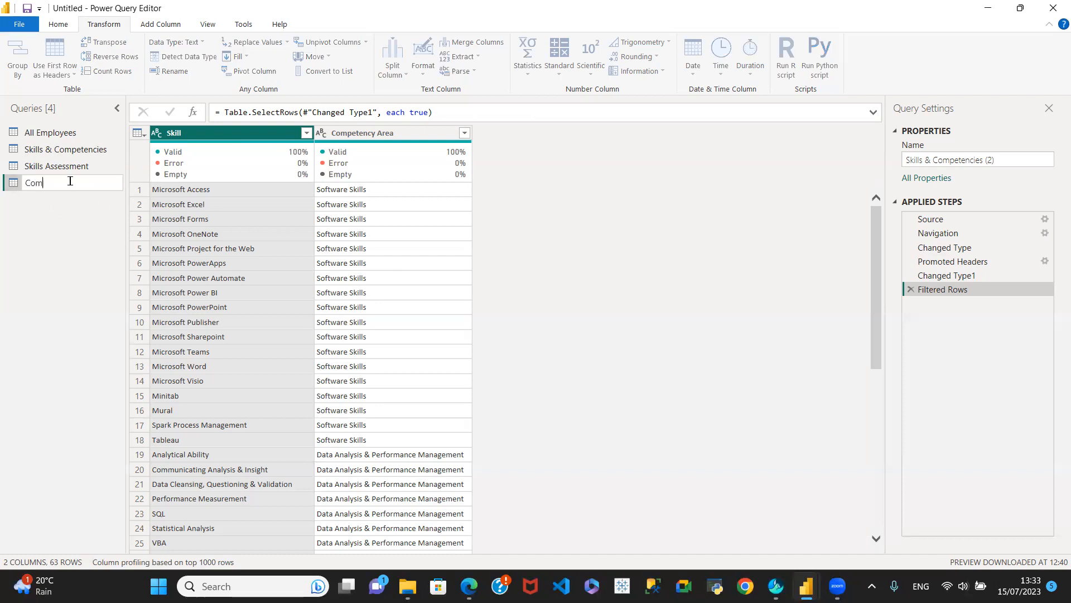
pyautogui.write('petency')
pyautogui.press('Return')
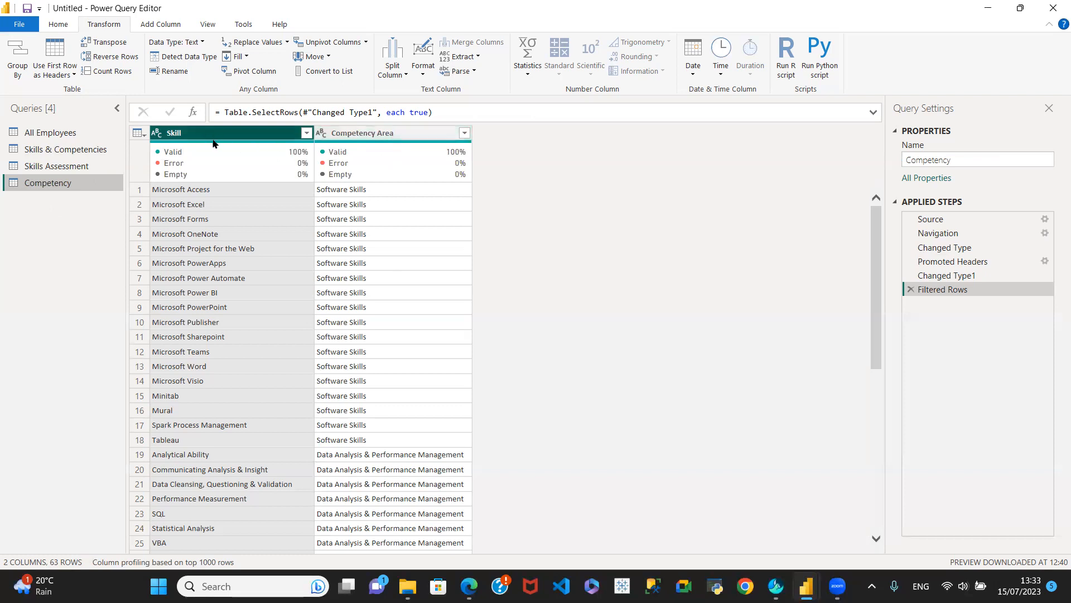
# Step: Remove the Skill column from the Competency query and remove duplicates from its Competency Area column
pyautogui.click(342, 135)
pyautogui.click(272, 138)
pyautogui.rightClick(241, 136)
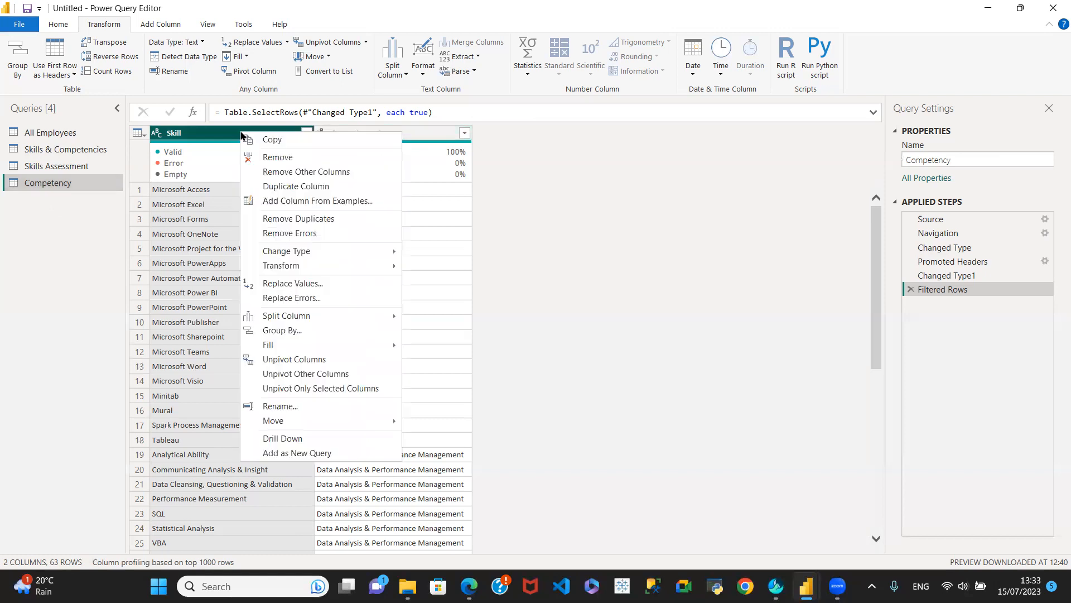
pyautogui.click(277, 157)
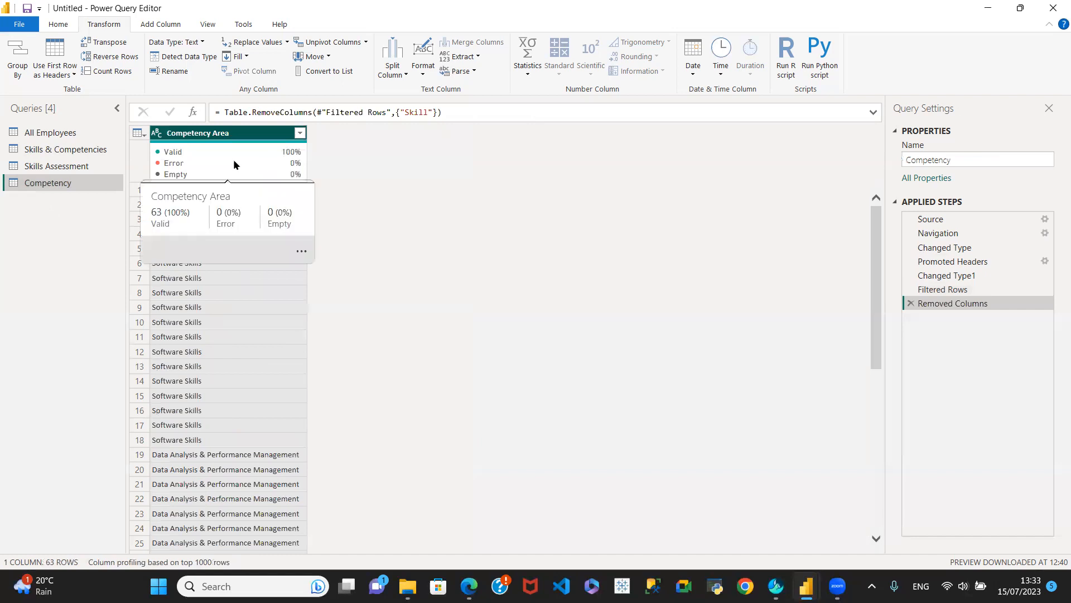
pyautogui.rightClick(218, 134)
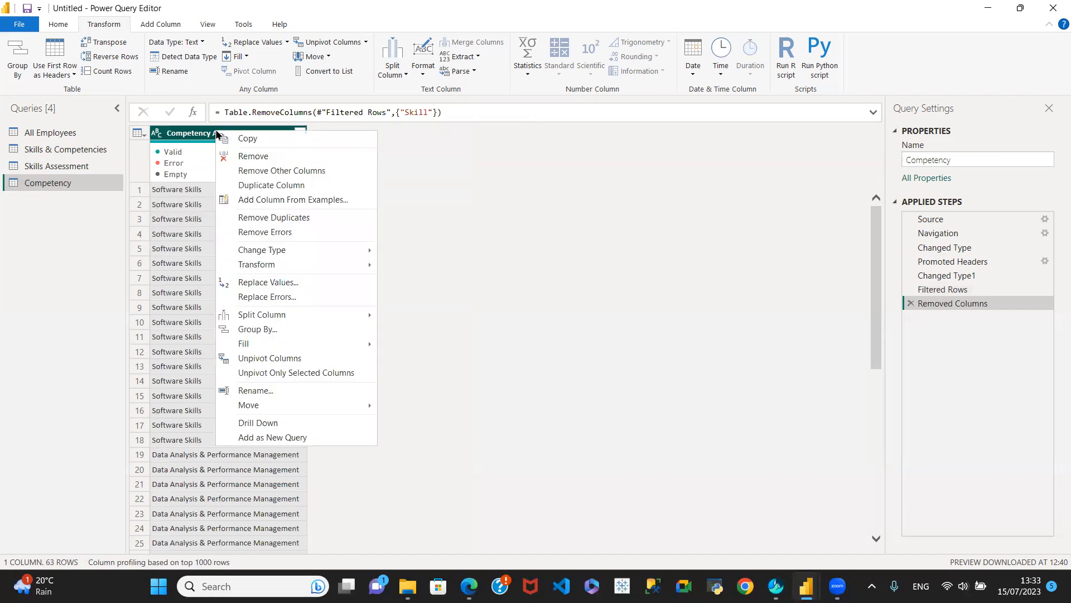
pyautogui.click(279, 219)
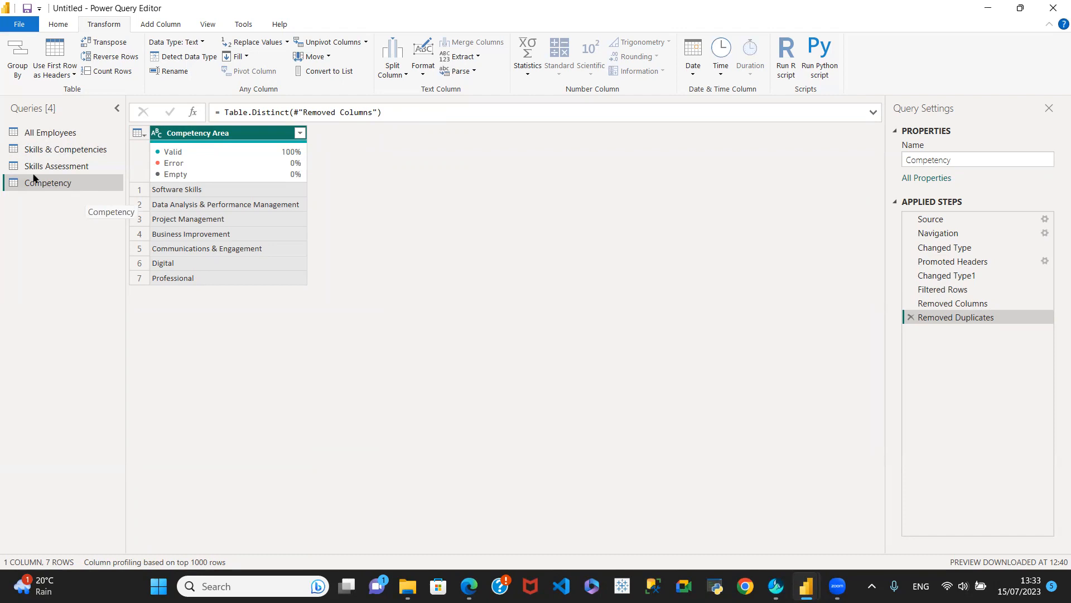
# Step: Compare the columns of the Skills & Competencies, Competency and Skills Assessment queries to see how the tables relate
pyautogui.click(43, 149)
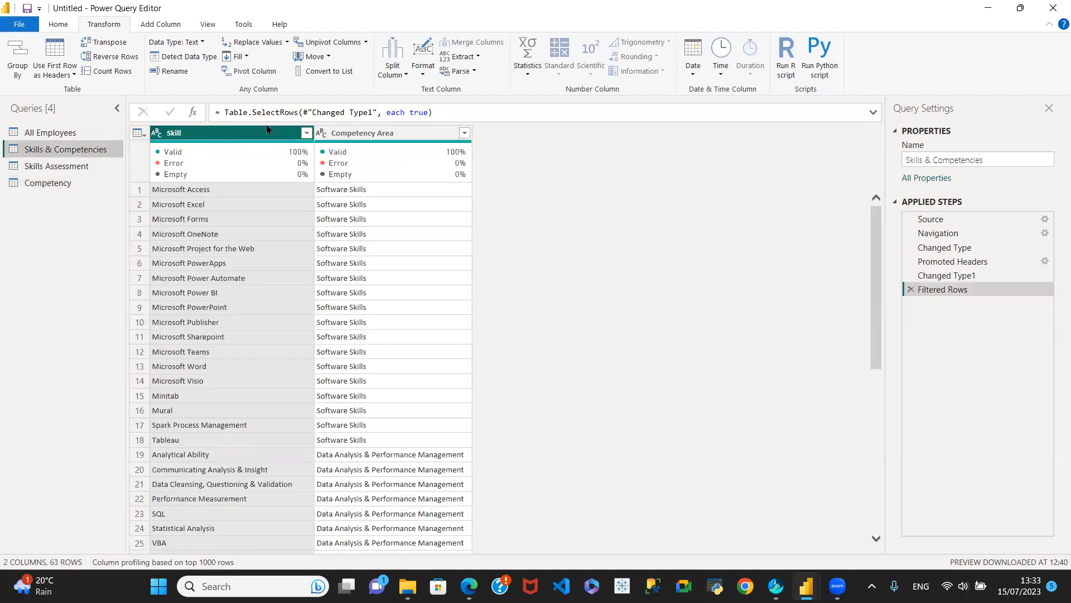
pyautogui.moveTo(360, 151)
pyautogui.moveTo(240, 149)
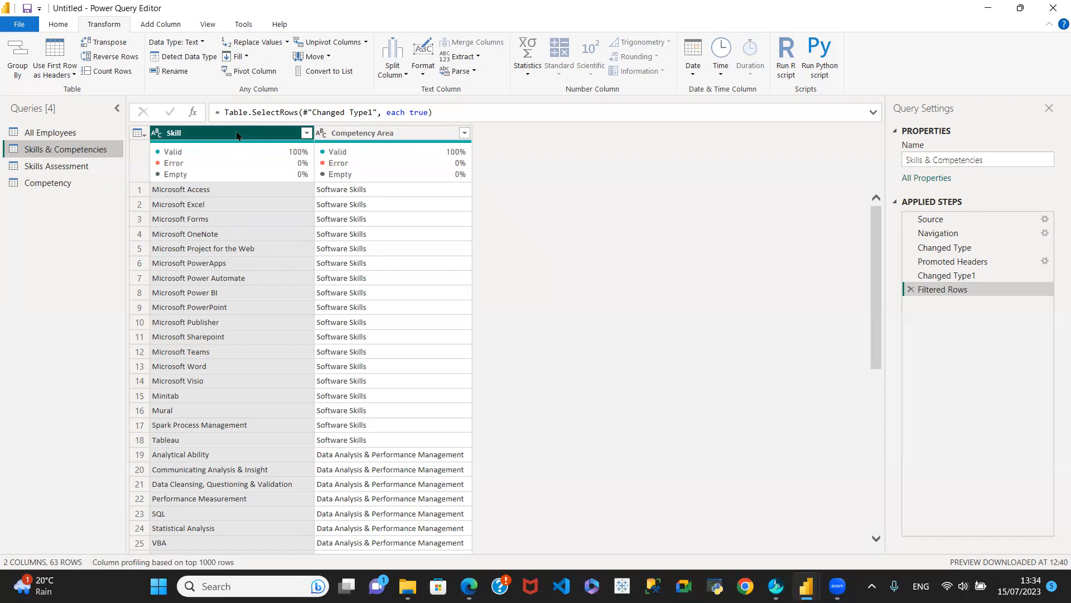
pyautogui.click(58, 186)
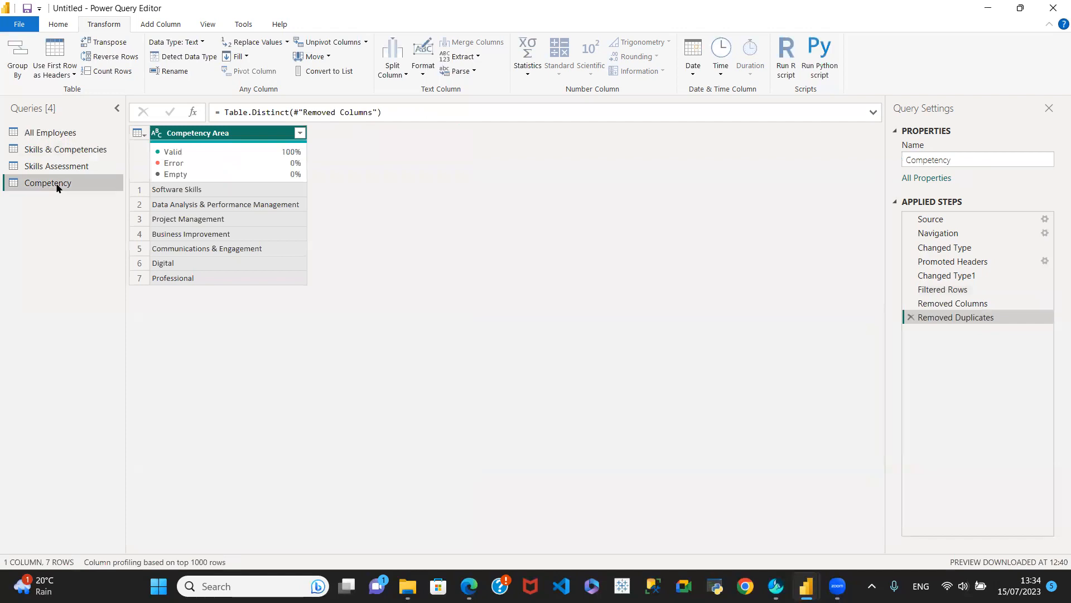
pyautogui.click(93, 149)
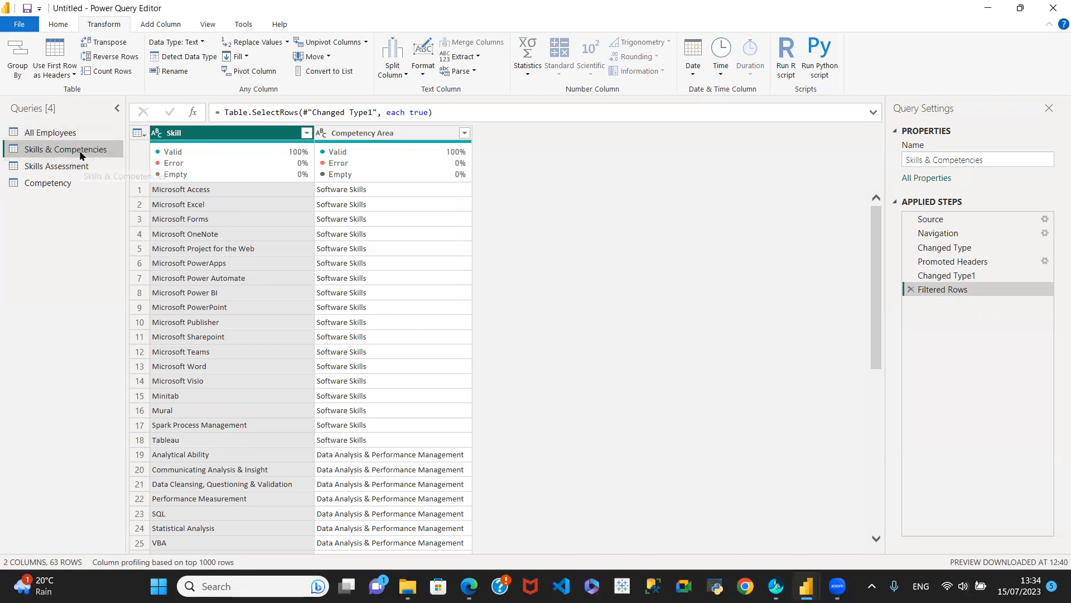
pyautogui.click(78, 166)
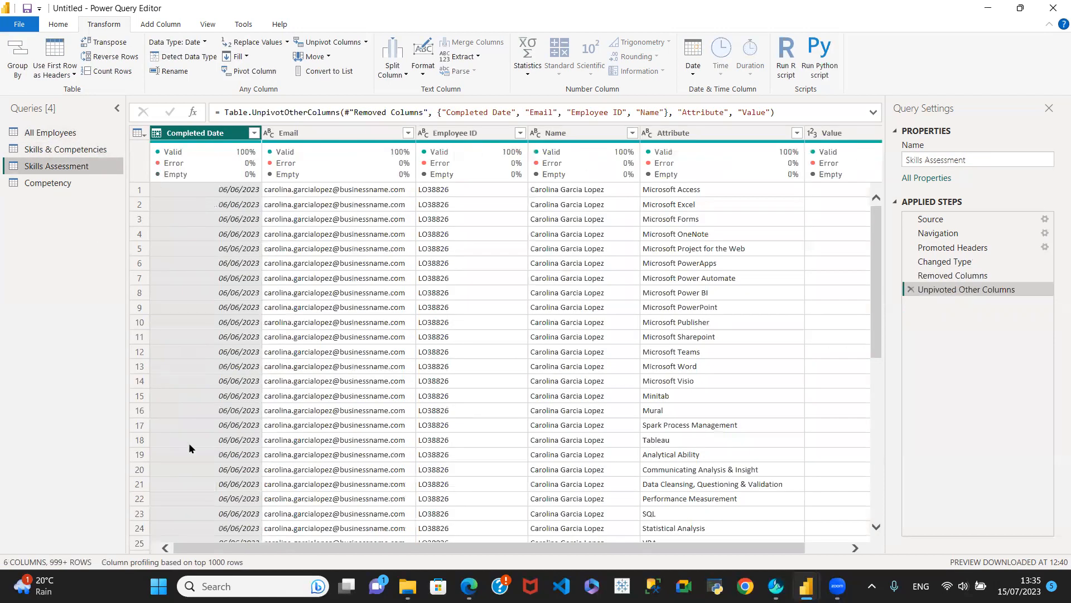
pyautogui.moveTo(347, 547); pyautogui.dragTo(507, 554)
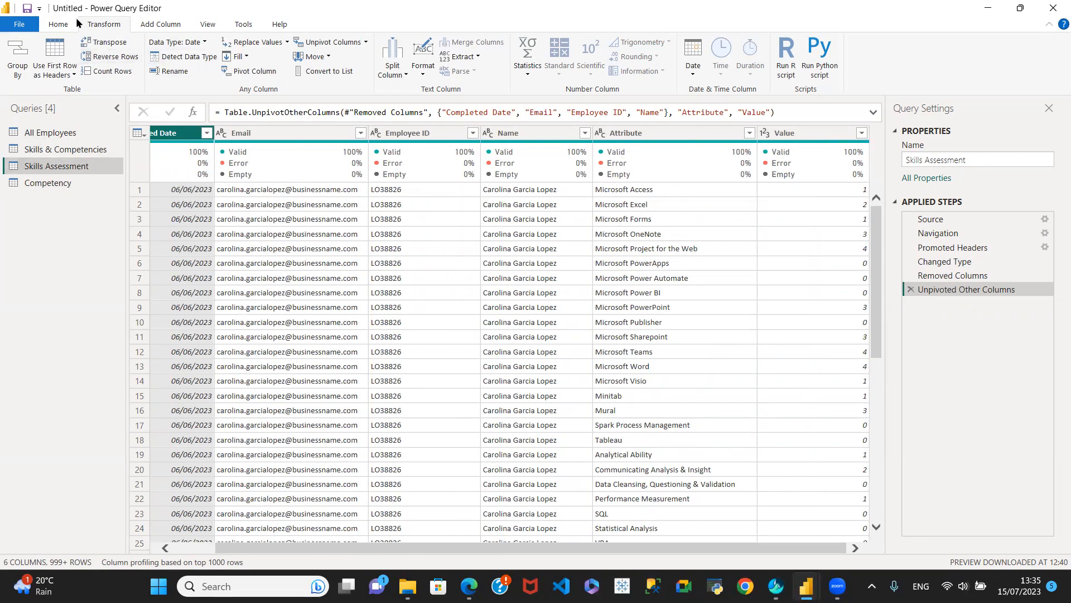
# Step: Try to close Power Query Editor and apply the query changes, and dismiss the load report
pyautogui.click(58, 24)
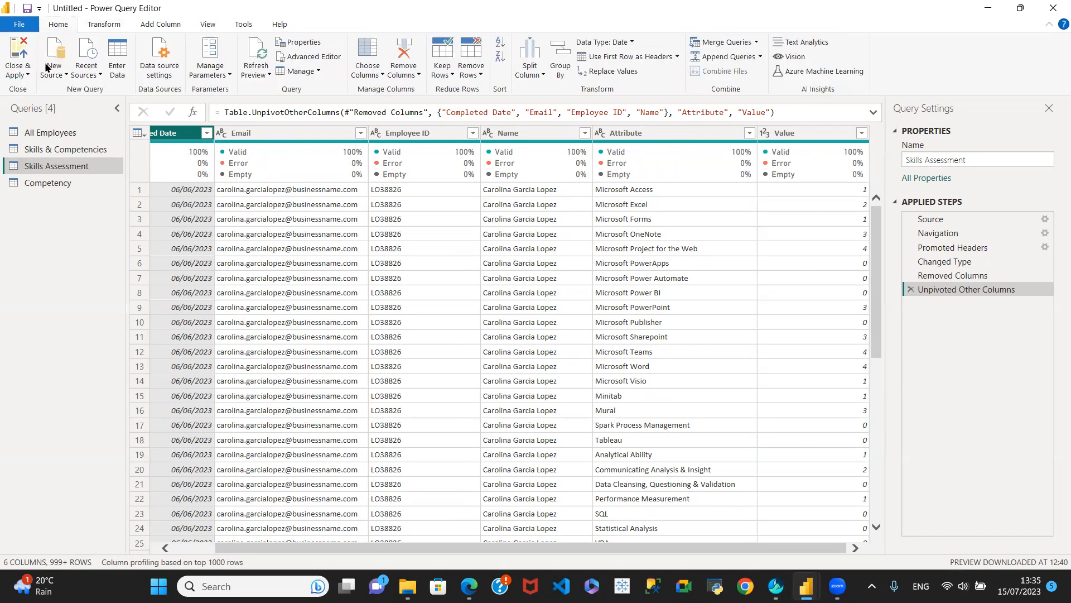
pyautogui.click(26, 76)
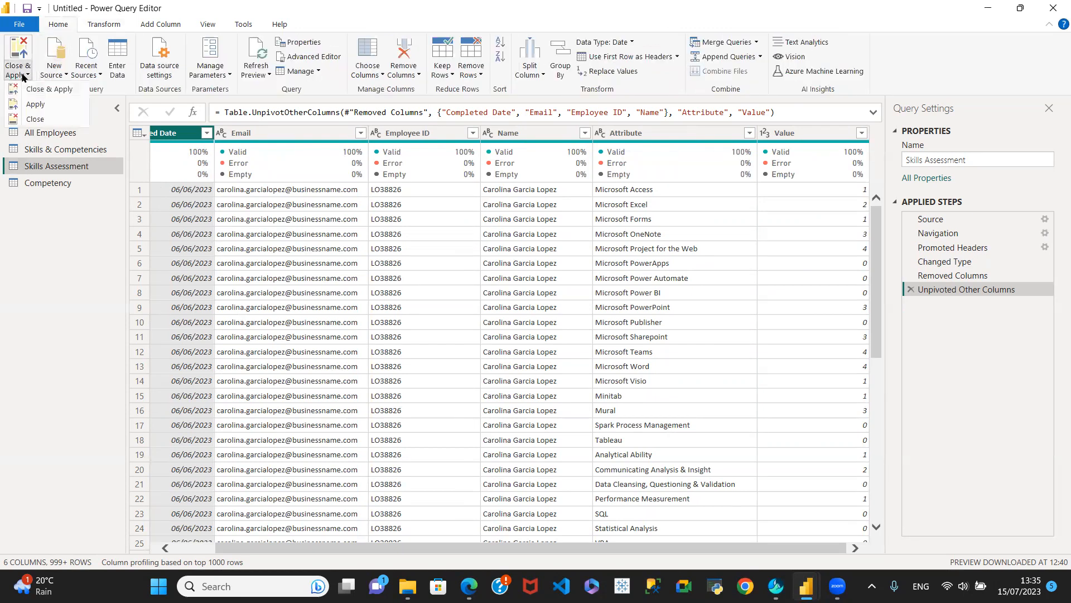
pyautogui.click(58, 89)
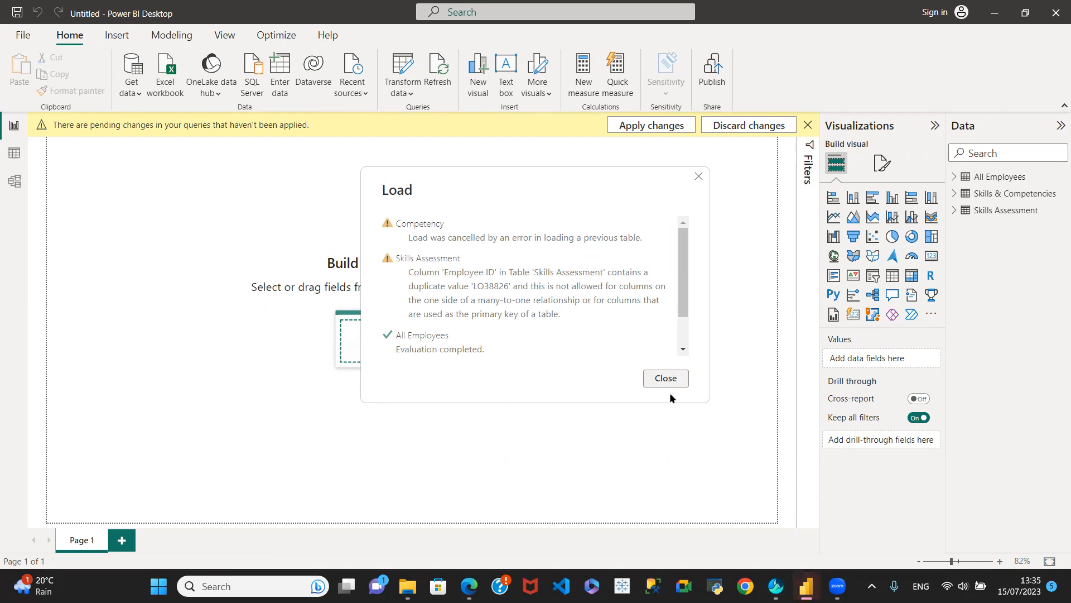
pyautogui.click(660, 378)
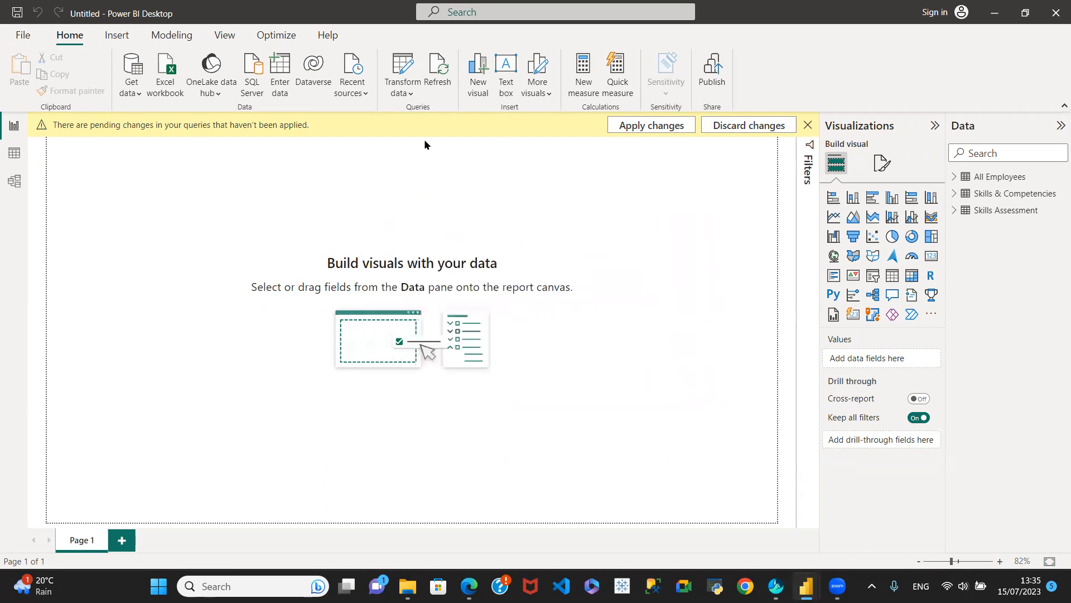
# Step: Reopen Power Query Editor and trim the text in the Employee ID column of the All Employees query
pyautogui.click(411, 95)
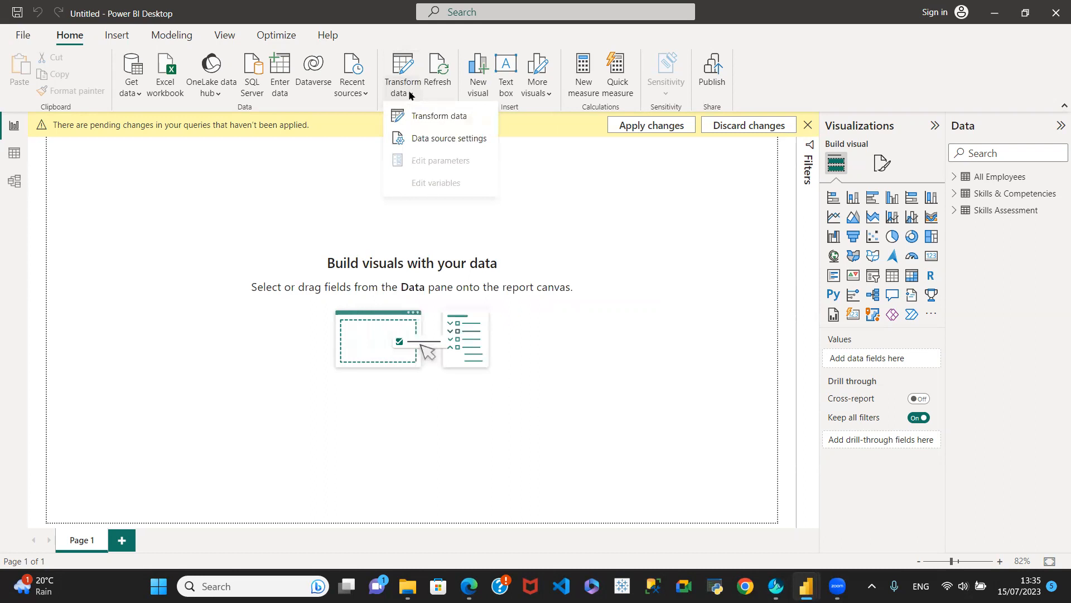
pyautogui.click(433, 116)
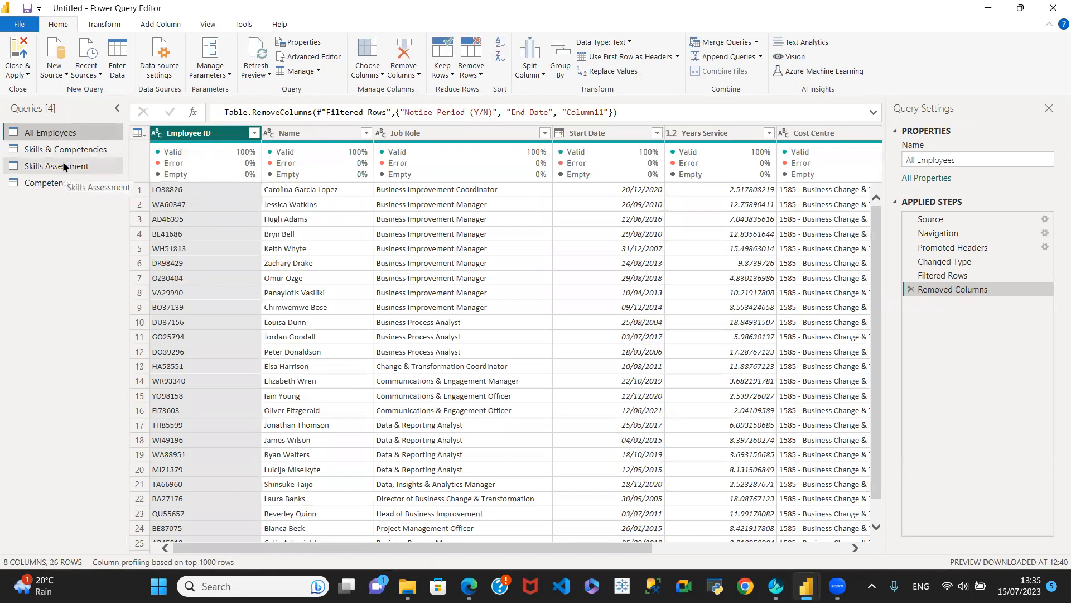
pyautogui.rightClick(192, 136)
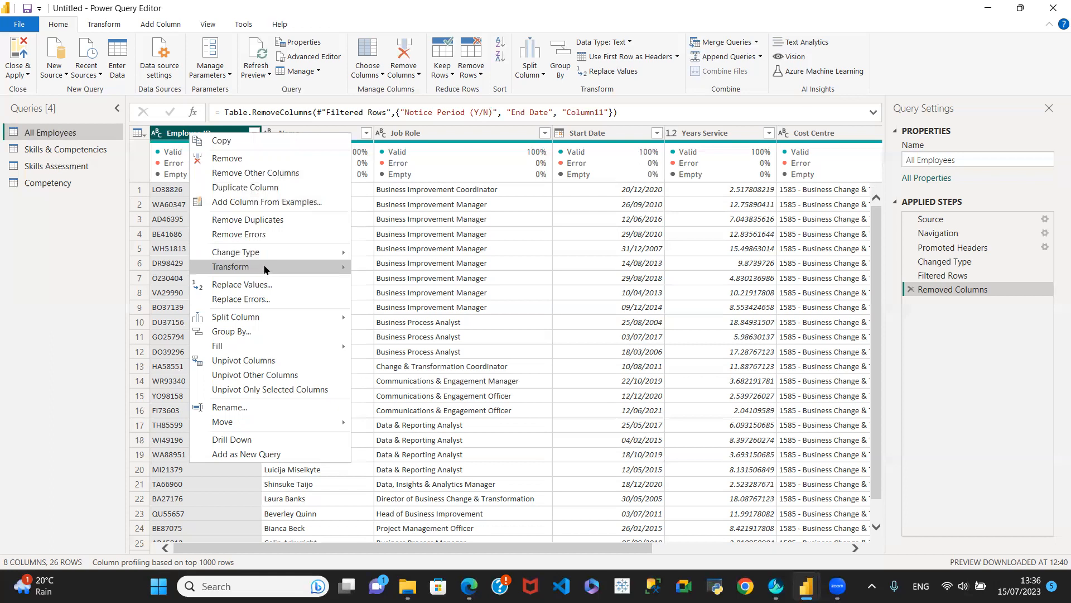
pyautogui.moveTo(265, 270)
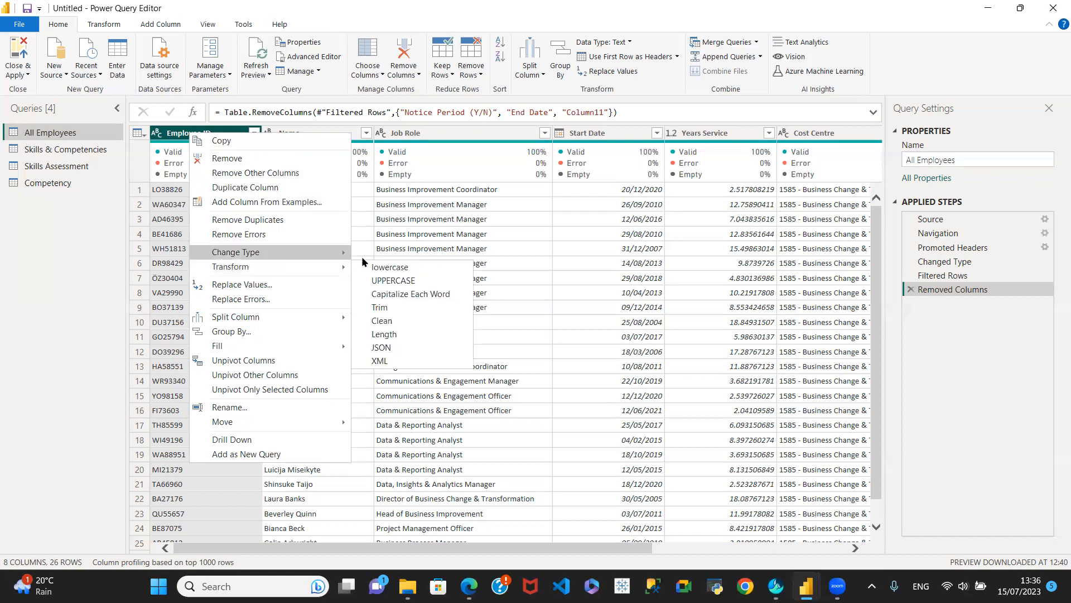
pyautogui.click(379, 309)
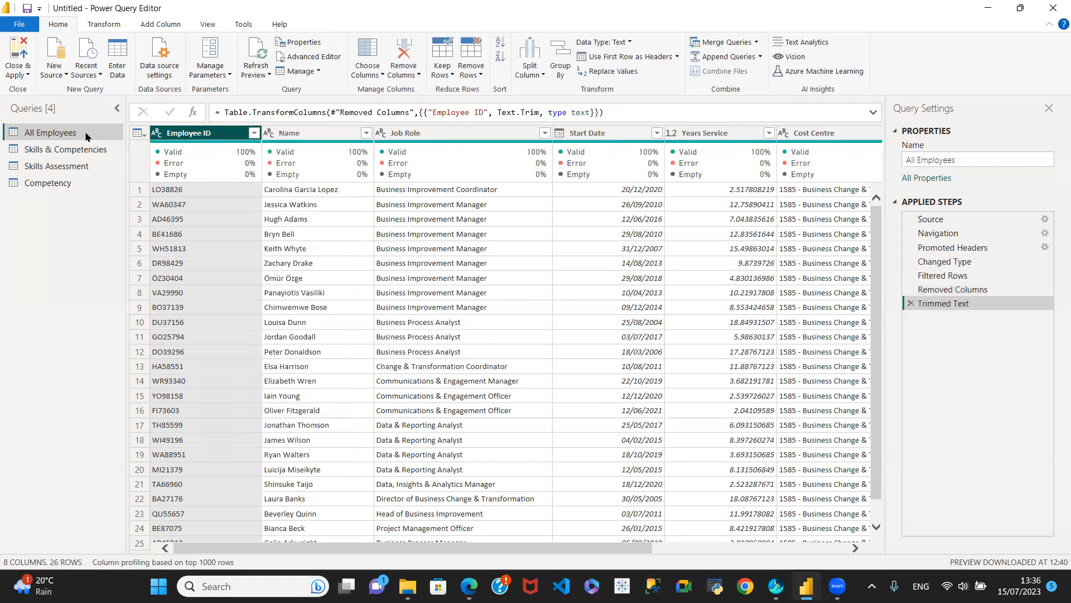
# Step: Trim the text in the Employee ID column of the Skills Assessment query
pyautogui.click(80, 150)
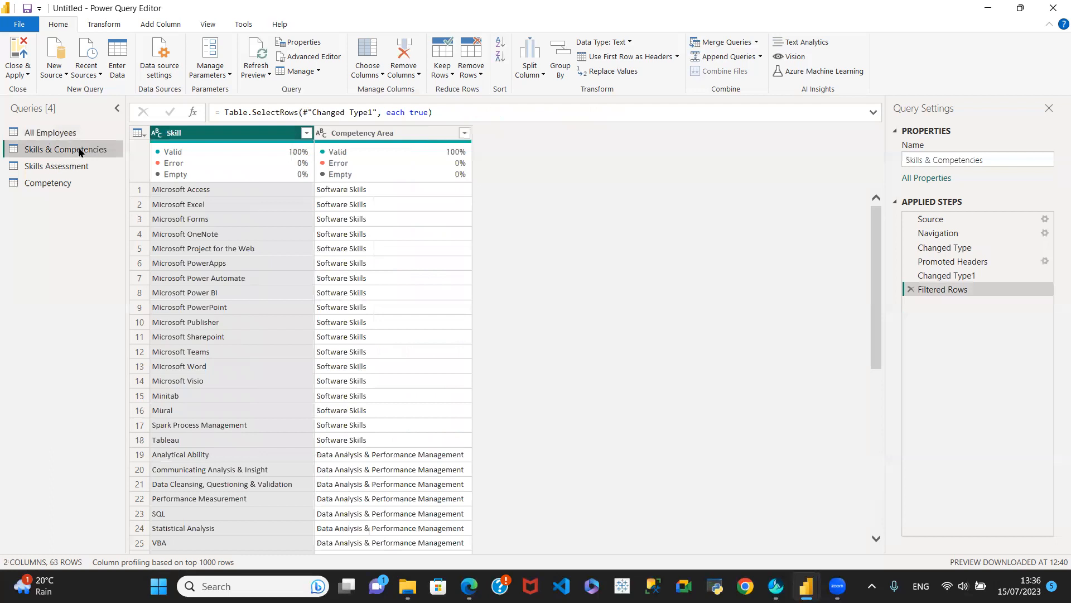
pyautogui.click(74, 170)
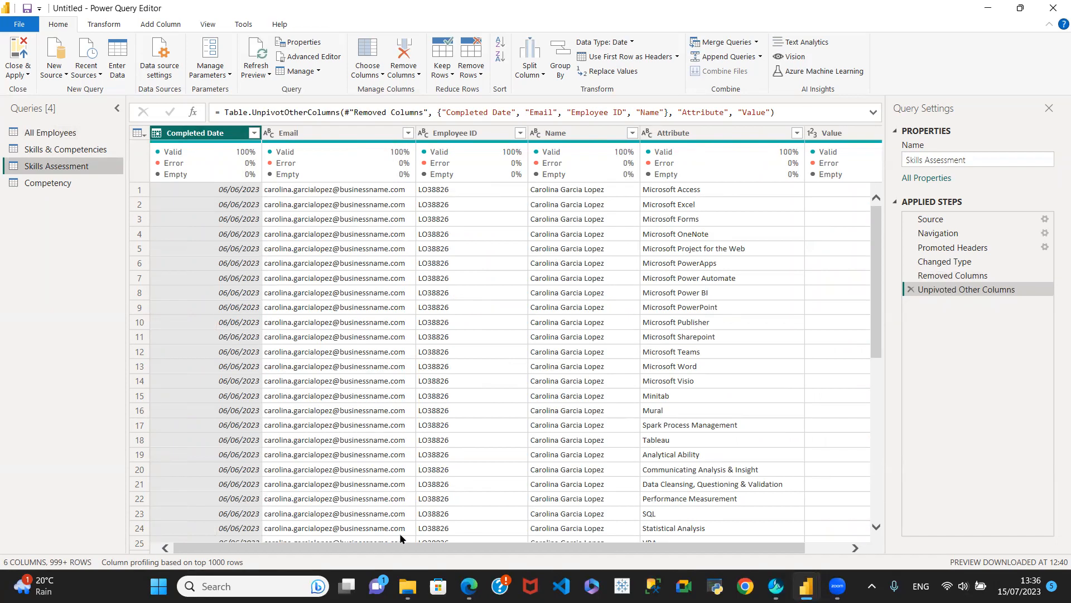
pyautogui.moveTo(466, 547); pyautogui.dragTo(639, 550)
pyautogui.click(406, 133)
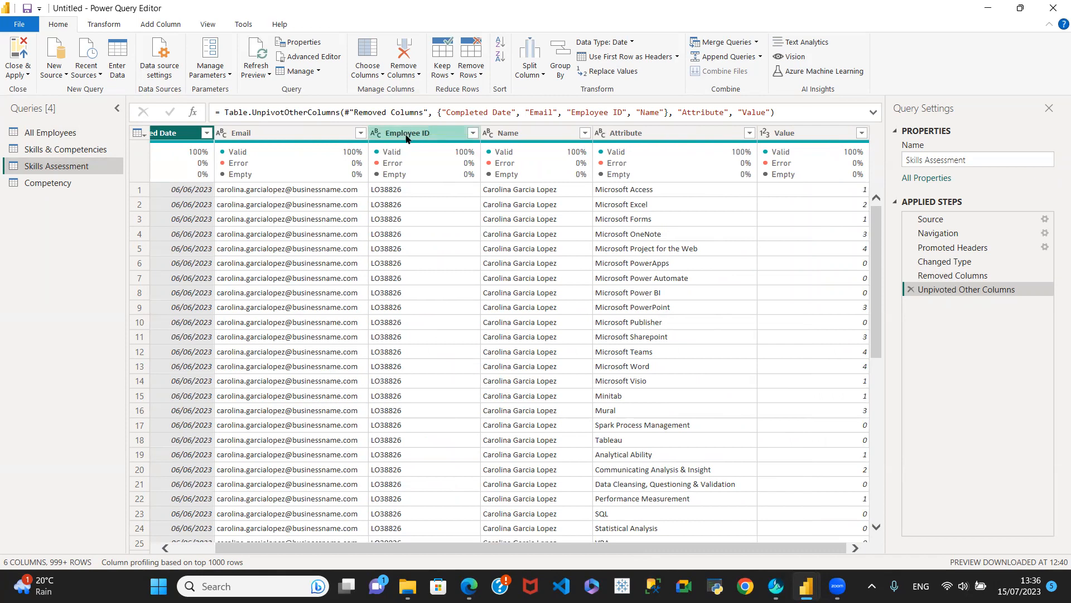
pyautogui.rightClick(407, 139)
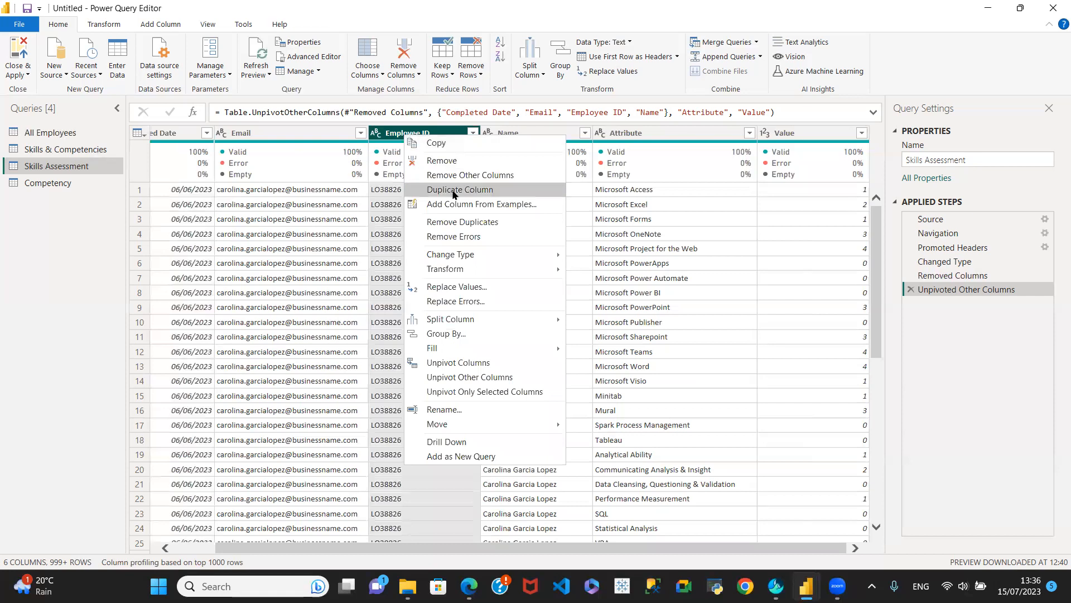
pyautogui.moveTo(491, 258)
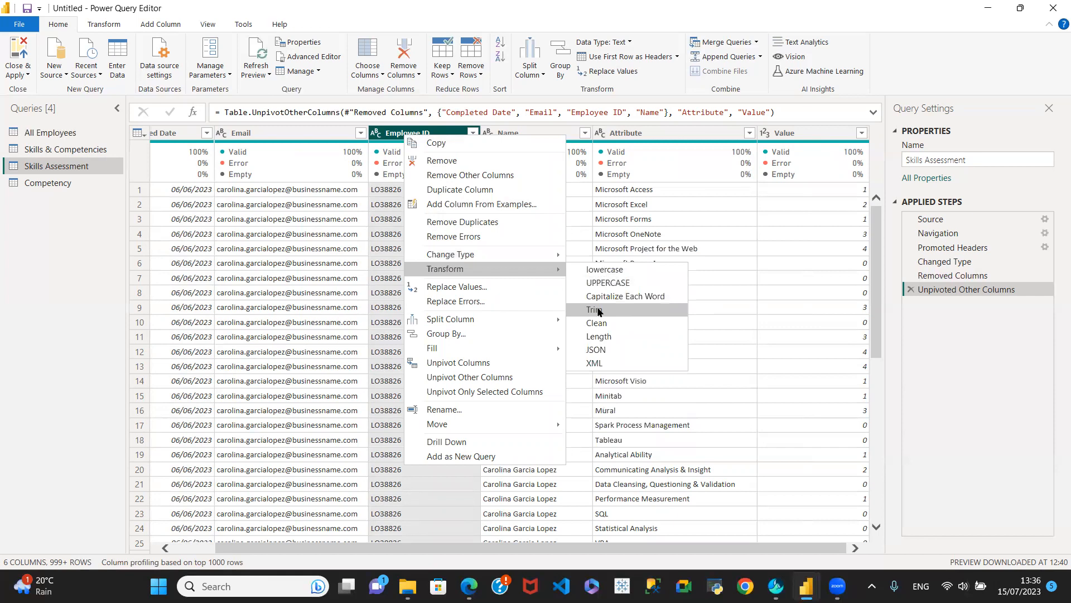
pyautogui.click(598, 309)
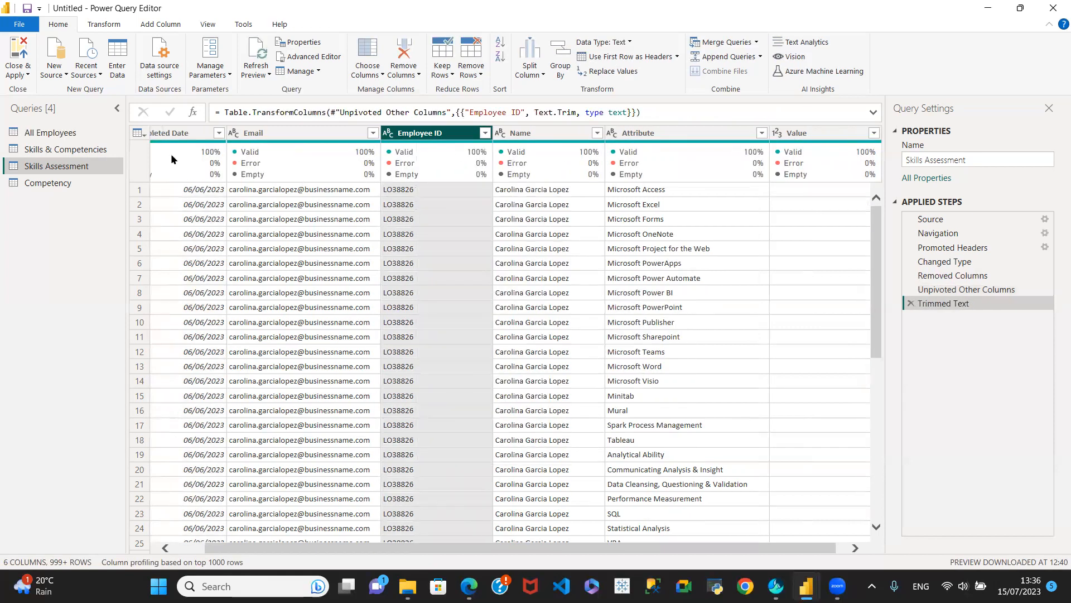
pyautogui.moveTo(394, 153)
pyautogui.moveTo(593, 549); pyautogui.dragTo(724, 564)
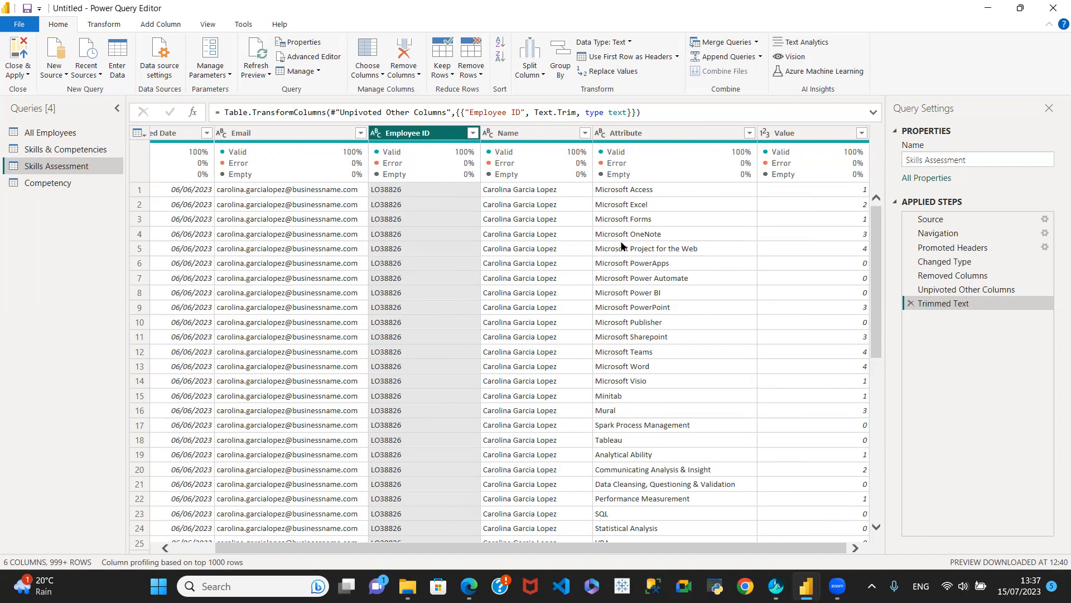
# Step: Review the Employee ID filter values in the All Employees query and apply the filter with all values selected
pyautogui.click(73, 136)
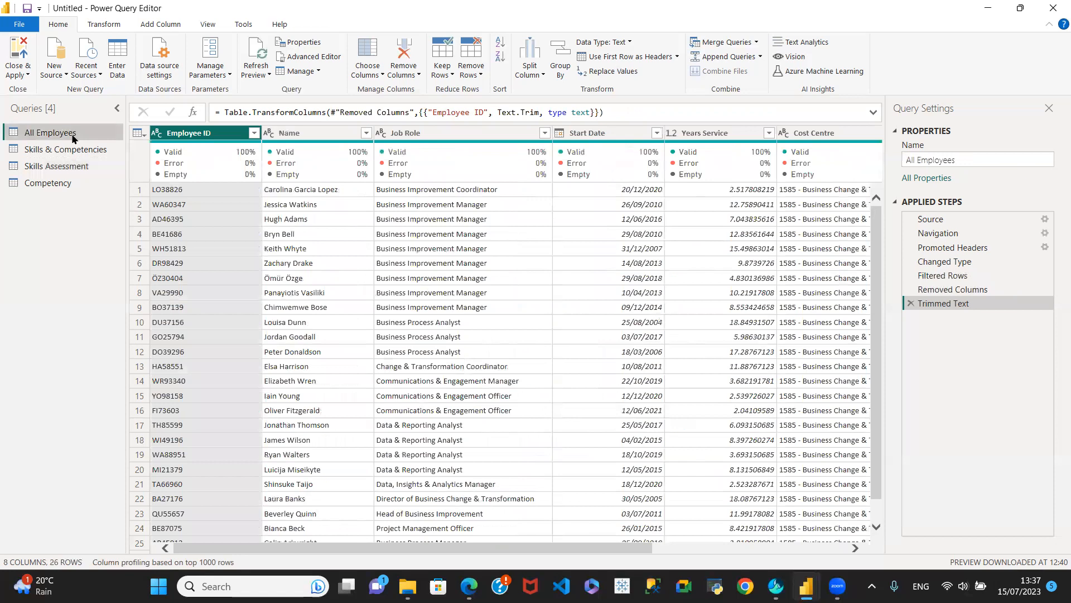
pyautogui.click(254, 133)
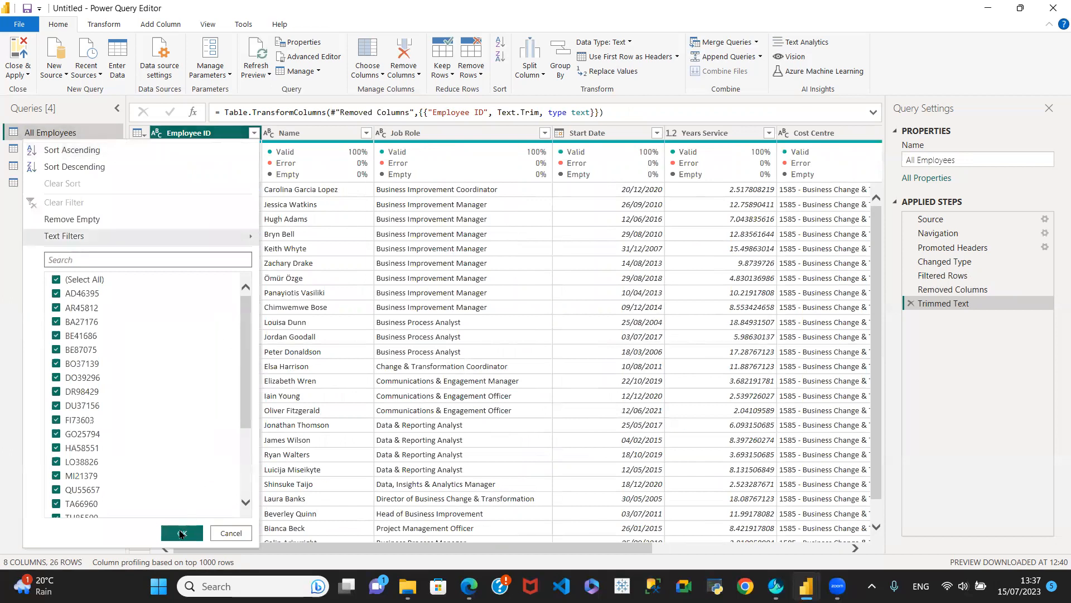
pyautogui.click(182, 533)
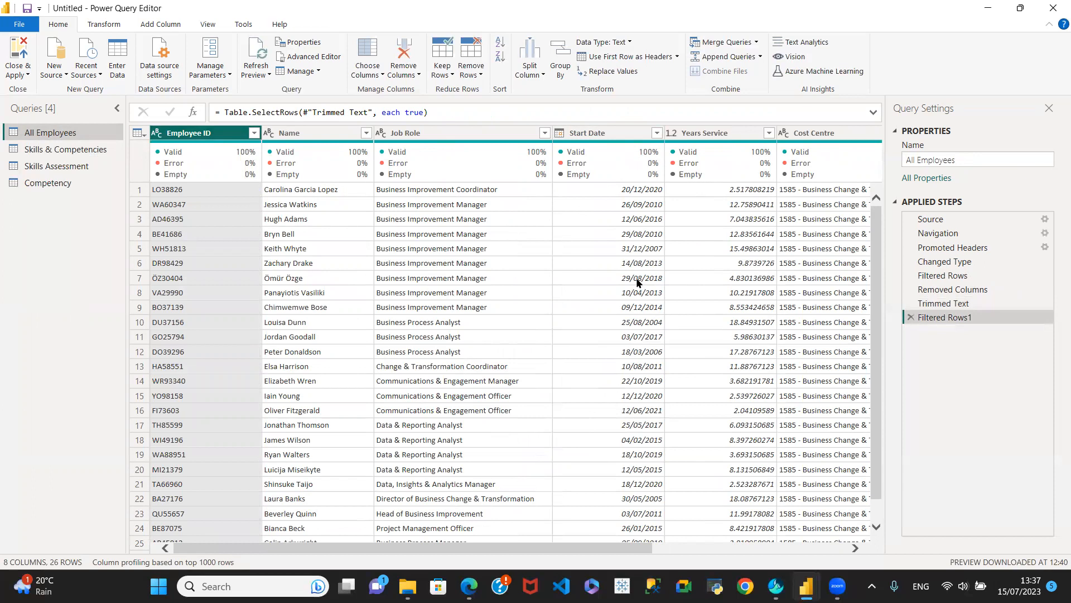
# Step: Add an index column starting from 1 to the Competency query and rename it Competency_ID
pyautogui.click(71, 171)
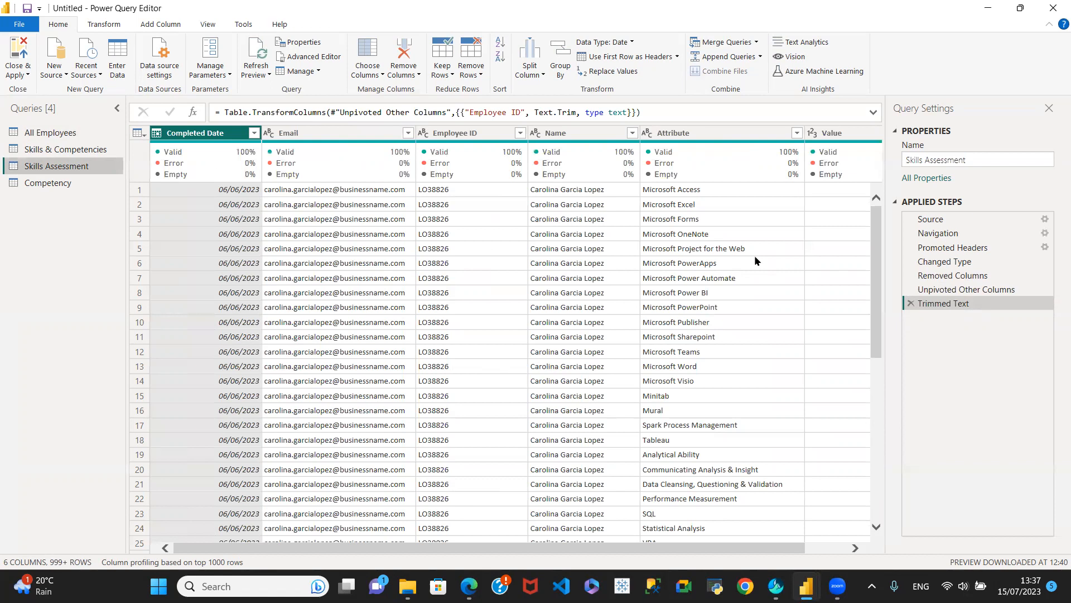
pyautogui.click(76, 186)
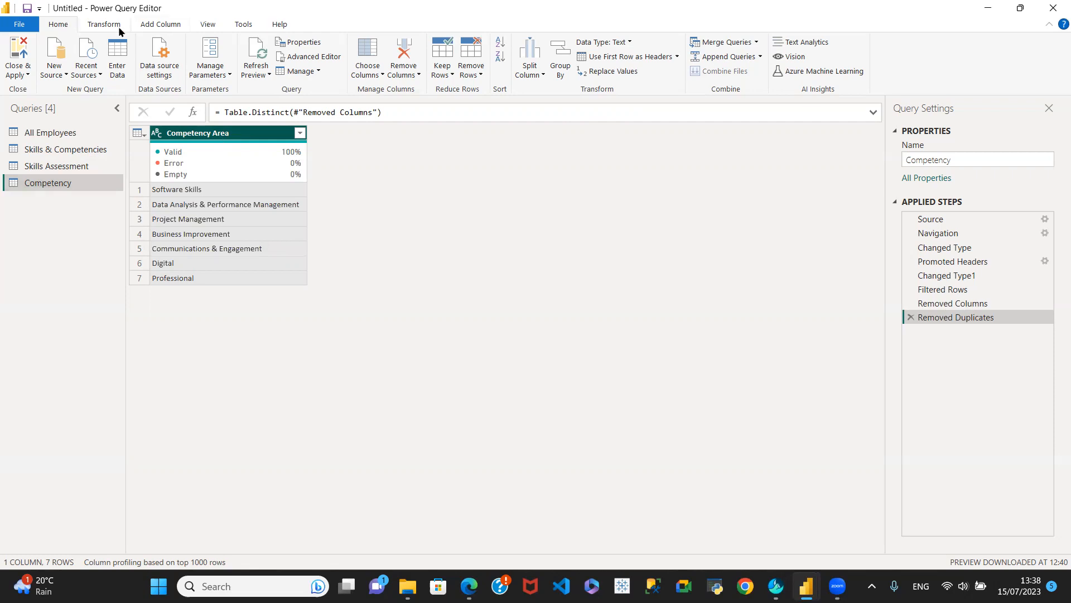
pyautogui.click(163, 24)
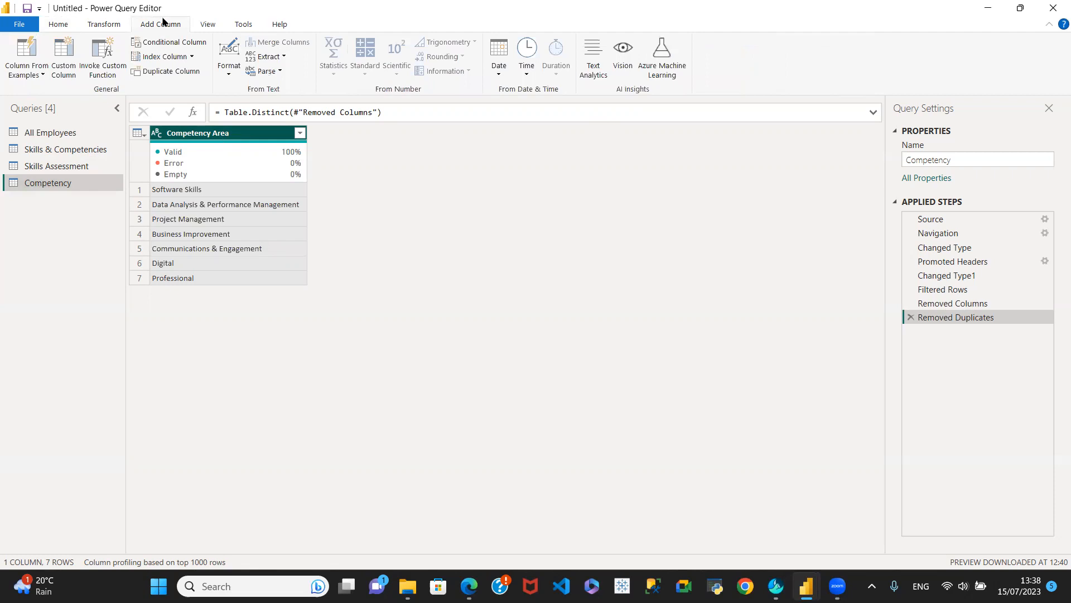
pyautogui.click(192, 57)
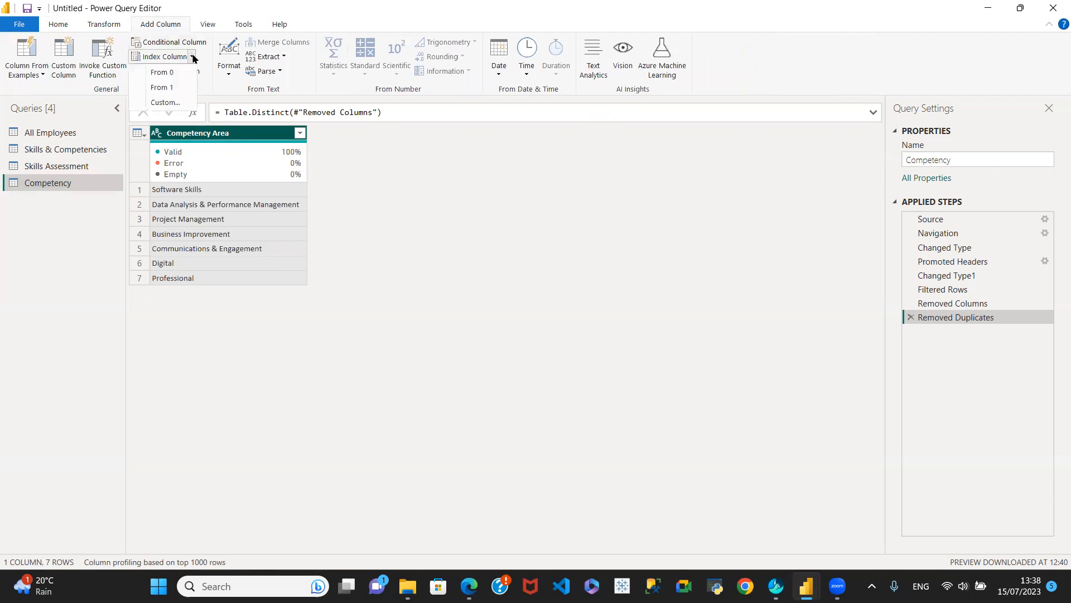
pyautogui.click(173, 87)
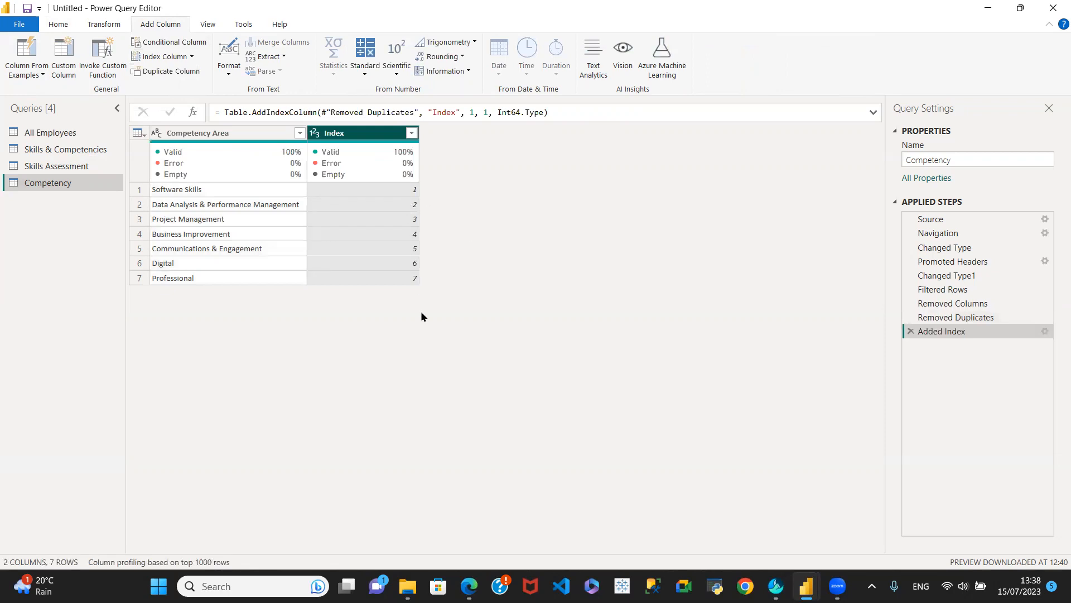
pyautogui.doubleClick(344, 135)
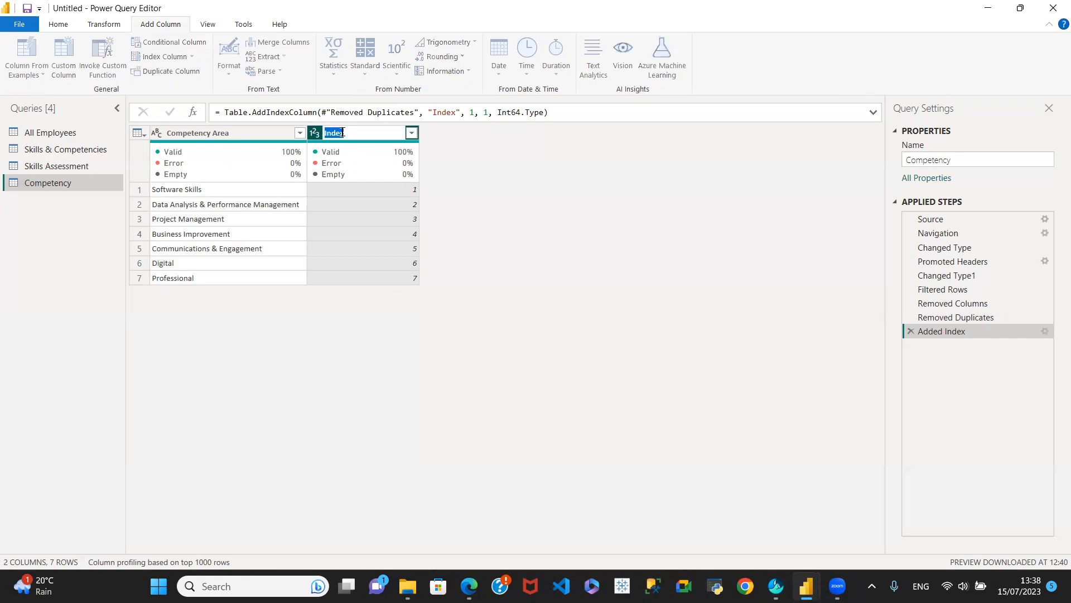
pyautogui.write('Competency_ ID')
pyautogui.press('Return')
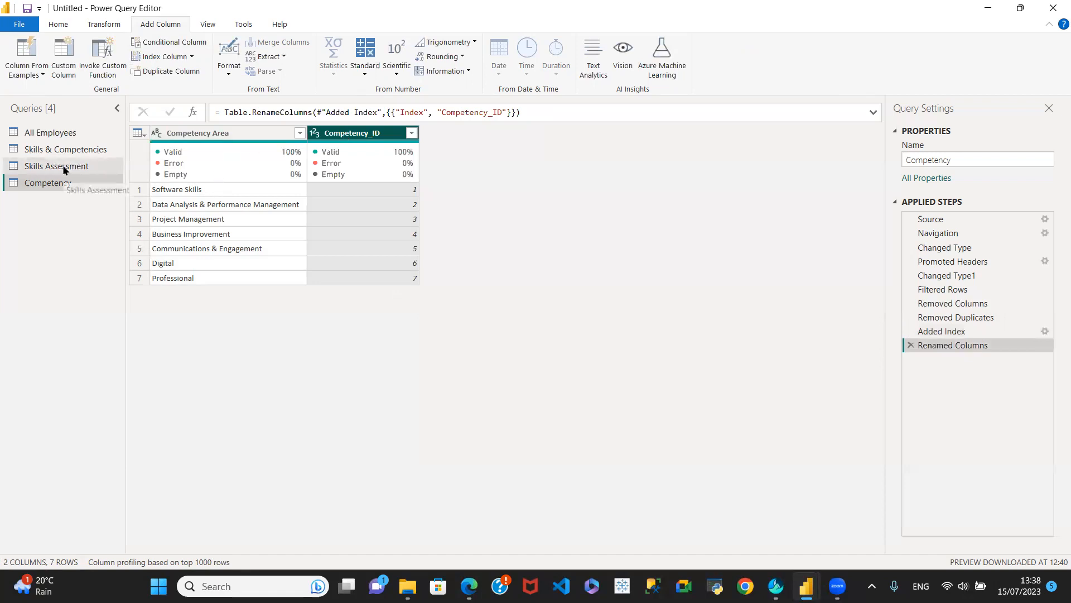
# Step: Trim the text in the Competency Area column of the Competency query
pyautogui.click(195, 133)
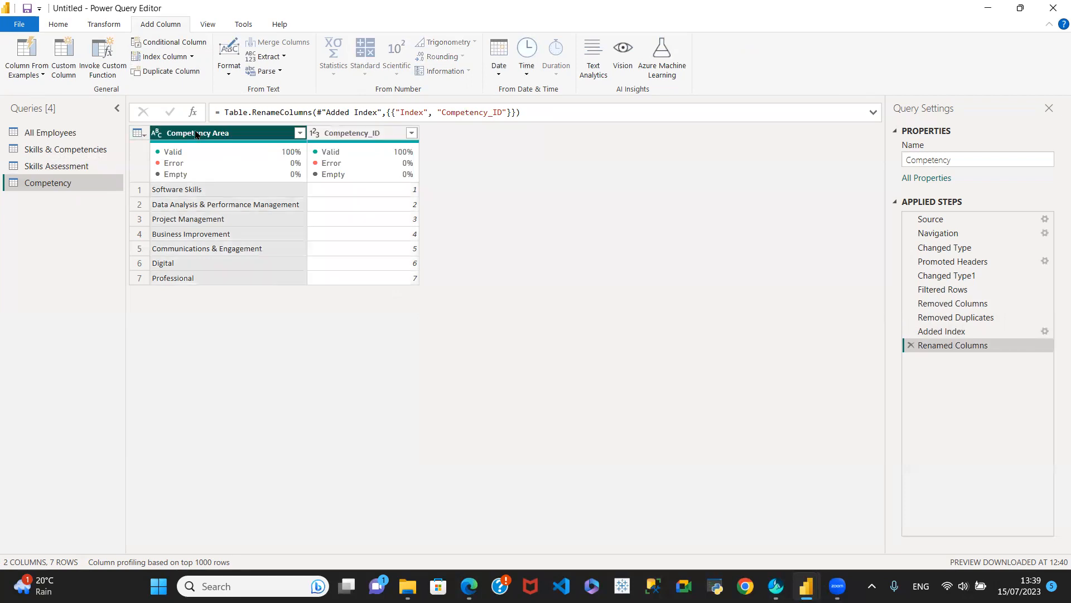
pyautogui.rightClick(196, 134)
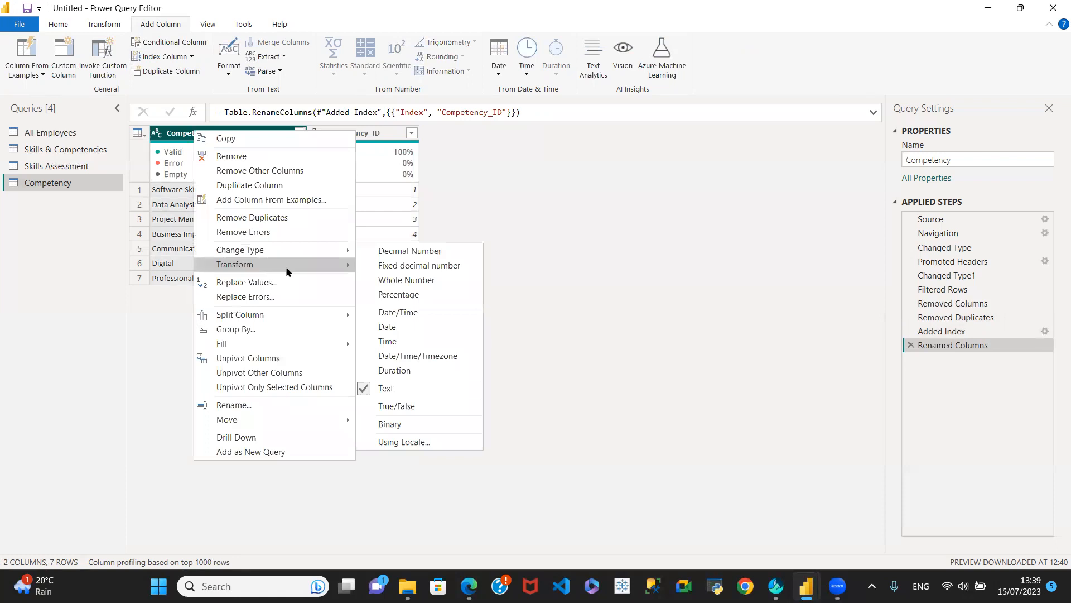
pyautogui.moveTo(285, 267)
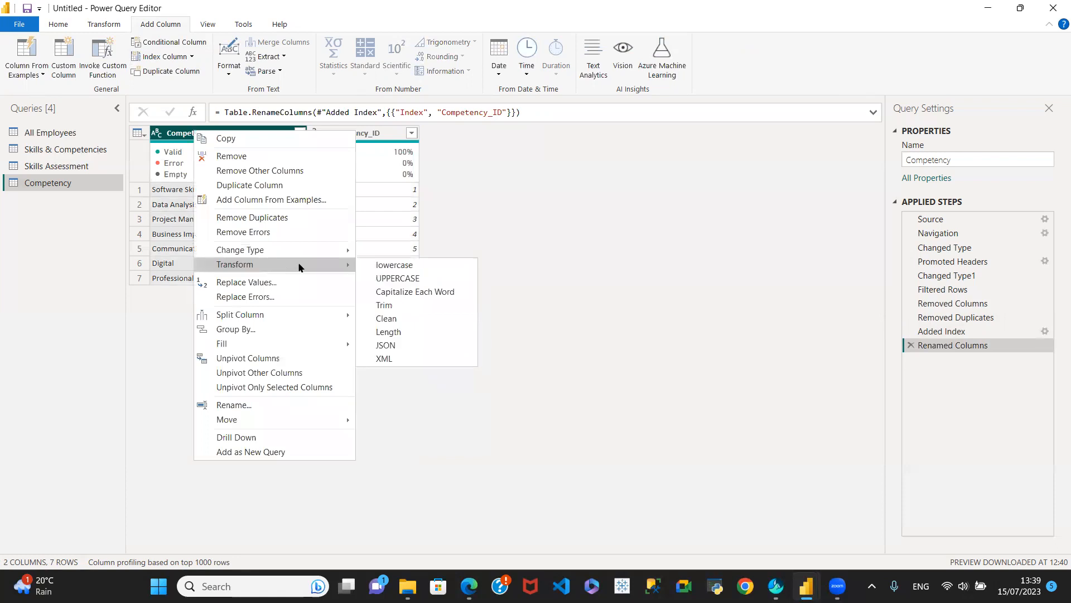
pyautogui.click(401, 305)
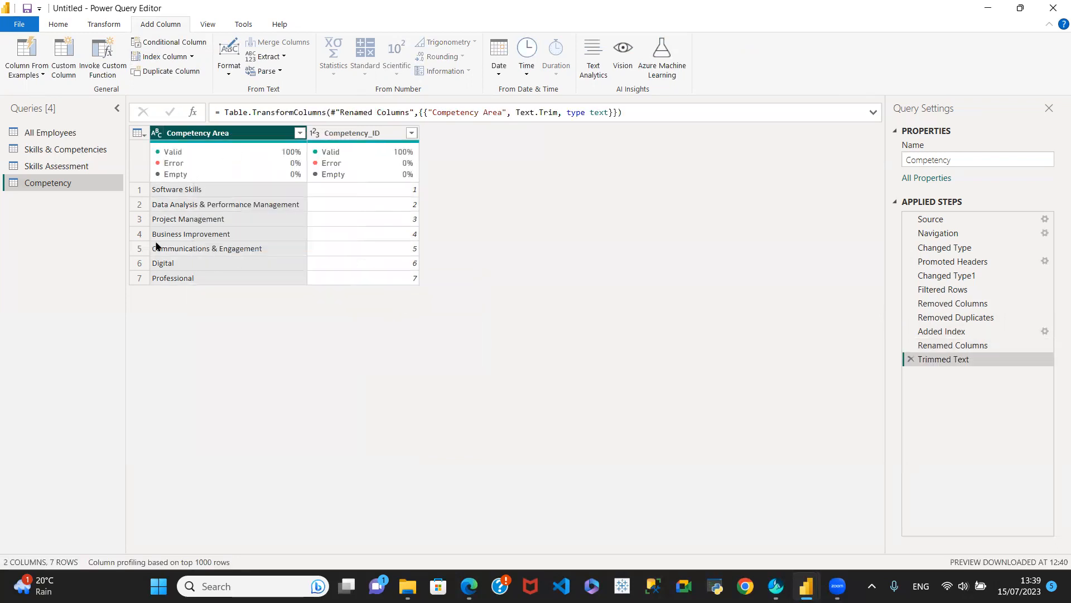
# Step: Examine the All Employees, Skills & Competencies, Skills Assessment and Competency queries for the key columns that can link them
pyautogui.click(48, 166)
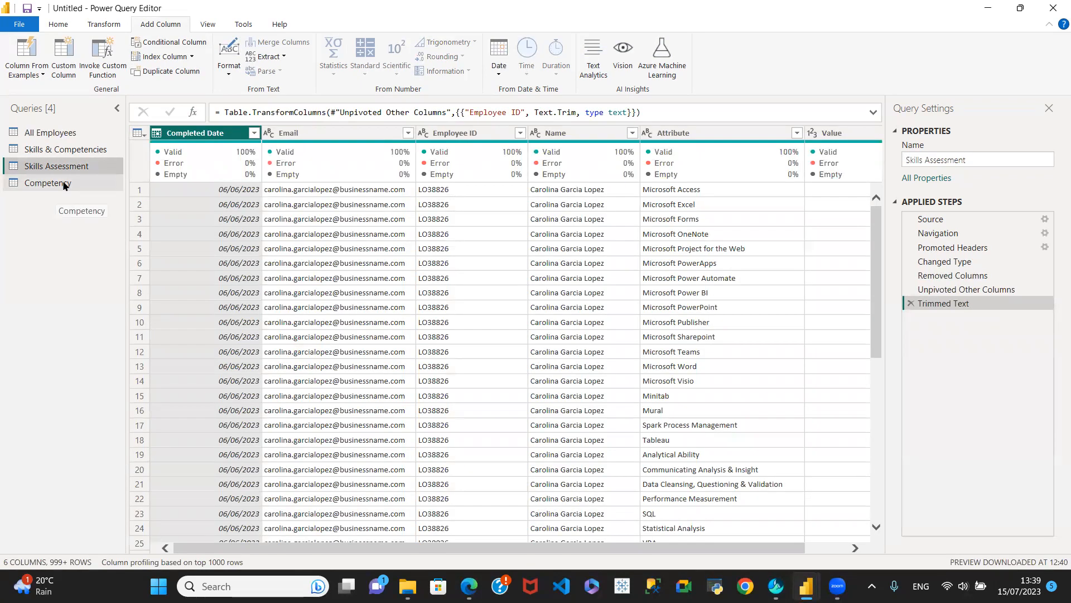
pyautogui.click(72, 148)
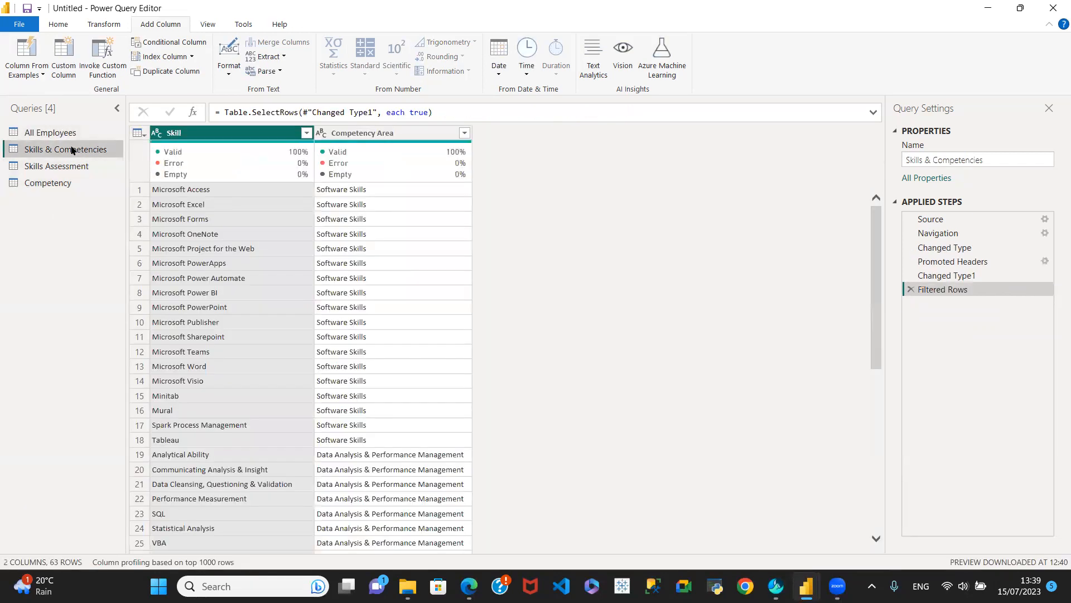
pyautogui.click(56, 183)
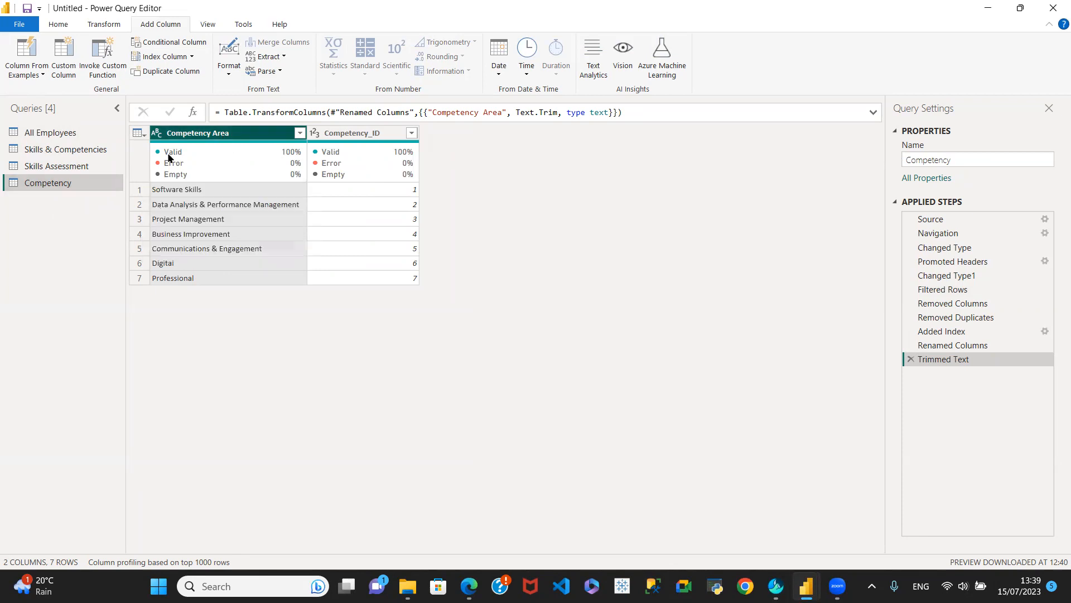
pyautogui.click(79, 153)
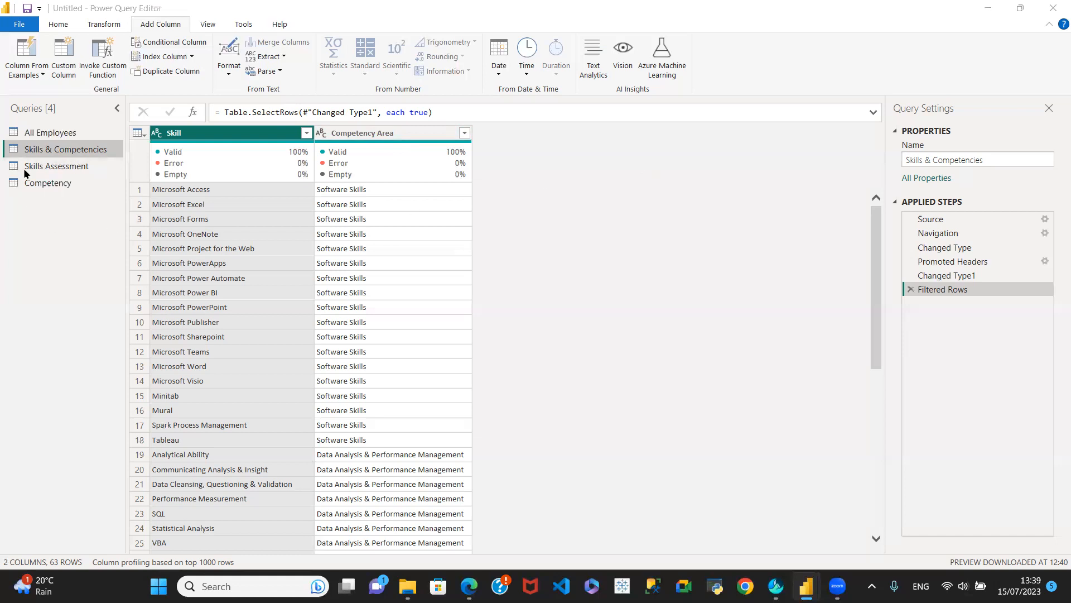
pyautogui.click(65, 133)
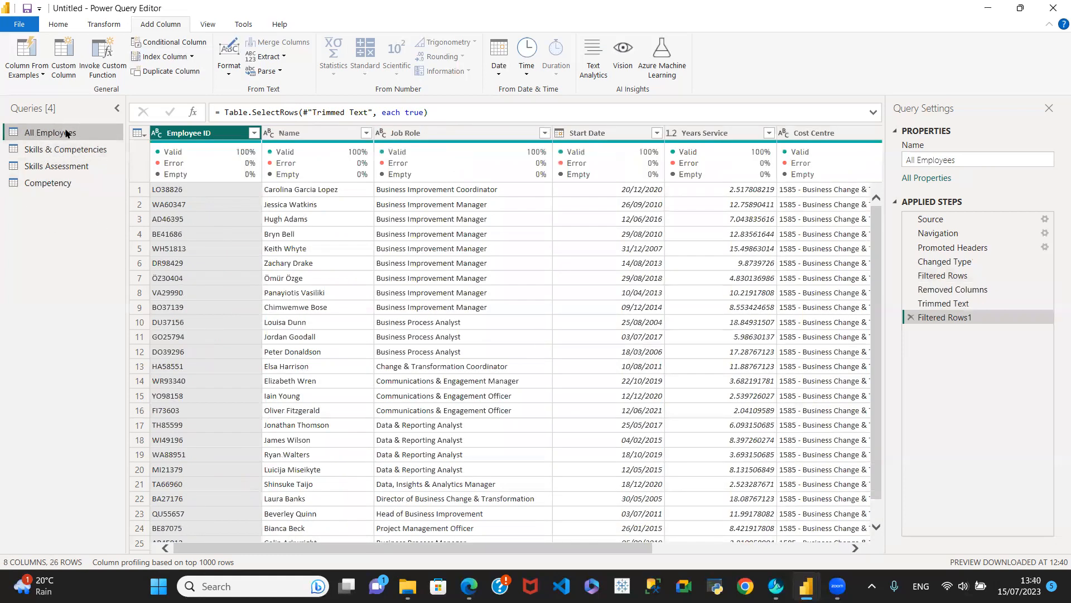
pyautogui.click(66, 148)
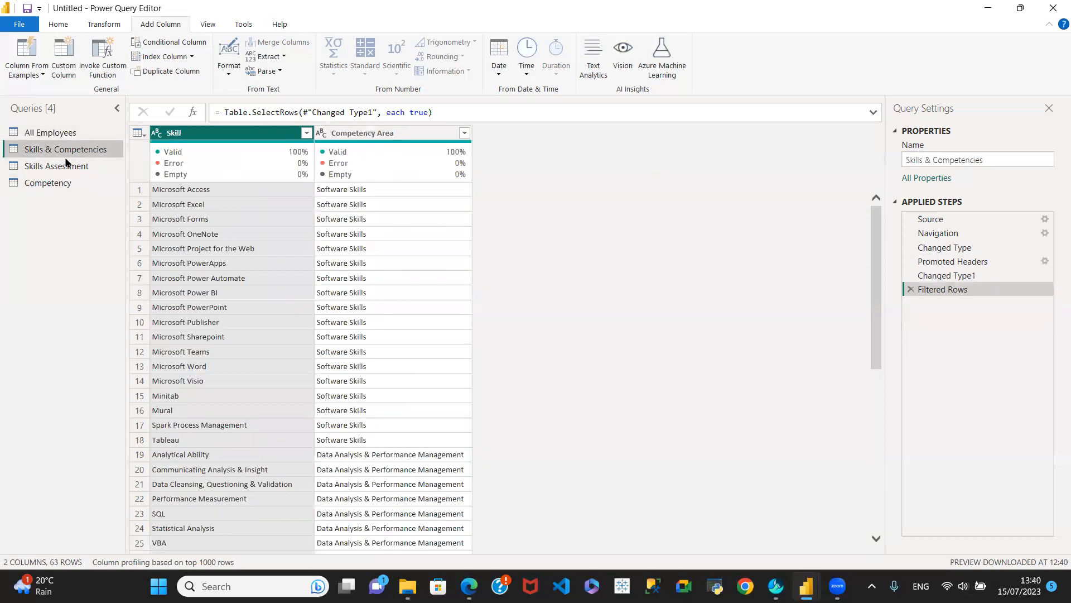
pyautogui.click(66, 167)
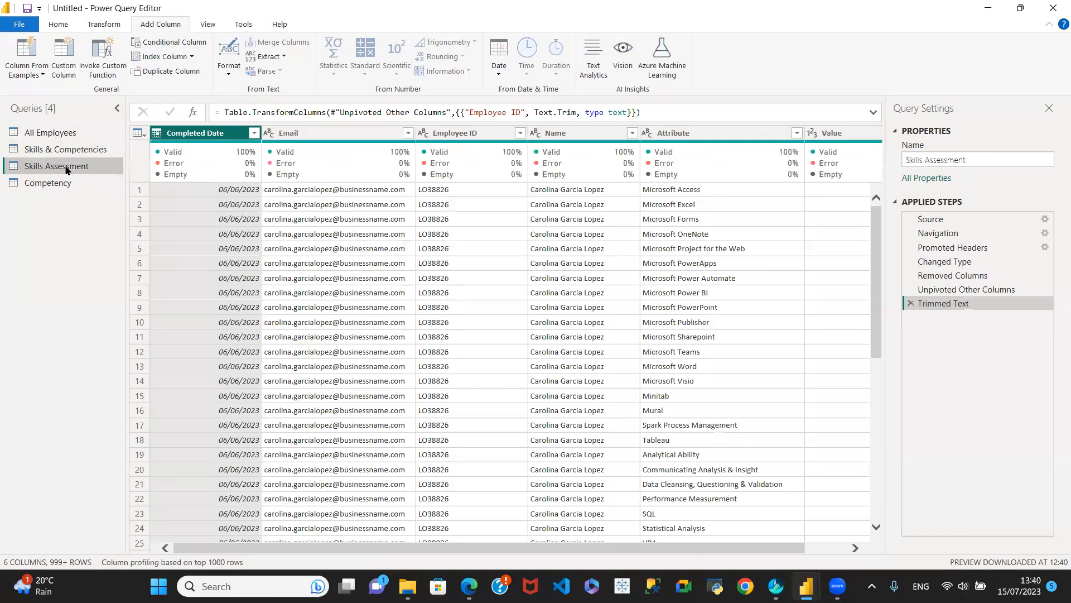
pyautogui.click(61, 147)
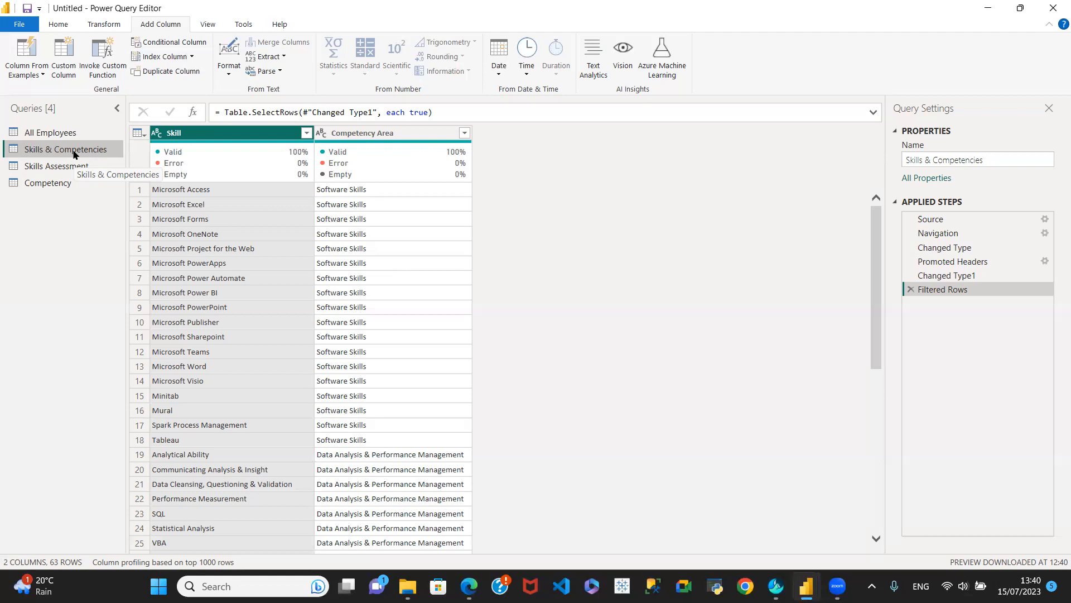
pyautogui.click(68, 185)
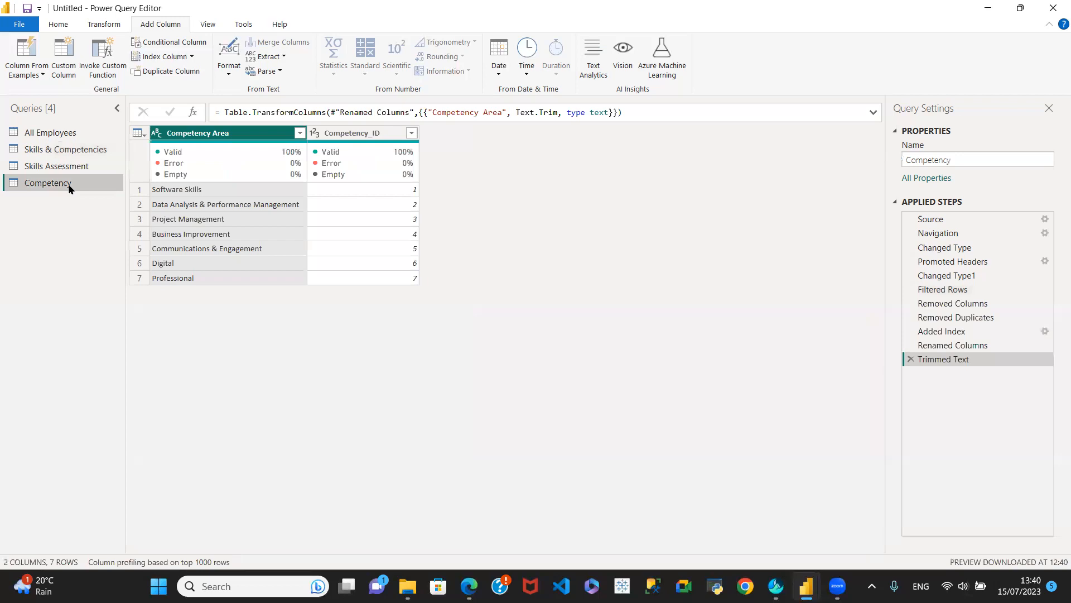
# Step: Trim the text in the Competency Area column of the Skills & Competencies query
pyautogui.click(67, 150)
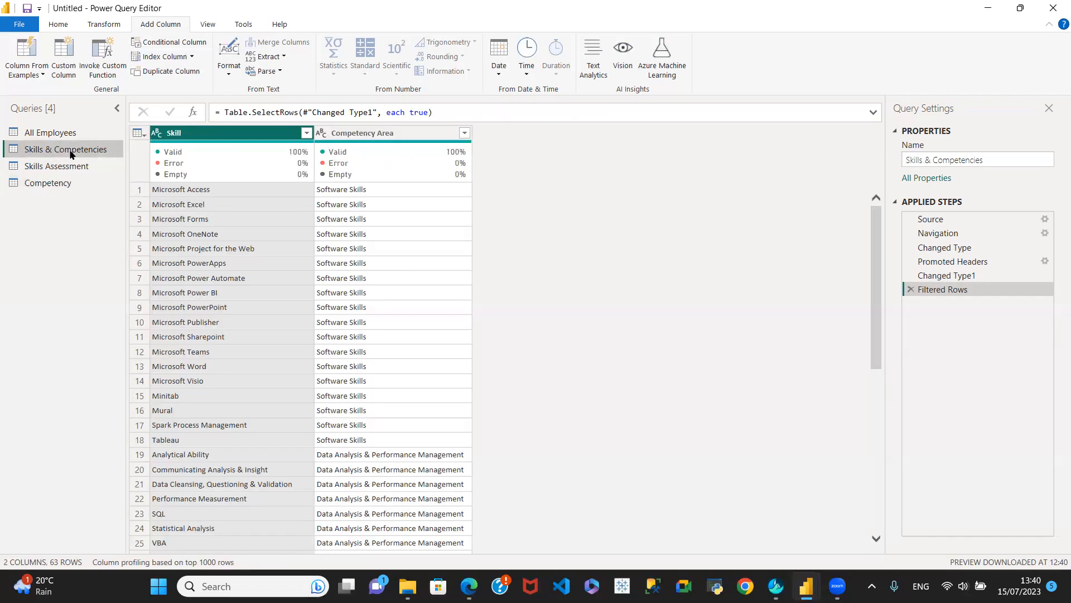
pyautogui.click(61, 185)
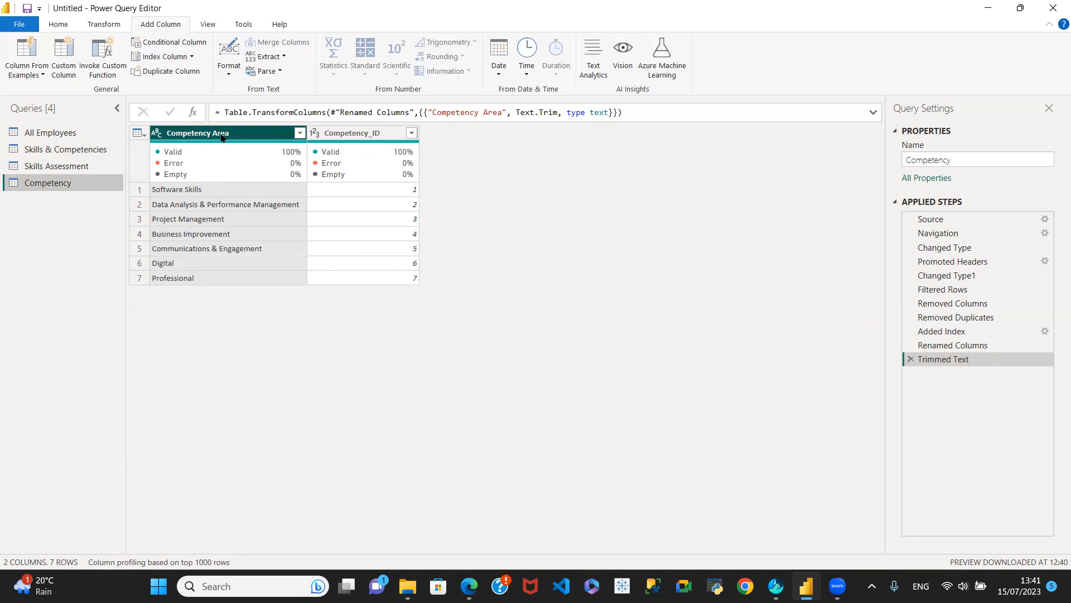
pyautogui.click(71, 149)
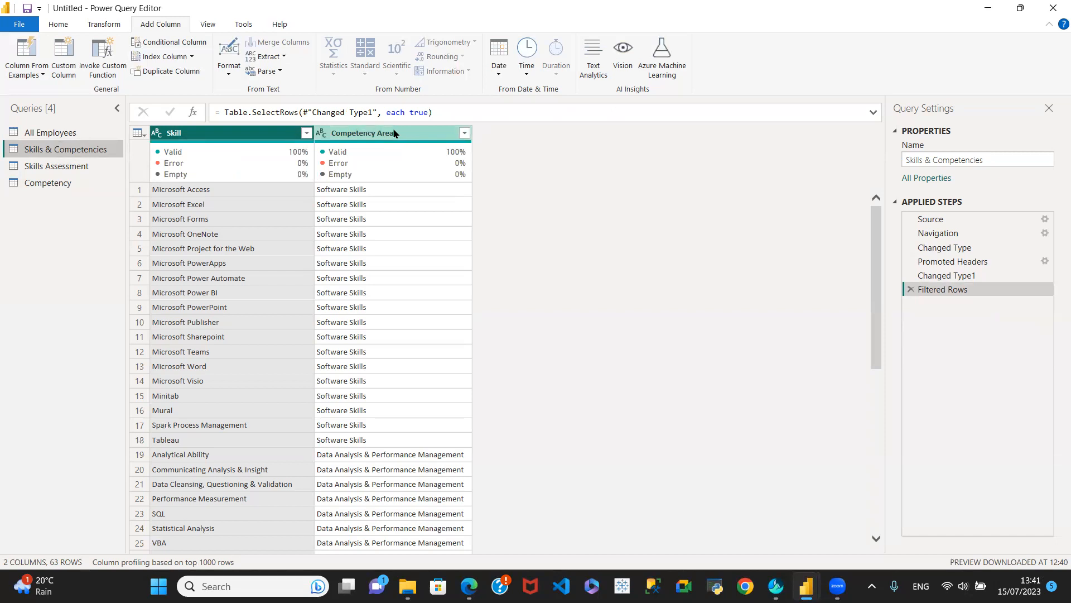
pyautogui.click(388, 134)
pyautogui.rightClick(388, 134)
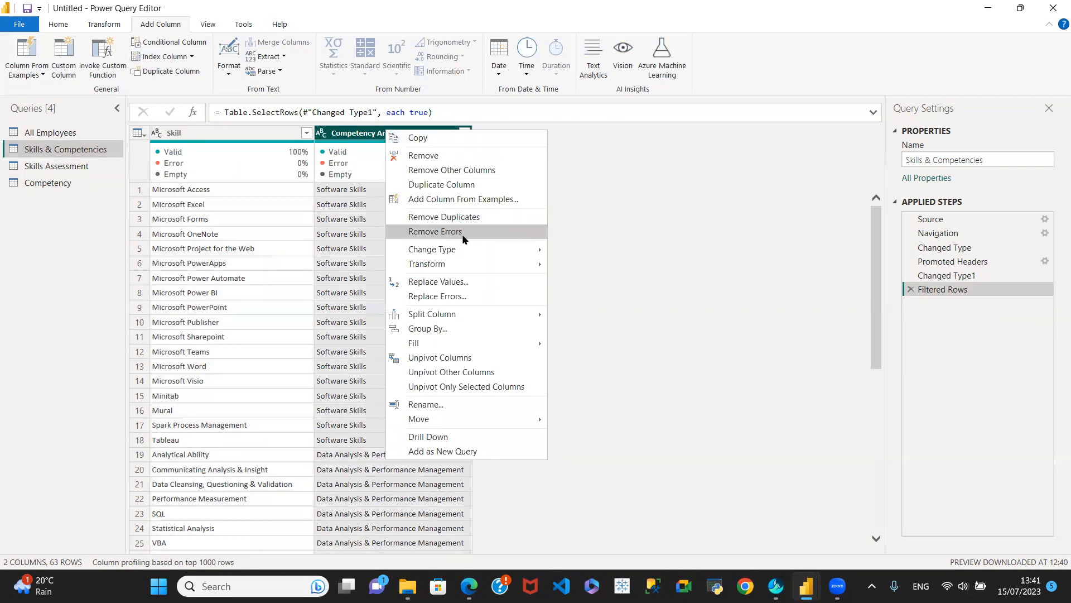
pyautogui.moveTo(493, 265)
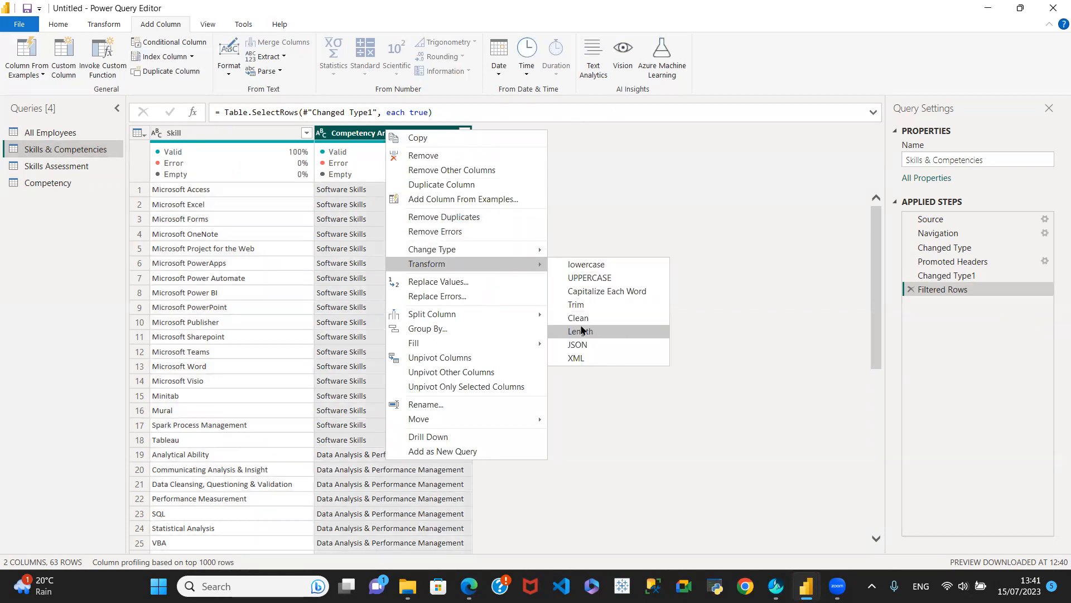
pyautogui.click(588, 306)
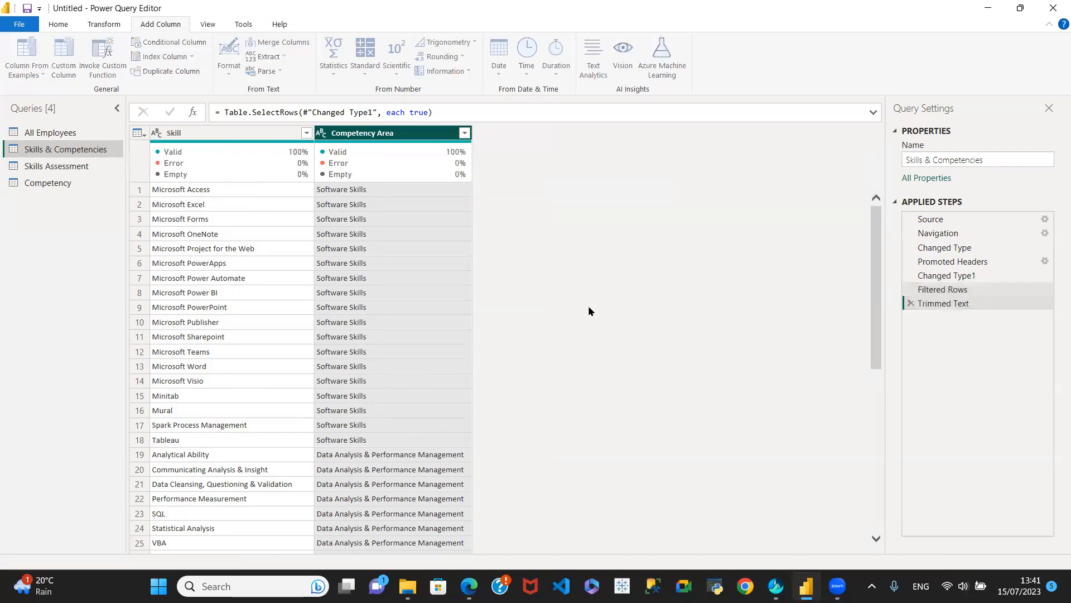
# Step: Compare the All Employees, Skills Assessment and Skills & Competencies queries for the employee and skill columns that can relate them
pyautogui.click(65, 166)
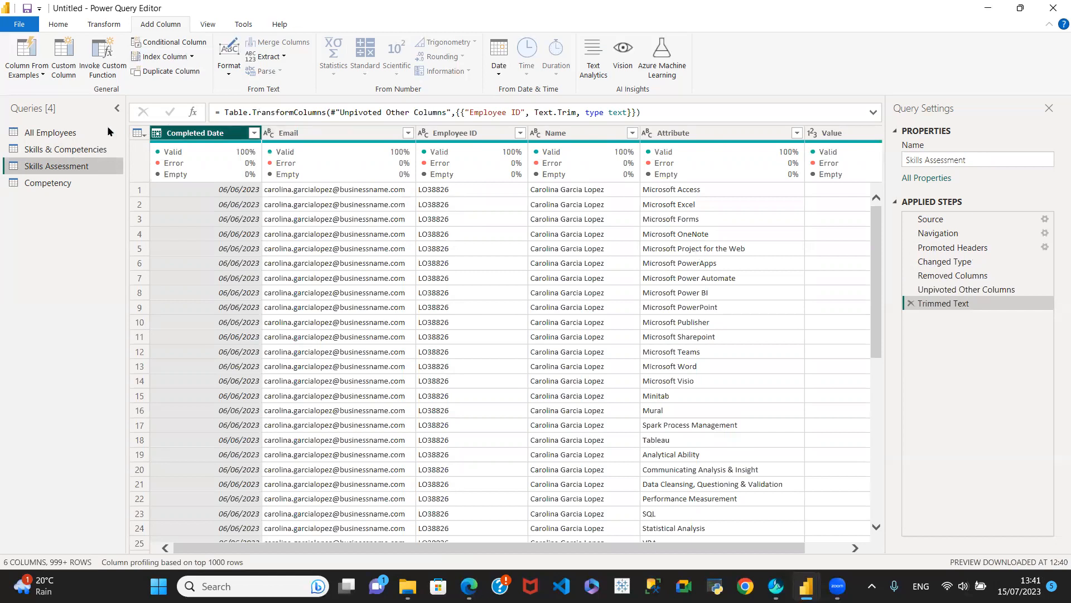
pyautogui.click(65, 133)
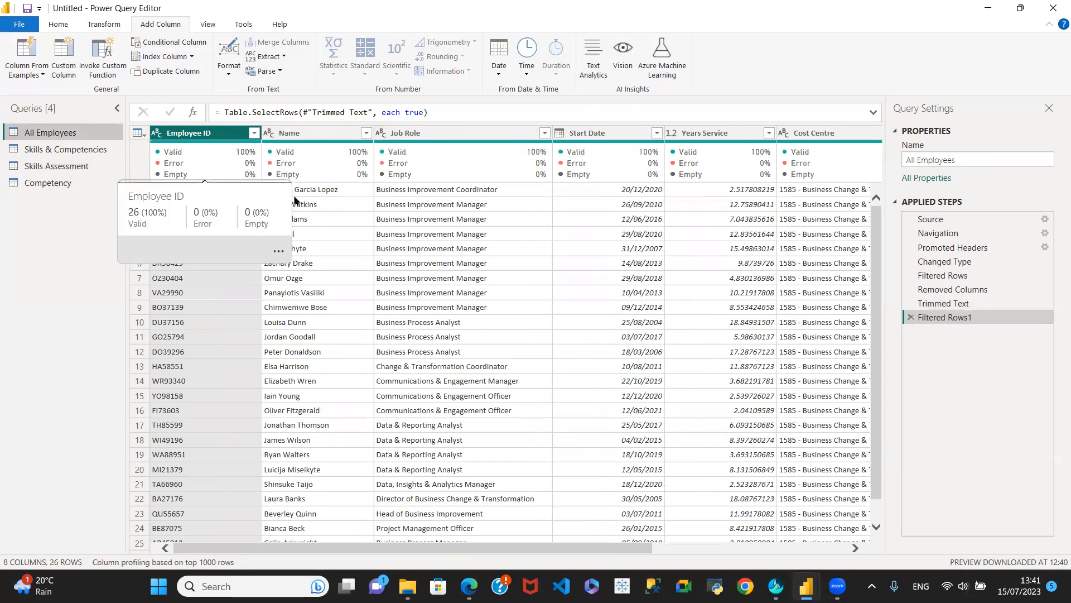
pyautogui.click(42, 168)
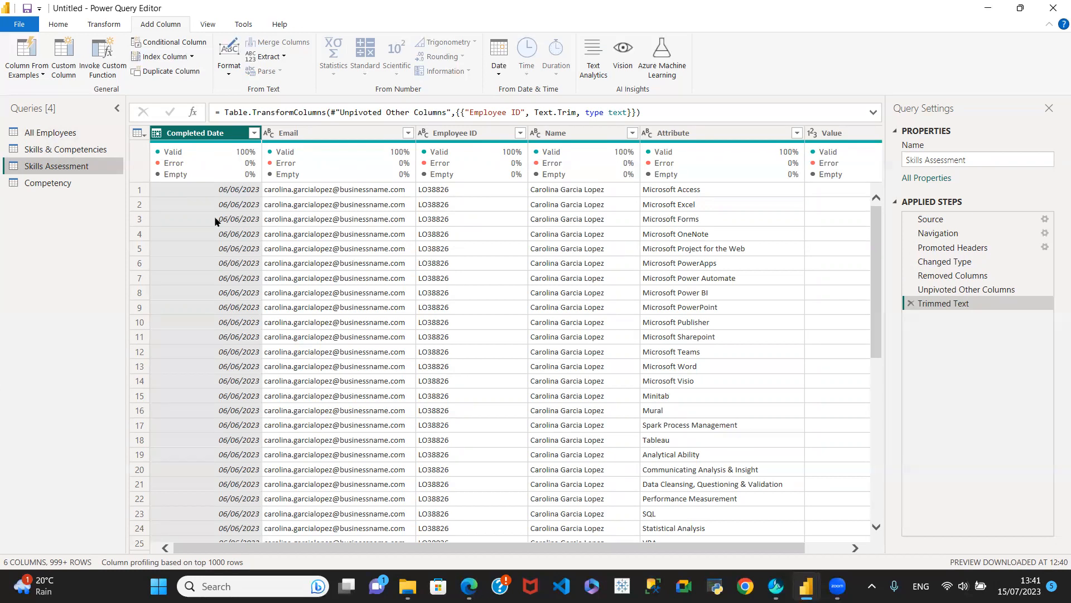
pyautogui.click(76, 151)
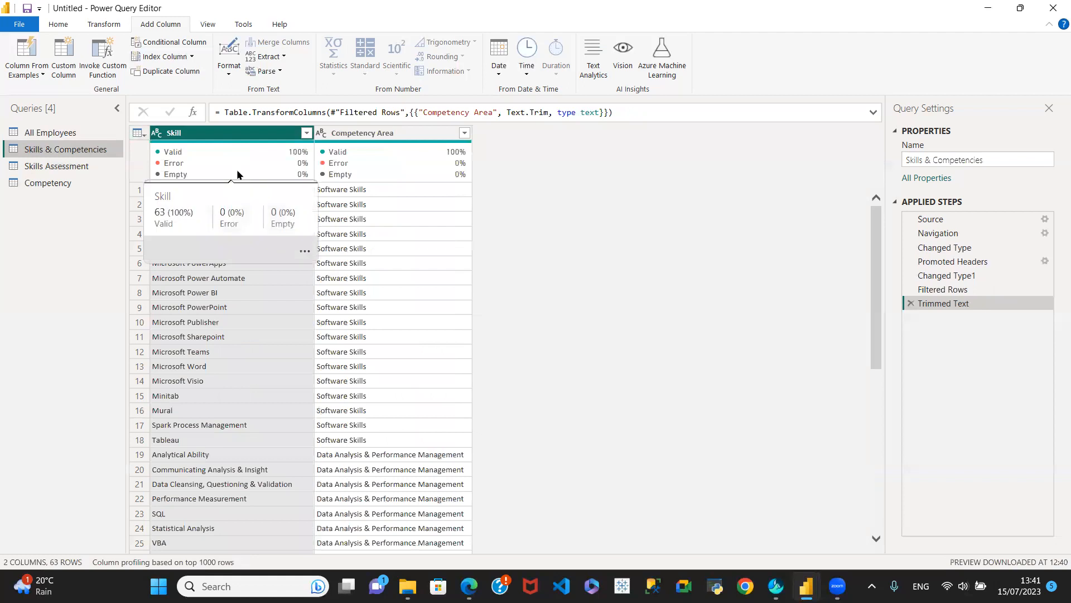
pyautogui.moveTo(392, 185)
pyautogui.click(82, 170)
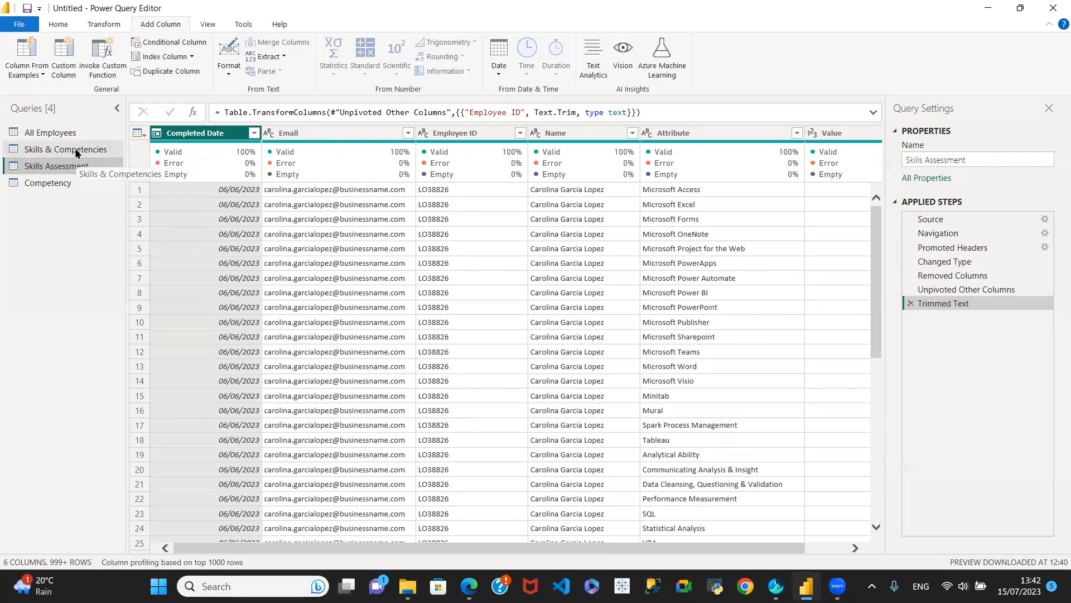
pyautogui.click(77, 150)
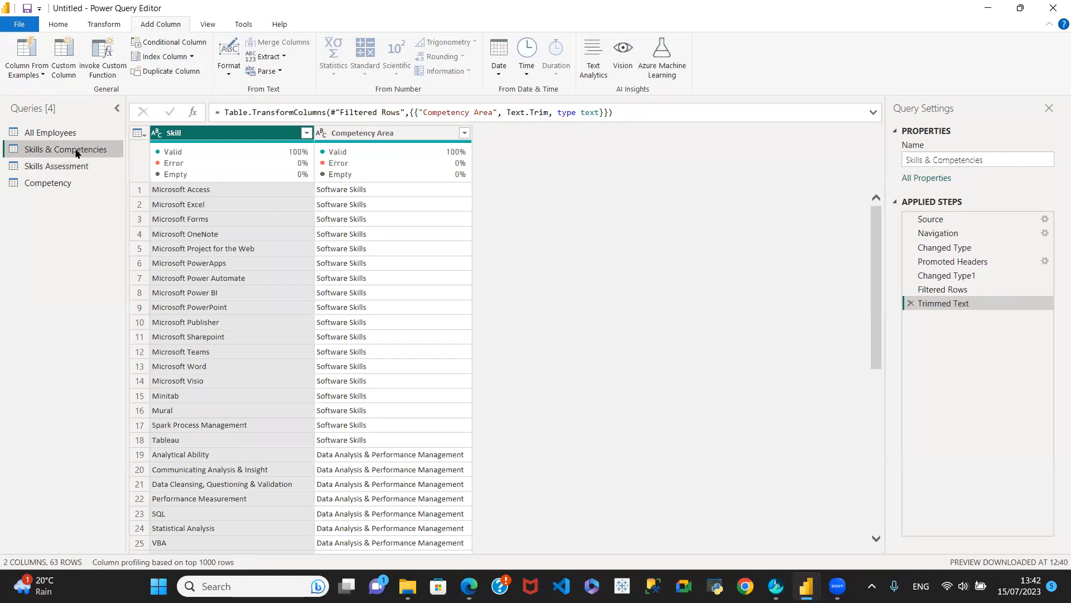
pyautogui.click(69, 169)
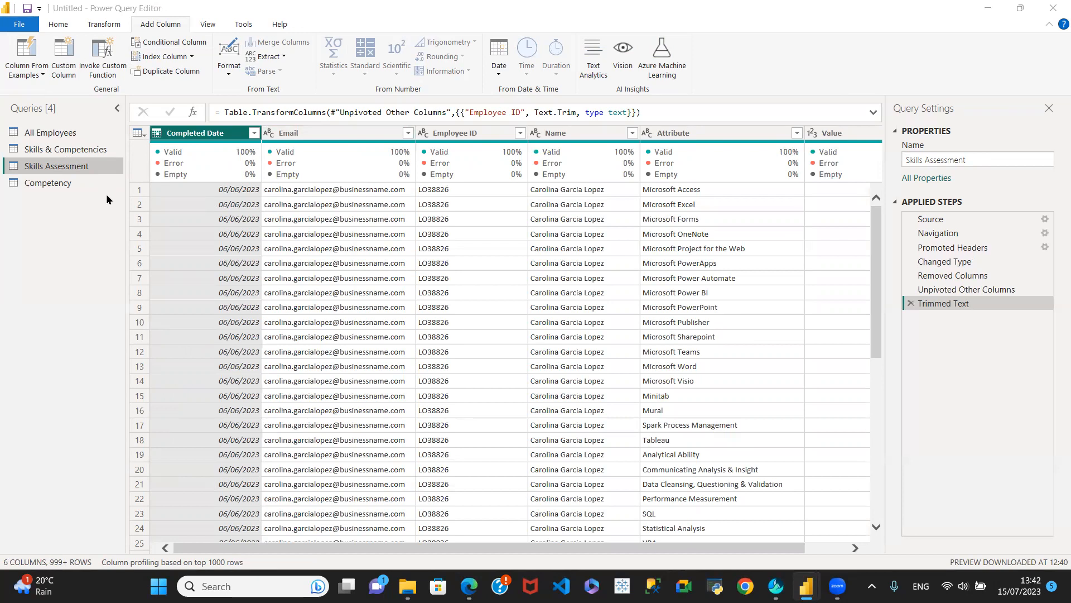
pyautogui.click(73, 134)
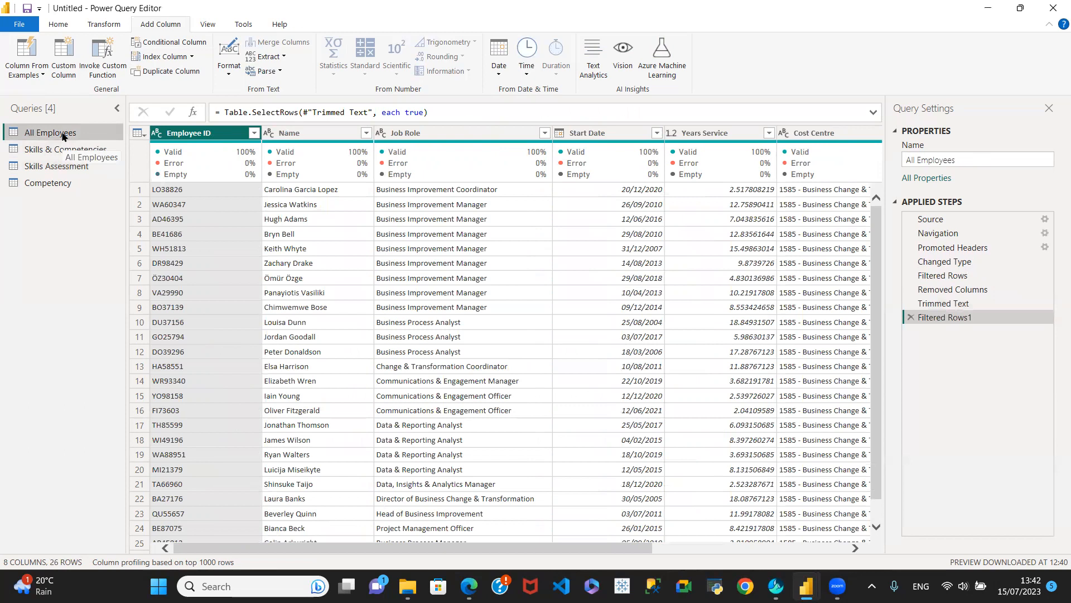
pyautogui.click(65, 167)
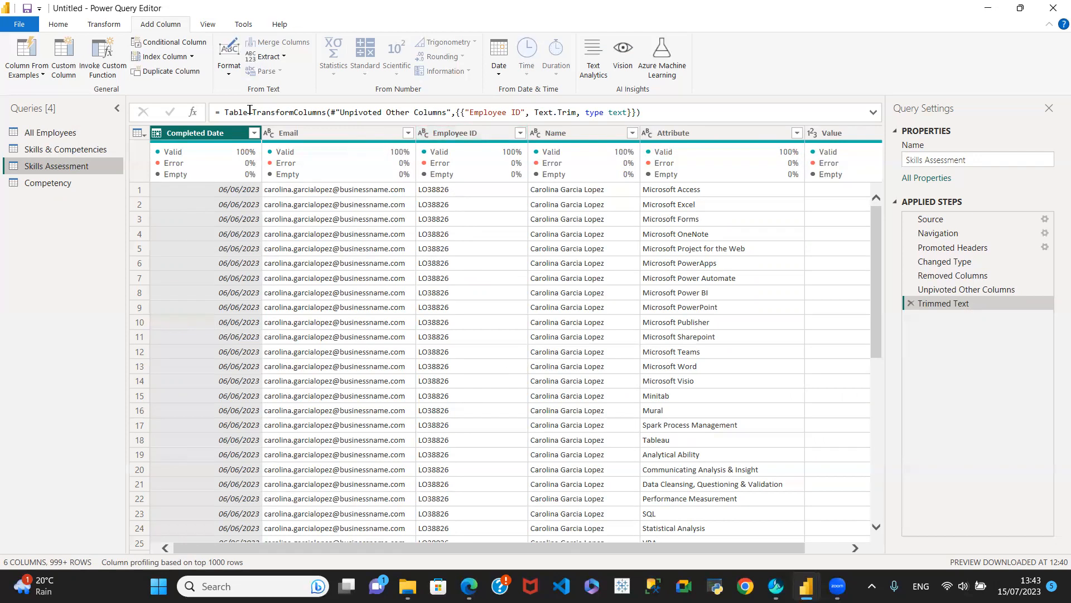
pyautogui.click(65, 151)
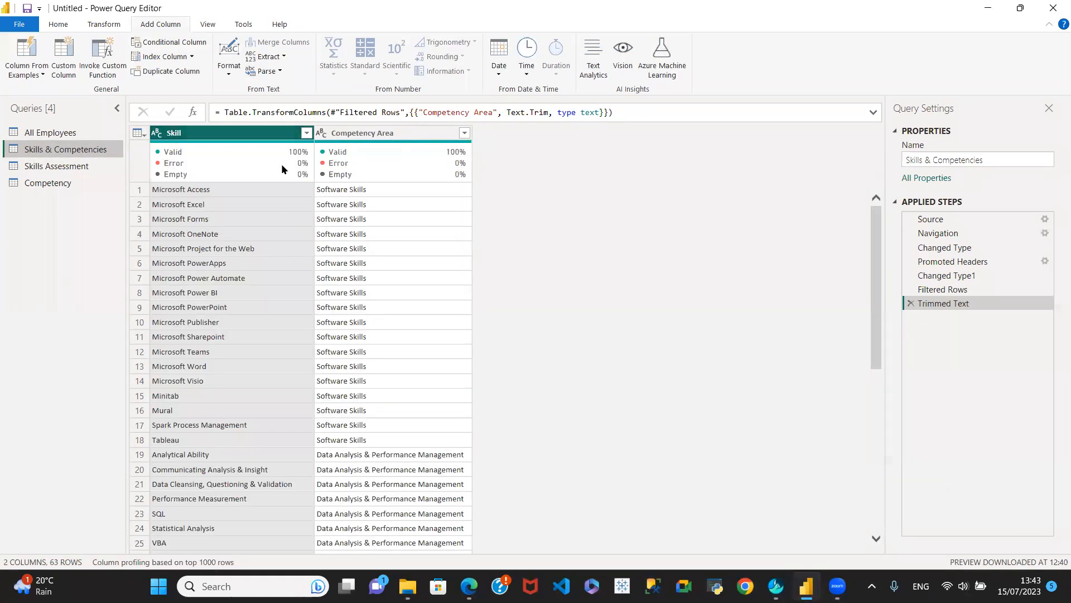
pyautogui.moveTo(283, 169)
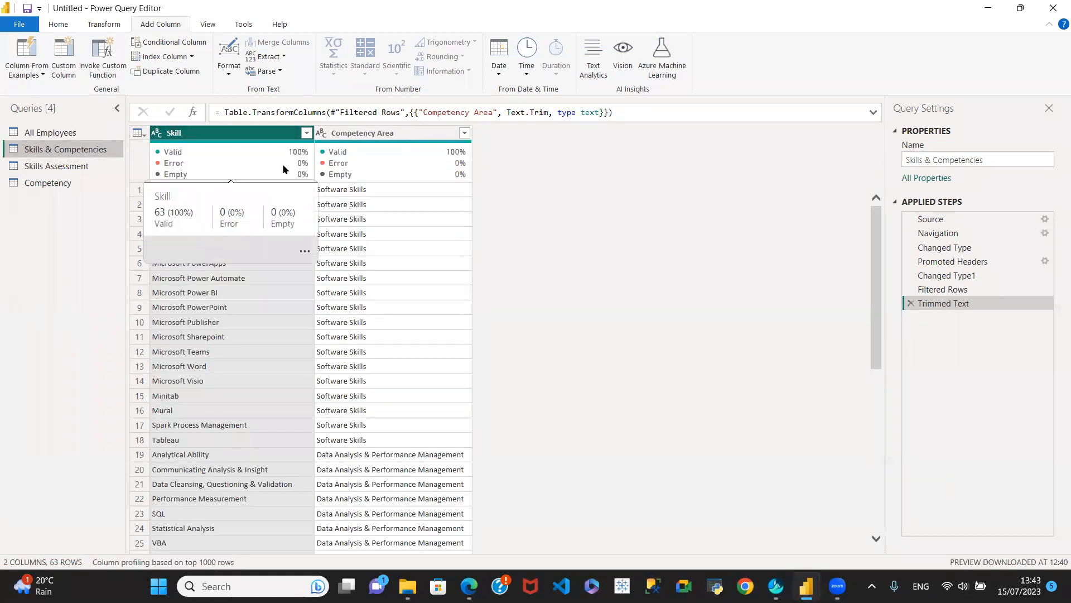
pyautogui.click(81, 132)
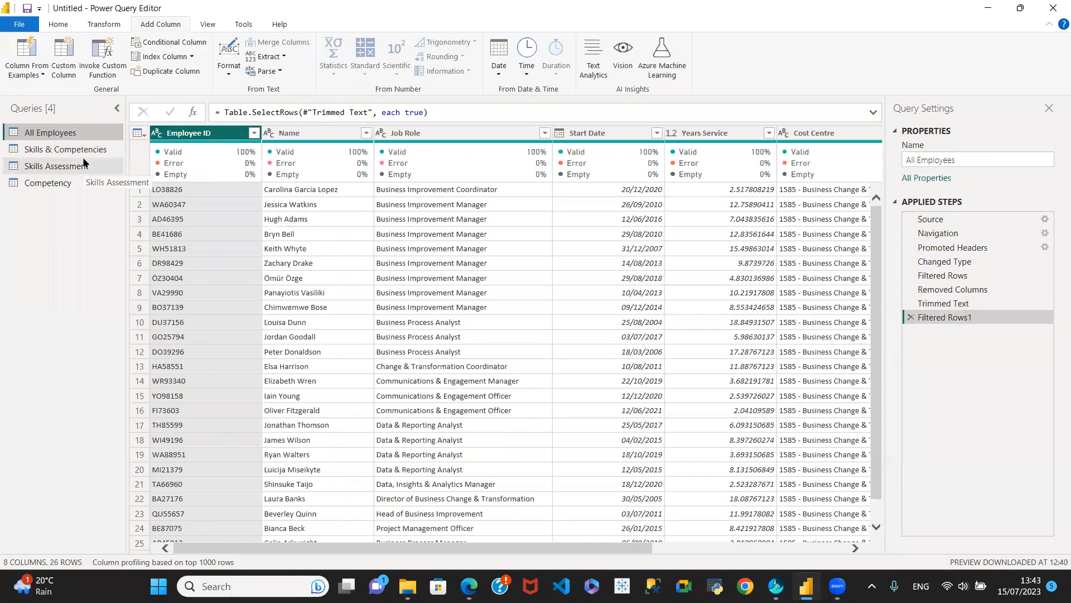
# Step: Add an index column starting from 1 to the Skills & Competencies query and open its column name for editing
pyautogui.click(74, 151)
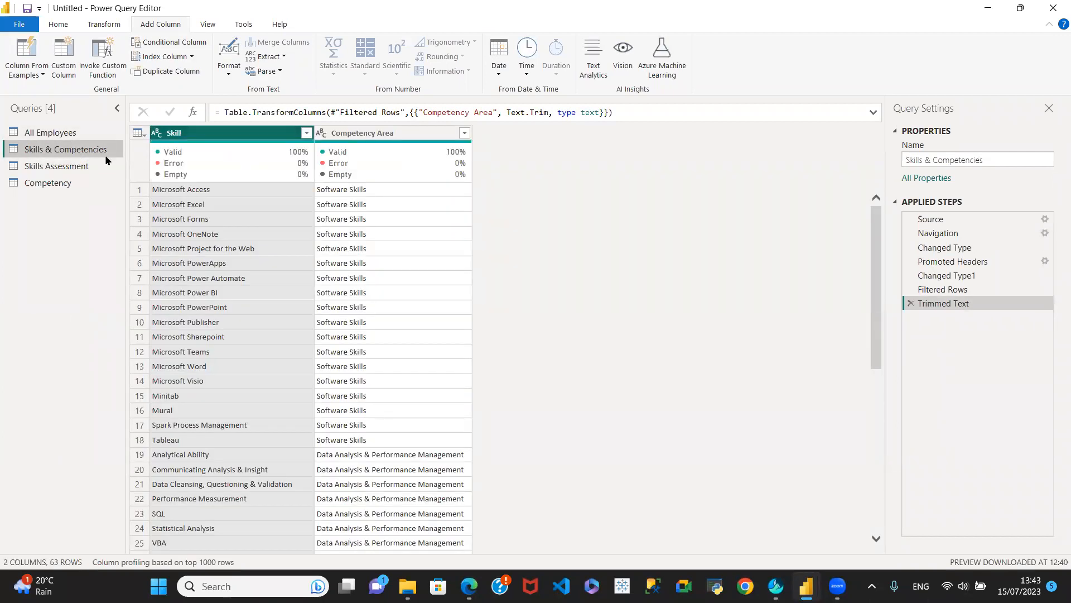
pyautogui.moveTo(222, 178)
pyautogui.moveTo(875, 261); pyautogui.dragTo(874, 129)
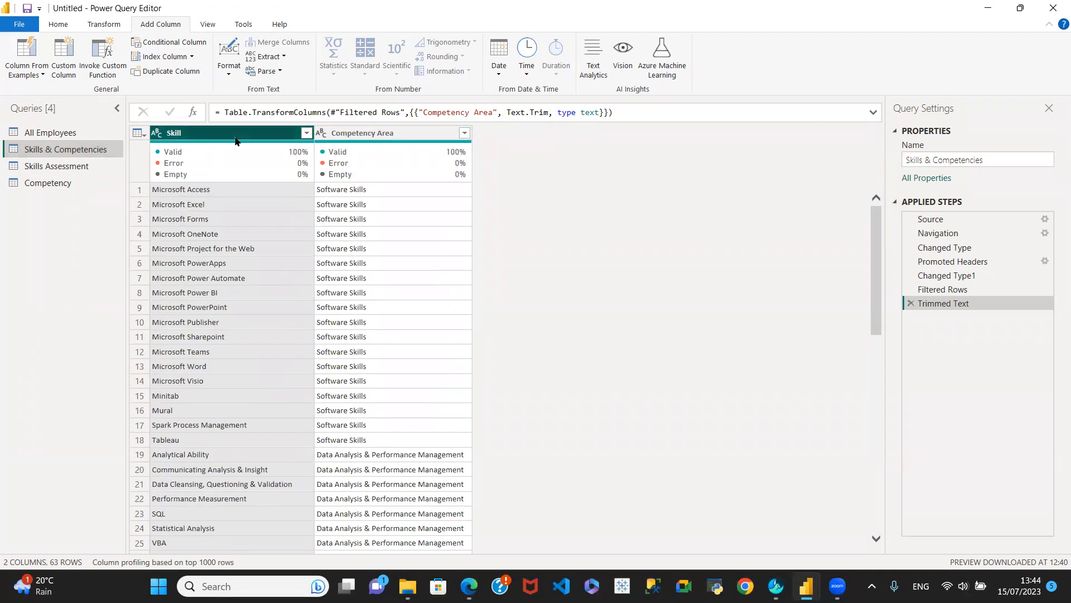
pyautogui.click(192, 57)
pyautogui.click(168, 88)
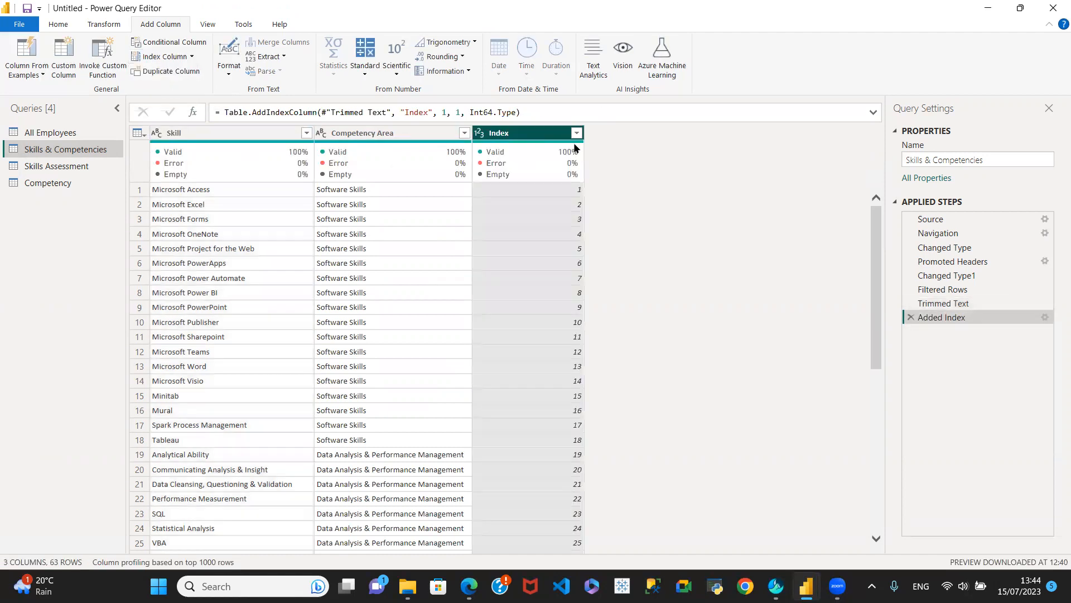
pyautogui.doubleClick(517, 129)
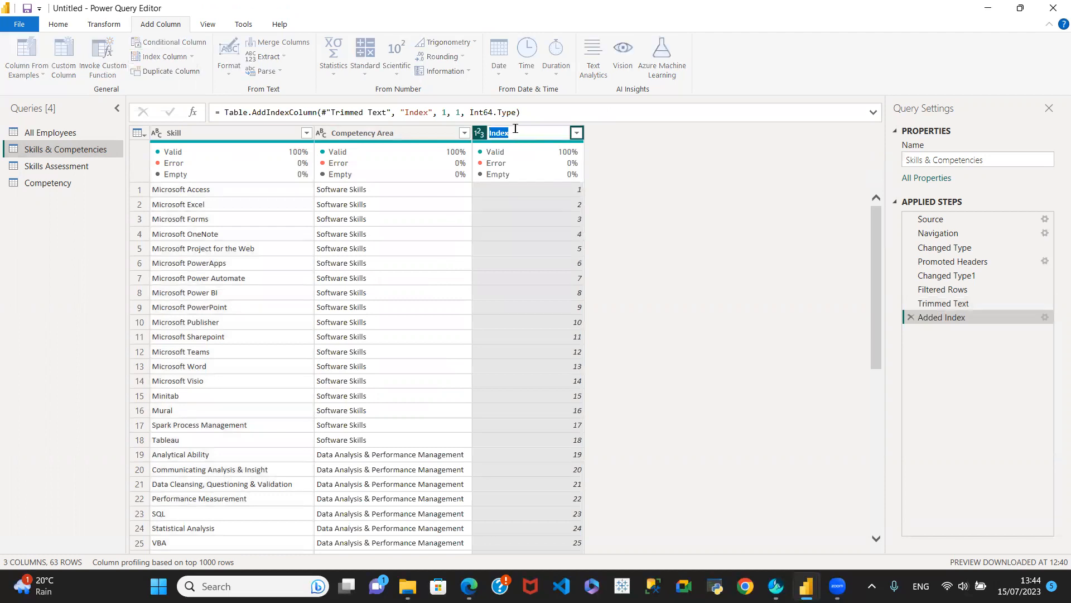
# Step: Rename the index column of the Skills & Competencies query as Skills_ID
pyautogui.write('Skills_ID')
pyautogui.press('Return')
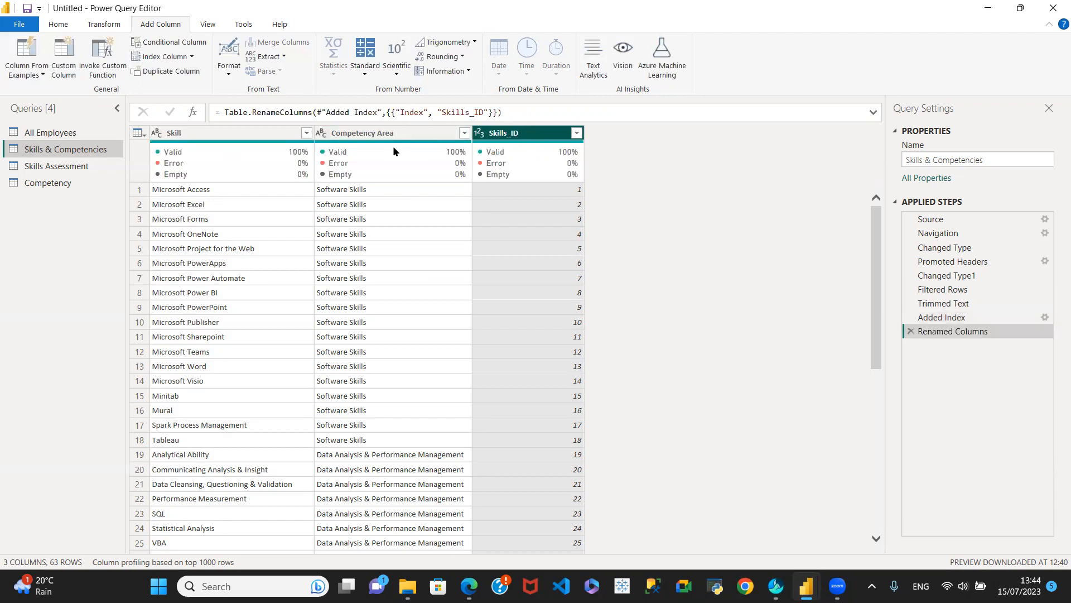
# Step: In the Skills Assessment query, rename the Attribute column as Skills
pyautogui.moveTo(524, 177)
pyautogui.moveTo(56, 166); pyautogui.dragTo(55, 167)
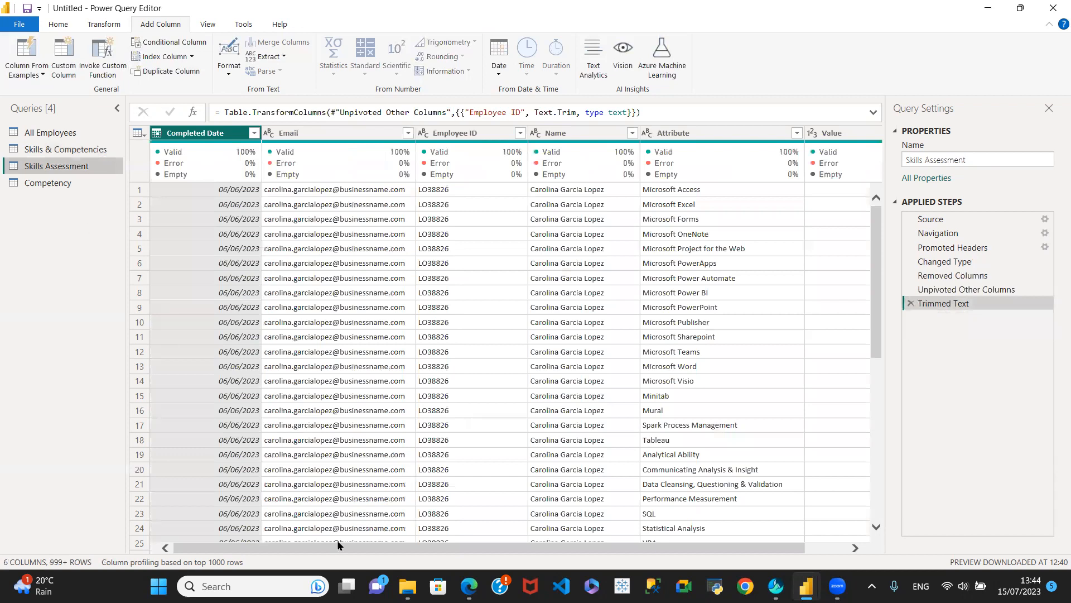
pyautogui.moveTo(337, 546); pyautogui.dragTo(385, 546)
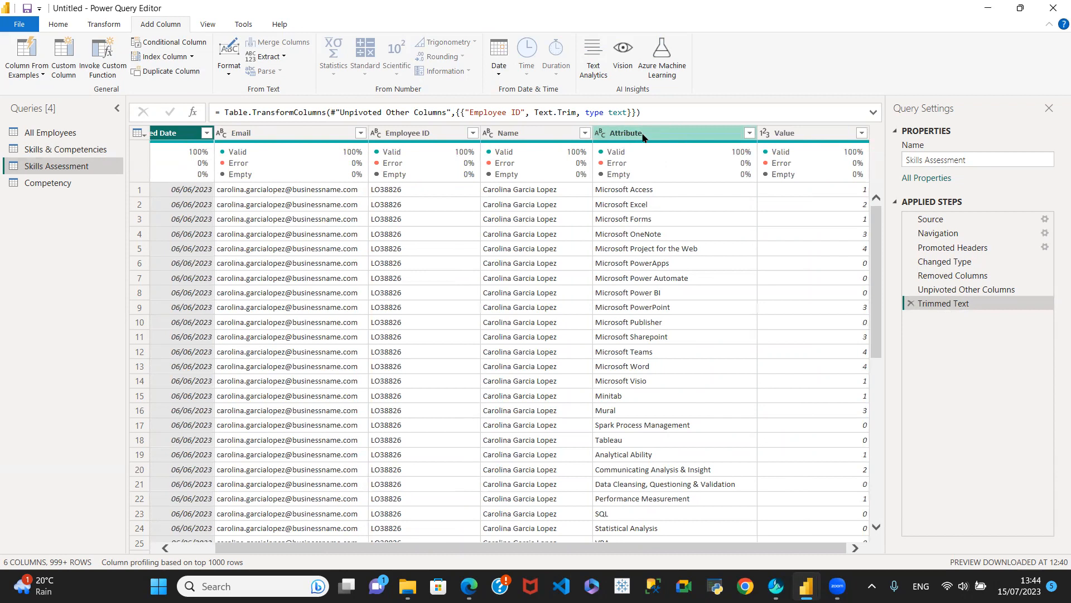
pyautogui.click(75, 150)
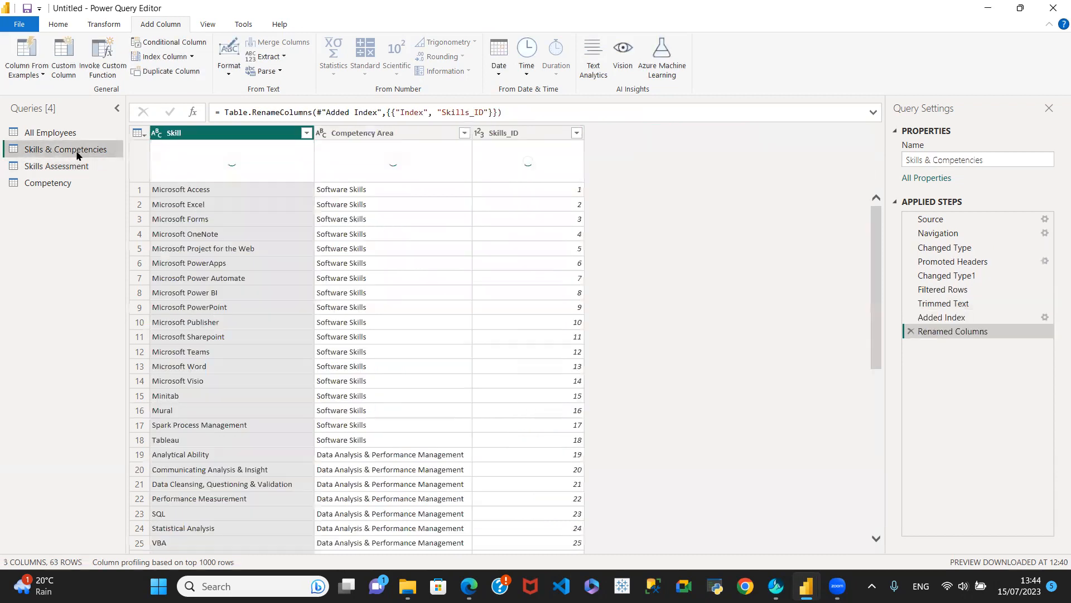
pyautogui.click(72, 167)
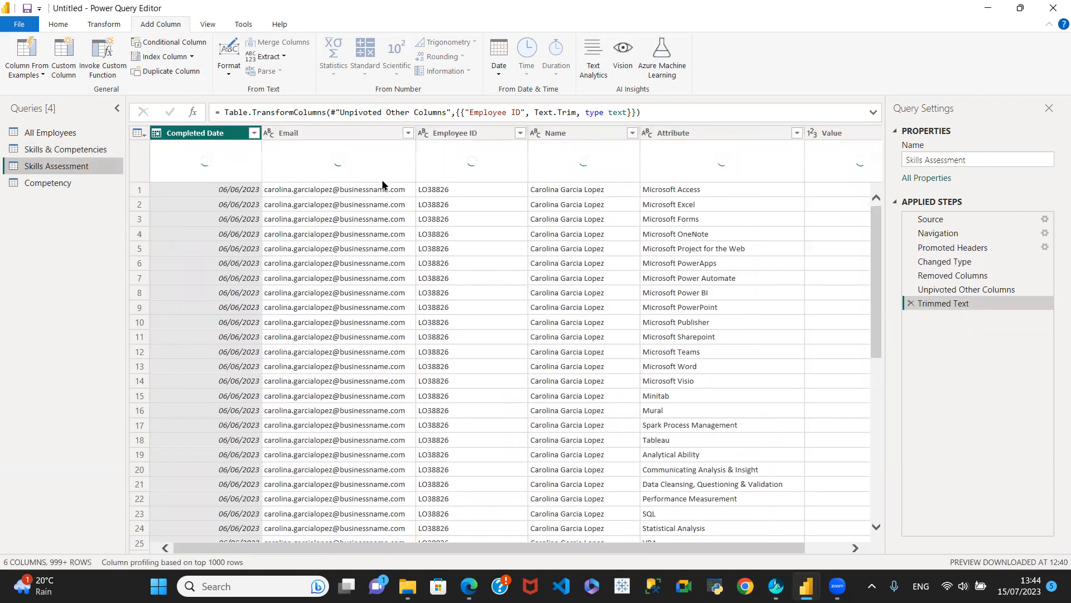
pyautogui.doubleClick(687, 134)
pyautogui.write('Skill')
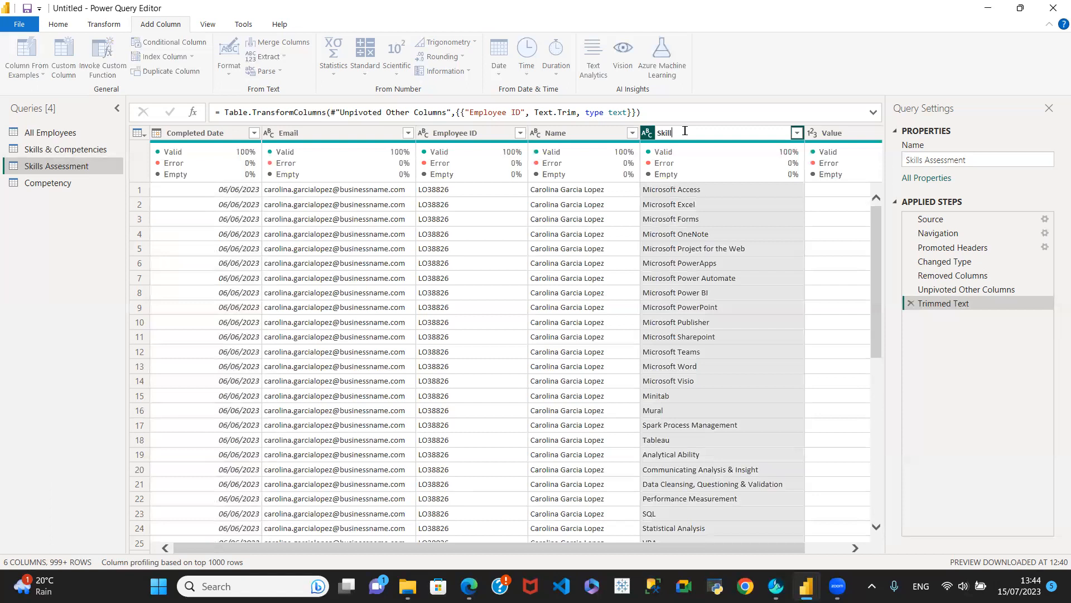
pyautogui.write('s')
pyautogui.press('Return')
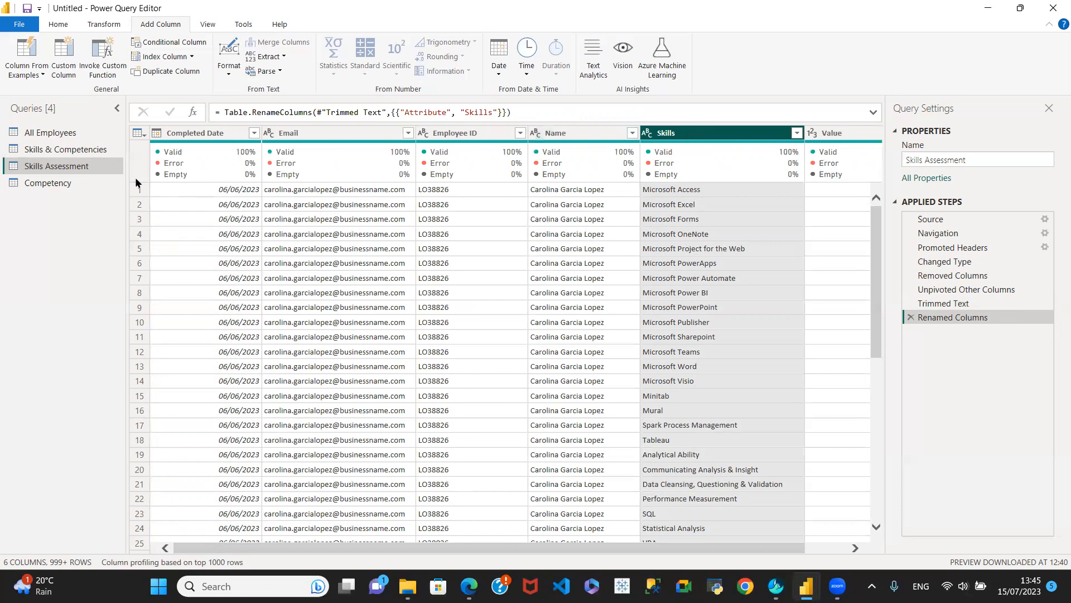
# Step: Compare the skill columns of the Skills & Competencies and Skills Assessment queries
pyautogui.click(58, 149)
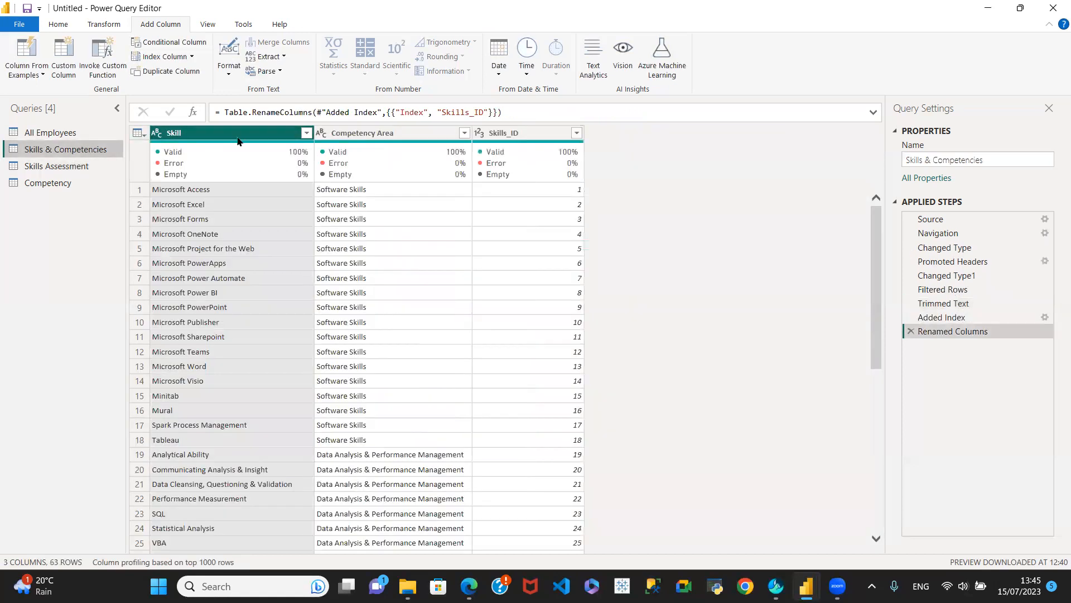
pyautogui.click(64, 166)
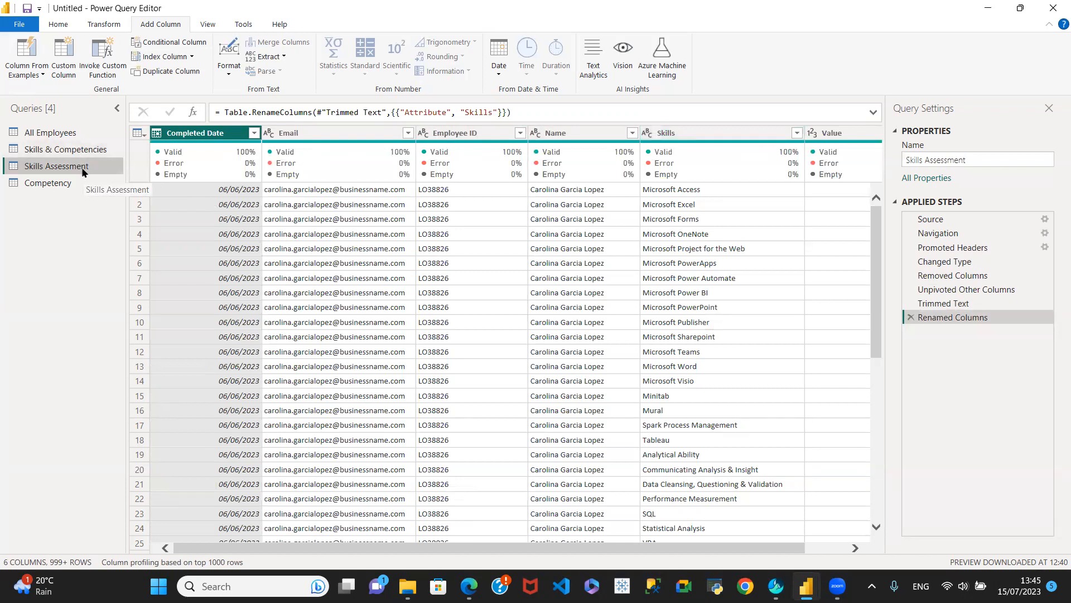
pyautogui.click(88, 150)
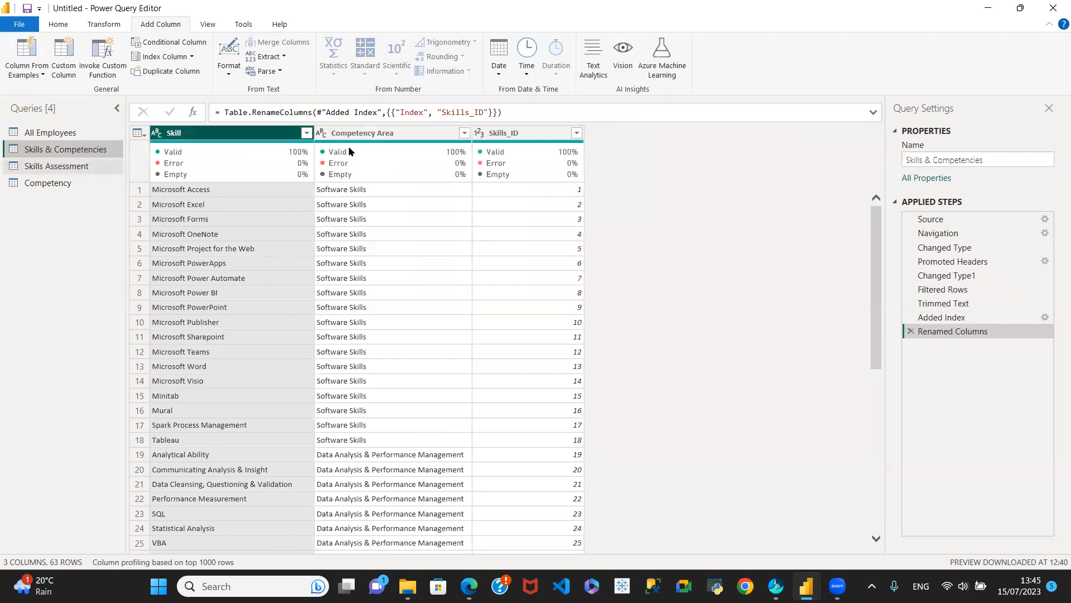
pyautogui.click(66, 171)
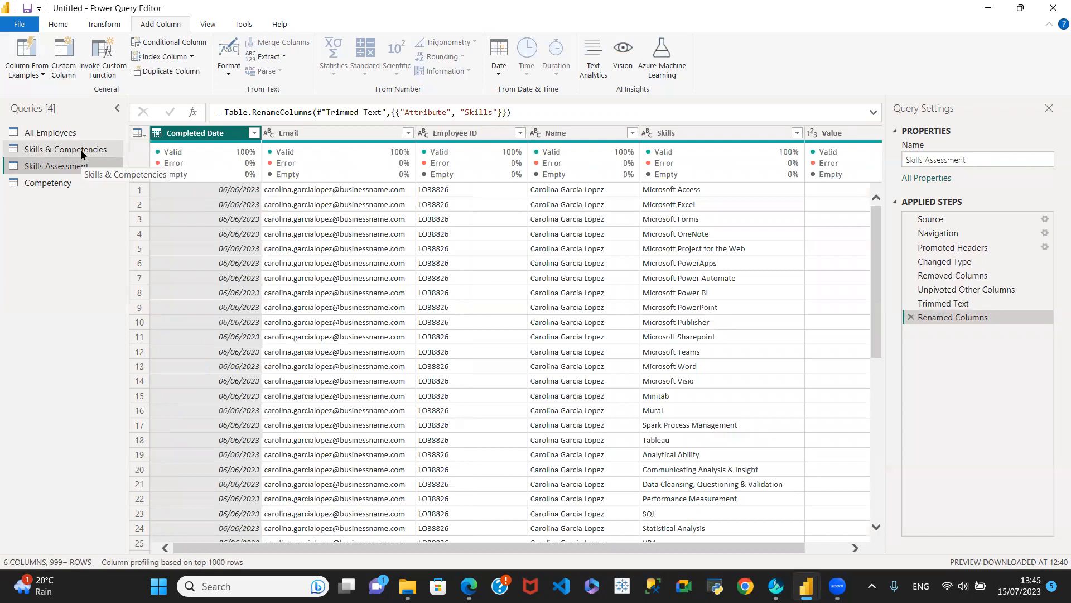
pyautogui.click(82, 149)
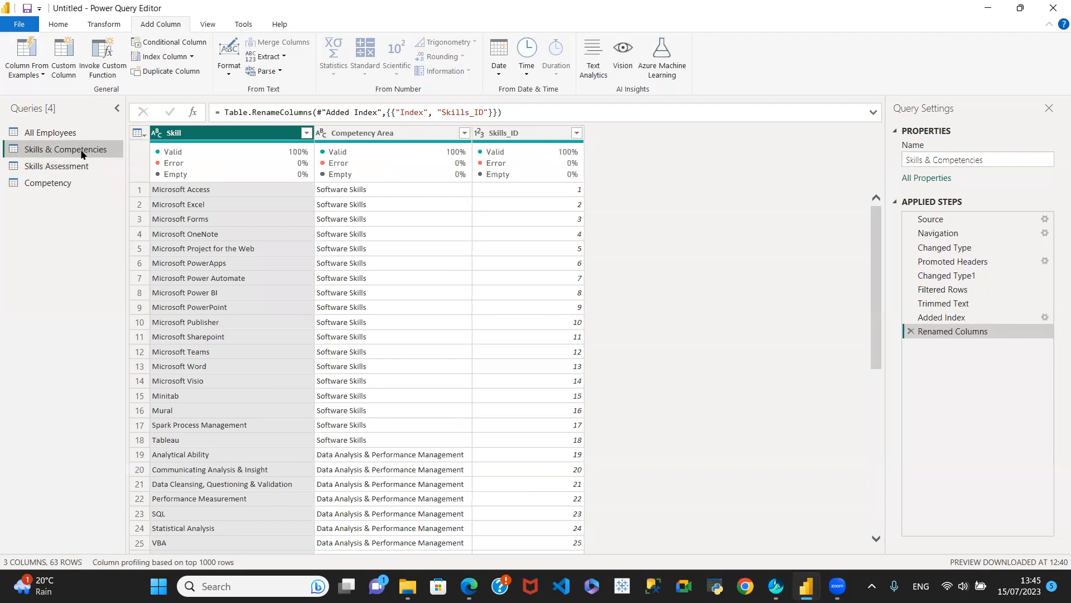
# Step: Close the query editor while trying to apply the query changes, and review the load report before dismissing it
pyautogui.click(62, 26)
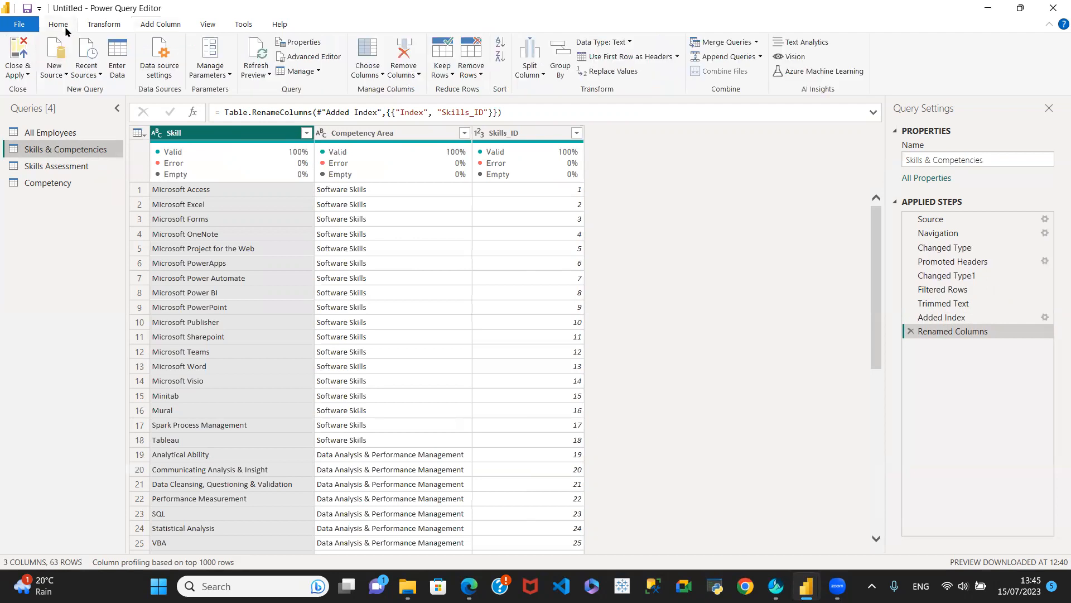
pyautogui.click(26, 75)
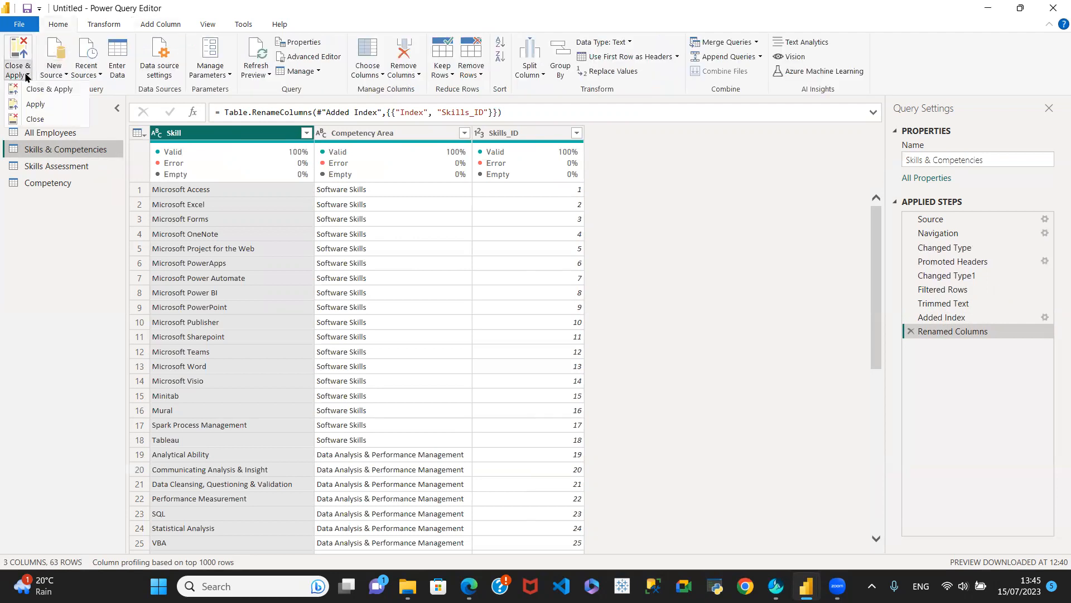
pyautogui.click(54, 88)
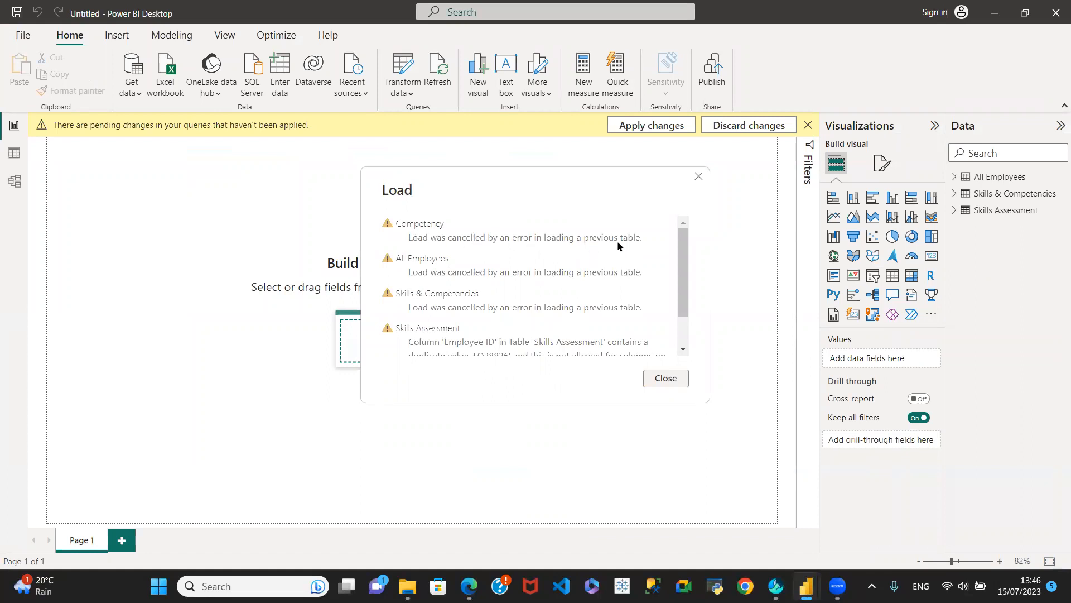
pyautogui.click(684, 340)
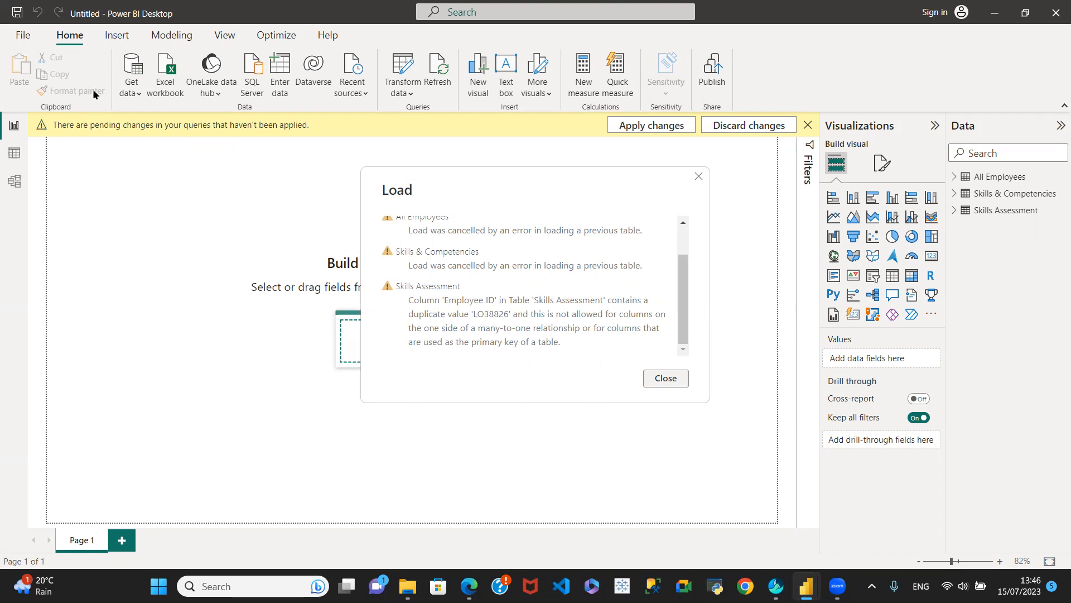
pyautogui.click(665, 377)
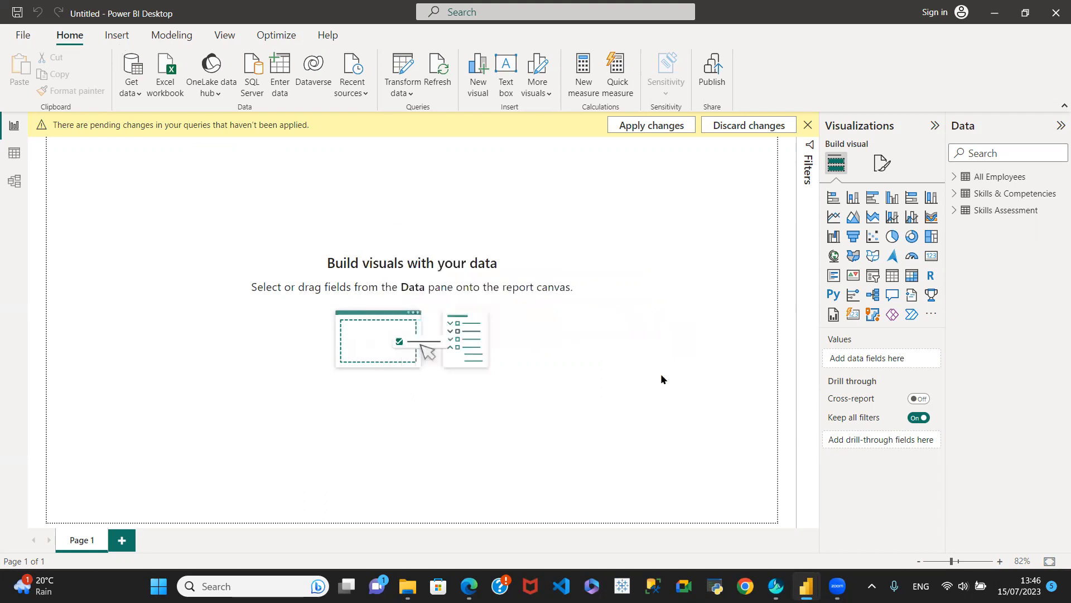
# Step: In the data model, delete the relationship between Skills Assessment and All Employees and dismiss the pending changes notice
pyautogui.click(15, 184)
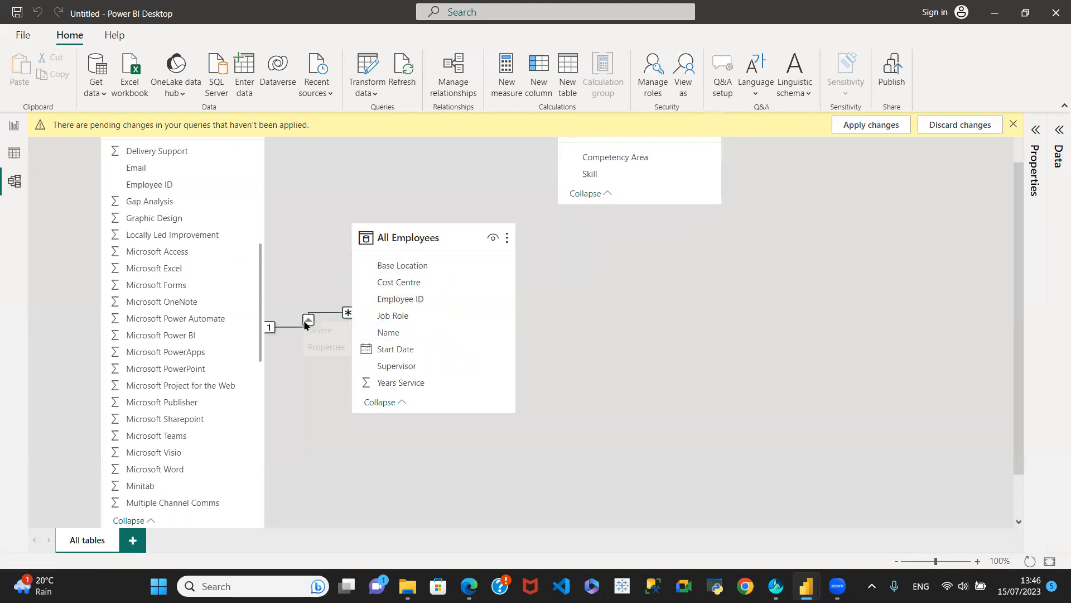
pyautogui.rightClick(305, 326)
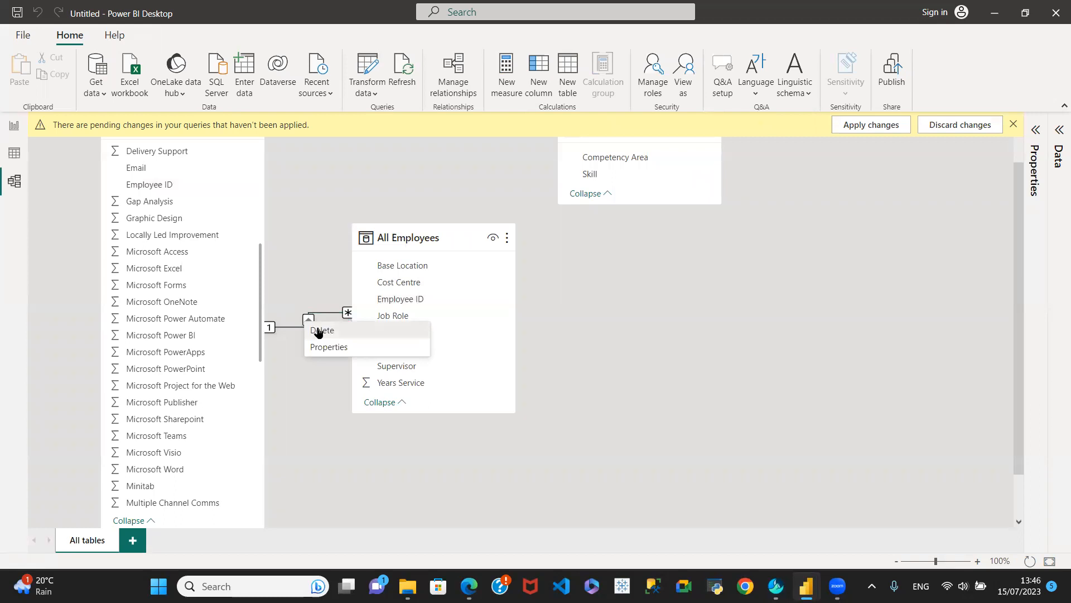
pyautogui.click(318, 328)
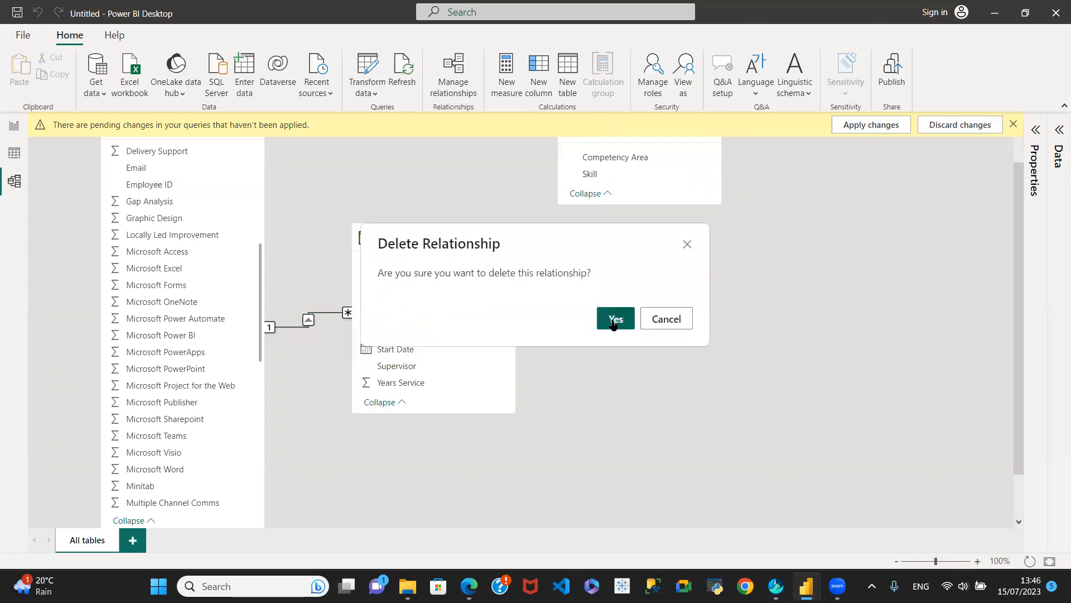
pyautogui.click(613, 319)
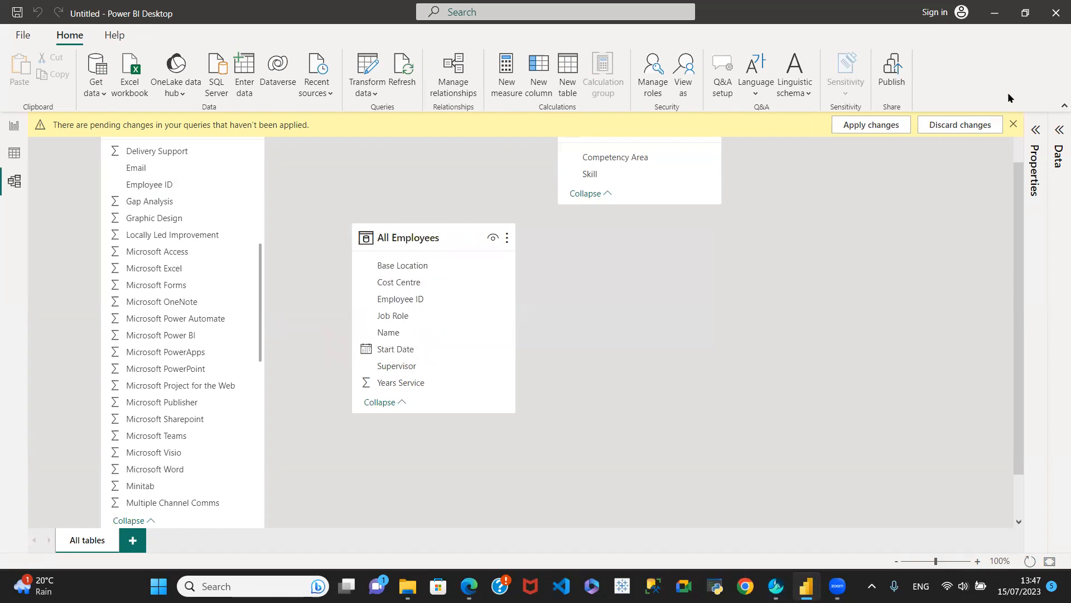
pyautogui.click(1014, 123)
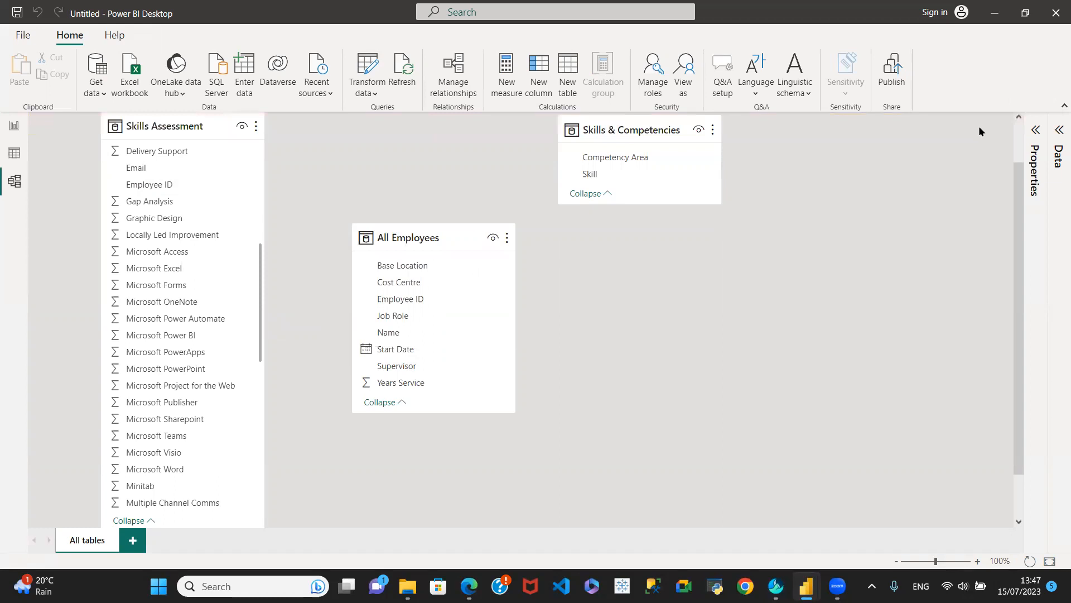
pyautogui.click(1017, 128)
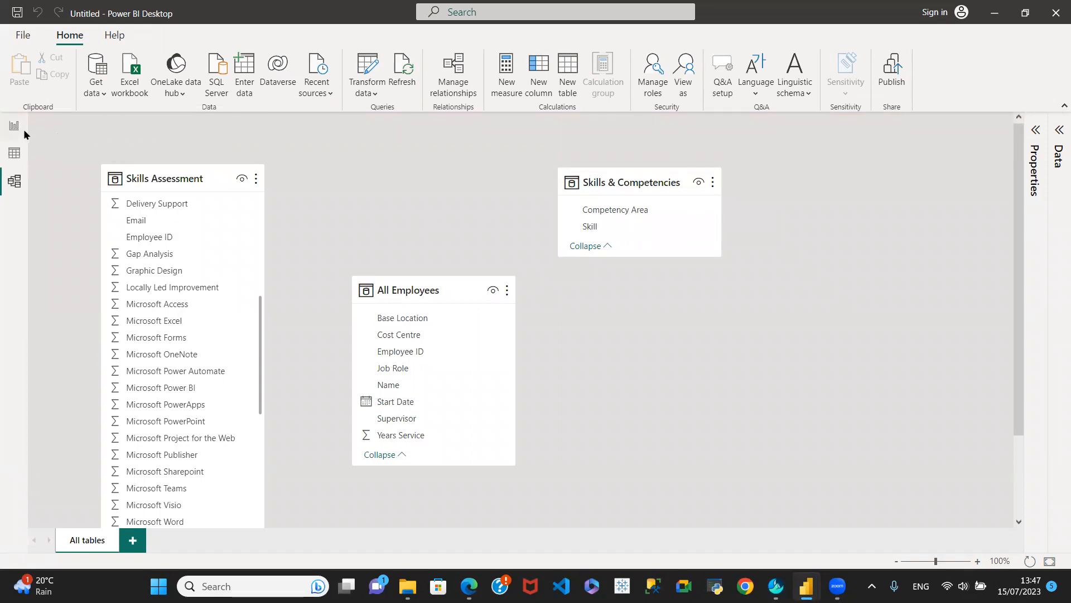
# Step: Reopen the query editor, and close it again with the query changes applied to the model
pyautogui.click(372, 95)
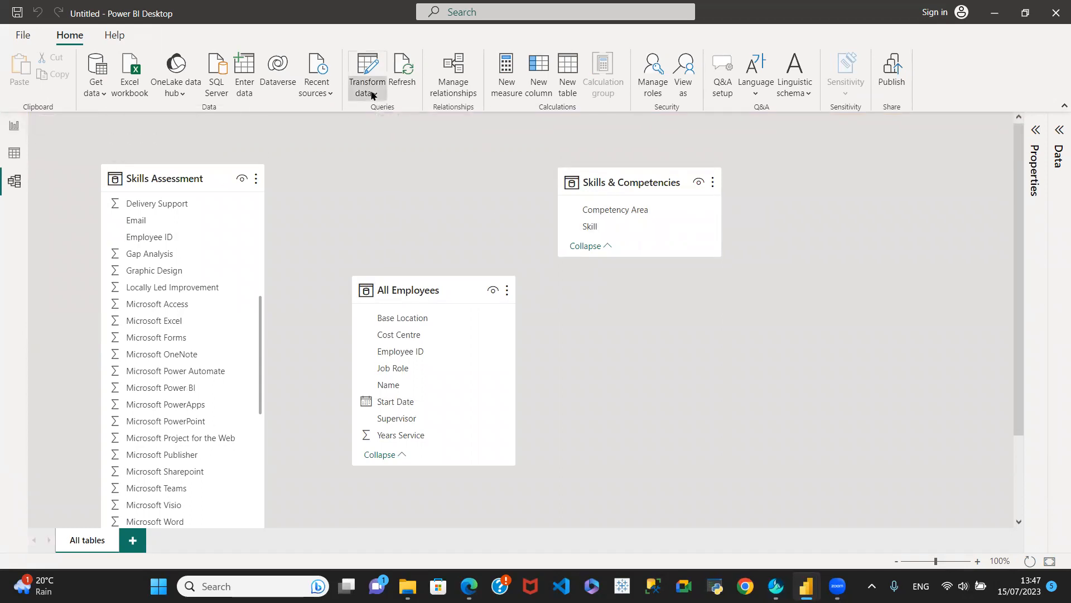
pyautogui.click(408, 115)
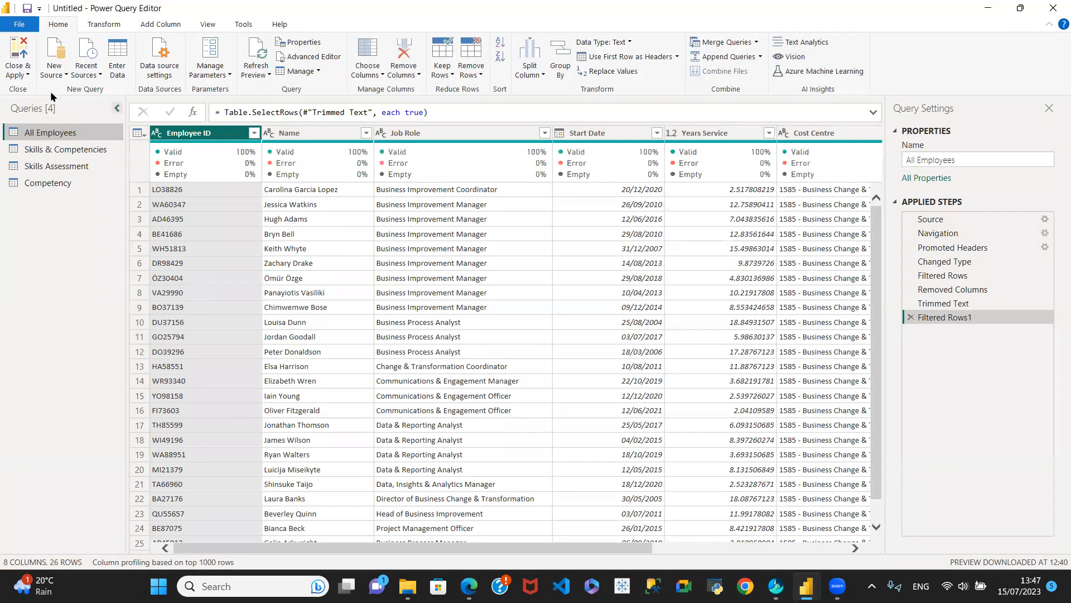
pyautogui.click(23, 69)
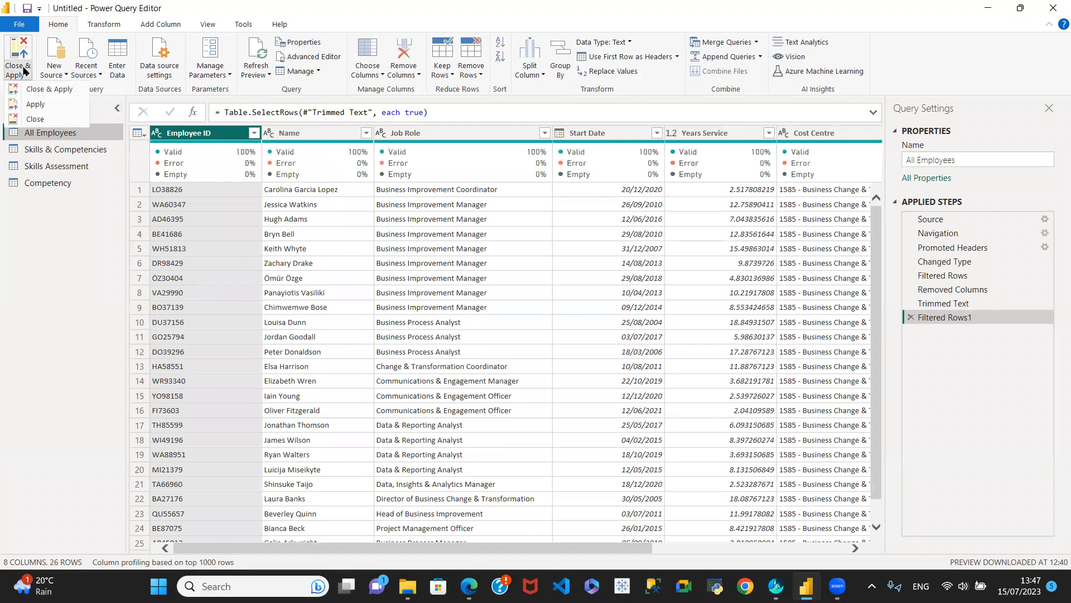
pyautogui.click(49, 90)
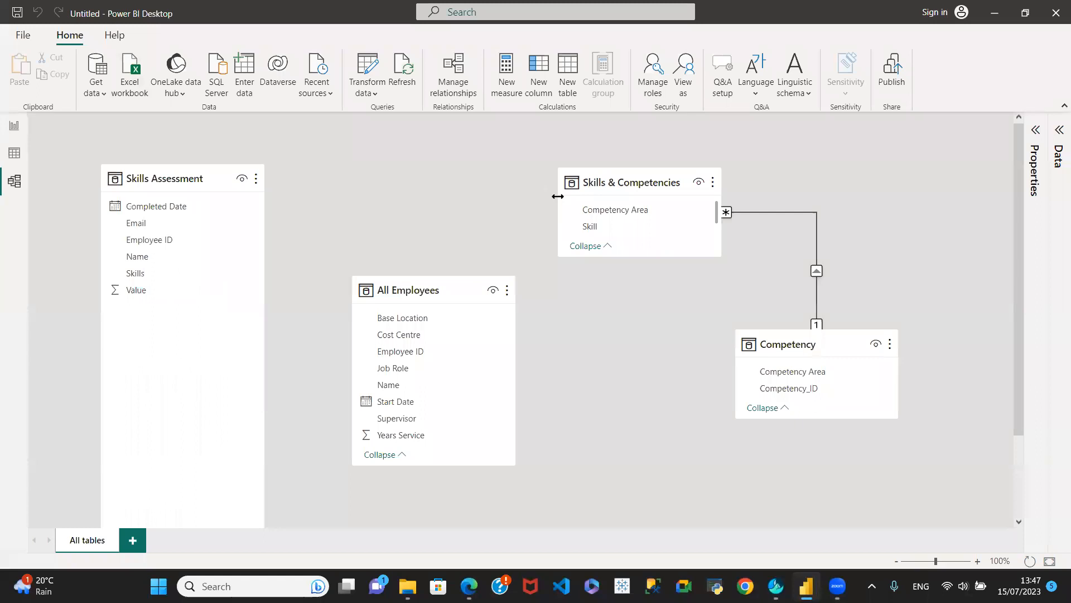
# Step: Rearrange the model diagram by moving Skills Assessment closer to All Employees, shortening its card, and shifting All Employees away from it
pyautogui.click(190, 175)
pyautogui.moveTo(189, 175); pyautogui.dragTo(259, 158)
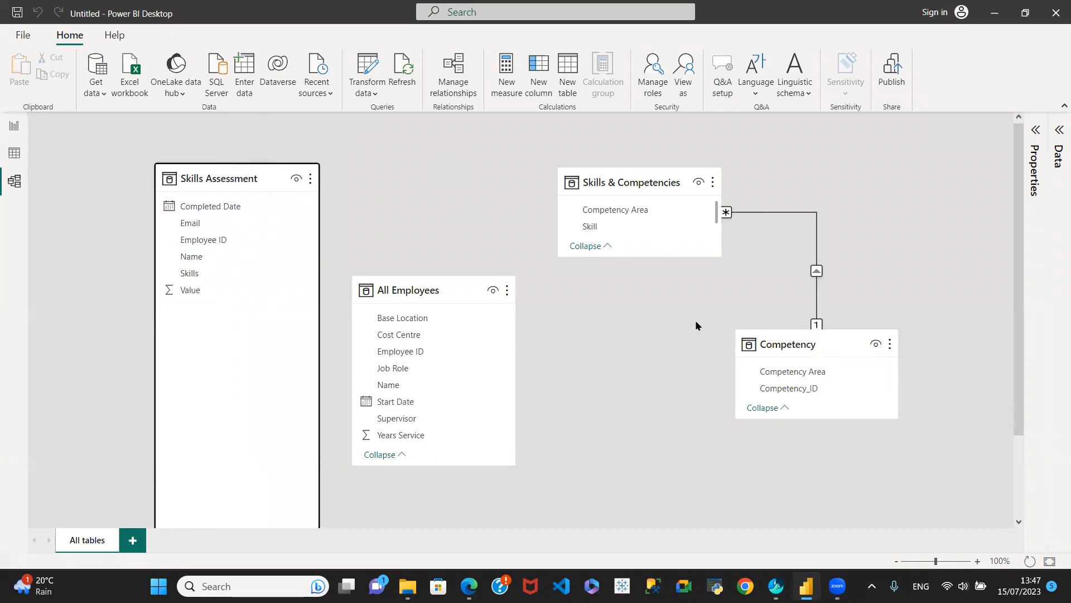
pyautogui.moveTo(1021, 240); pyautogui.dragTo(1019, 338)
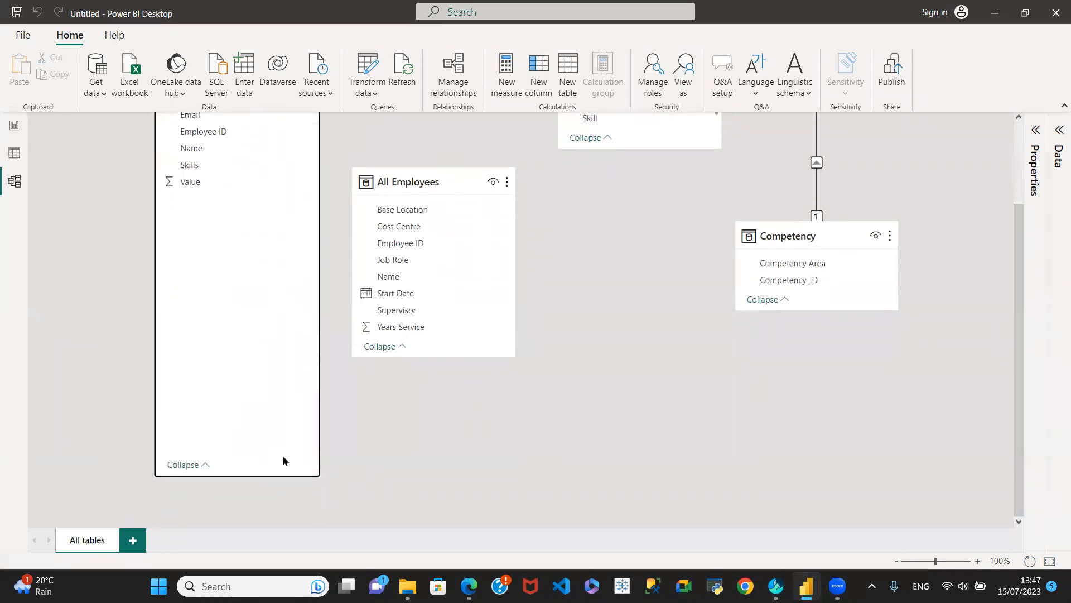
pyautogui.moveTo(258, 474); pyautogui.dragTo(262, 304)
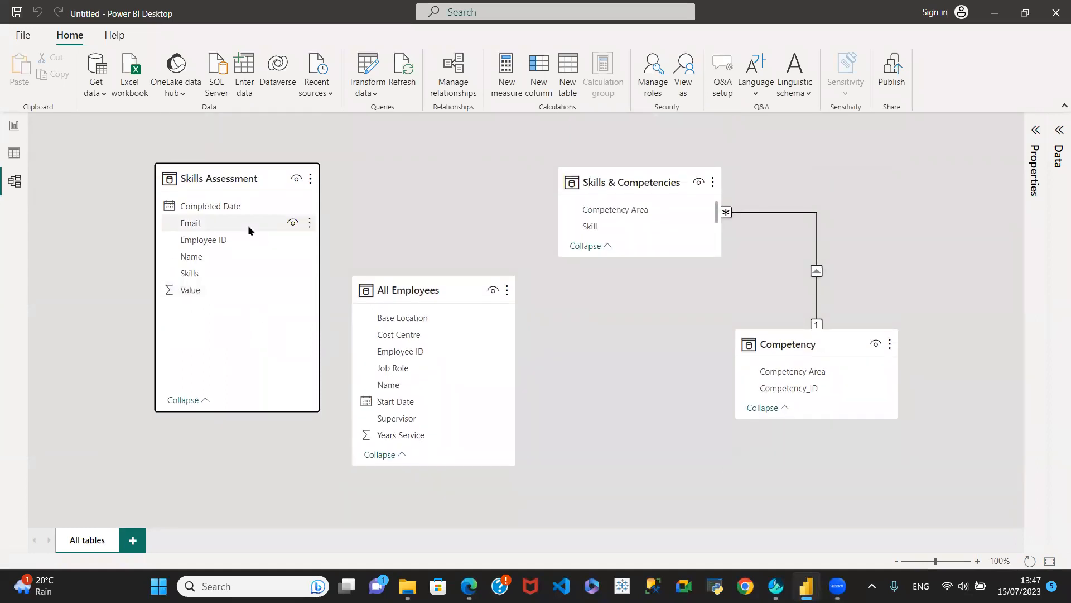
pyautogui.moveTo(242, 411); pyautogui.dragTo(240, 394)
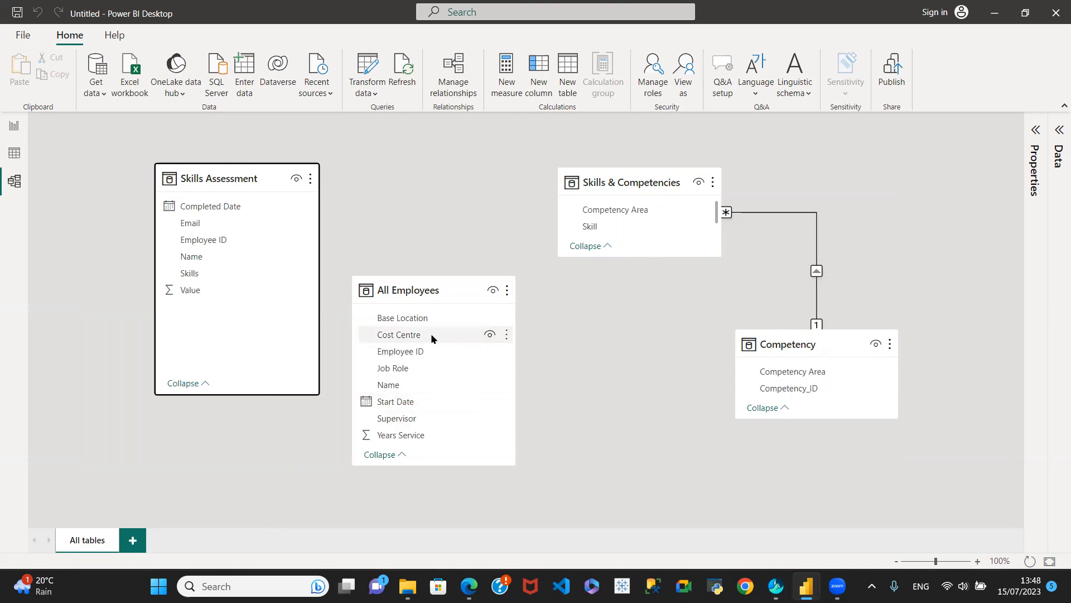
pyautogui.moveTo(406, 294); pyautogui.dragTo(442, 294)
# Step: Try to relate the Employee ID columns of Skills Assessment and All Employees, cancelling the new relationship both times
pyautogui.moveTo(233, 244); pyautogui.dragTo(414, 356)
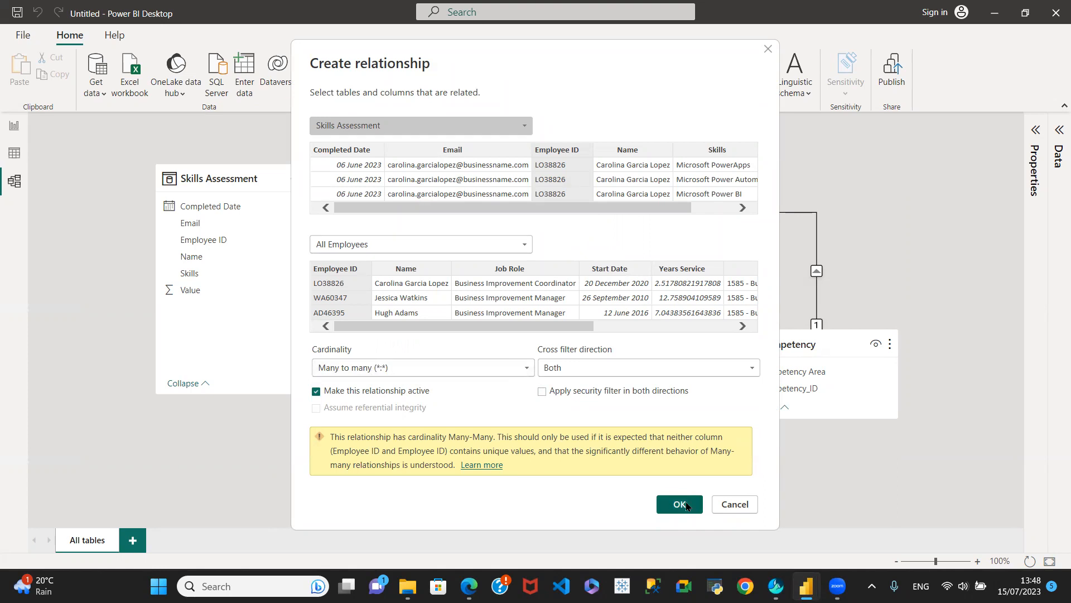
pyautogui.click(735, 504)
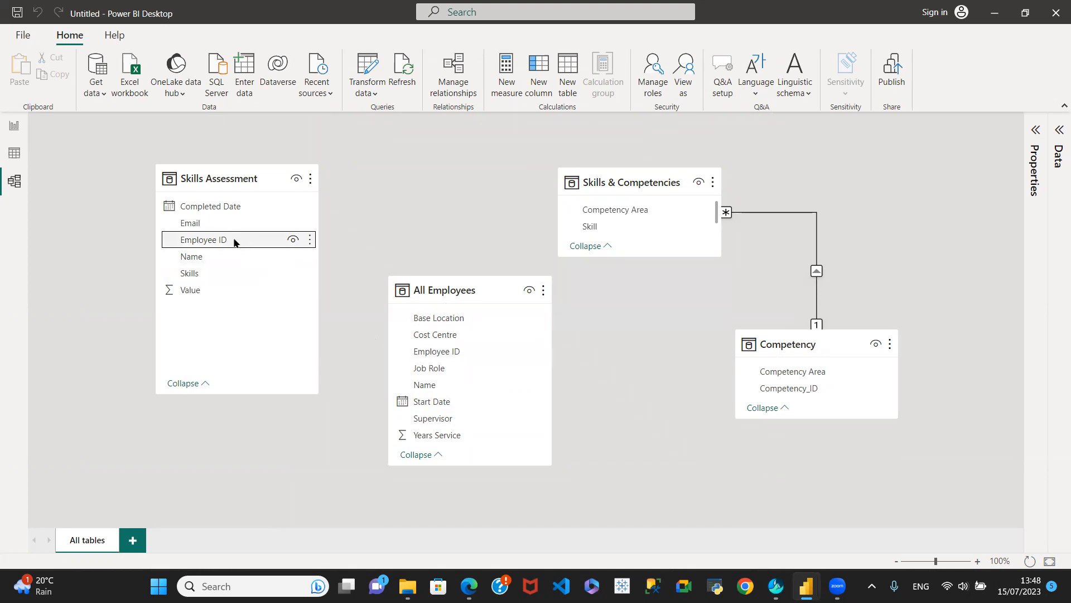
pyautogui.moveTo(227, 243); pyautogui.dragTo(464, 356)
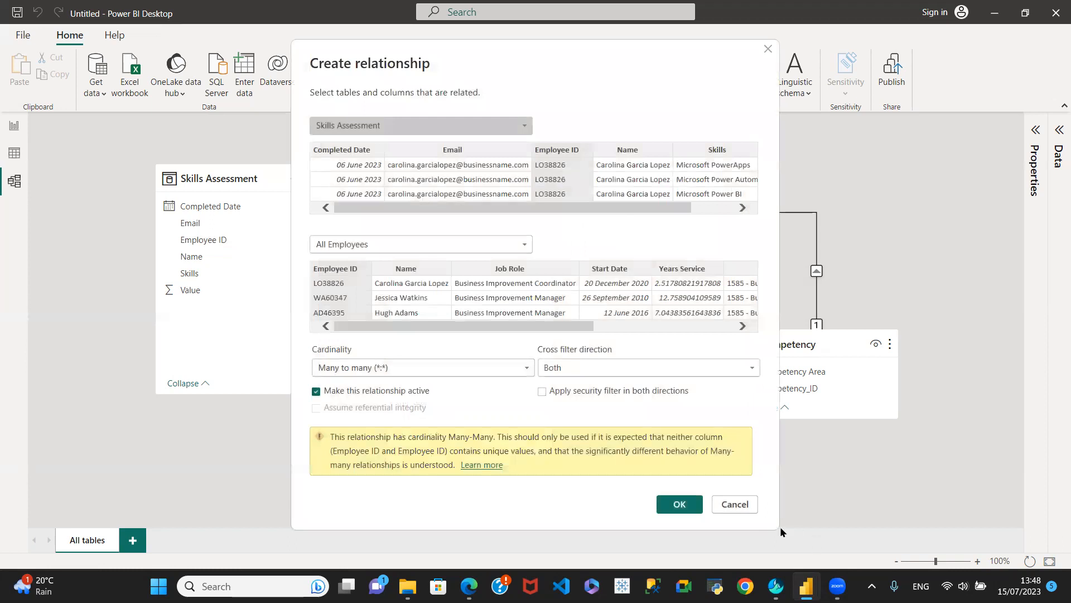
pyautogui.click(734, 504)
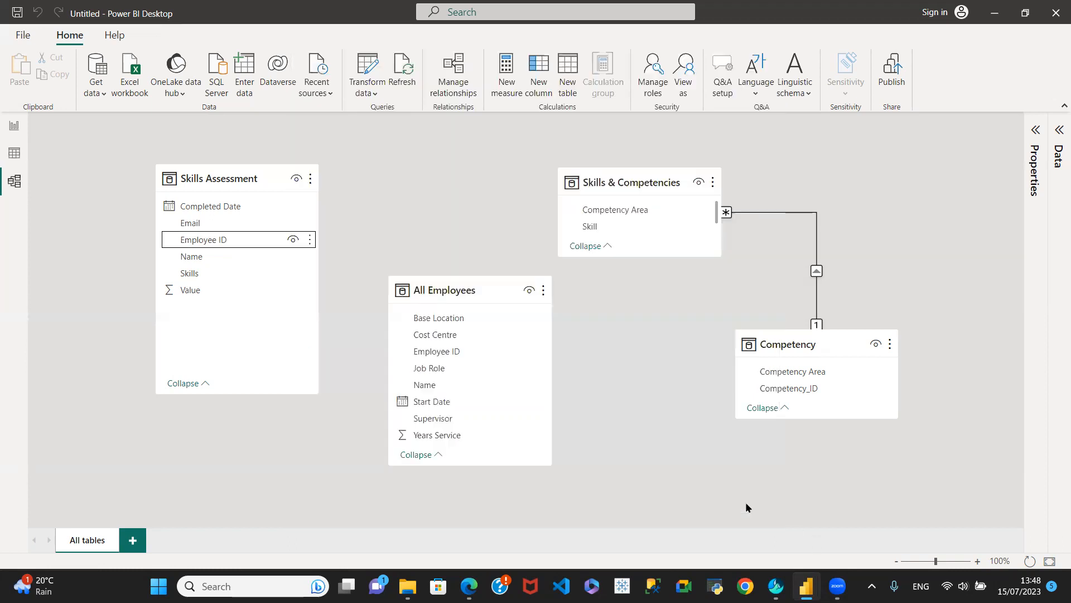
# Step: Reopen the query editor and delete the last applied step, Filtered Rows1, from the All Employees query
pyautogui.click(372, 95)
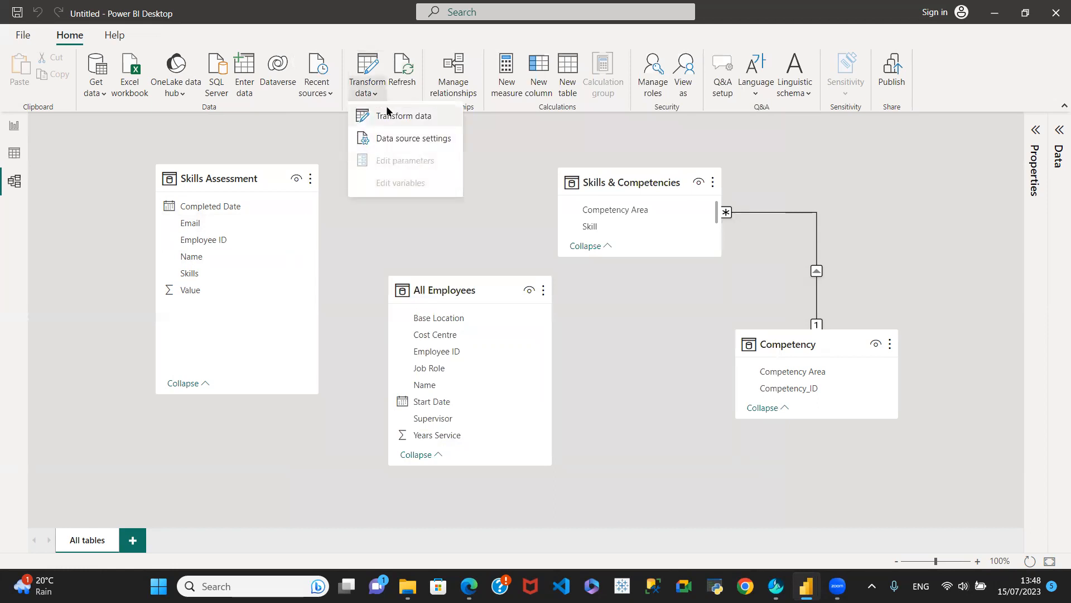
pyautogui.click(403, 116)
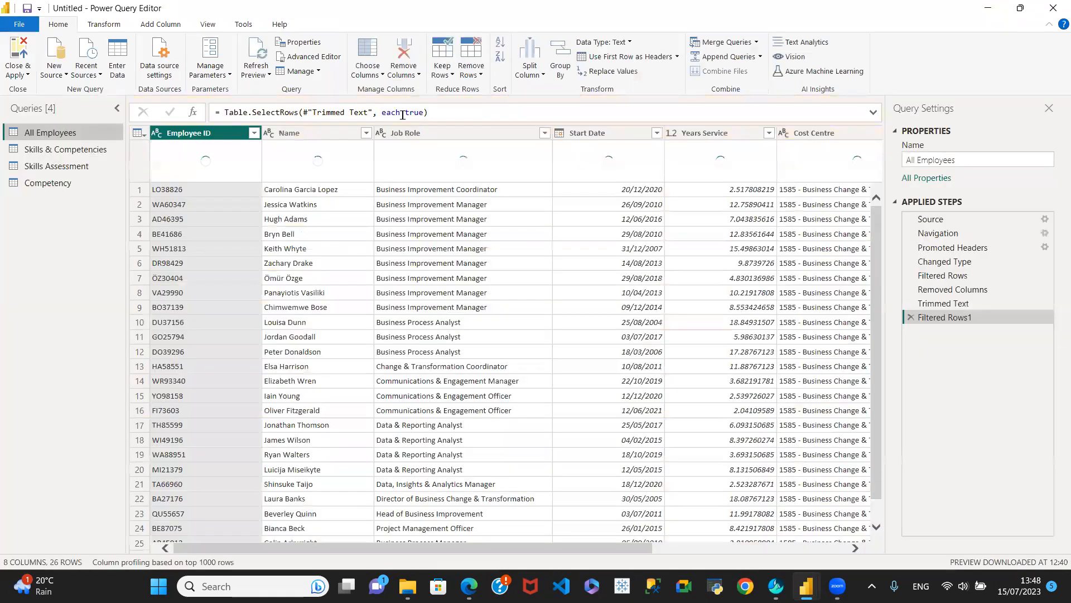
pyautogui.moveTo(275, 154)
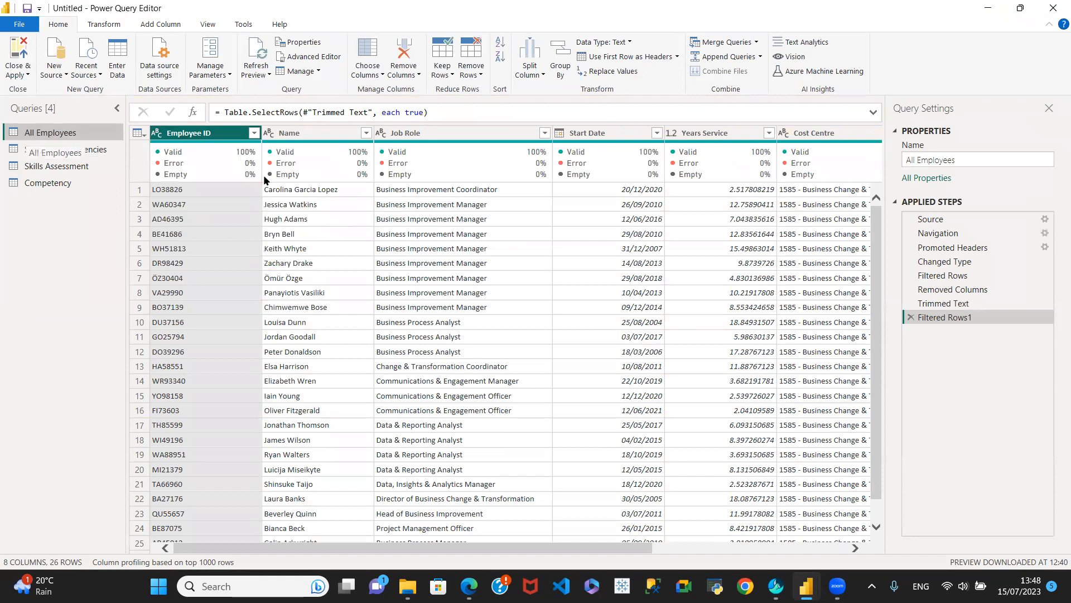
pyautogui.rightClick(182, 135)
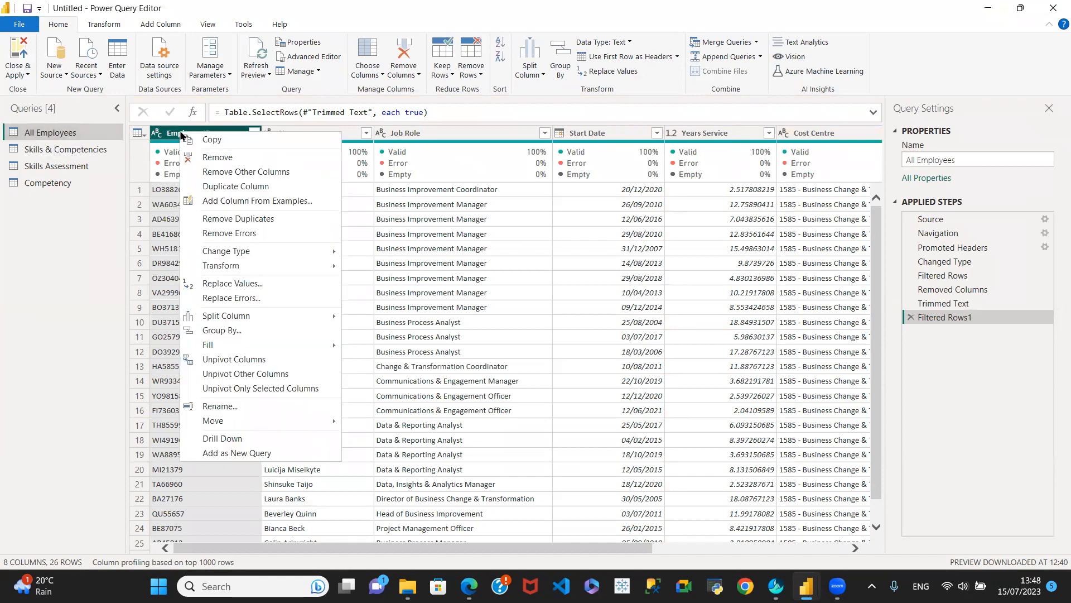
pyautogui.click(250, 213)
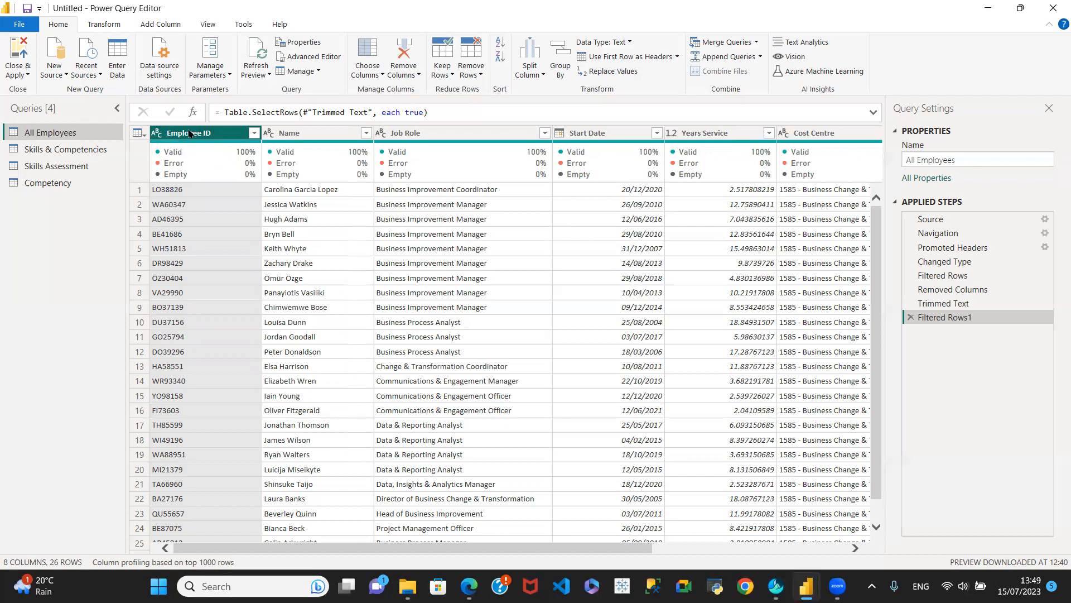
pyautogui.click(911, 317)
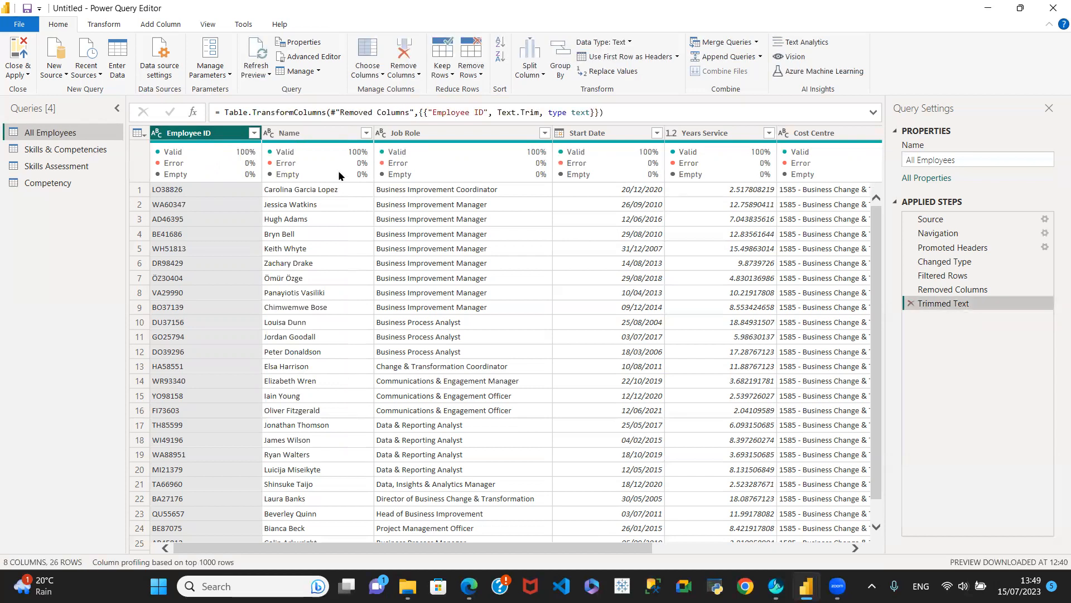
# Step: Remove duplicates from the Employee ID column of All Employees and check the remaining columns
pyautogui.rightClick(182, 137)
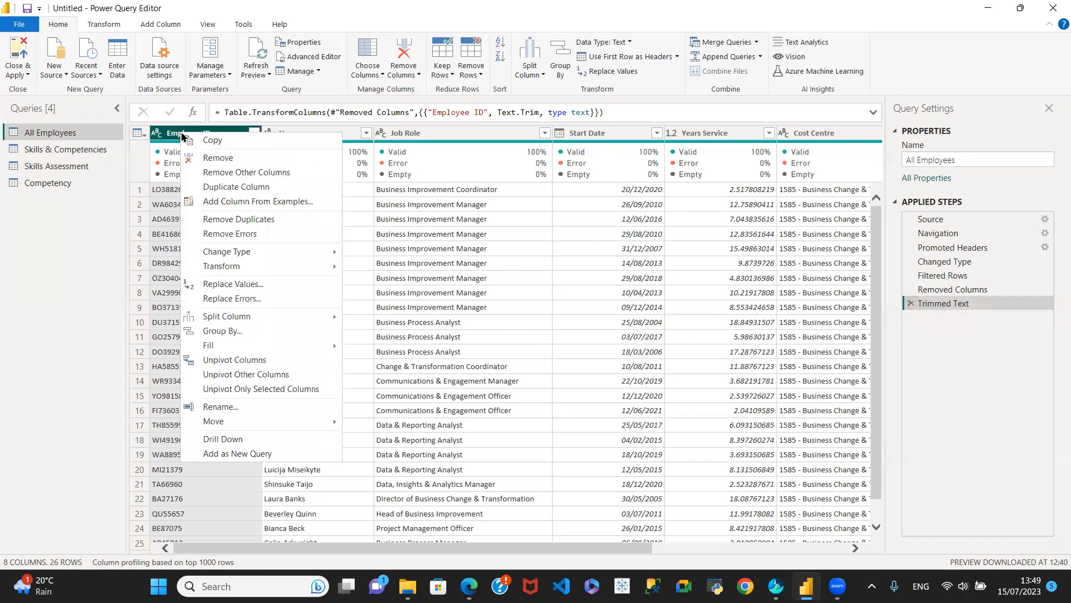
pyautogui.click(253, 221)
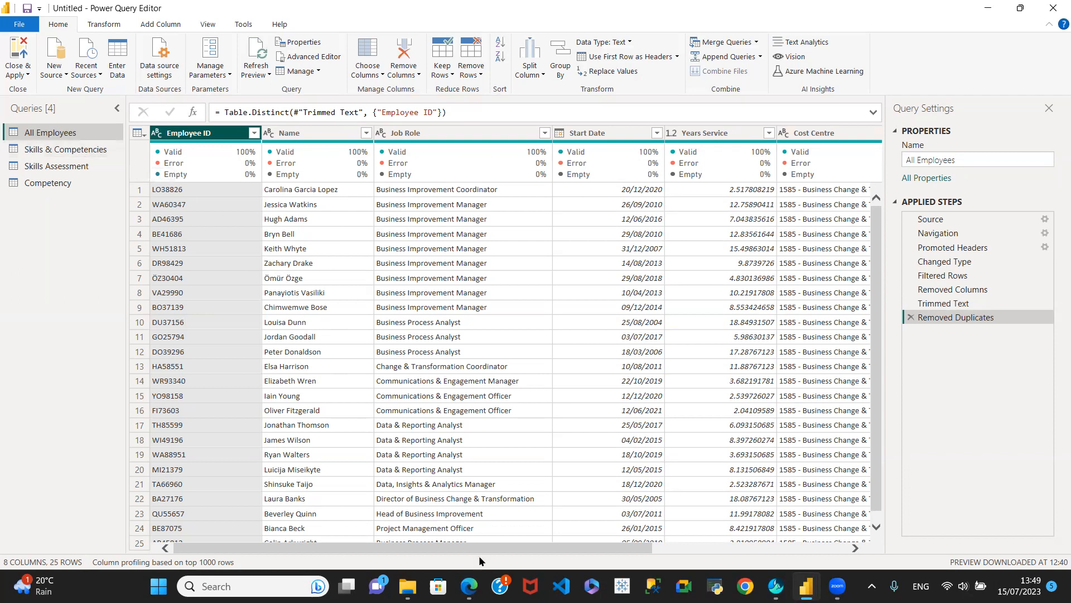
pyautogui.moveTo(467, 547); pyautogui.dragTo(662, 547)
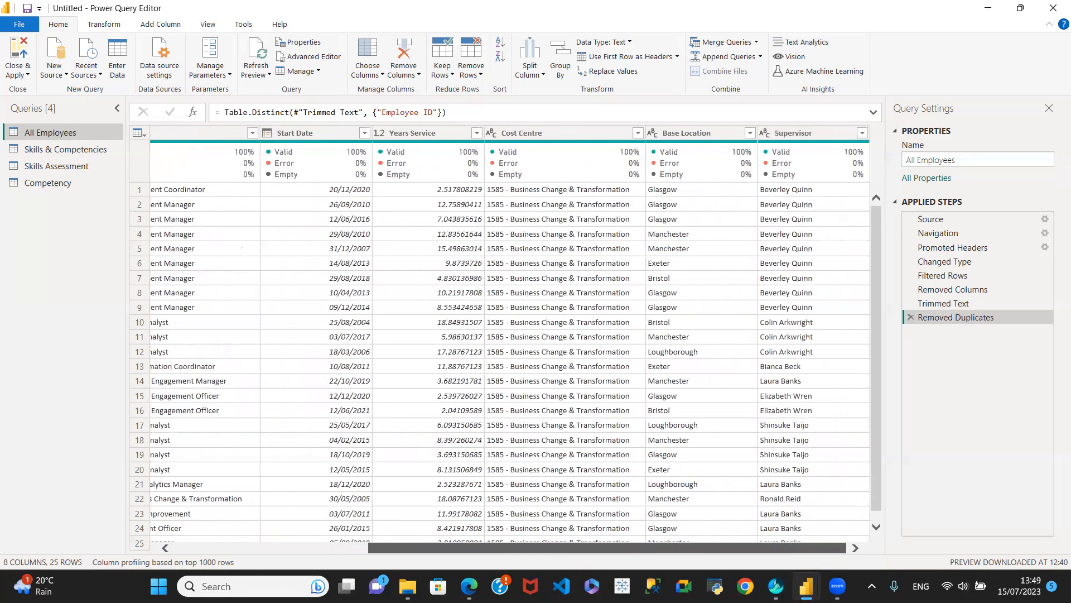
# Step: Compare the column names with Skills Assessment and rename the Skill column of Skills & Competencies as Skills
pyautogui.click(76, 153)
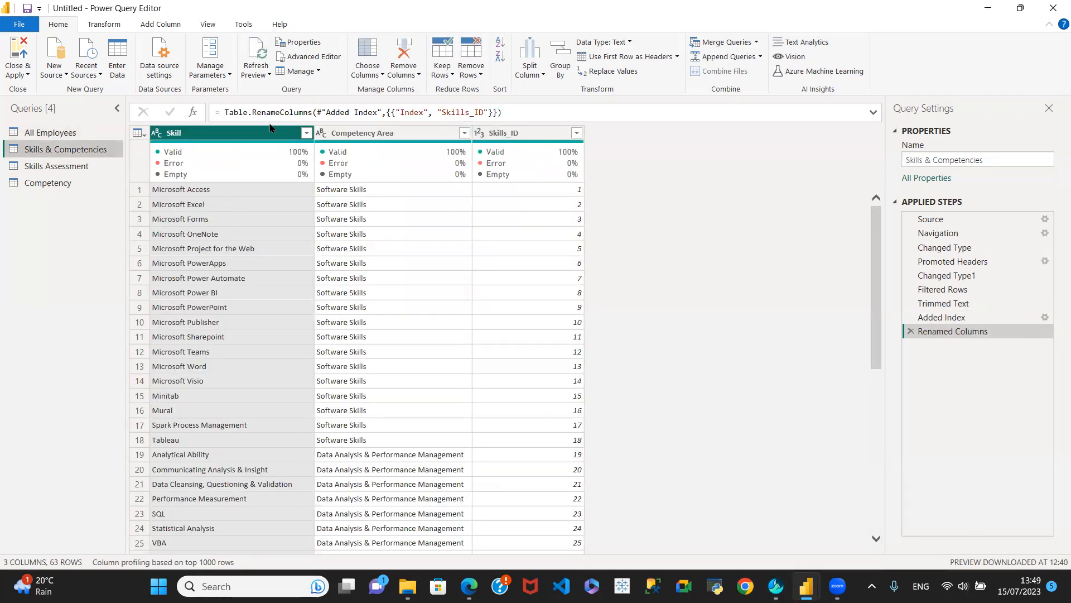
pyautogui.click(73, 173)
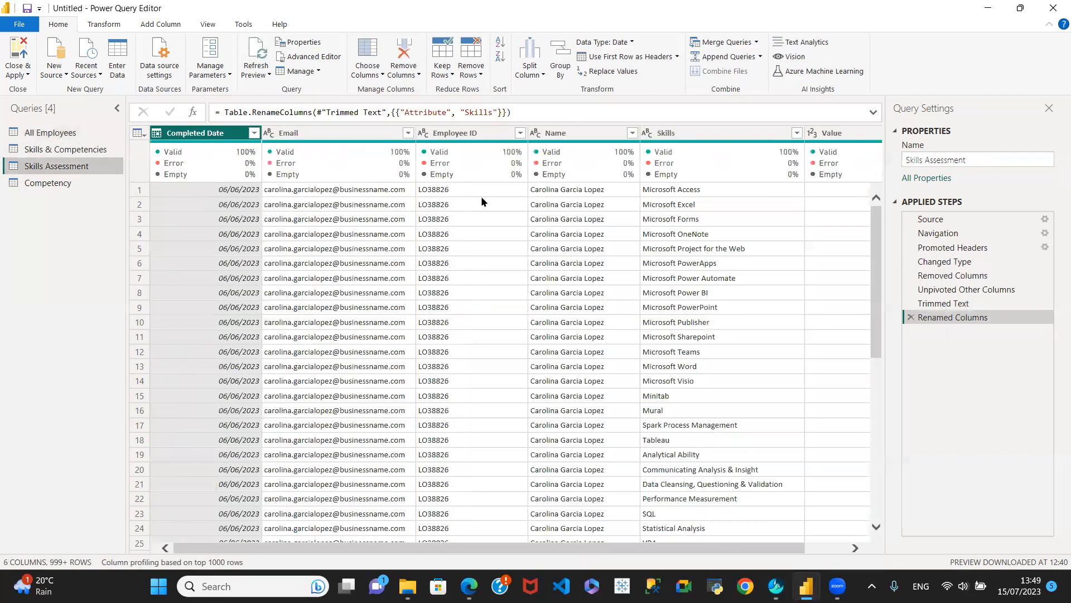
pyautogui.click(83, 155)
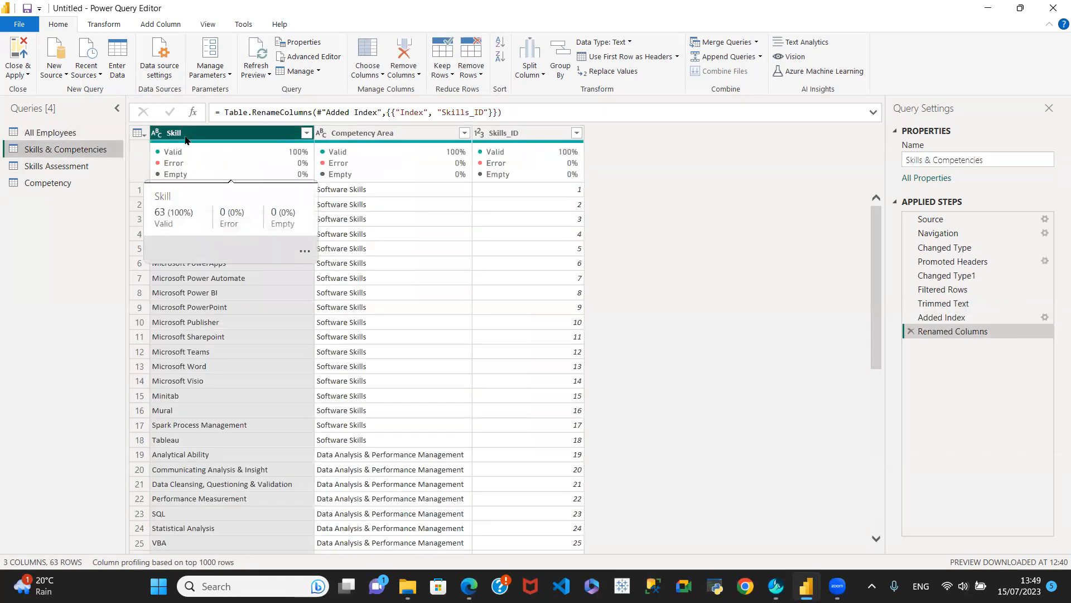
pyautogui.doubleClick(182, 136)
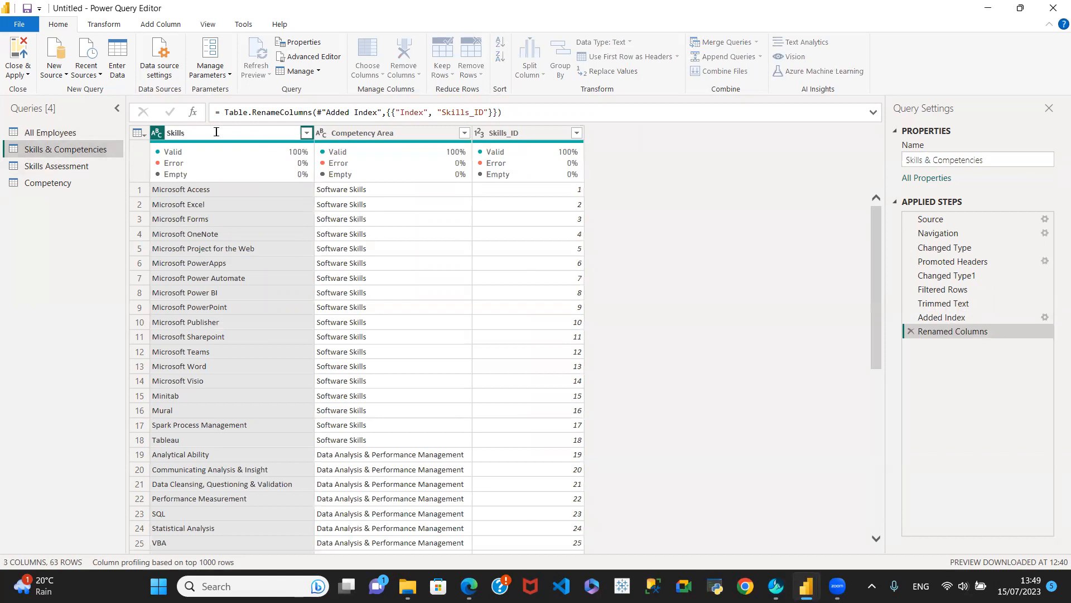
pyautogui.press('Return')
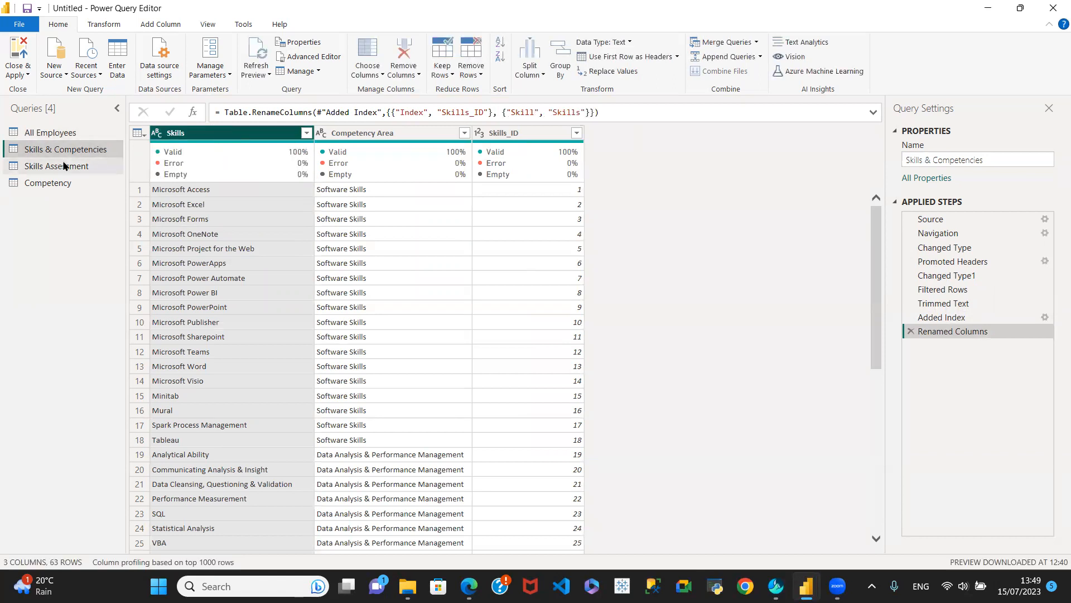
# Step: Review the Skills Assessment and Competency queries, and close the query editor with the changes applied to the model
pyautogui.click(63, 166)
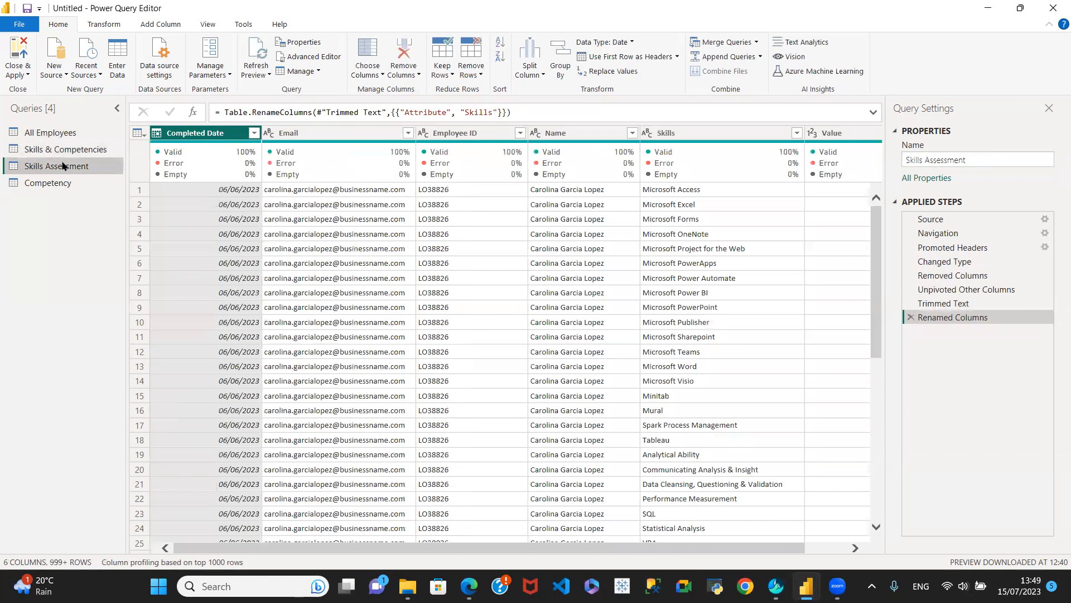
pyautogui.click(49, 182)
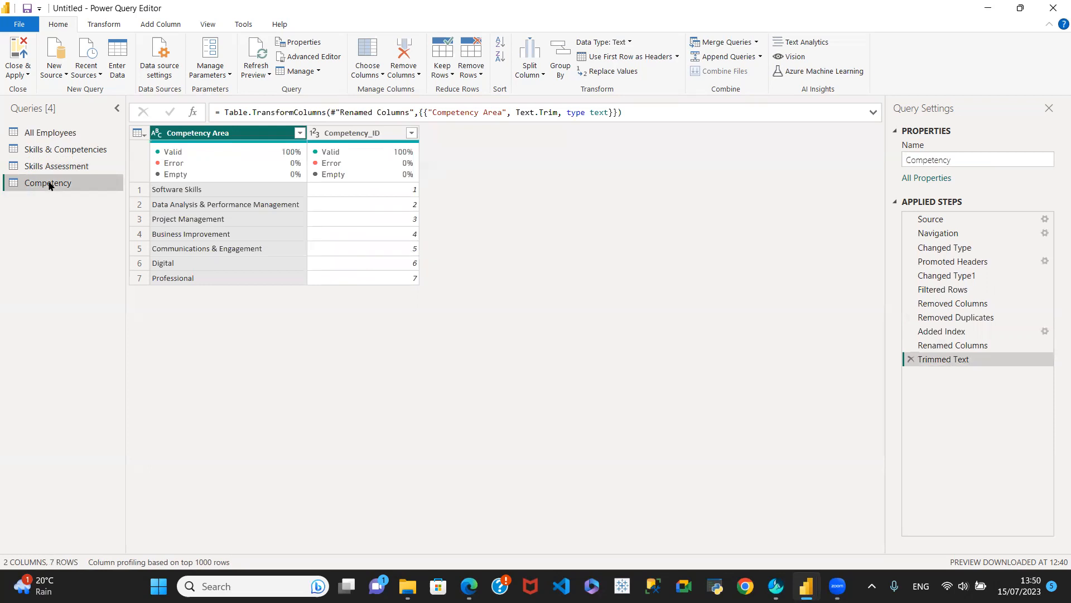
pyautogui.click(25, 76)
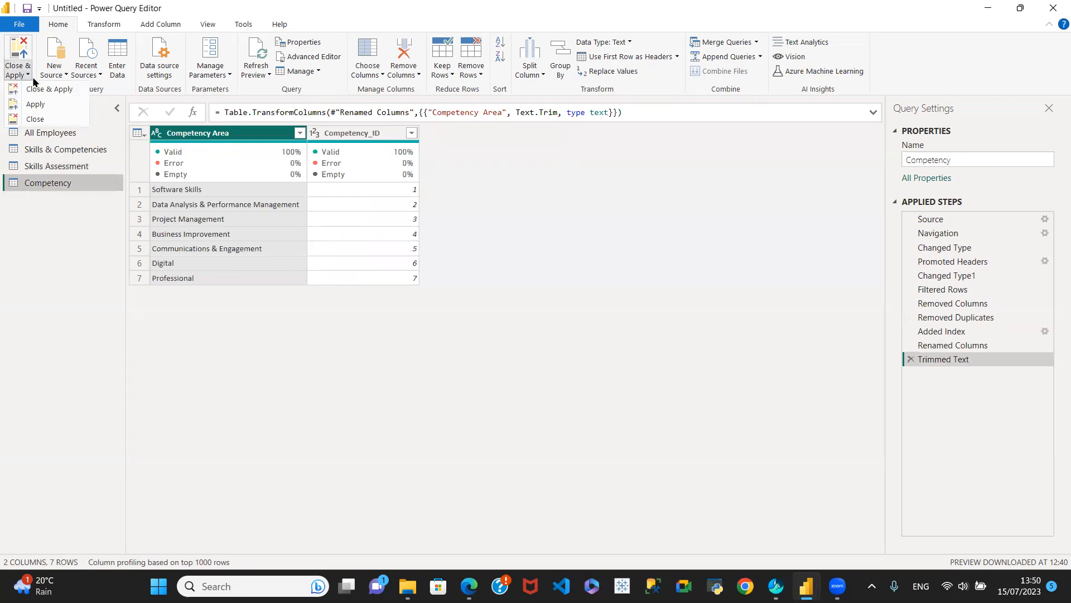
pyautogui.click(43, 88)
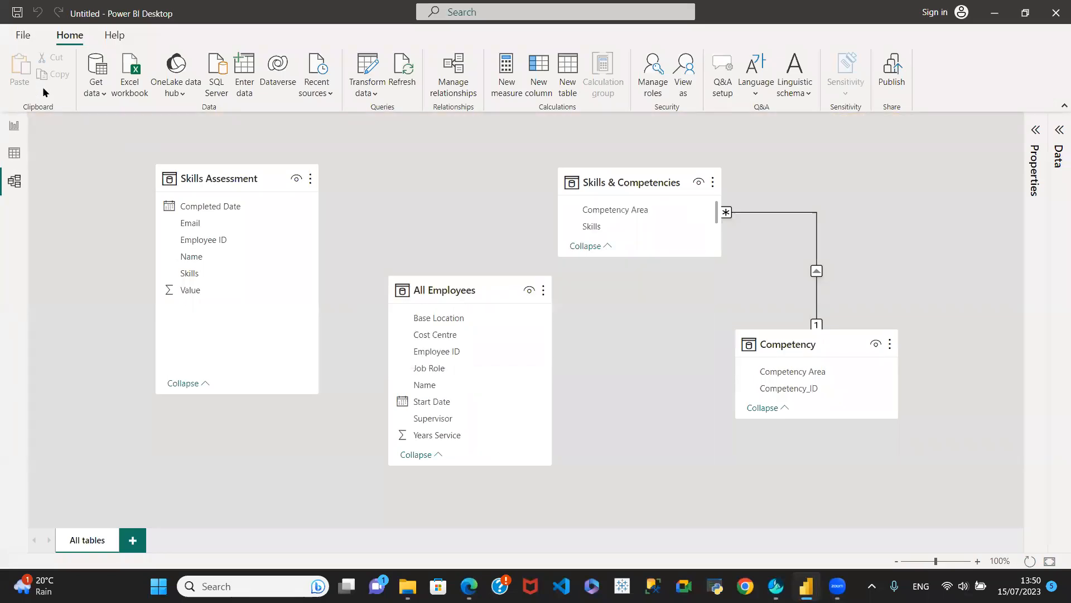
# Step: Rearrange the model diagram so All Employees takes the place of Skills Assessment, with Skills Assessment between it and the competency tables
pyautogui.moveTo(456, 285); pyautogui.dragTo(423, 276)
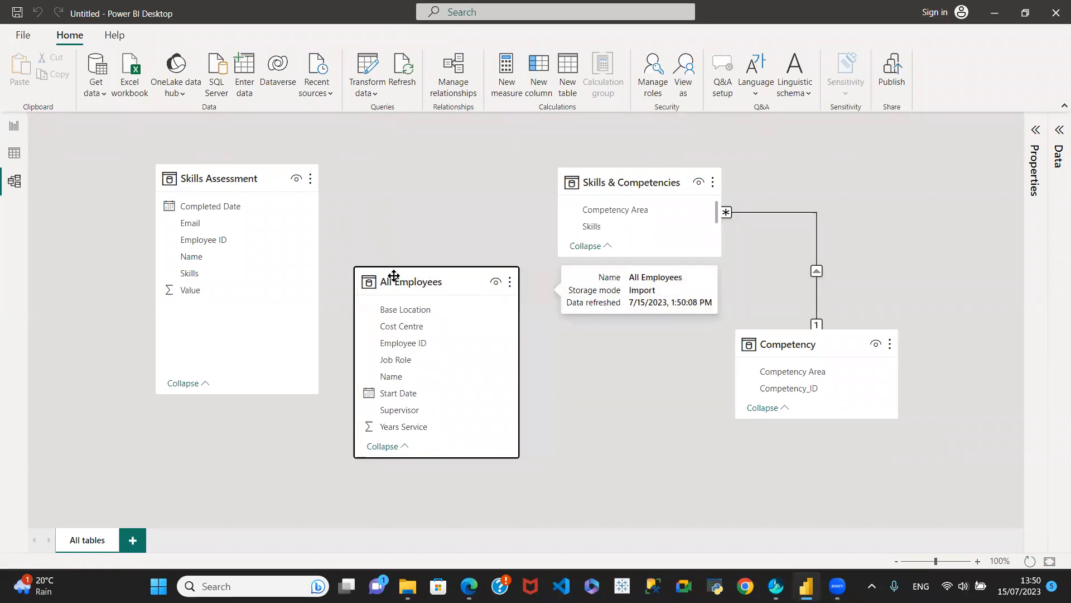
pyautogui.click(208, 178)
pyautogui.moveTo(208, 179); pyautogui.dragTo(628, 362)
pyautogui.moveTo(422, 282); pyautogui.dragTo(220, 194)
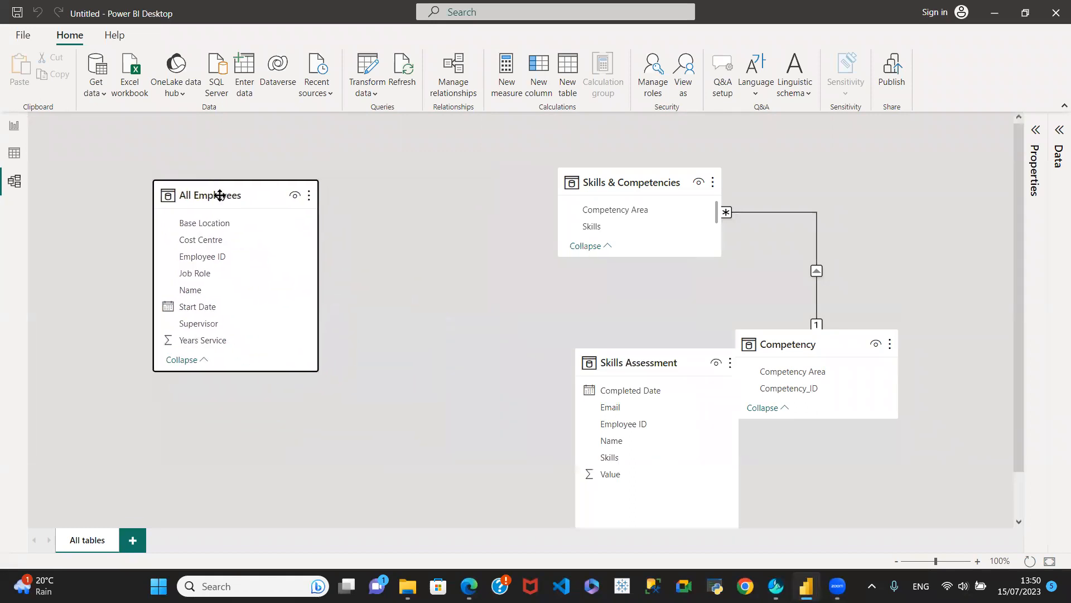
pyautogui.moveTo(648, 364); pyautogui.dragTo(459, 309)
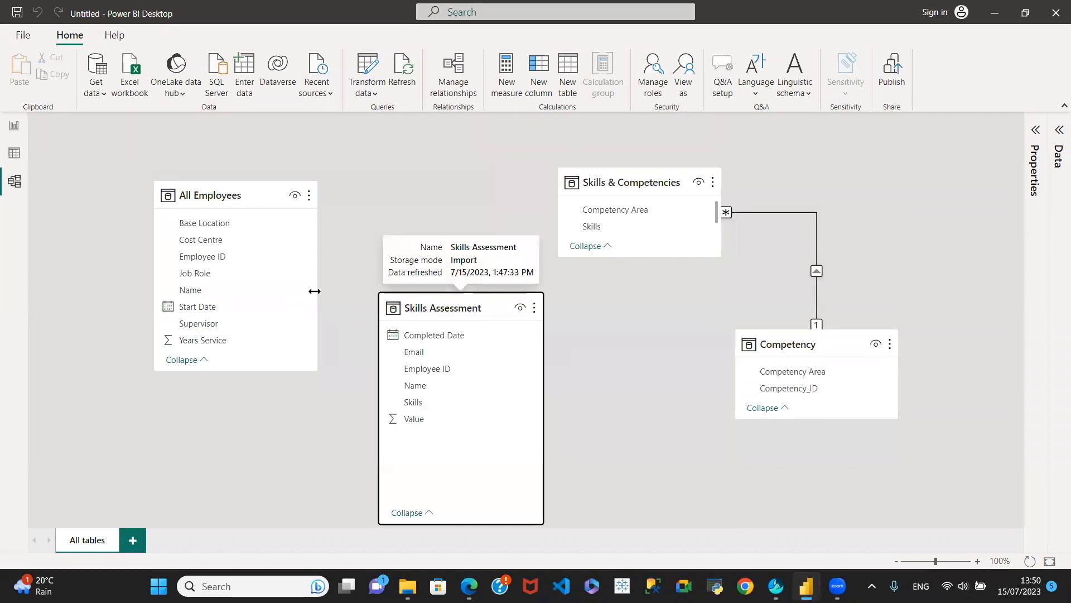
# Step: Relate Employee ID in All Employees to Employee ID in Skills Assessment, and raise the Skills Assessment card beside All Employees
pyautogui.click(202, 258)
pyautogui.moveTo(201, 257); pyautogui.dragTo(420, 371)
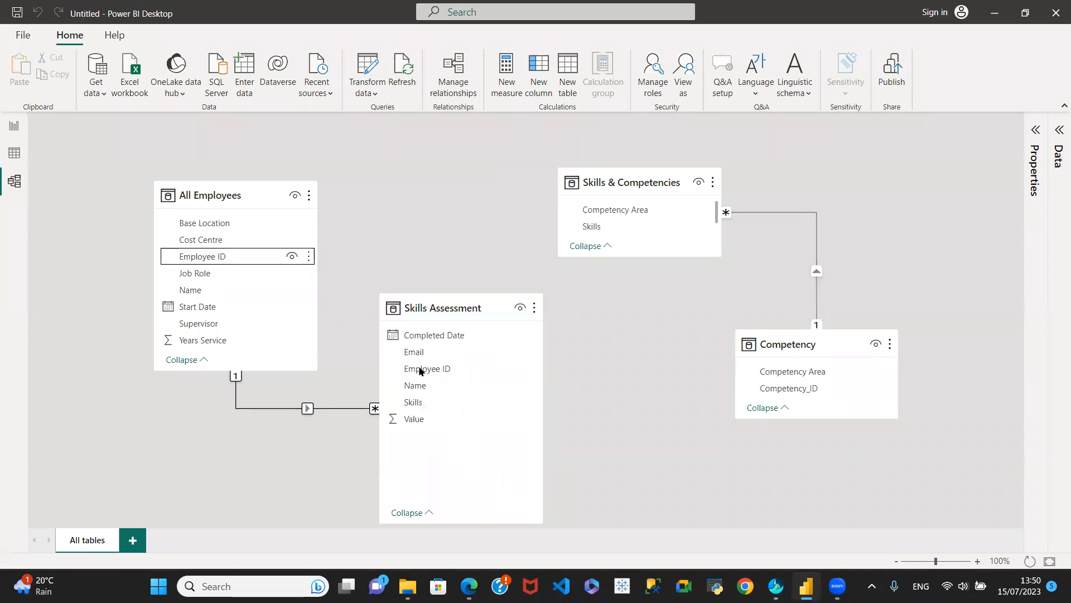
pyautogui.moveTo(453, 307)
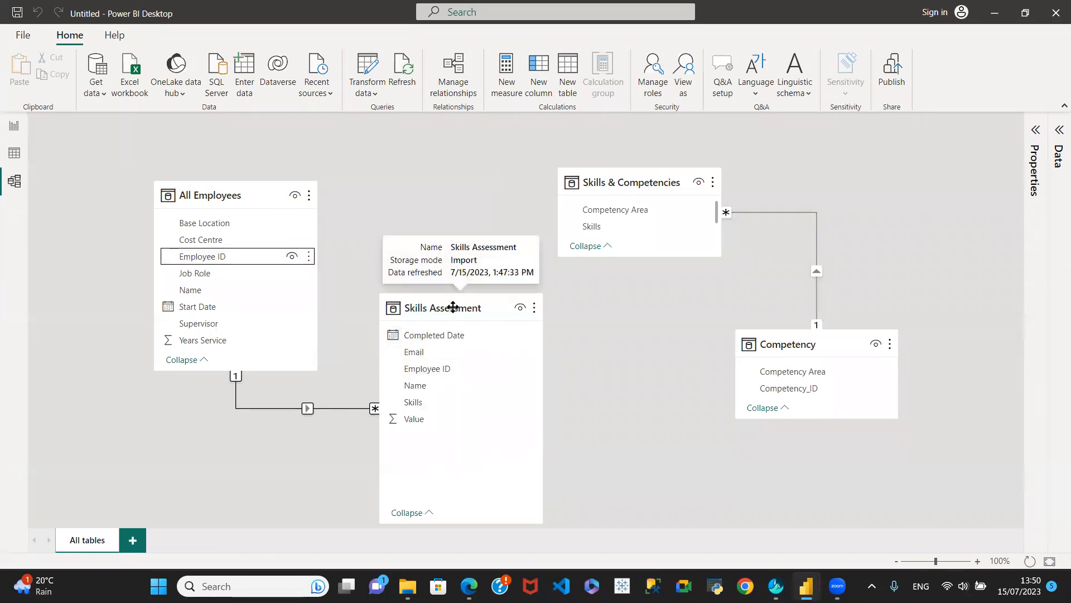
pyautogui.moveTo(453, 306); pyautogui.dragTo(446, 229)
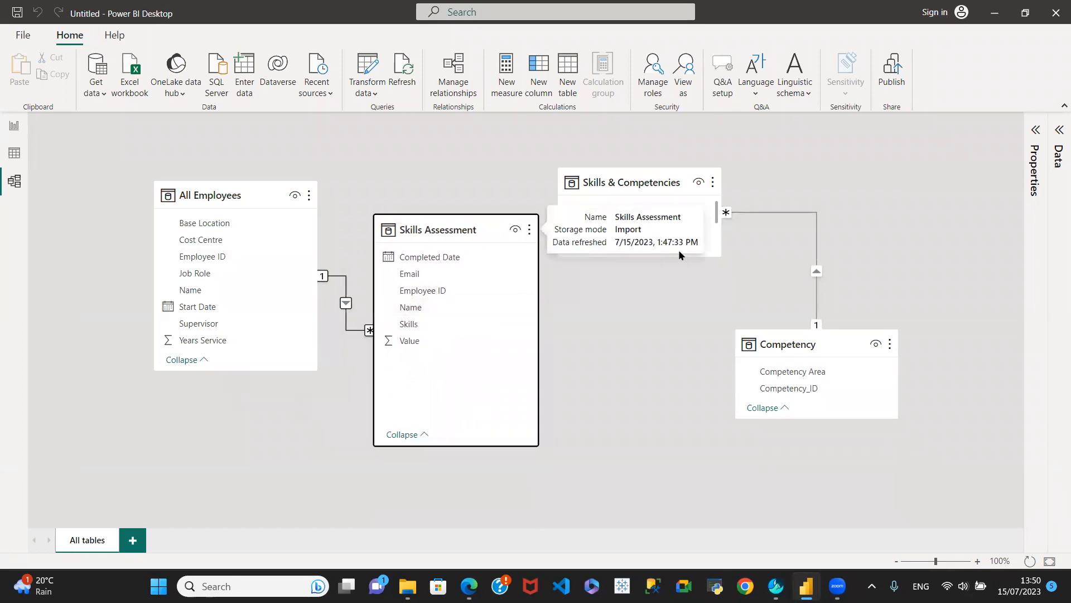
# Step: Move and lengthen the Skills & Competencies card to show all its fields, and relate its Skills column to Skills in Skills Assessment
pyautogui.moveTo(654, 174); pyautogui.dragTo(722, 172)
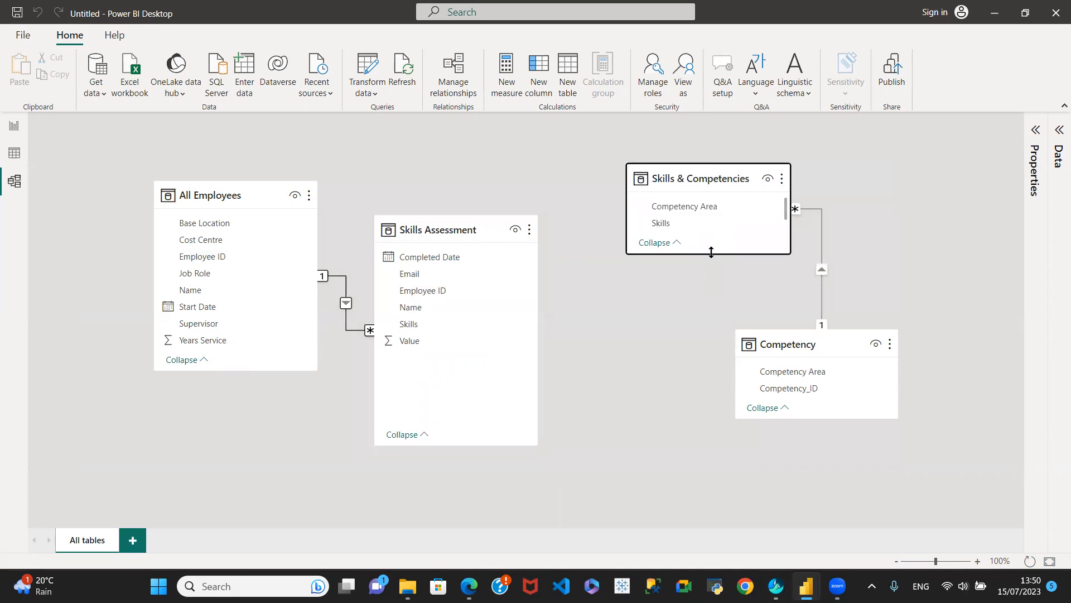
pyautogui.moveTo(711, 254); pyautogui.dragTo(714, 283)
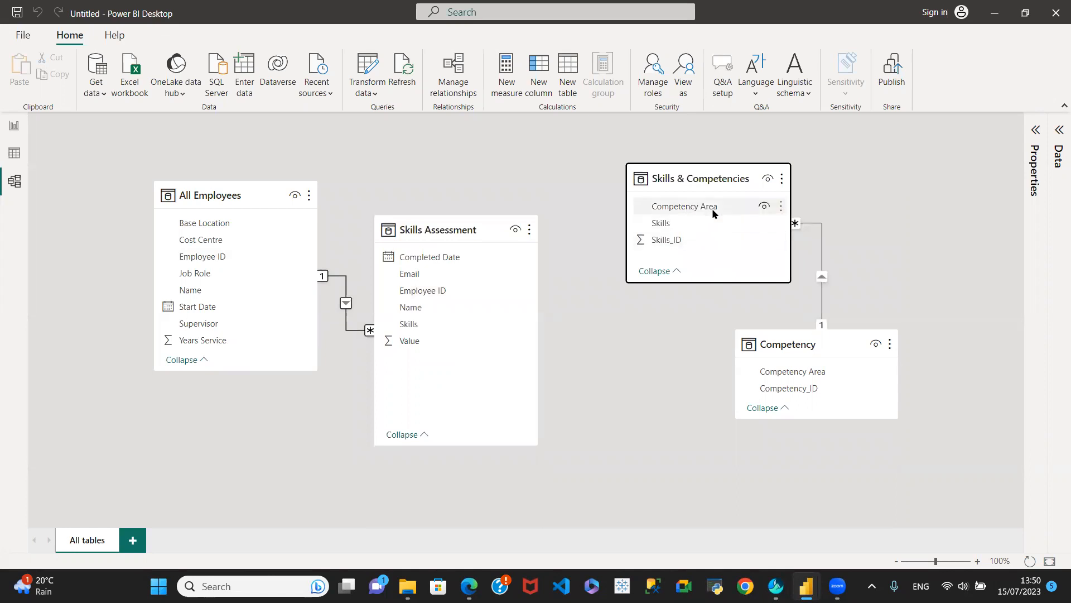
pyautogui.click(657, 224)
pyautogui.moveTo(656, 225); pyautogui.dragTo(411, 328)
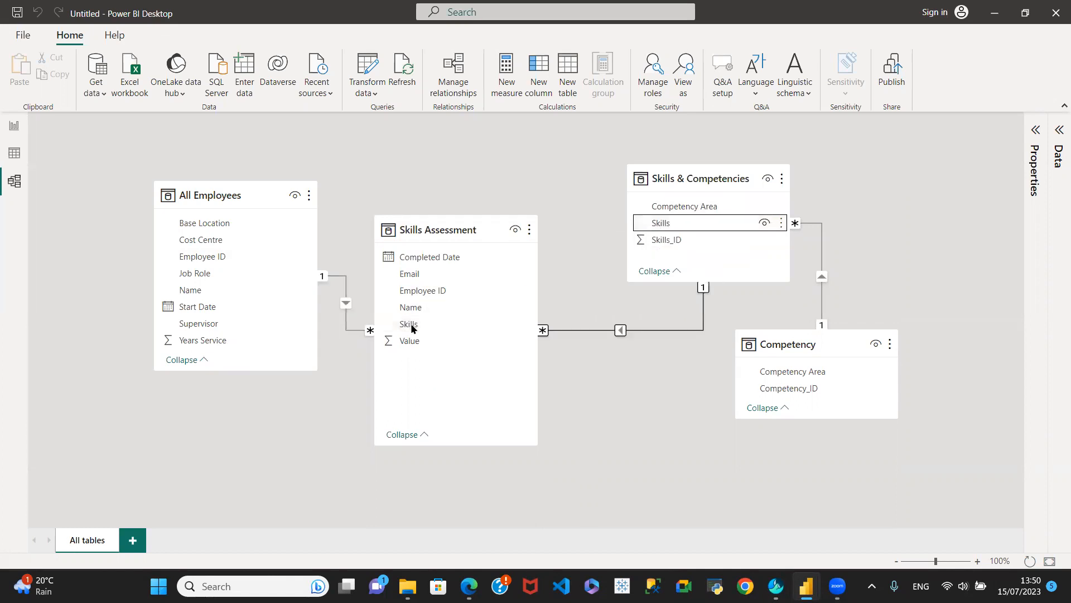
# Step: Tidy the model diagram by shortening Skills Assessment, lining it up between All Employees and Skills & Competencies, and moving Competency below them
pyautogui.moveTo(432, 232); pyautogui.dragTo(469, 190)
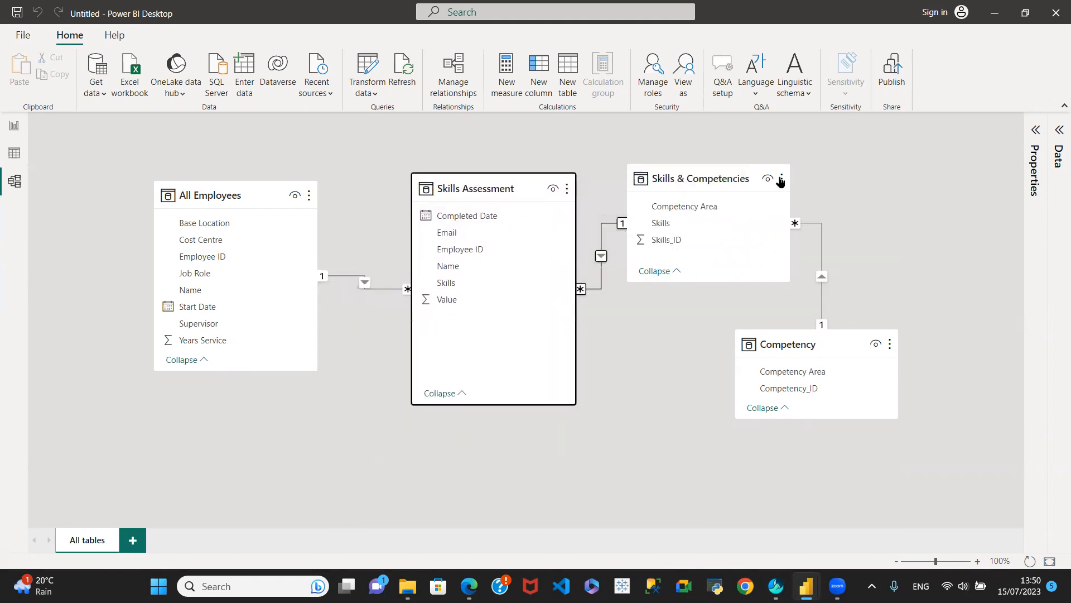
pyautogui.moveTo(719, 175); pyautogui.dragTo(804, 162)
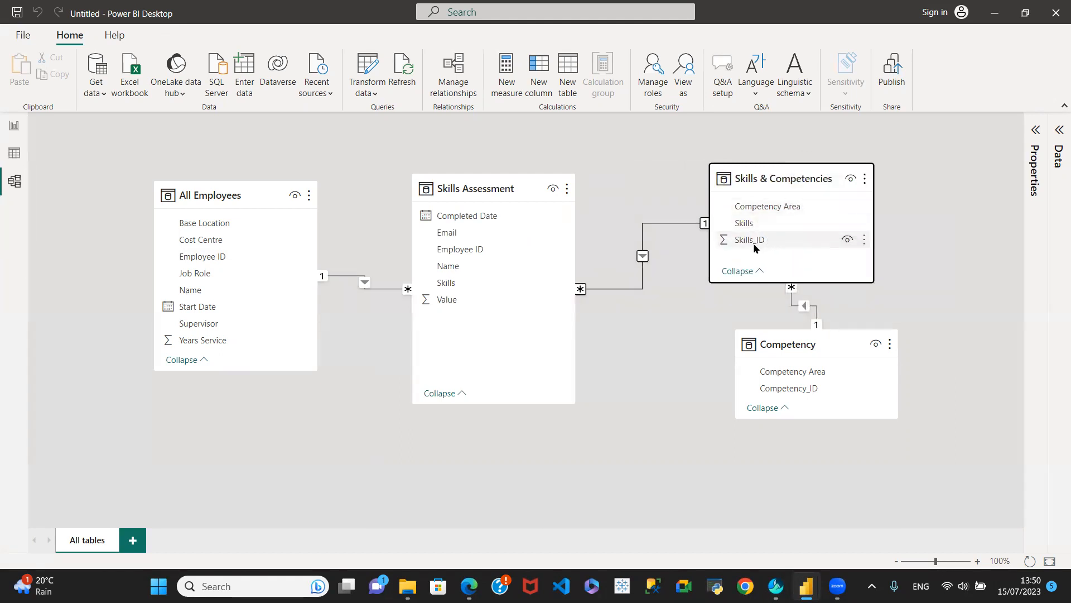
pyautogui.moveTo(835, 344); pyautogui.dragTo(770, 361)
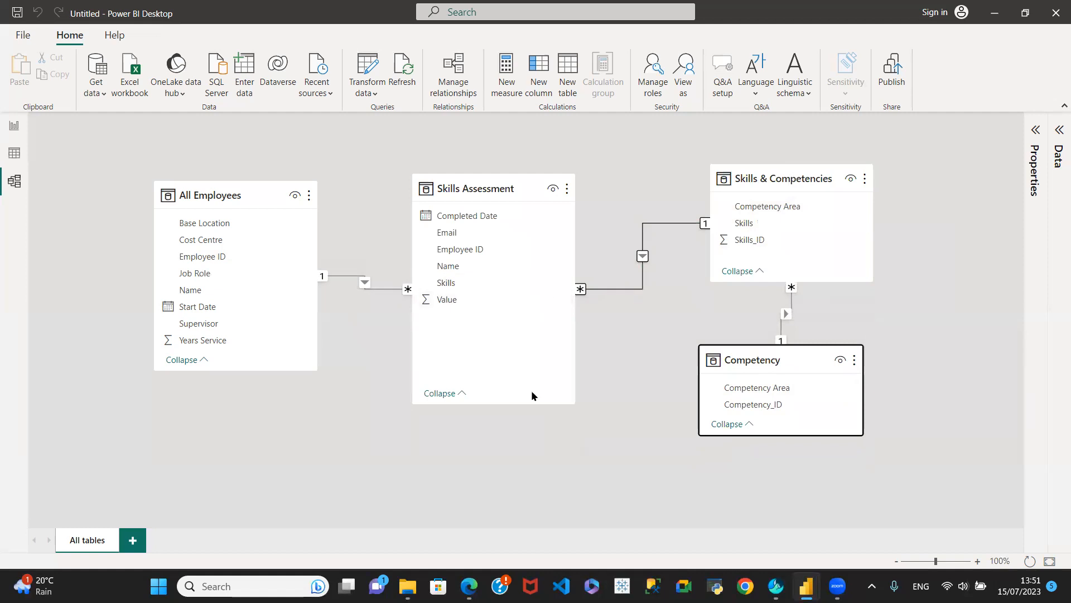
pyautogui.moveTo(514, 402); pyautogui.dragTo(514, 357)
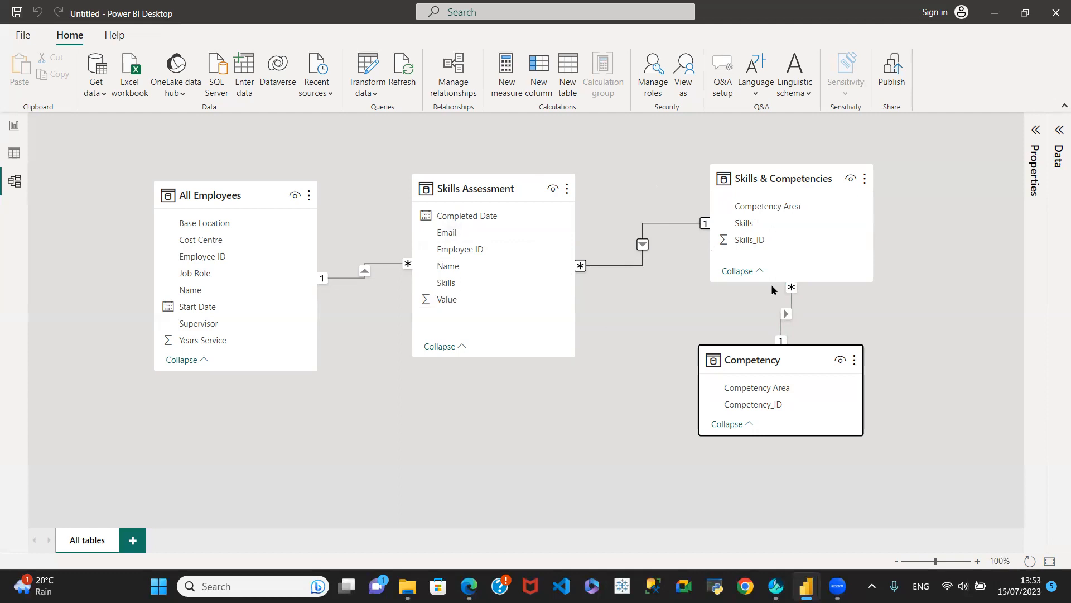
pyautogui.moveTo(778, 352); pyautogui.dragTo(910, 415)
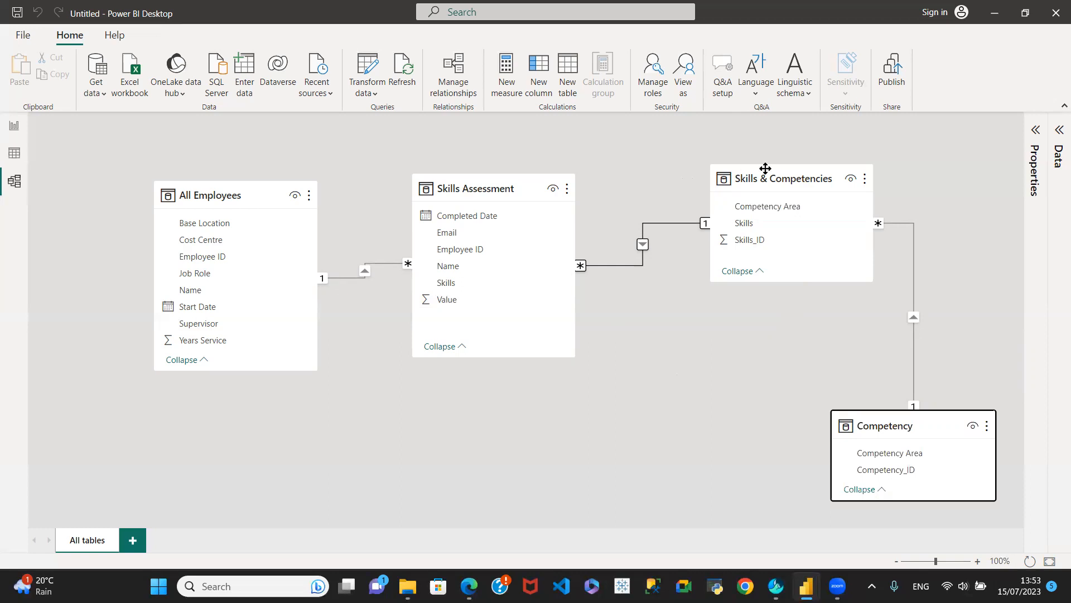
pyautogui.moveTo(765, 168); pyautogui.dragTo(690, 141)
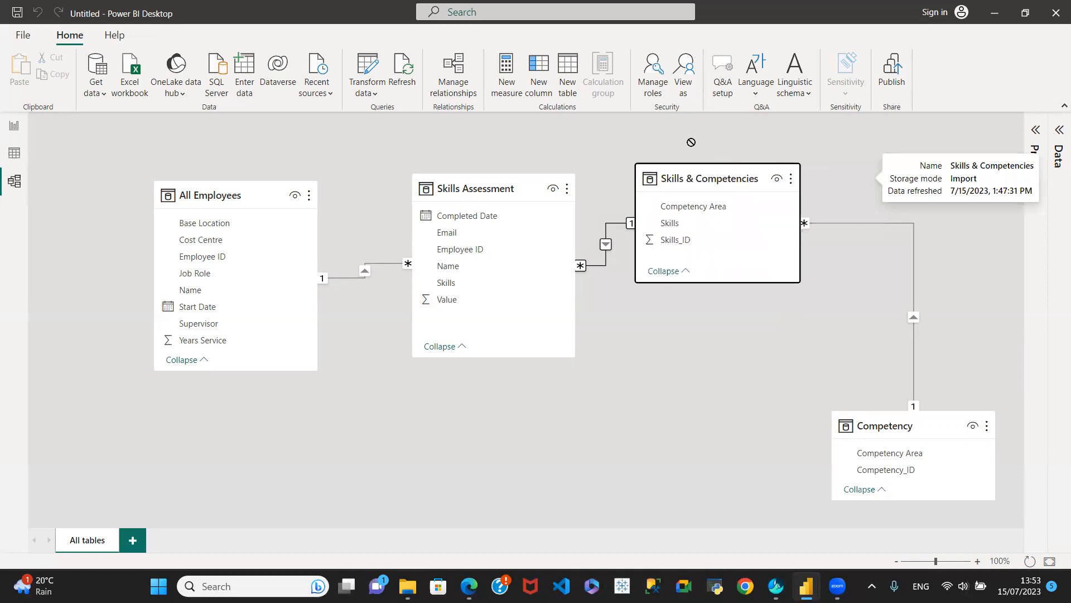
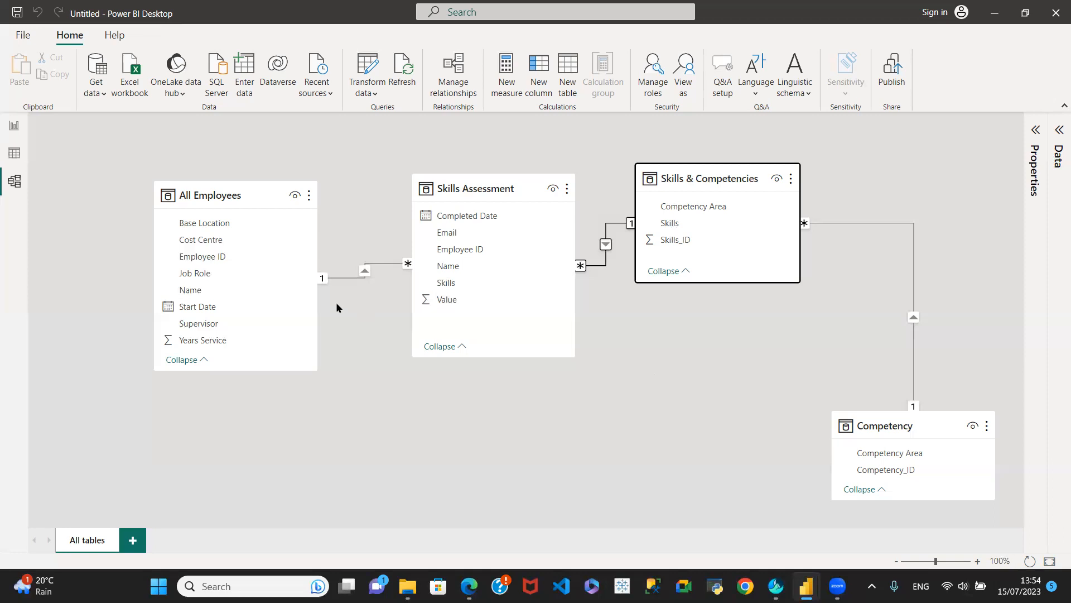
# Step: Switch from the model diagram to the Report view with the blank Page 1
pyautogui.click(12, 133)
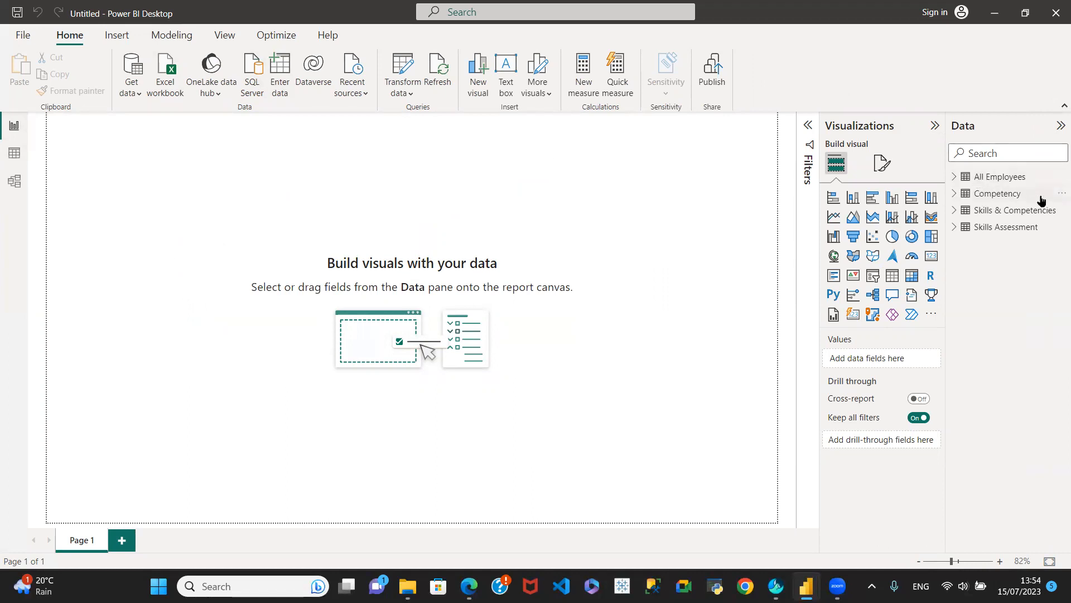
pyautogui.click(11, 156)
pyautogui.click(14, 184)
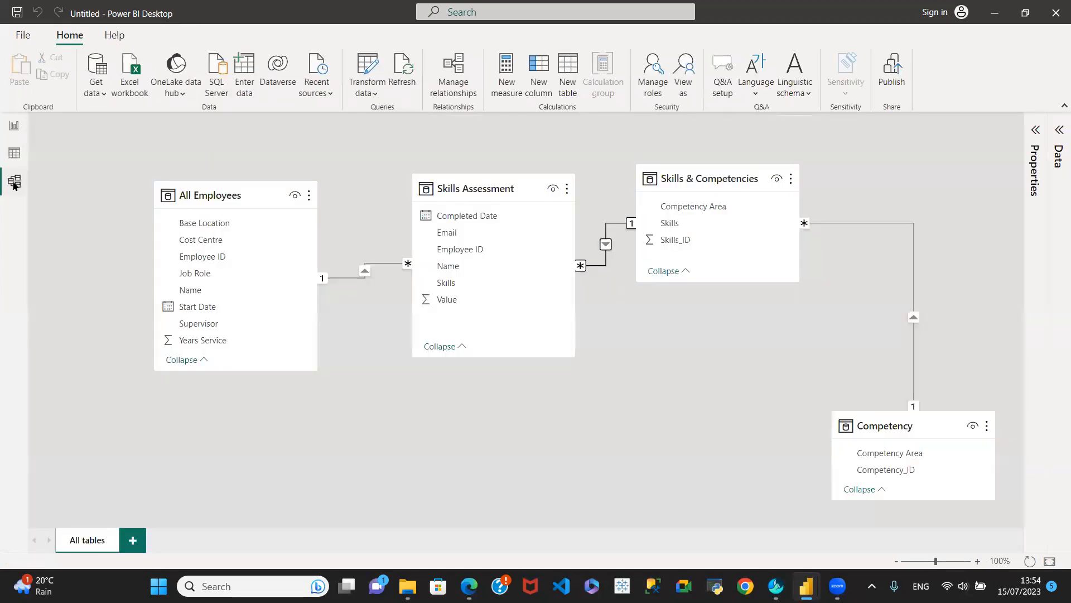
pyautogui.click(9, 132)
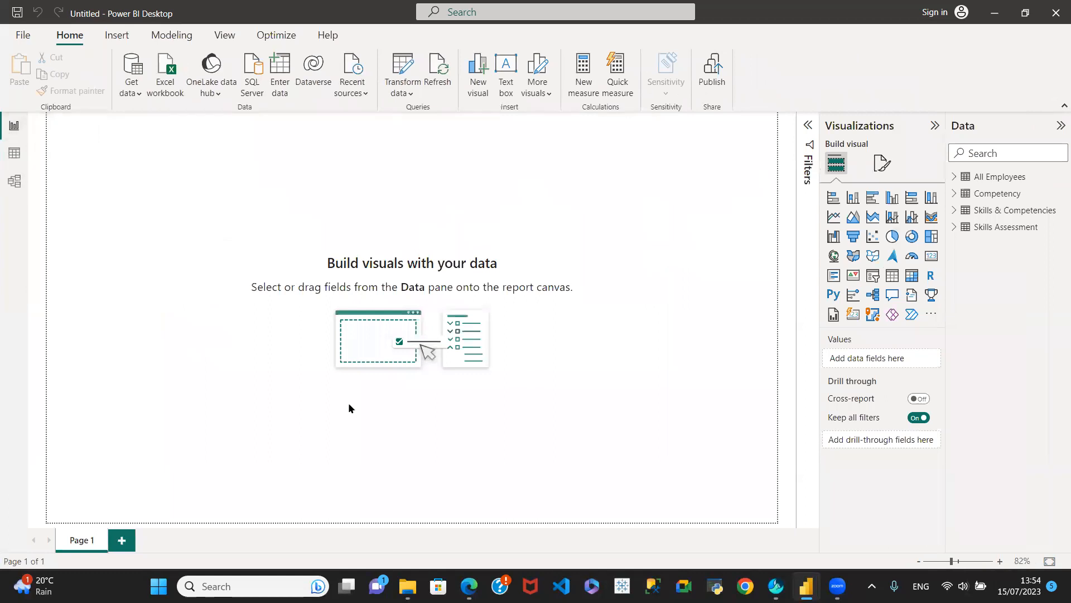
# Step: Open the Performance_Excellence_Analyst_Data_Exercise workbook in Excel and read the report requirements on its Instruction sheet
pyautogui.moveTo(410, 584)
pyautogui.moveTo(468, 586)
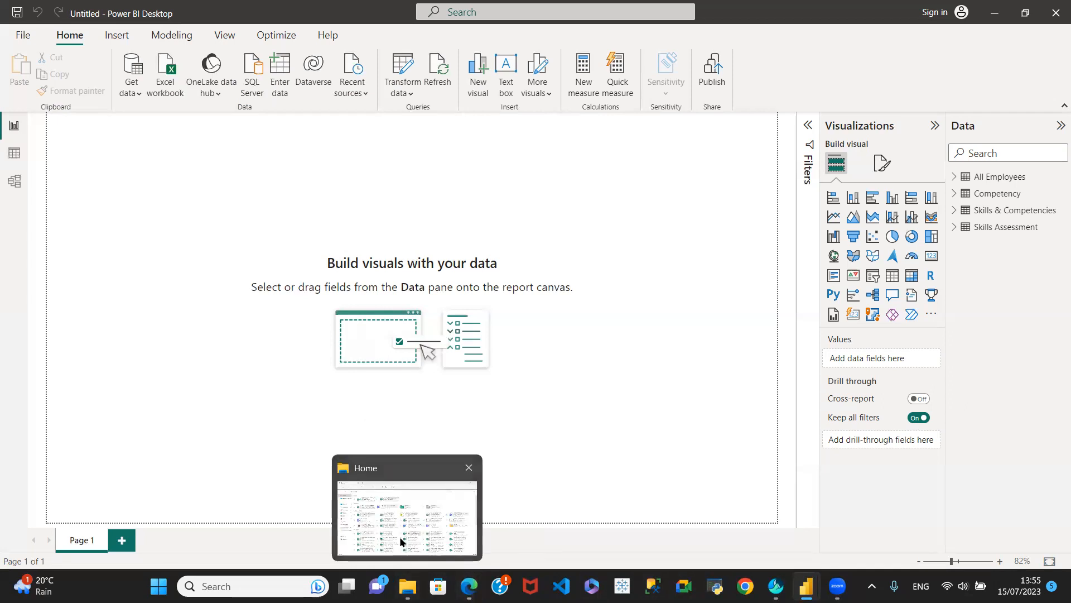
pyautogui.click(397, 536)
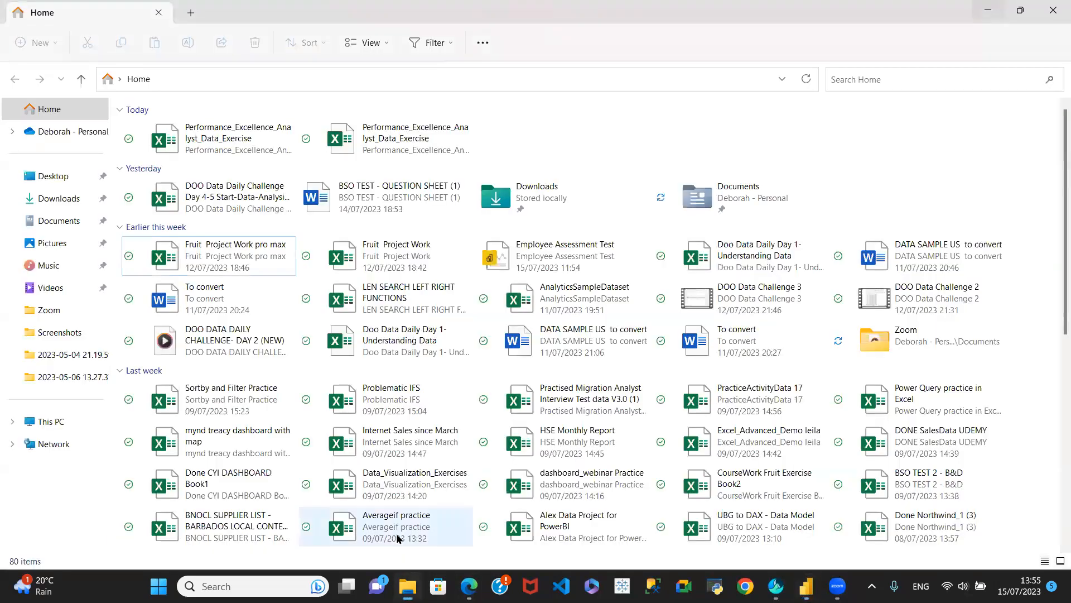
pyautogui.doubleClick(246, 148)
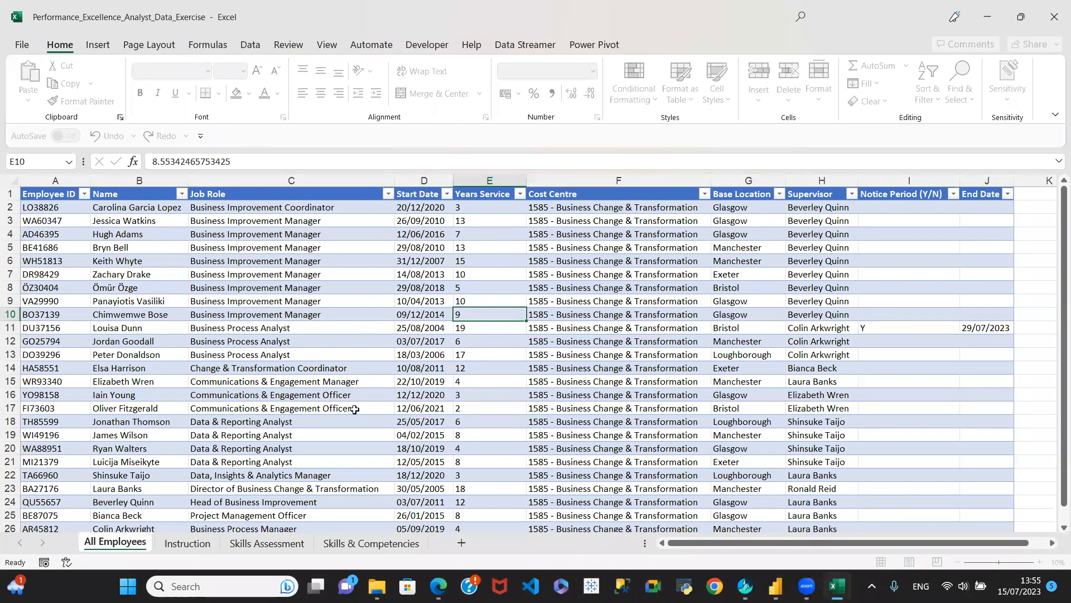
pyautogui.click(188, 544)
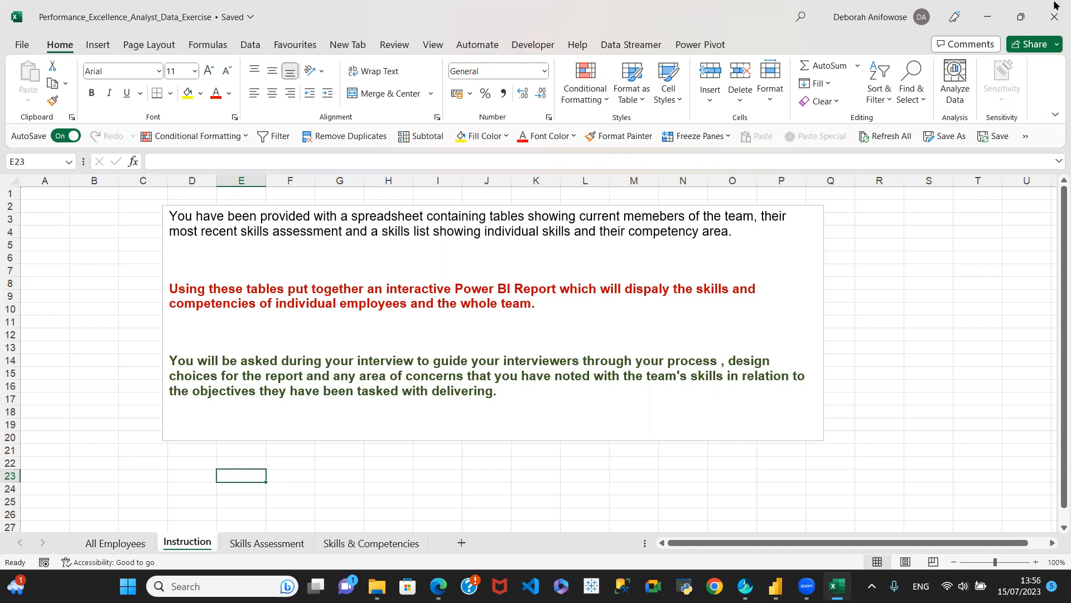
pyautogui.click(324, 5)
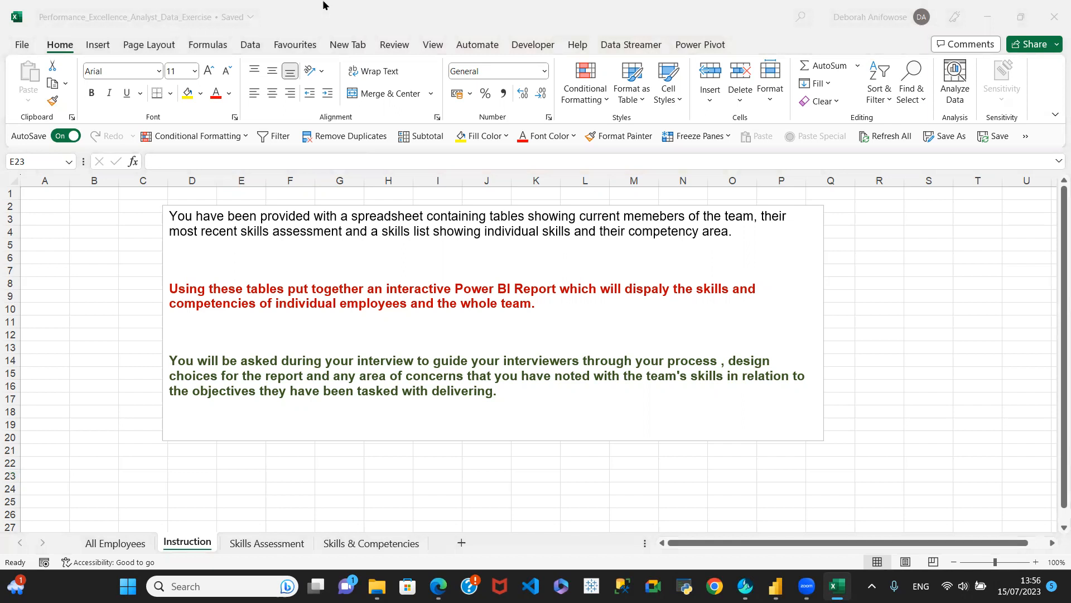
pyautogui.click(989, 18)
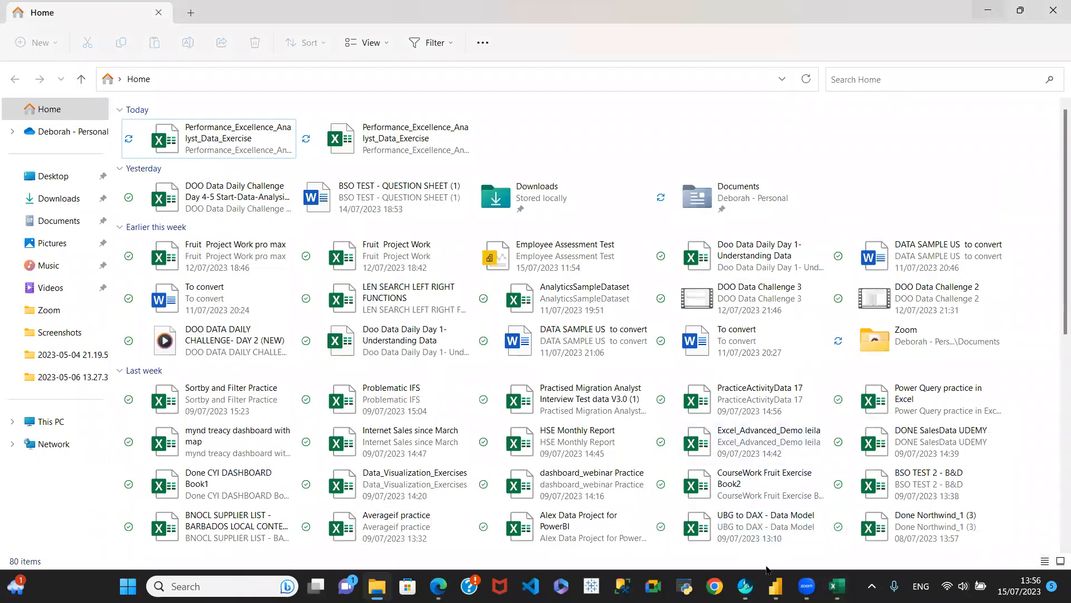
# Step: Switch to the Employee Assessment Test report in Power BI, narrow its Competency Area slicer slightly, and examine the skills matrix's field setup
pyautogui.click(775, 586)
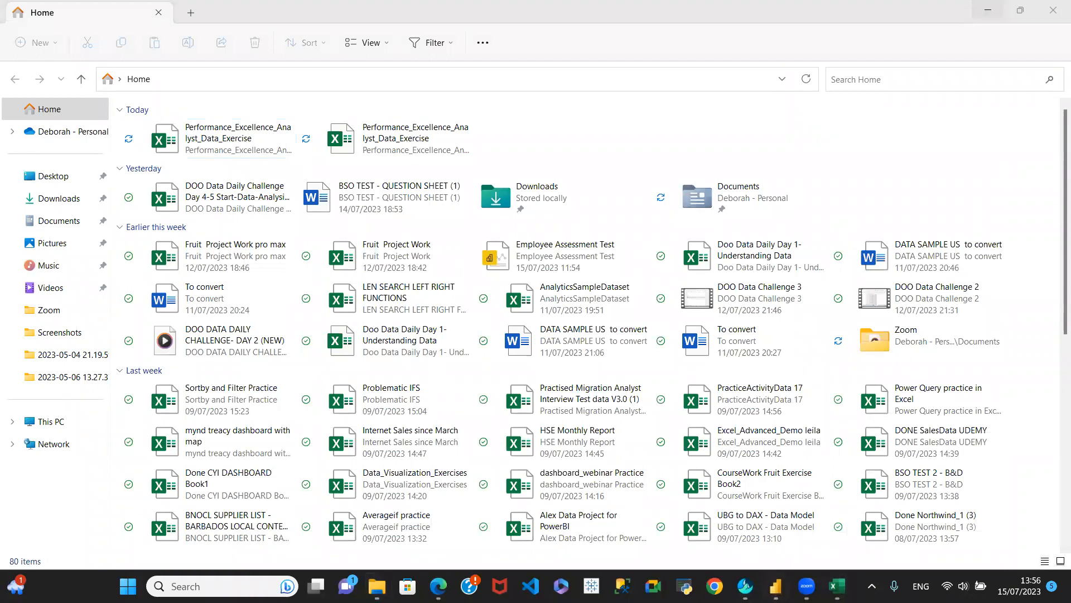
pyautogui.click(776, 586)
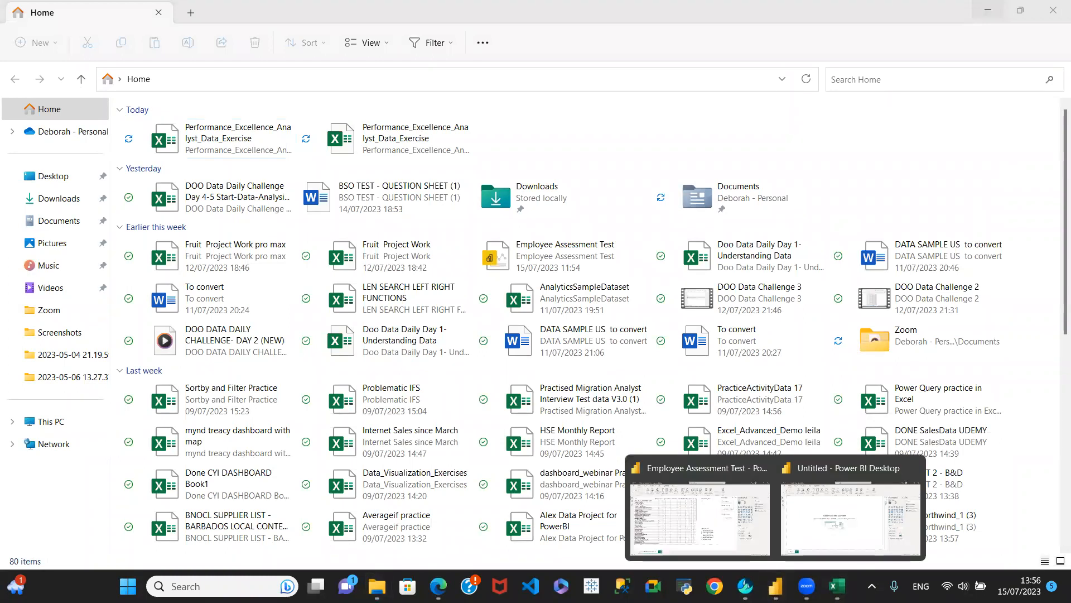
pyautogui.click(804, 523)
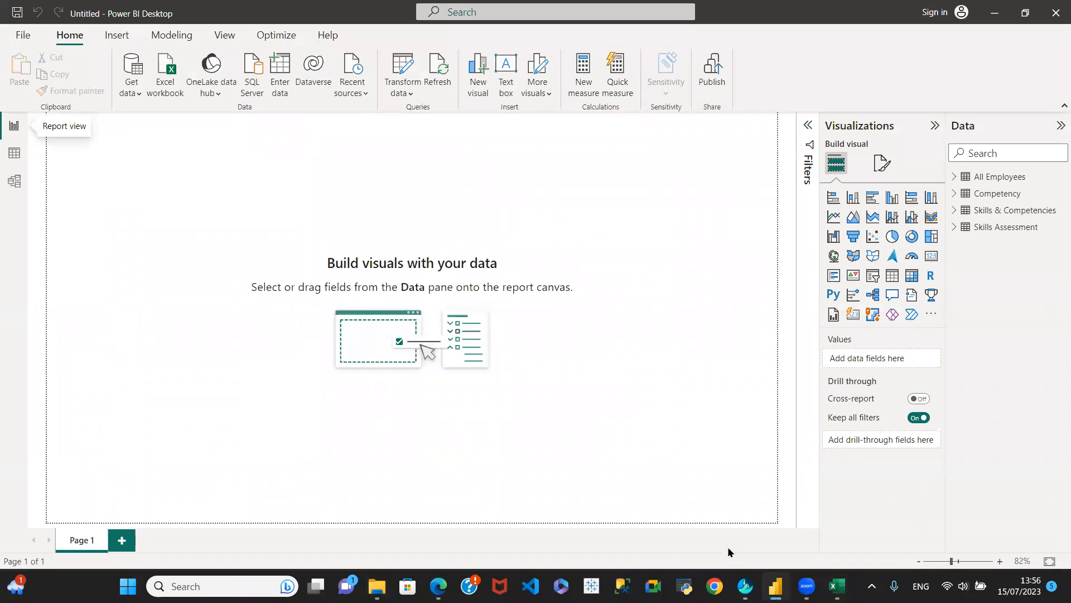
pyautogui.moveTo(776, 585)
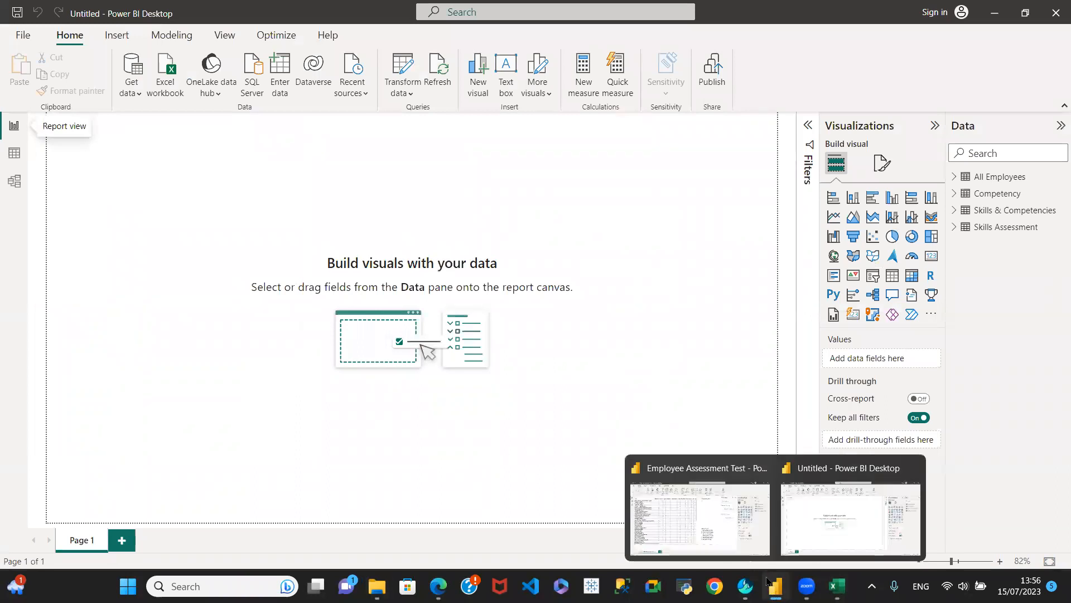
pyautogui.click(709, 536)
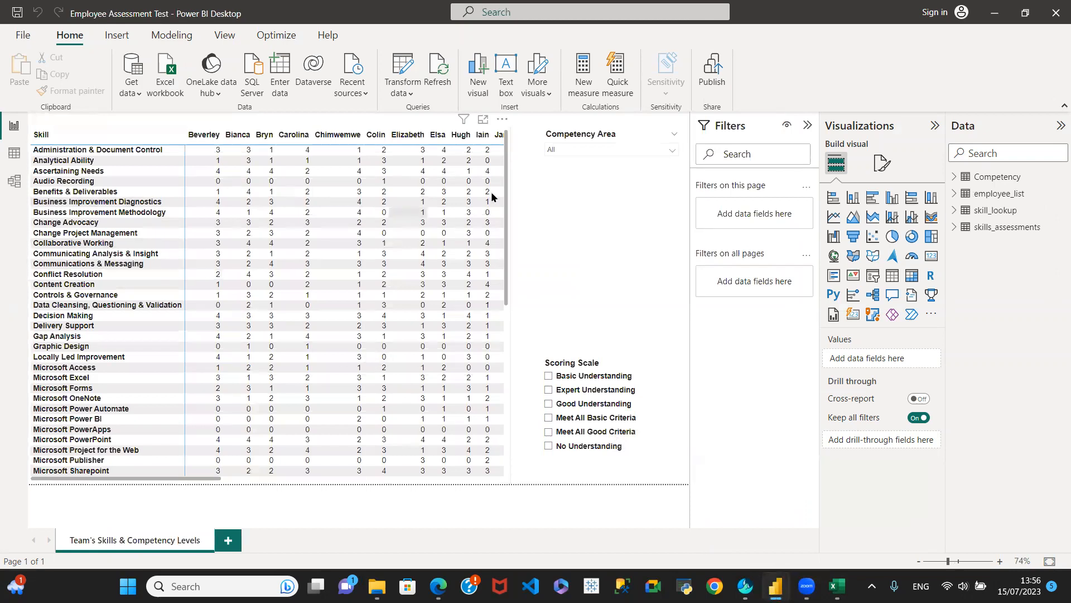
pyautogui.click(573, 179)
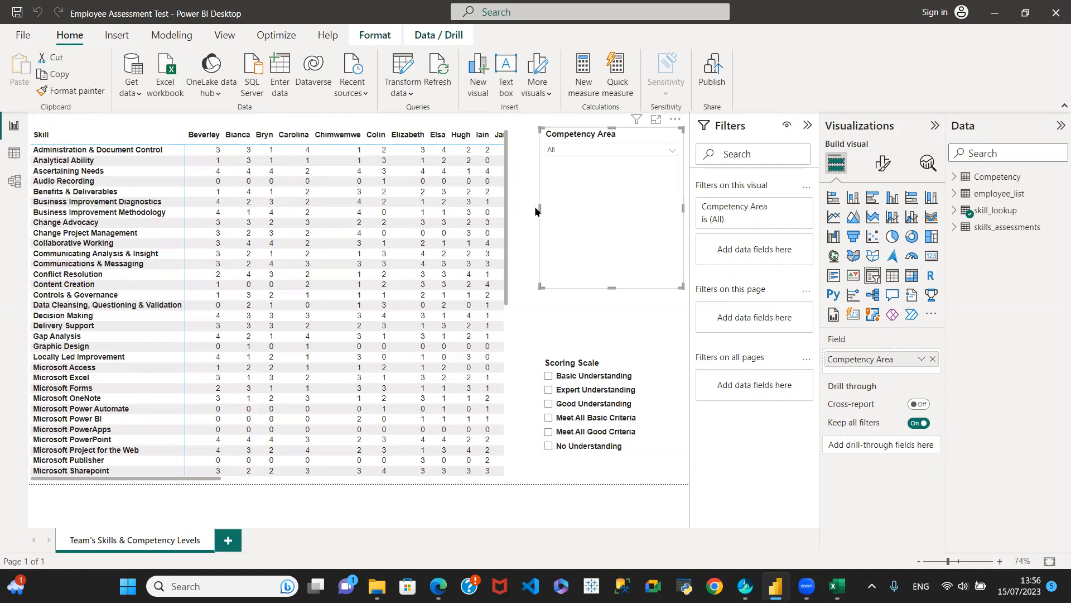
pyautogui.moveTo(540, 206); pyautogui.dragTo(556, 208)
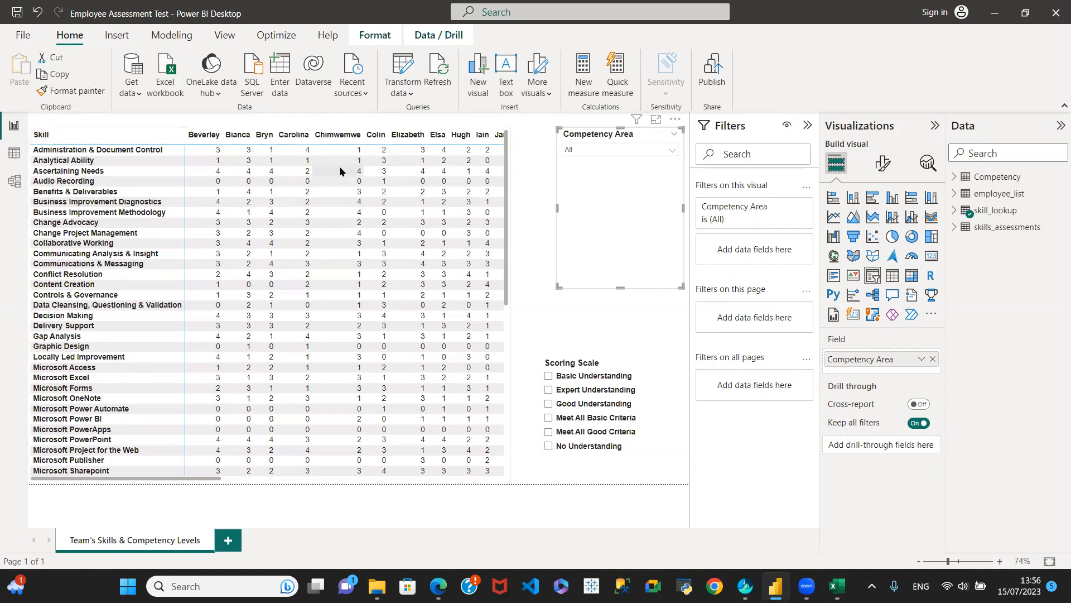
pyautogui.click(506, 139)
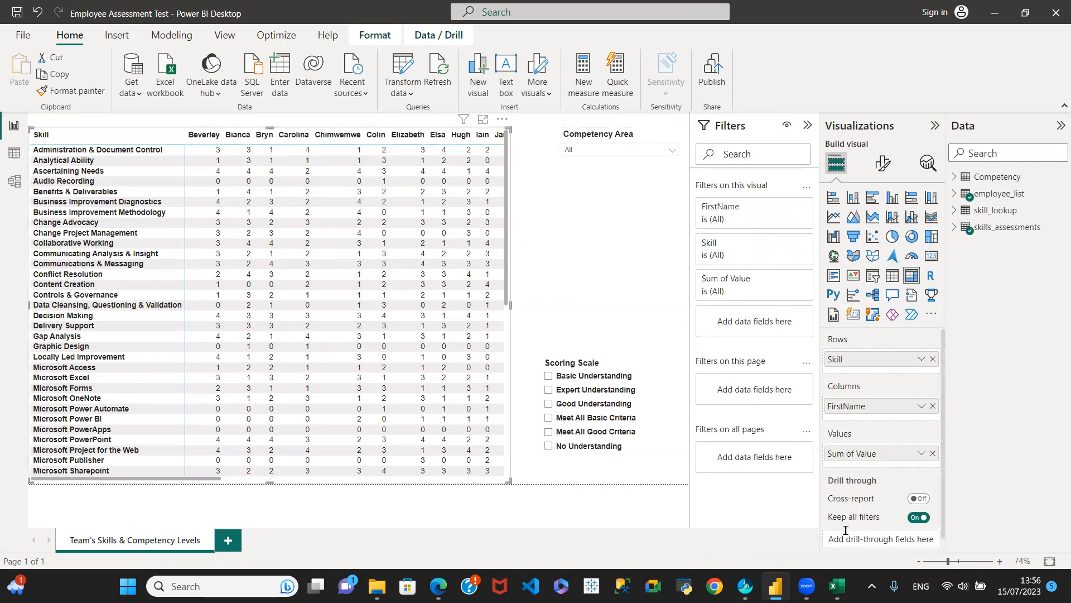
# Step: Return to the untitled Power BI report, add a matrix visual to Page 1, and enlarge it to cover most of the page height
pyautogui.moveTo(777, 585)
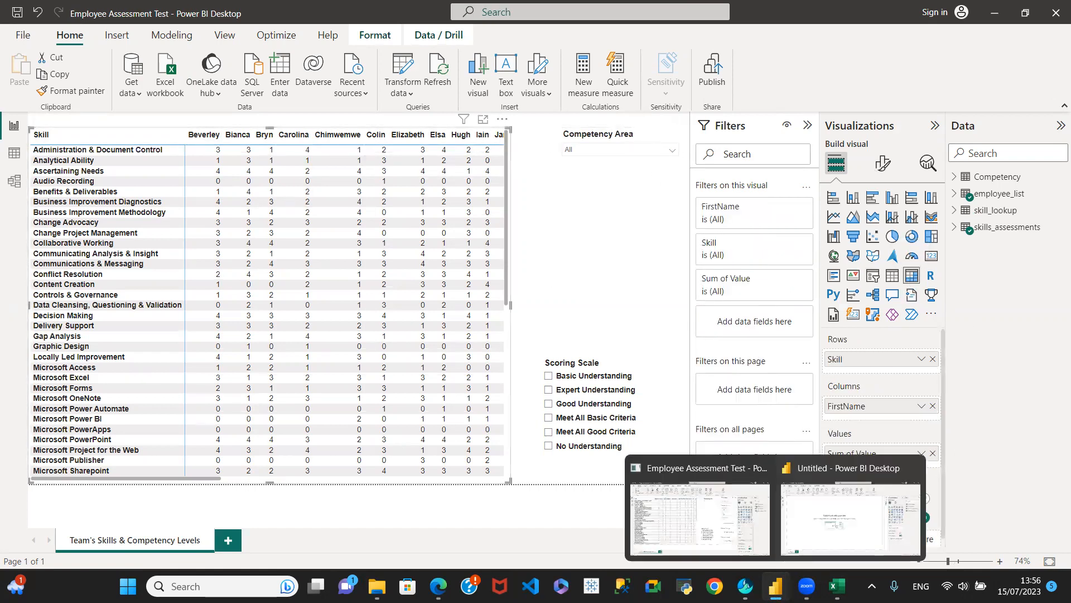
pyautogui.click(817, 498)
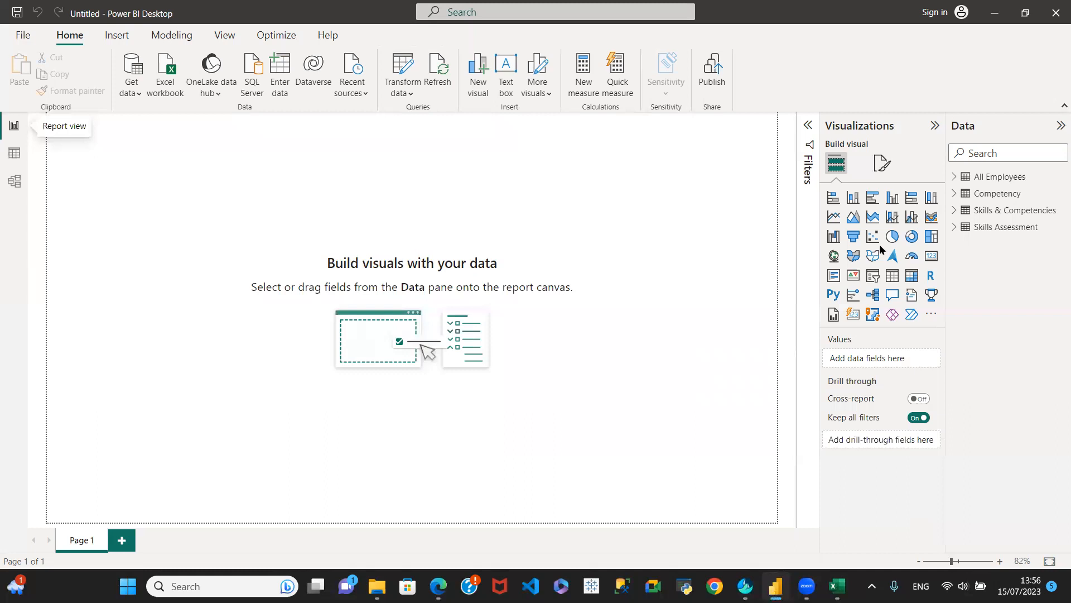
pyautogui.click(912, 277)
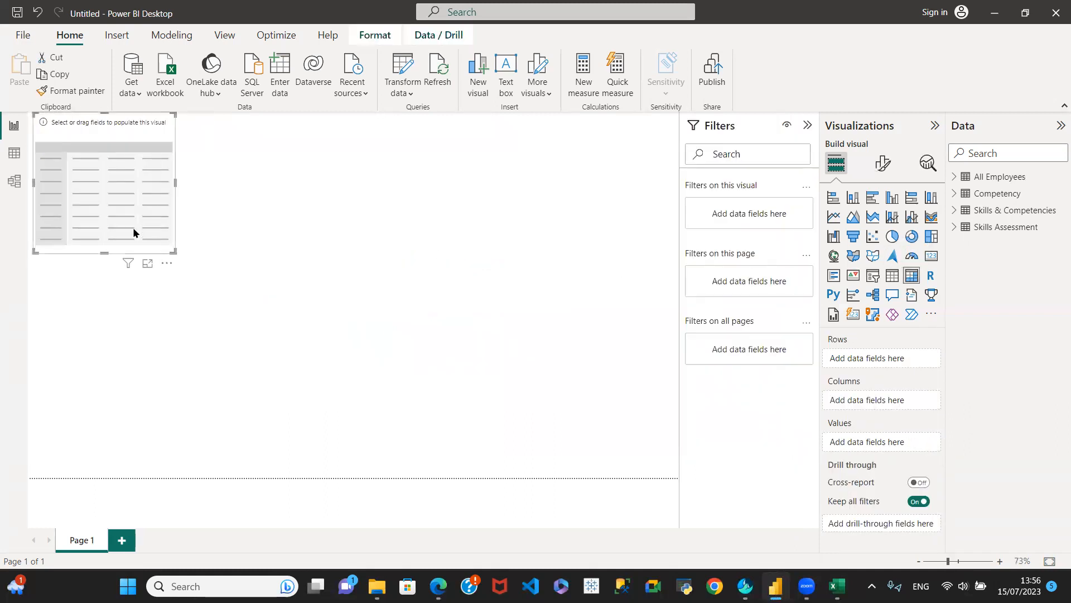
pyautogui.moveTo(170, 249); pyautogui.dragTo(442, 459)
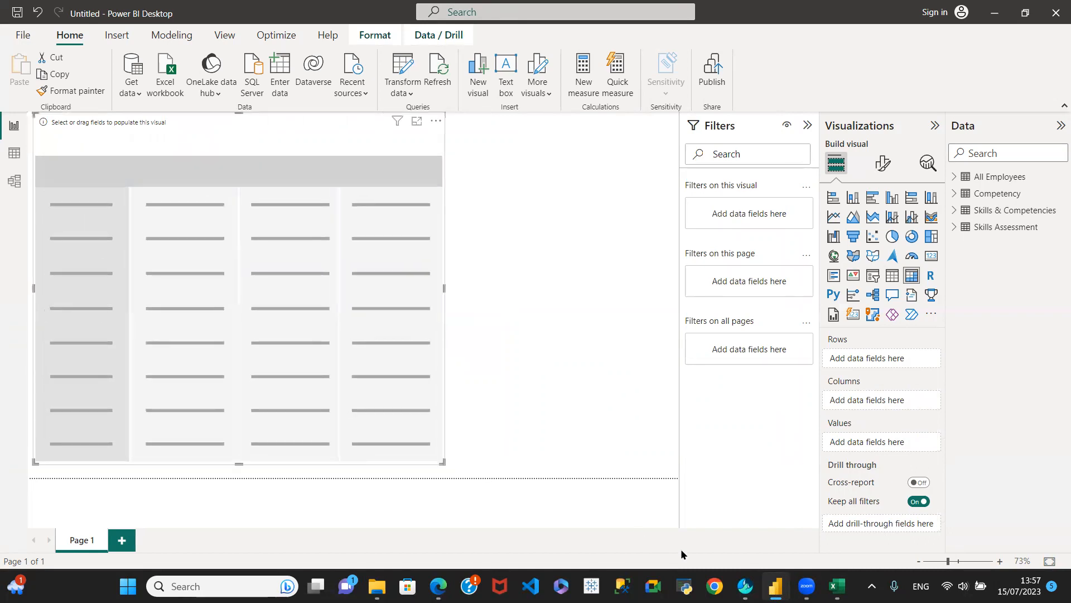
# Step: Review the matrix and slicer layout in the Employee Assessment Test report, and return to the untitled report
pyautogui.moveTo(776, 586)
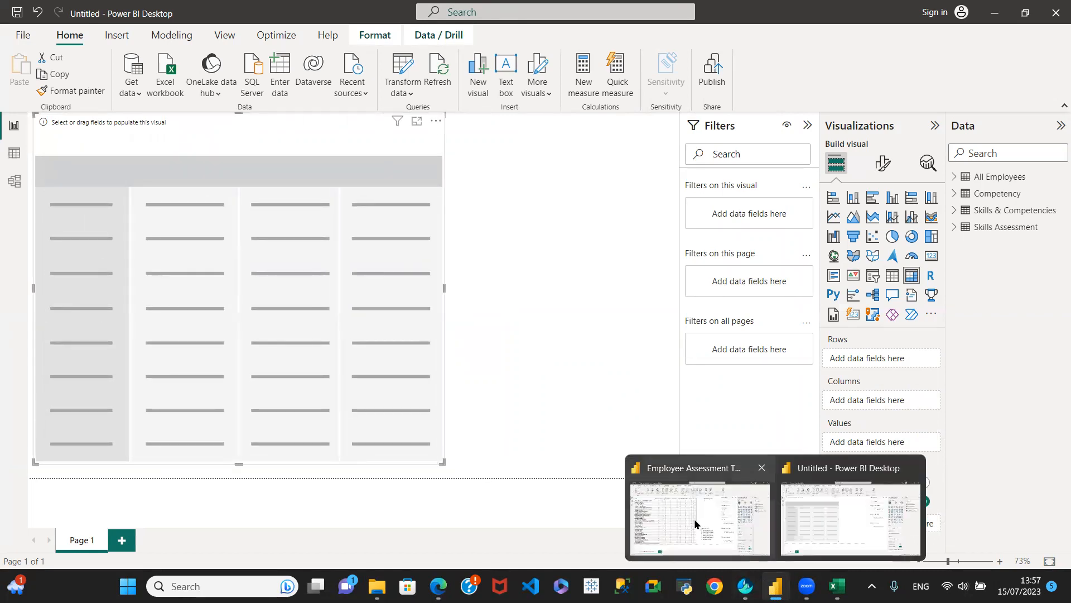
pyautogui.click(675, 520)
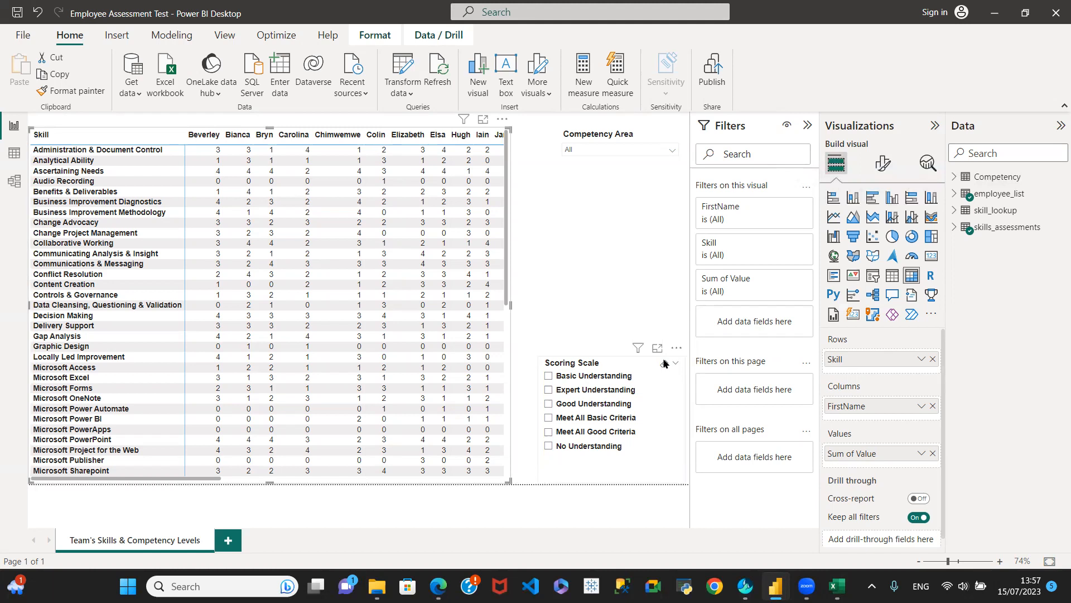
pyautogui.moveTo(776, 586)
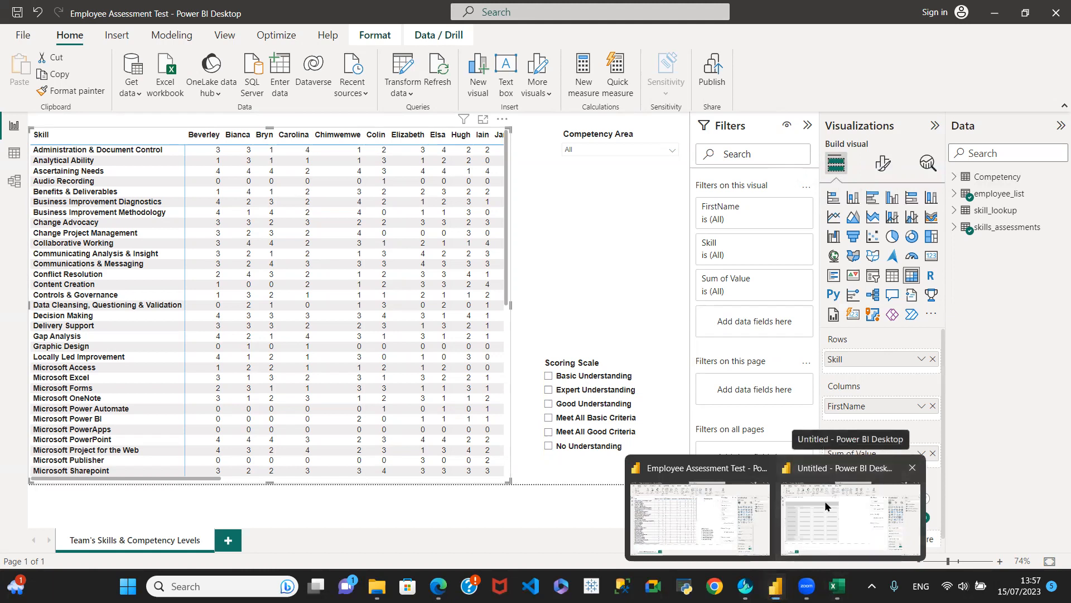
pyautogui.click(825, 500)
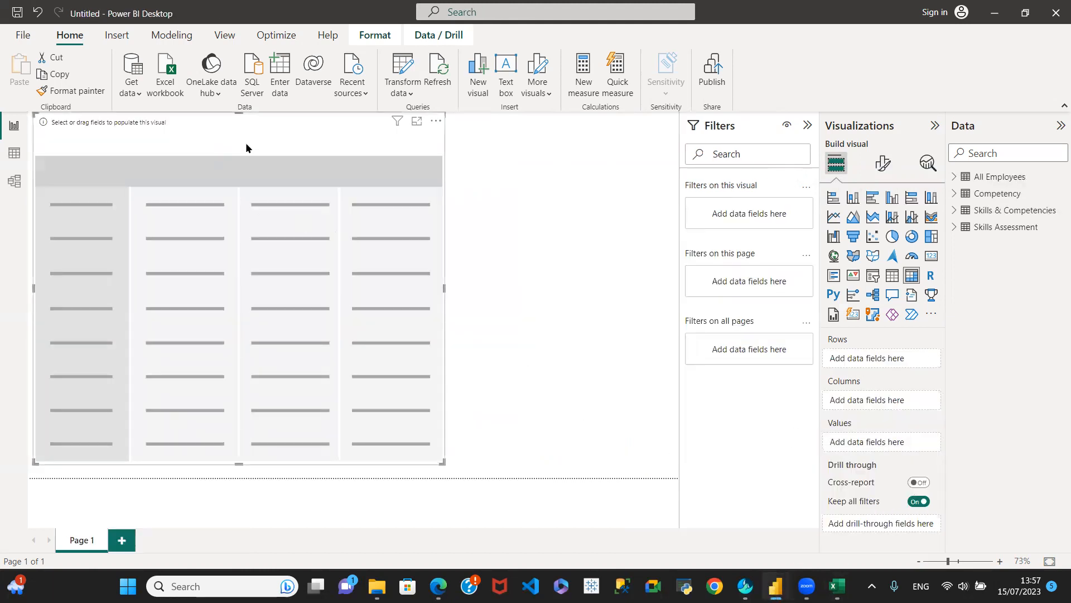
# Step: Lower the matrix's top edge slightly and add Name from All Employees as its rows
pyautogui.moveTo(237, 129); pyautogui.dragTo(241, 132)
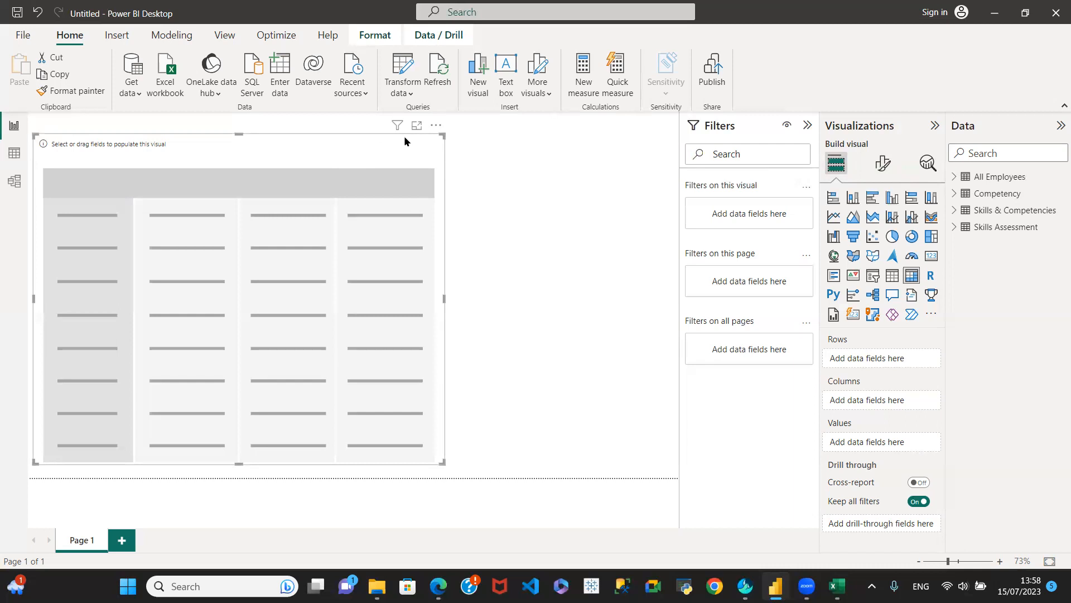
pyautogui.click(954, 178)
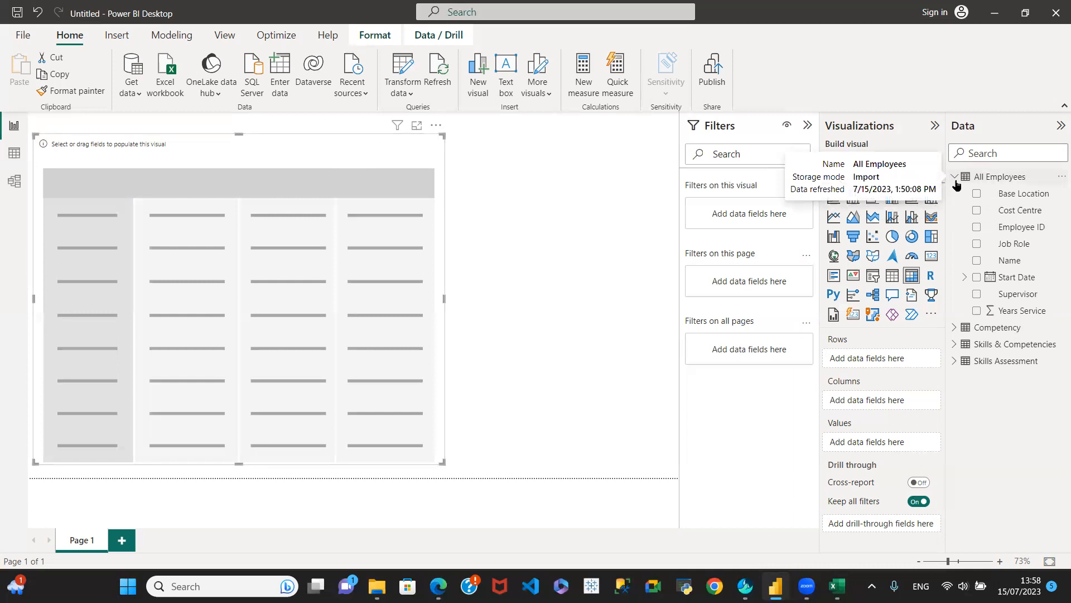
pyautogui.click(979, 264)
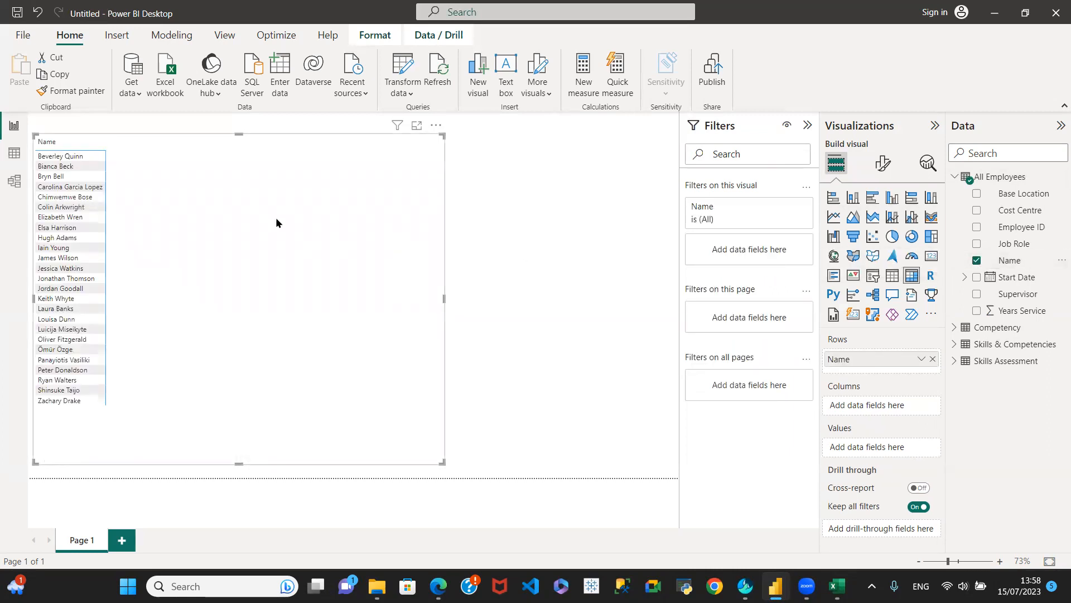
# Step: Shrink the Name matrix by lowering its top edge further and narrowing it to roughly two-thirds of its width
pyautogui.moveTo(240, 135); pyautogui.dragTo(249, 165)
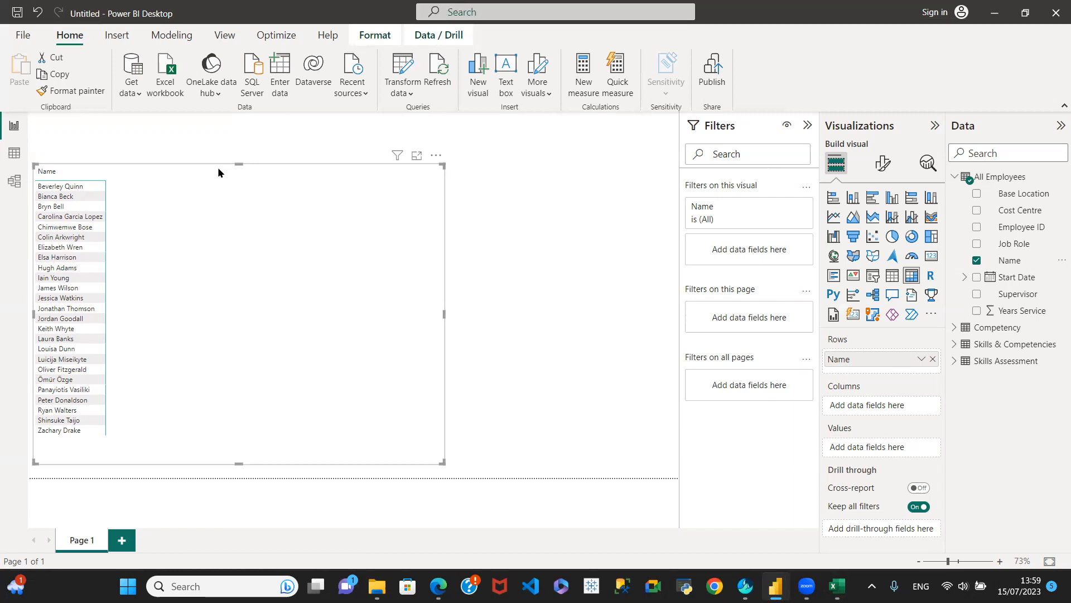
pyautogui.click(503, 193)
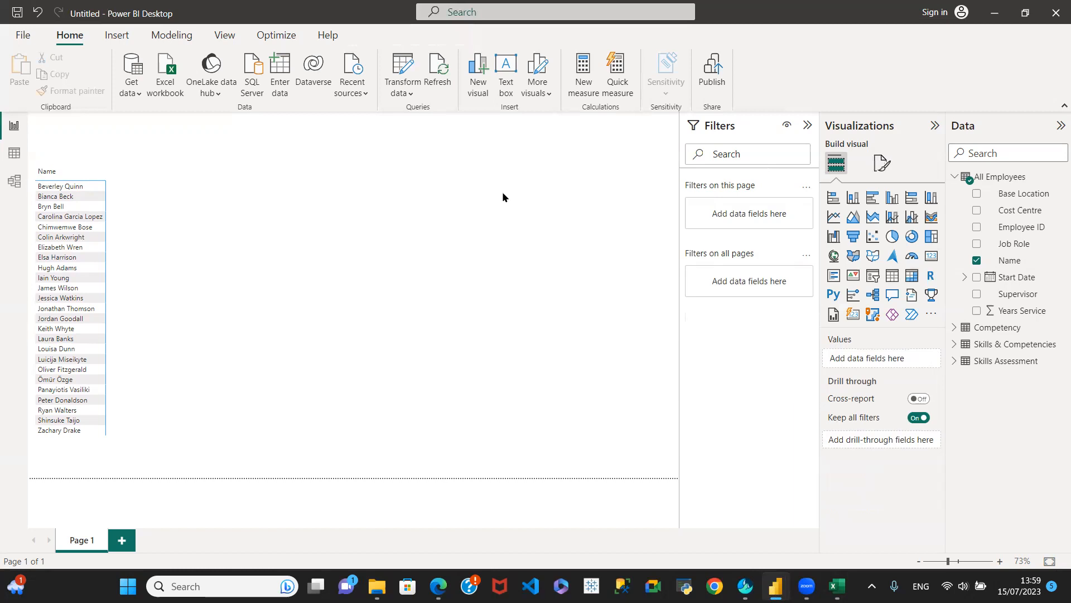
pyautogui.click(207, 190)
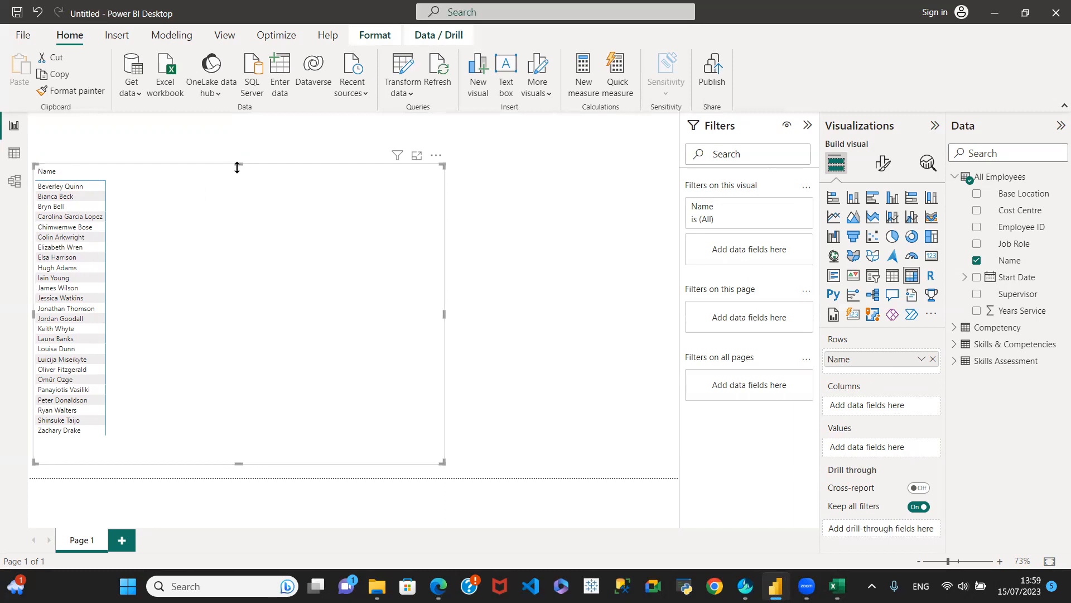
pyautogui.moveTo(238, 166); pyautogui.dragTo(238, 184)
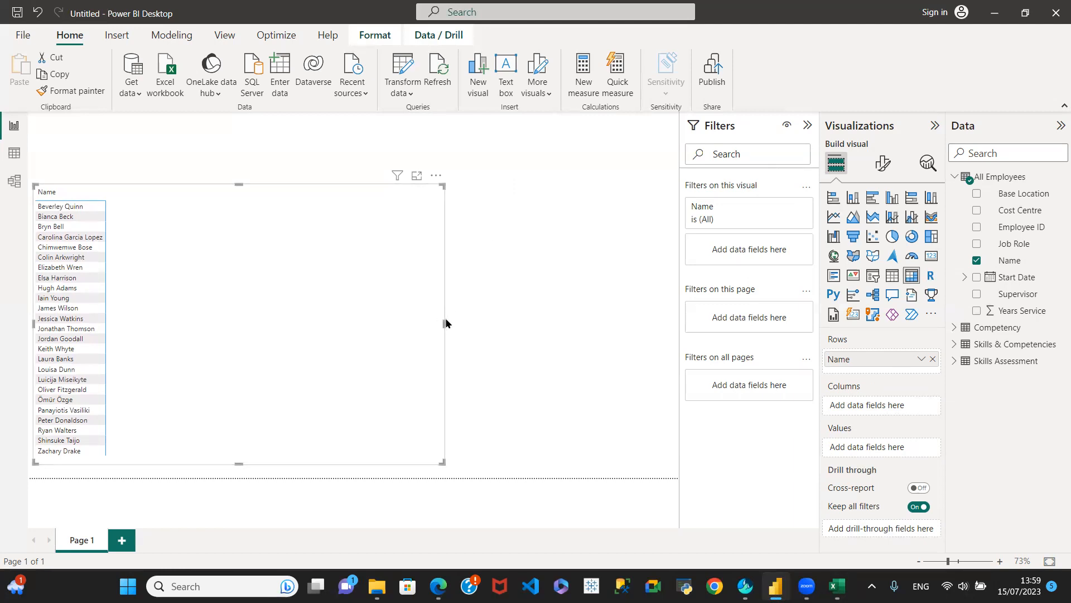
pyautogui.moveTo(442, 322); pyautogui.dragTo(435, 327)
pyautogui.moveTo(296, 326); pyautogui.dragTo(283, 326)
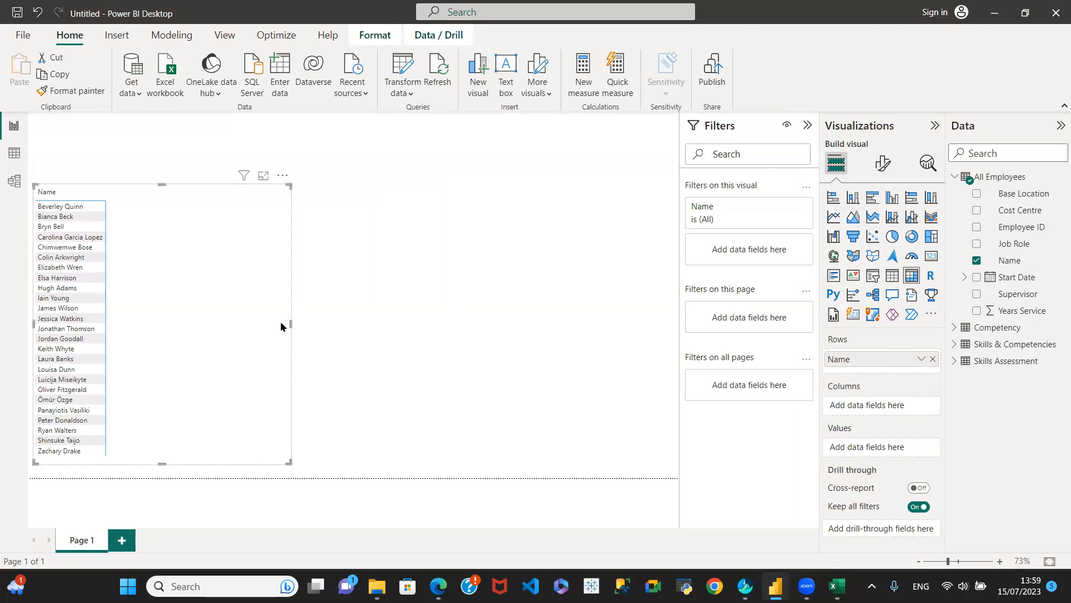
# Step: Add an empty slicer beside the Name matrix, extend its top edge upward, and move the slicer lower on the page
pyautogui.click(533, 244)
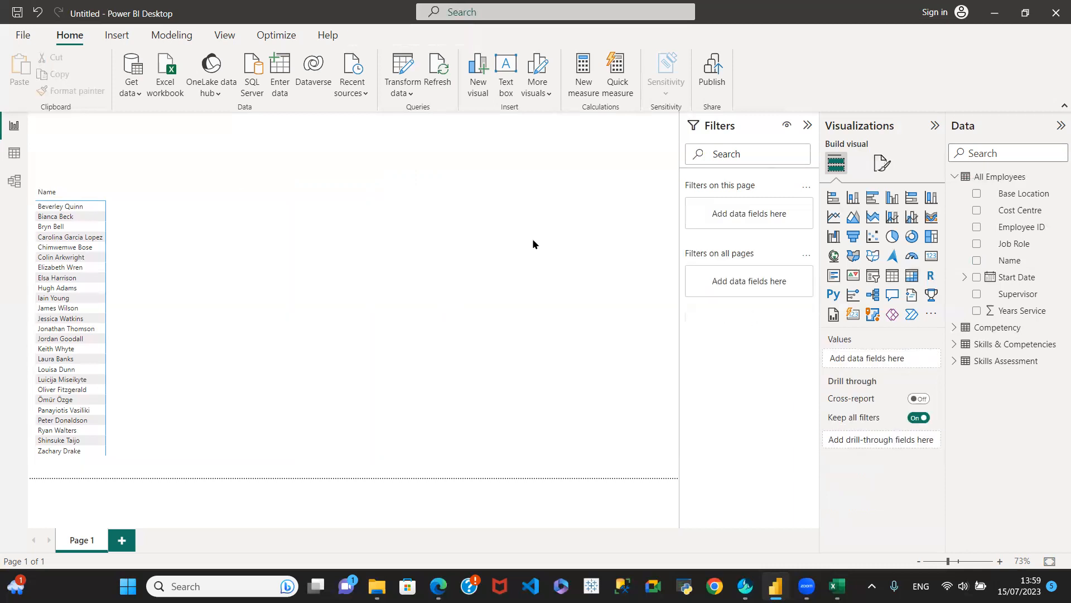
pyautogui.click(873, 275)
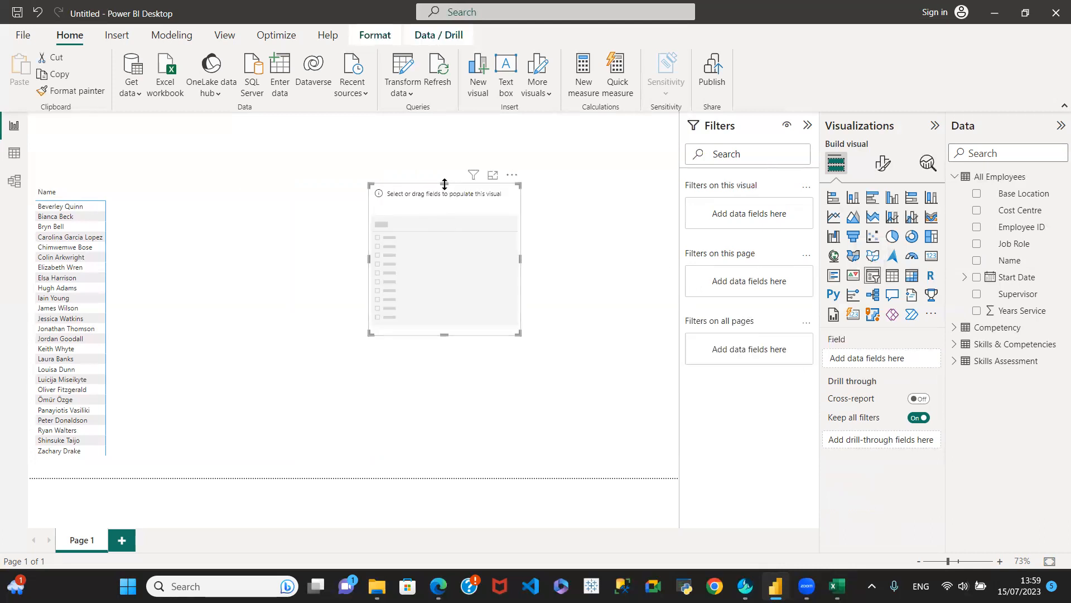
pyautogui.moveTo(444, 185); pyautogui.dragTo(444, 132)
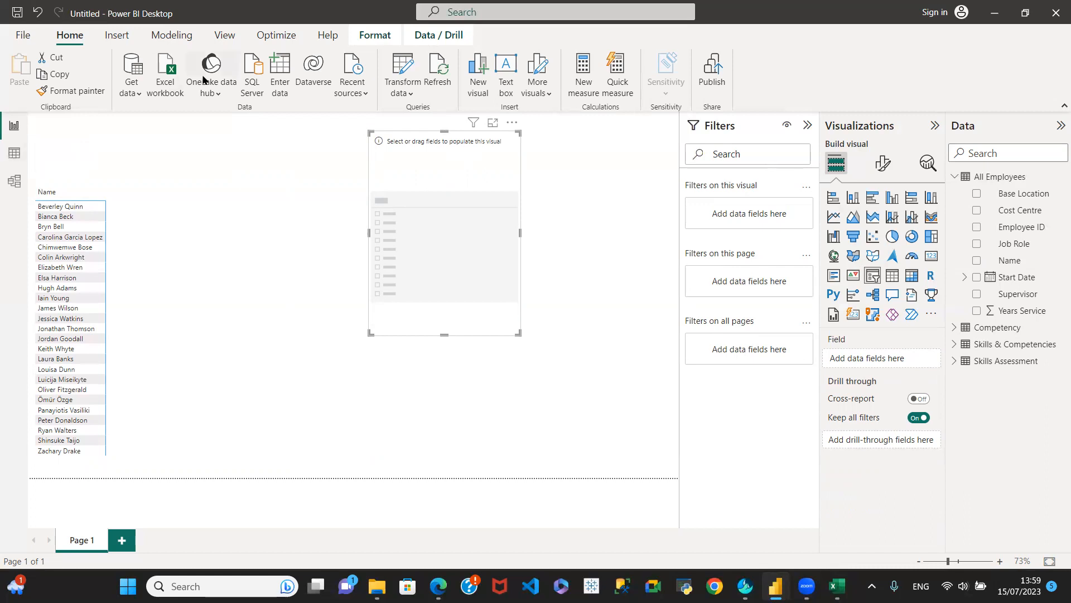
pyautogui.moveTo(433, 159); pyautogui.dragTo(439, 221)
# Step: Open the report's queries in Power Query Editor and close the Performance_Excellence_Analyst_Data_Exercise workbook in Excel
pyautogui.click(401, 95)
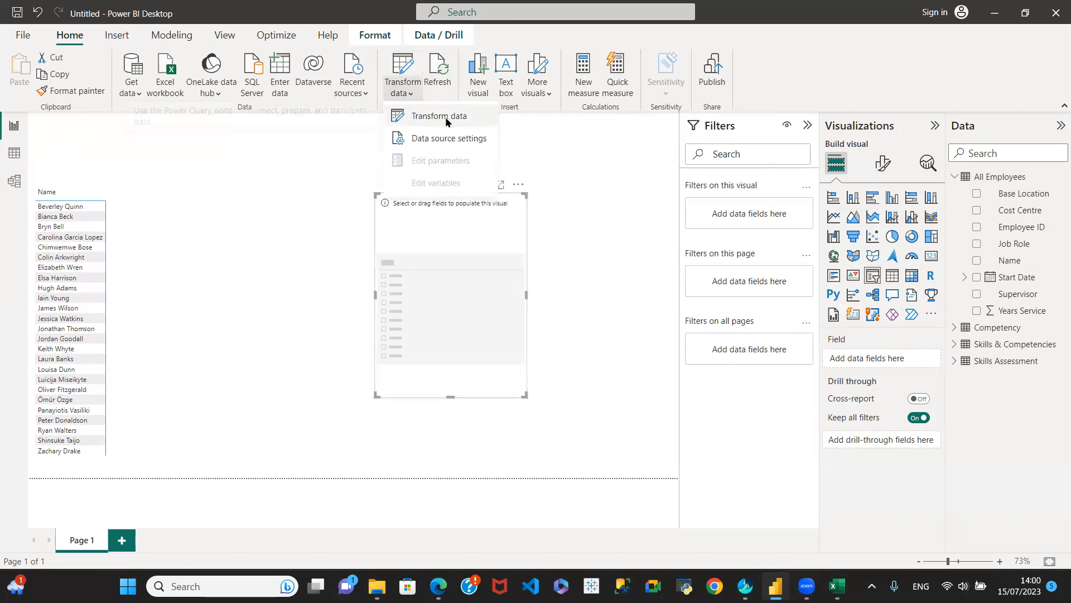
pyautogui.click(445, 117)
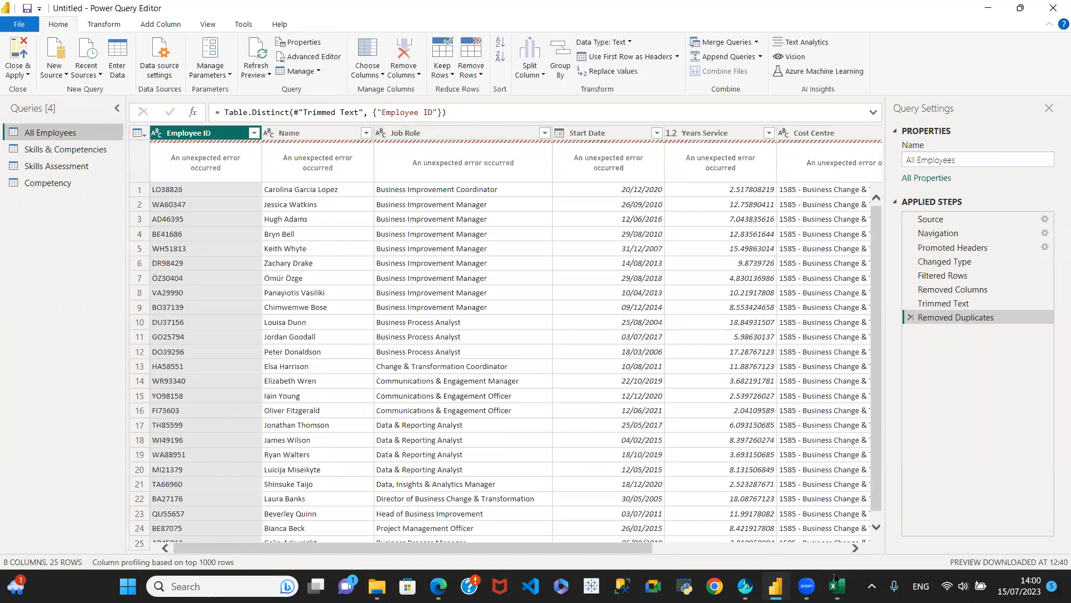
pyautogui.moveTo(836, 582)
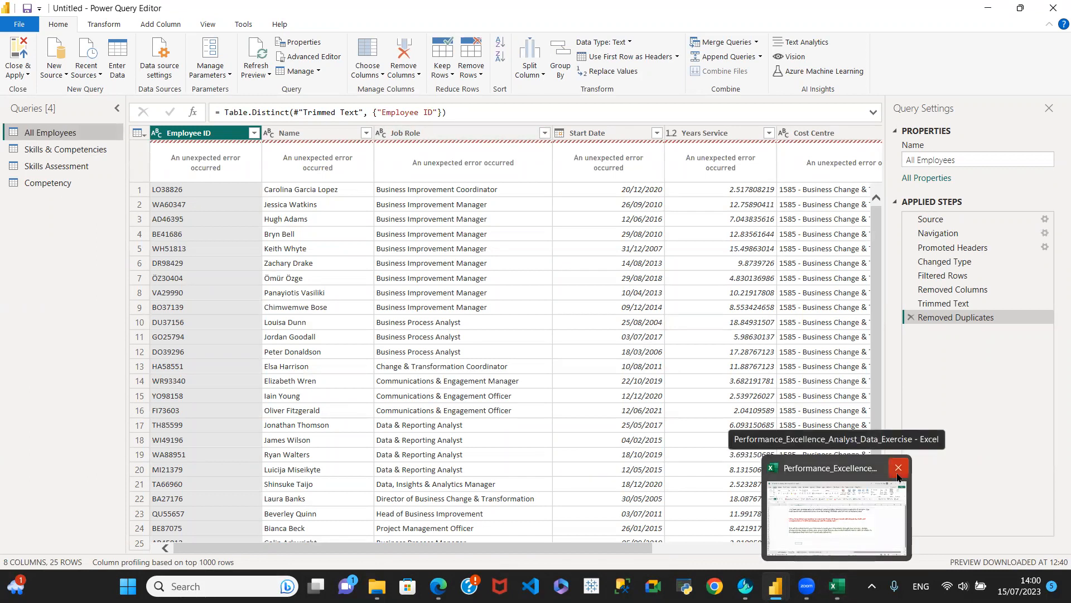
pyautogui.click(896, 474)
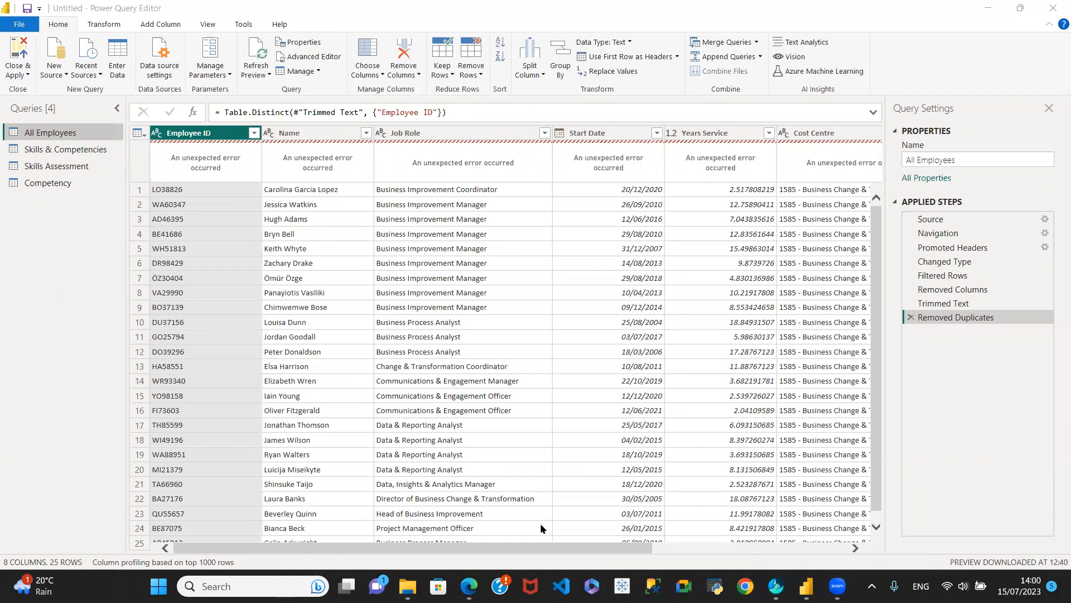
# Step: Start a conditional column in the Skills Assessment query and name it Skills Grade
pyautogui.click(63, 166)
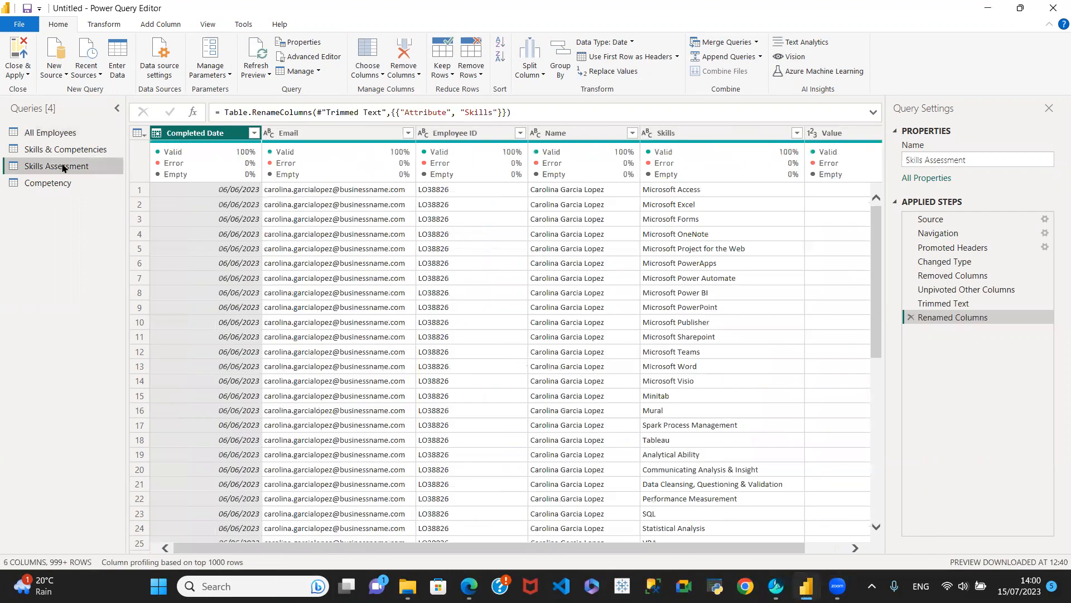
pyautogui.moveTo(404, 547); pyautogui.dragTo(537, 553)
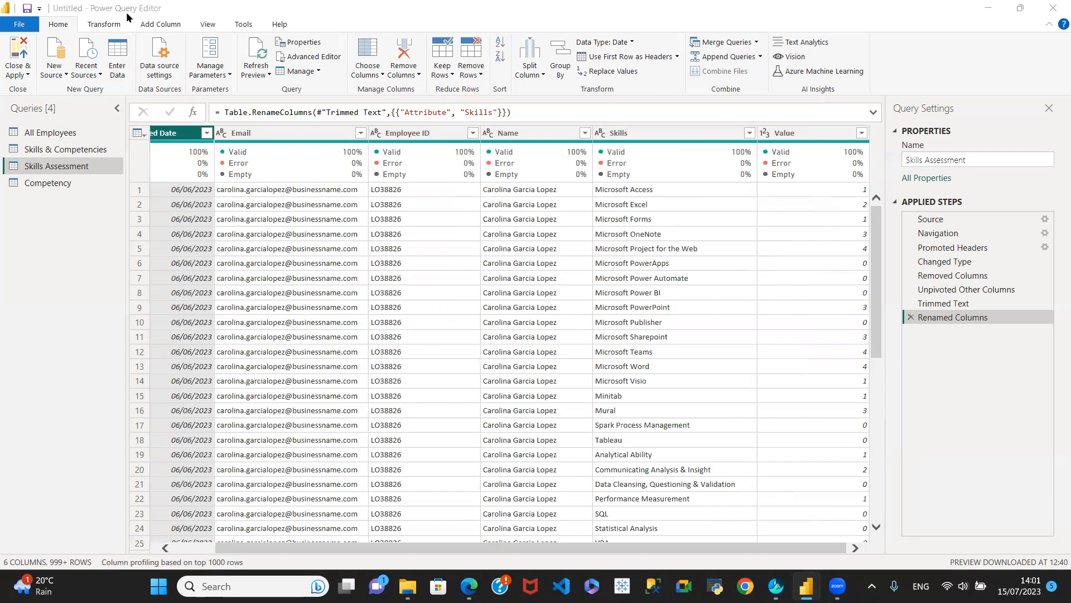
pyautogui.click(170, 28)
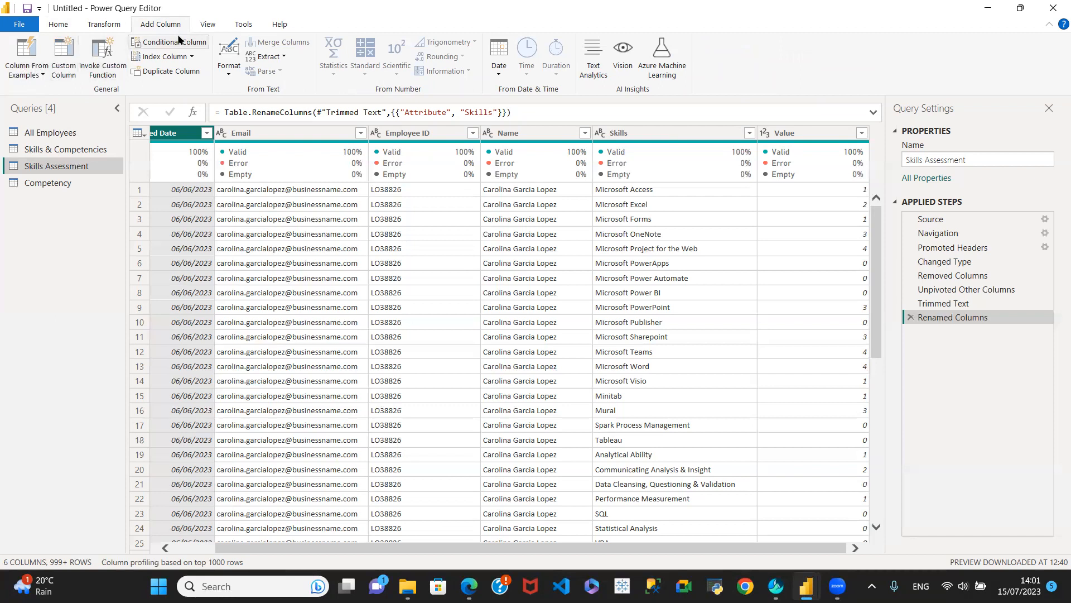
pyautogui.click(193, 44)
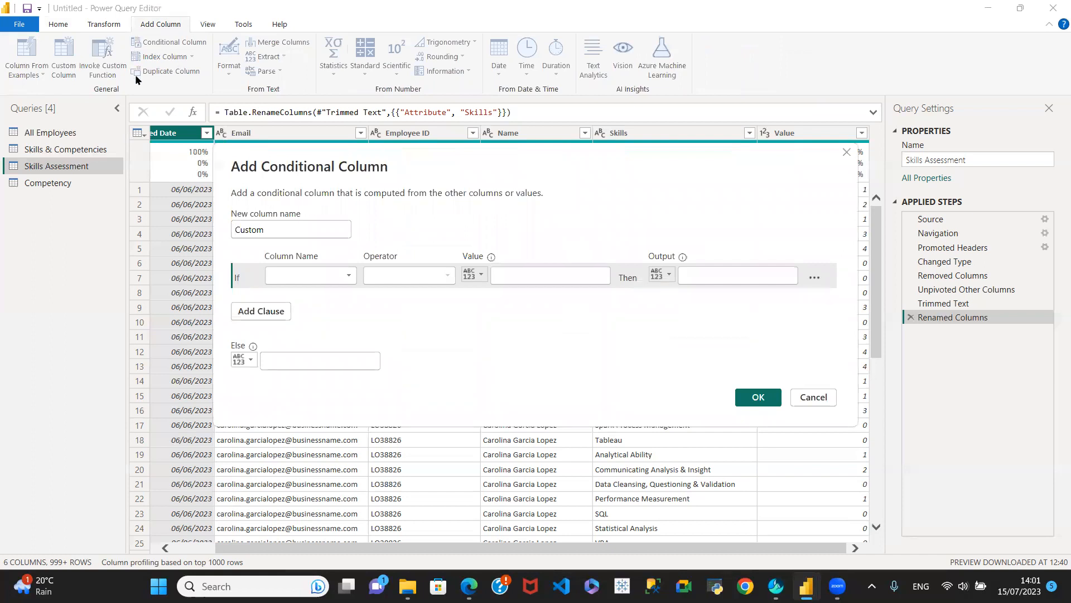
pyautogui.click(267, 227)
pyautogui.press('BackSpace')
pyautogui.press('BackSpace')
pyautogui.press('BackSpace')
pyautogui.press('BackSpace')
pyautogui.press('BackSpace')
pyautogui.press('BackSpace')
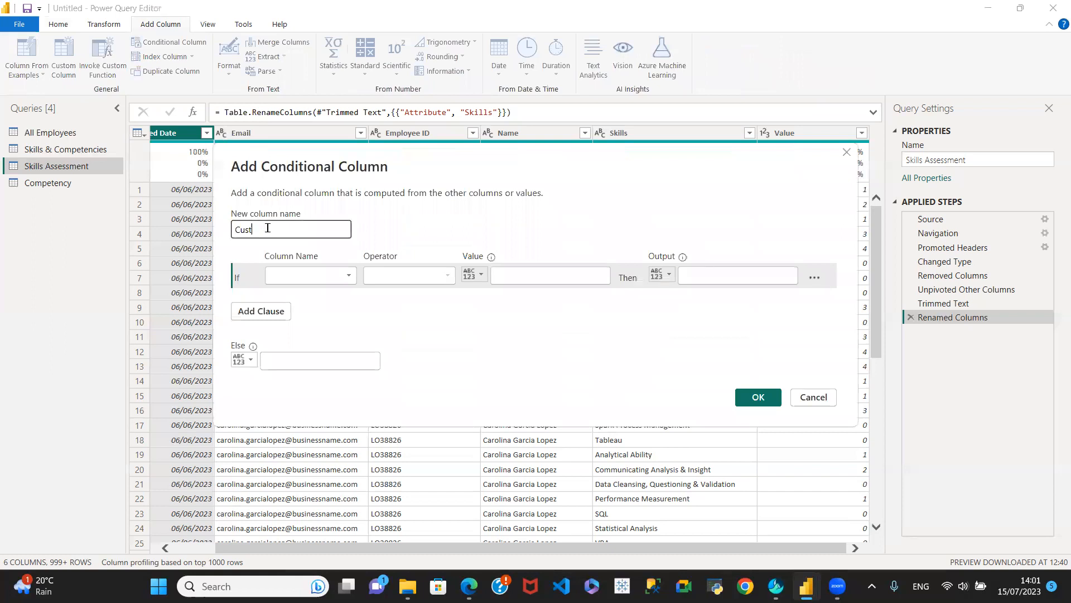
pyautogui.write('Skills Grade')
# Step: Define the first condition so that Value equals 0 outputs No Knowledge
pyautogui.click(347, 276)
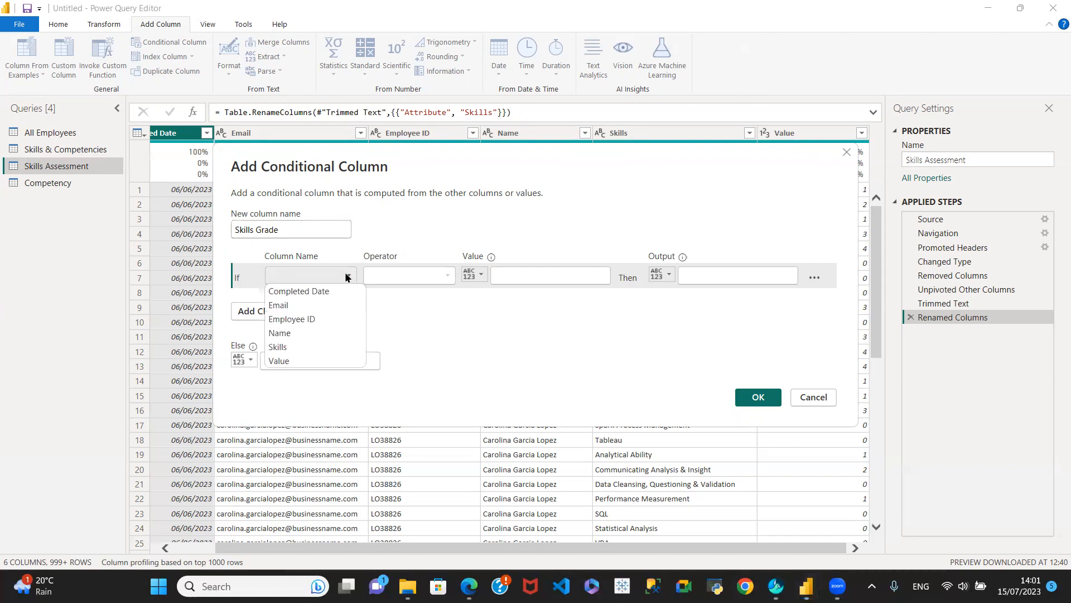
pyautogui.click(300, 360)
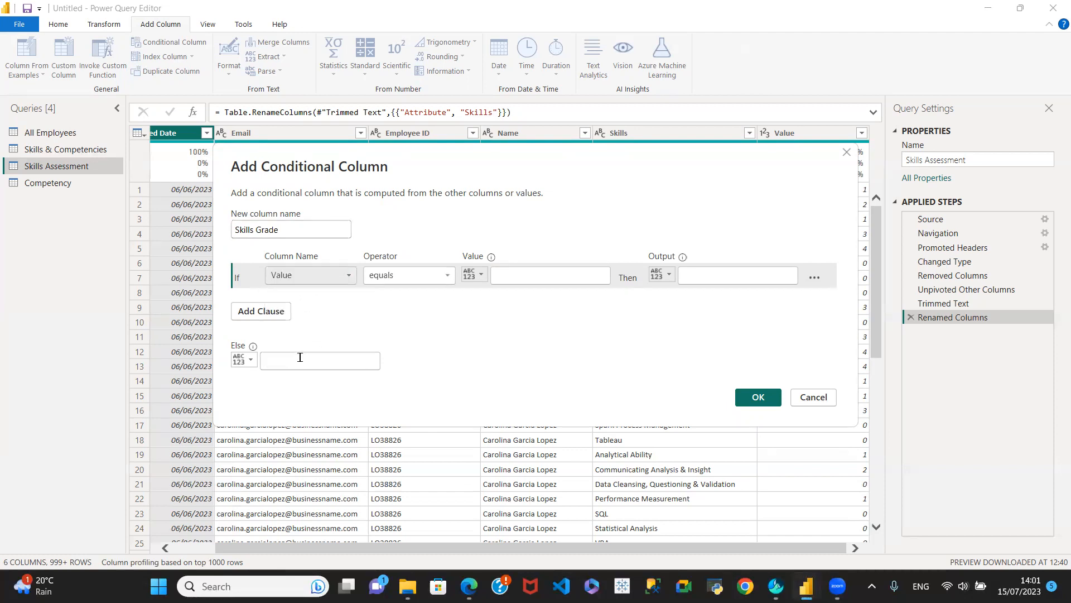
pyautogui.click(523, 276)
pyautogui.write('0')
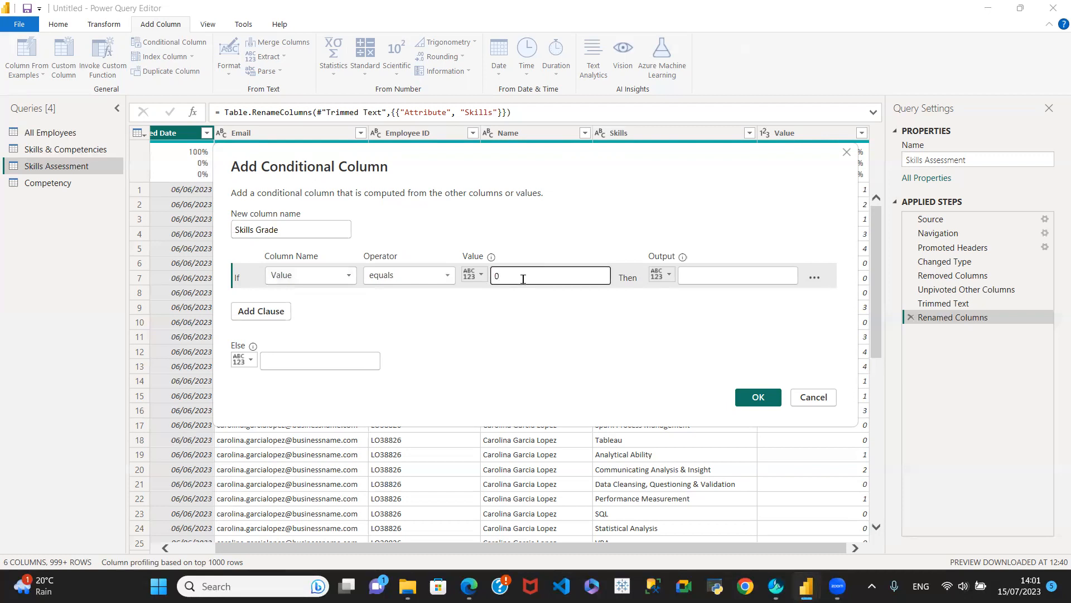
pyautogui.click(685, 274)
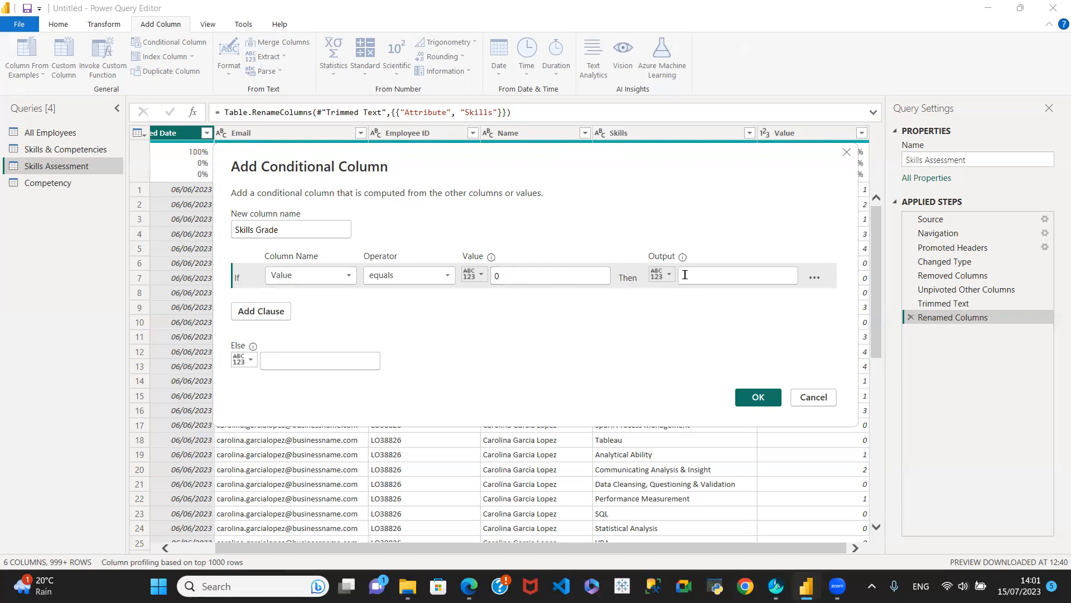
pyautogui.write('No Knowlw')
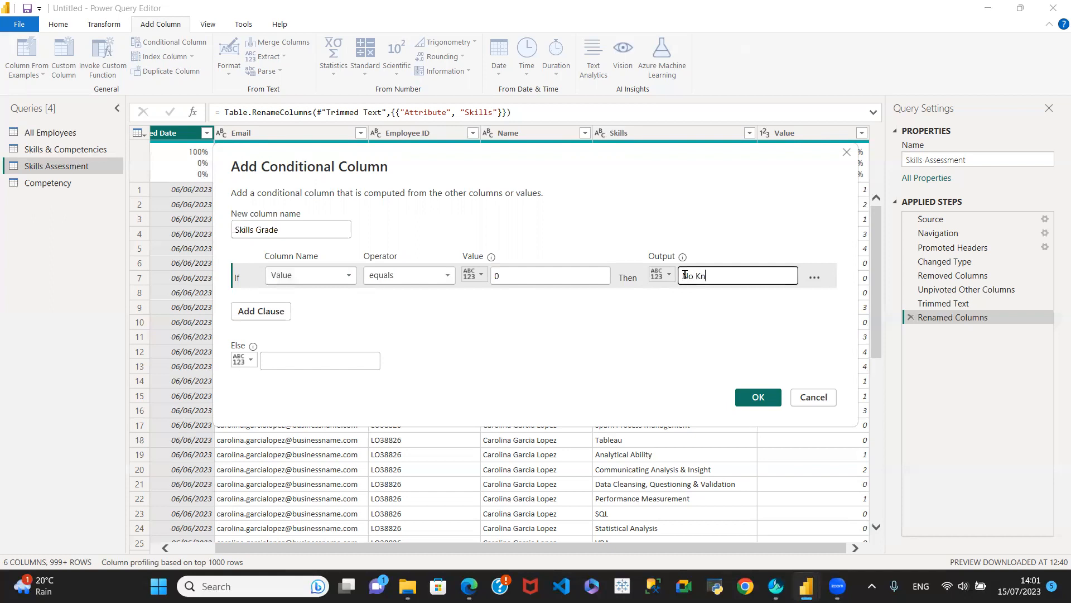
pyautogui.press('BackSpace')
pyautogui.write('edge')
# Step: Add a second clause so that Value equals 1 outputs Basic Knowledge
pyautogui.click(273, 310)
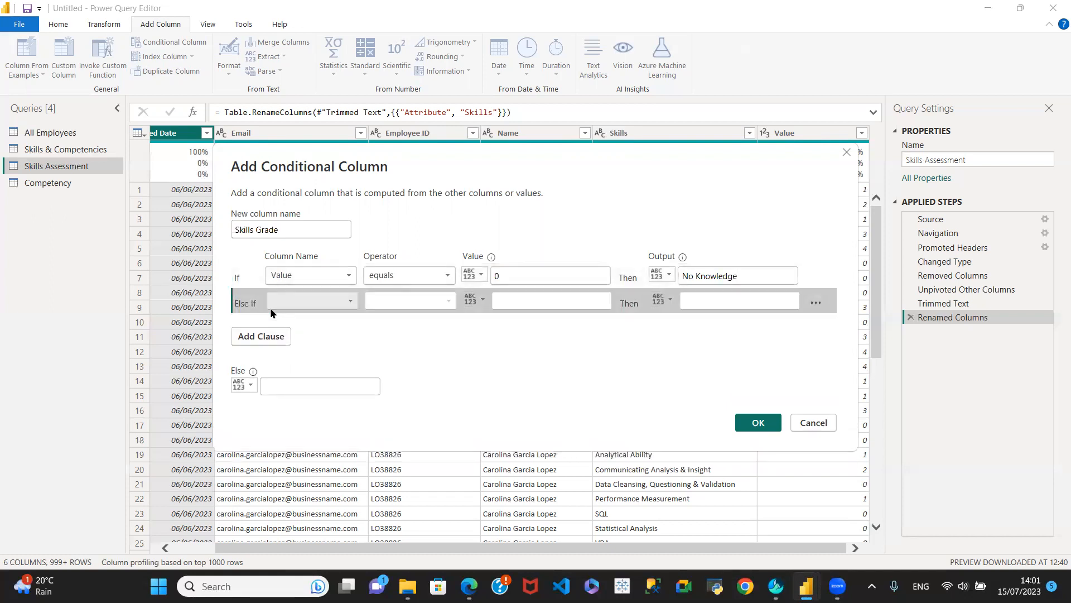
pyautogui.click(351, 302)
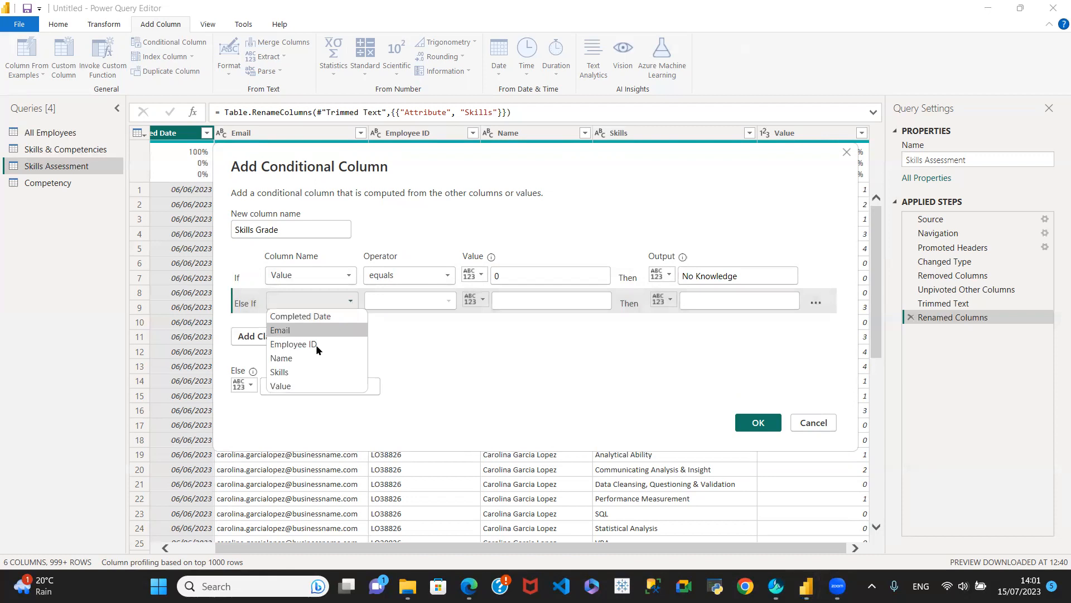
pyautogui.click(306, 385)
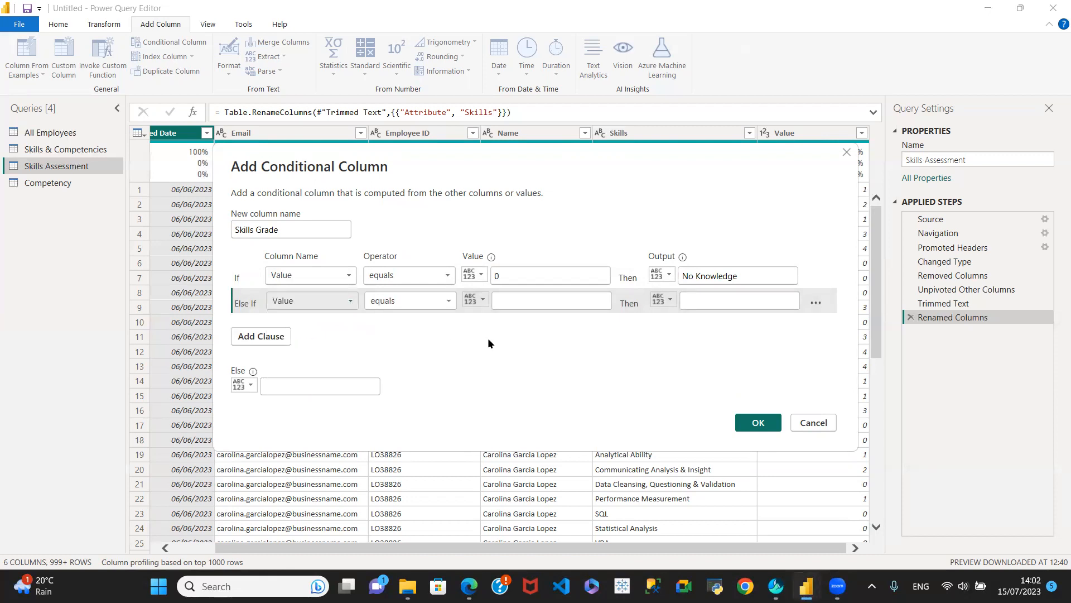
pyautogui.click(509, 300)
pyautogui.write('1')
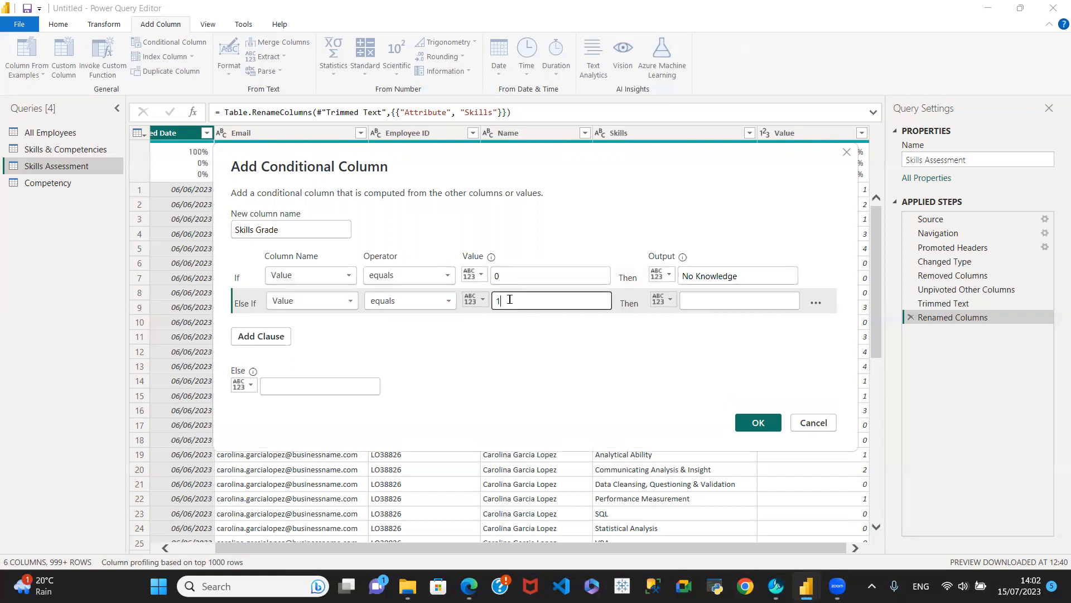
pyautogui.click(717, 299)
pyautogui.write('Basic Knowledge')
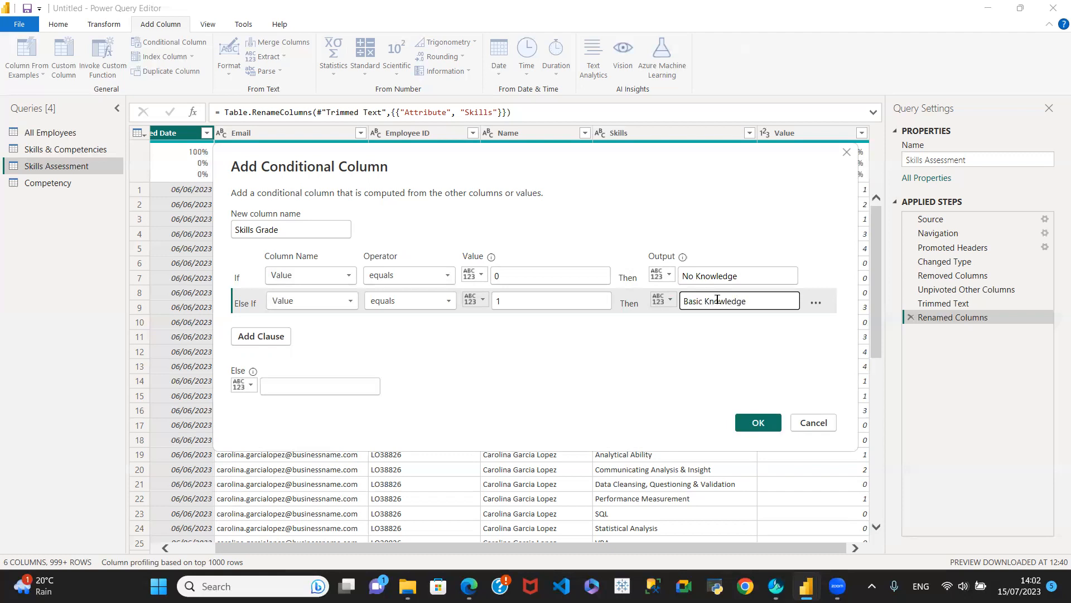
# Step: Add a third clause so that Value equals 2 outputs Some Good Knowledge
pyautogui.click(269, 336)
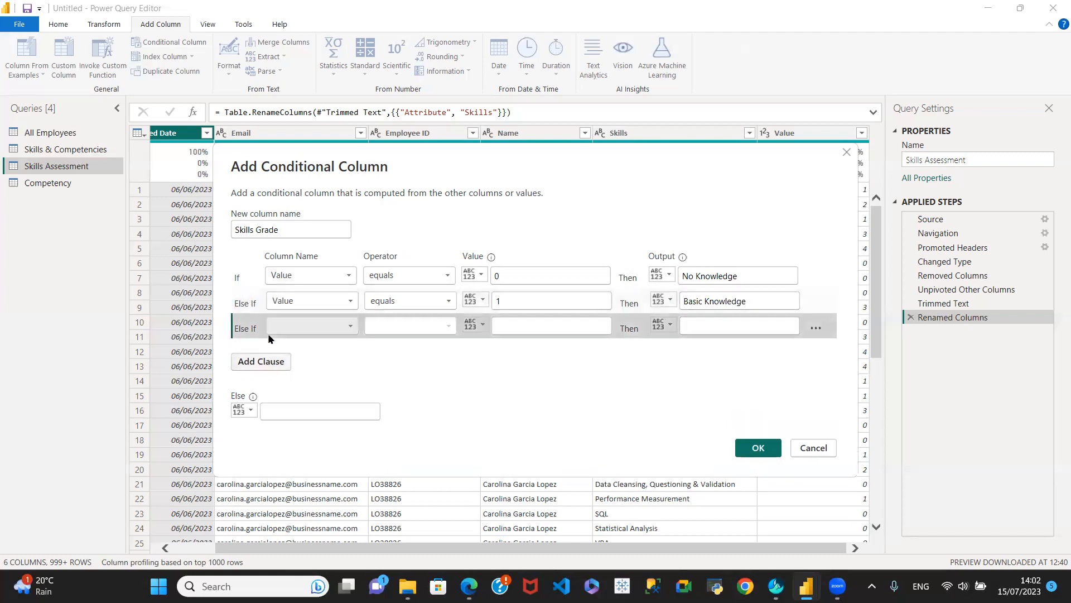
pyautogui.click(346, 324)
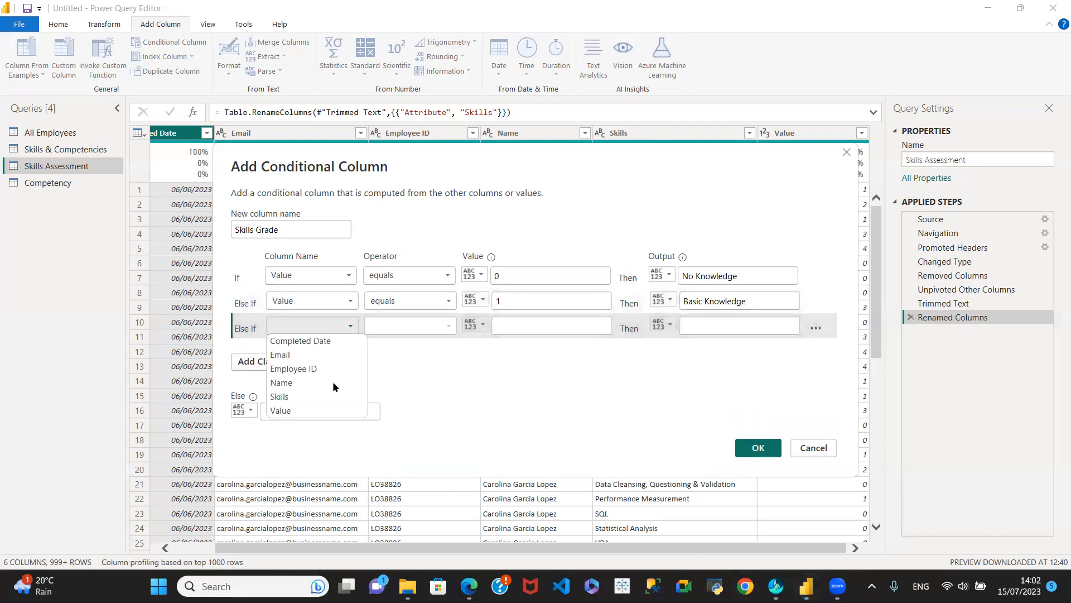
pyautogui.click(312, 411)
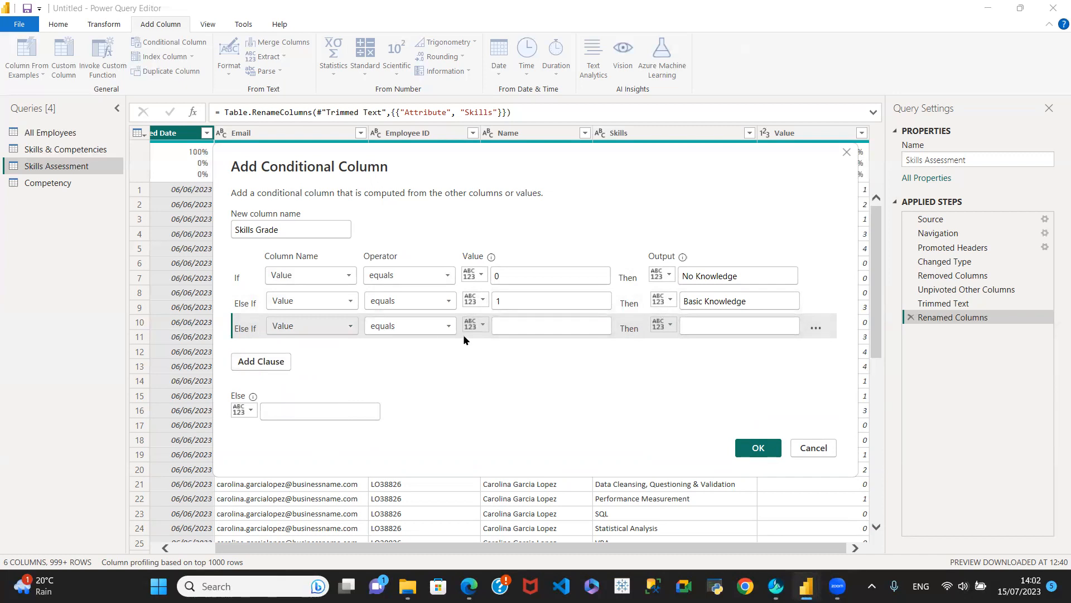
pyautogui.click(517, 324)
pyautogui.write('2')
pyautogui.click(693, 326)
pyautogui.write('S')
pyautogui.press('BackSpace')
pyautogui.write('Some ')
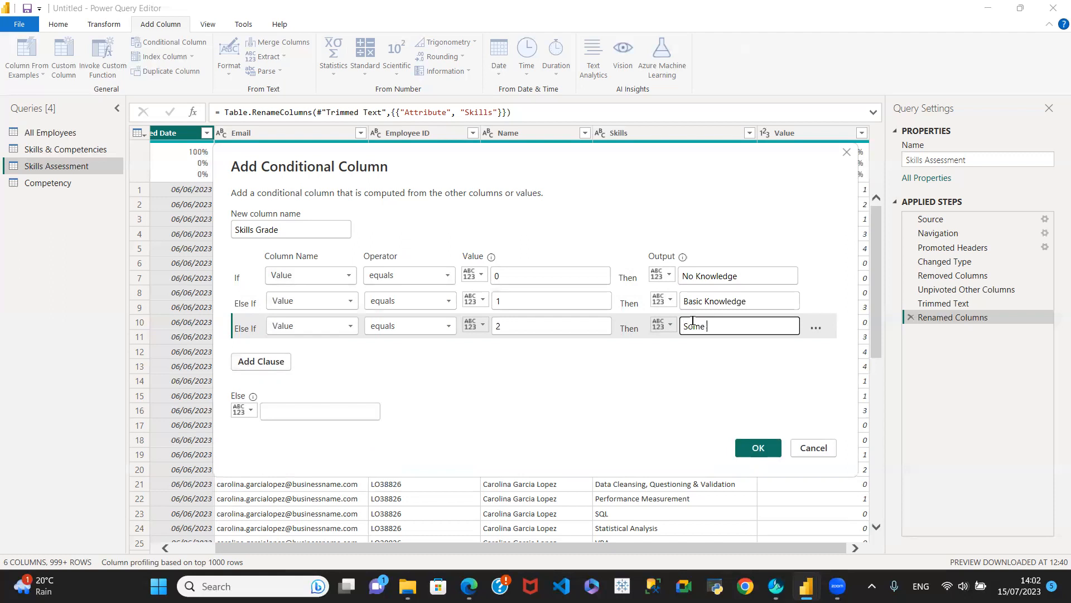
pyautogui.write('Good Knowledge')
# Step: Add a fourth clause so that Value equals 3 outputs Good Knowledge
pyautogui.click(270, 362)
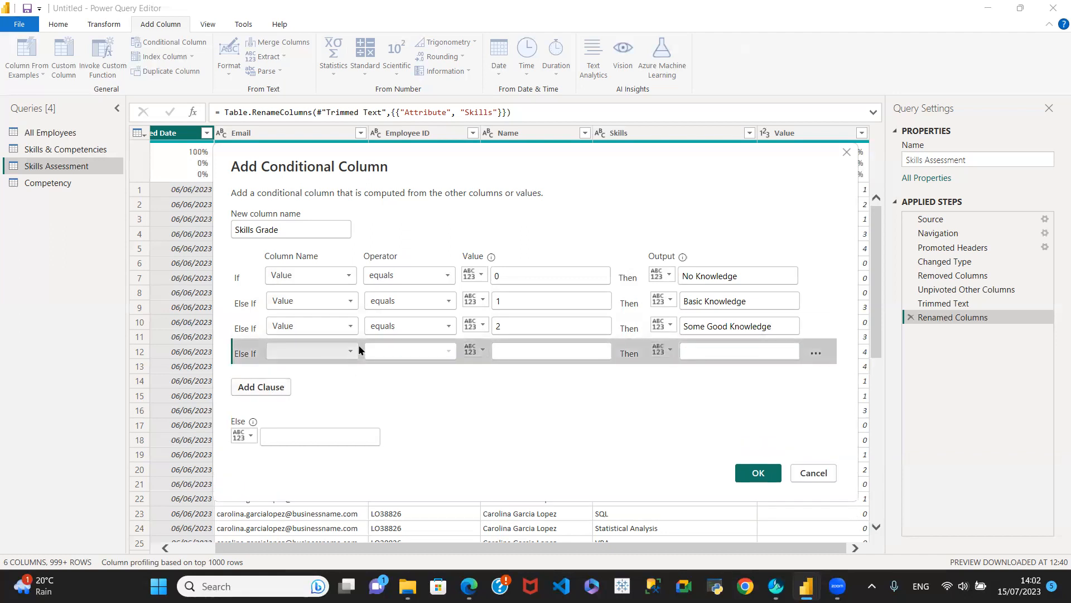
pyautogui.click(346, 350)
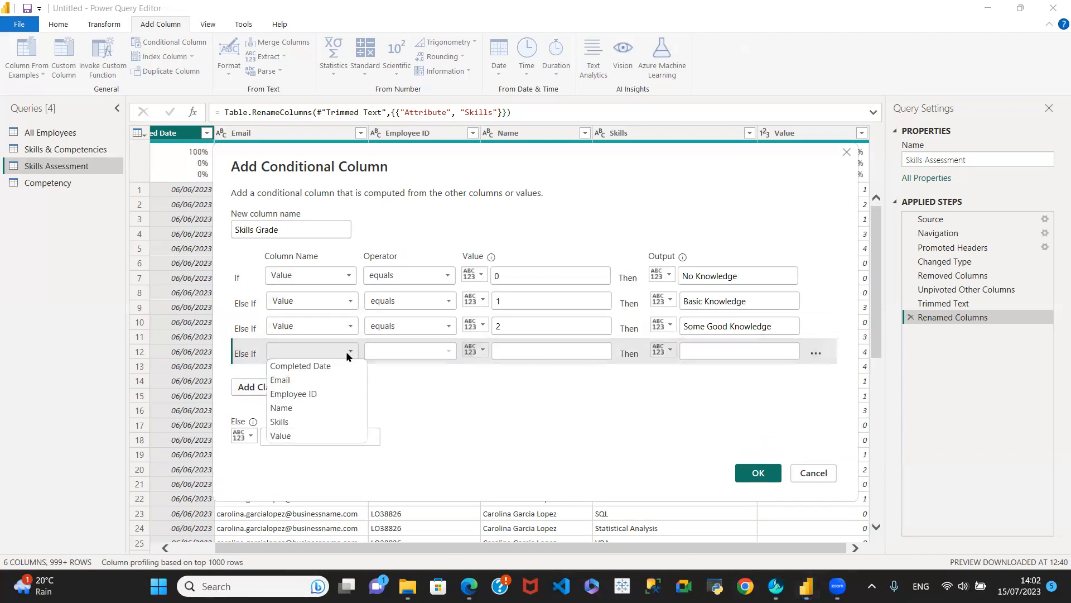
pyautogui.click(317, 435)
pyautogui.click(522, 351)
pyautogui.write('3')
pyautogui.click(692, 346)
pyautogui.click(693, 346)
pyautogui.write('Good K')
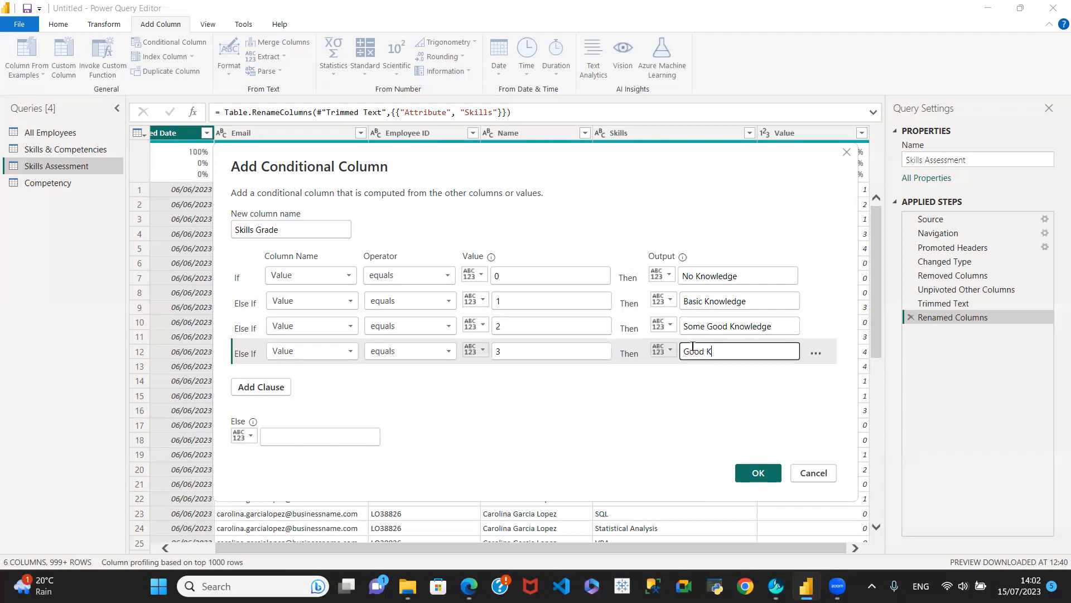
pyautogui.write('nowledge')
# Step: Add a fifth clause so that Value equals 4 outputs Some Expert Knowledge
pyautogui.click(265, 390)
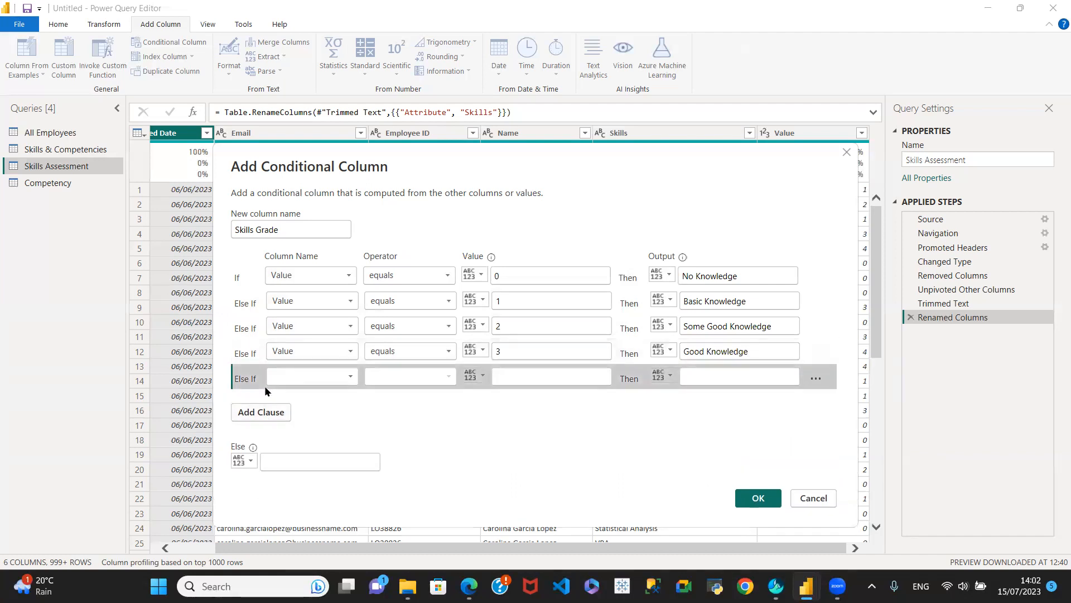
pyautogui.click(346, 376)
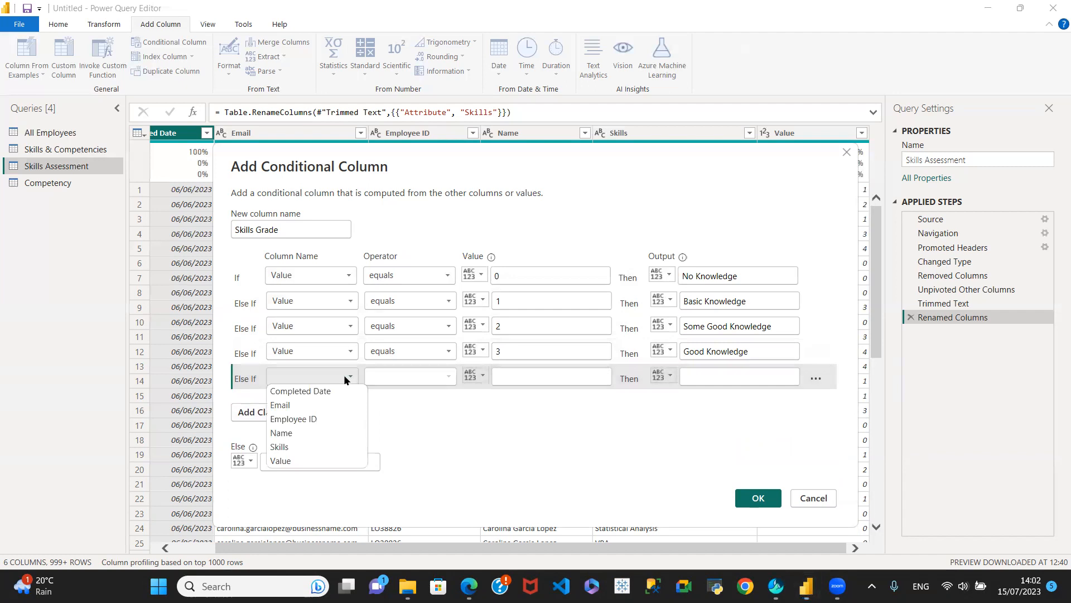
pyautogui.click(310, 462)
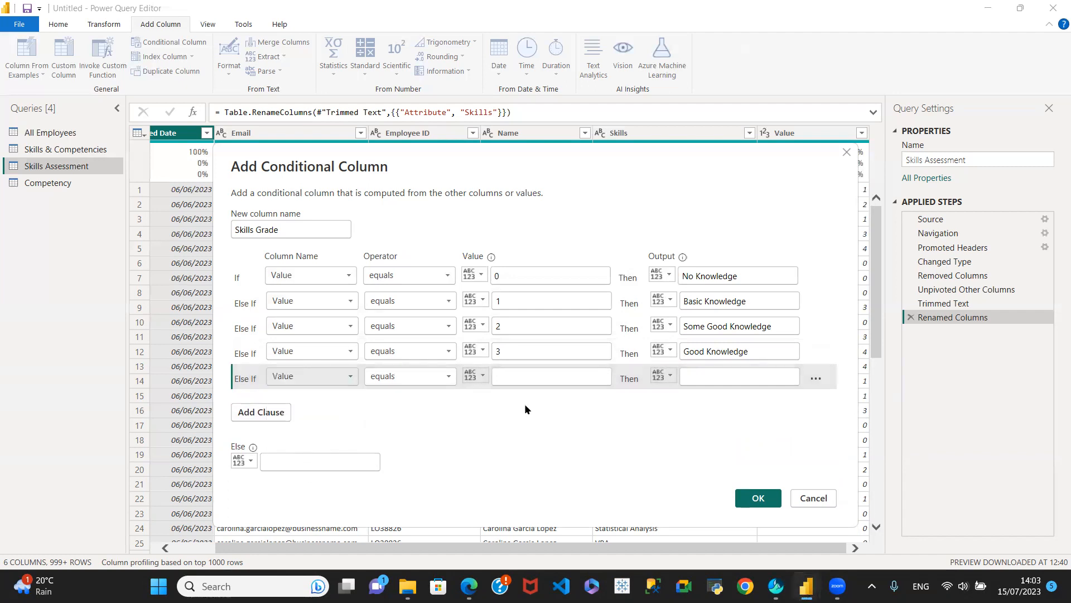
pyautogui.click(514, 377)
pyautogui.write('4')
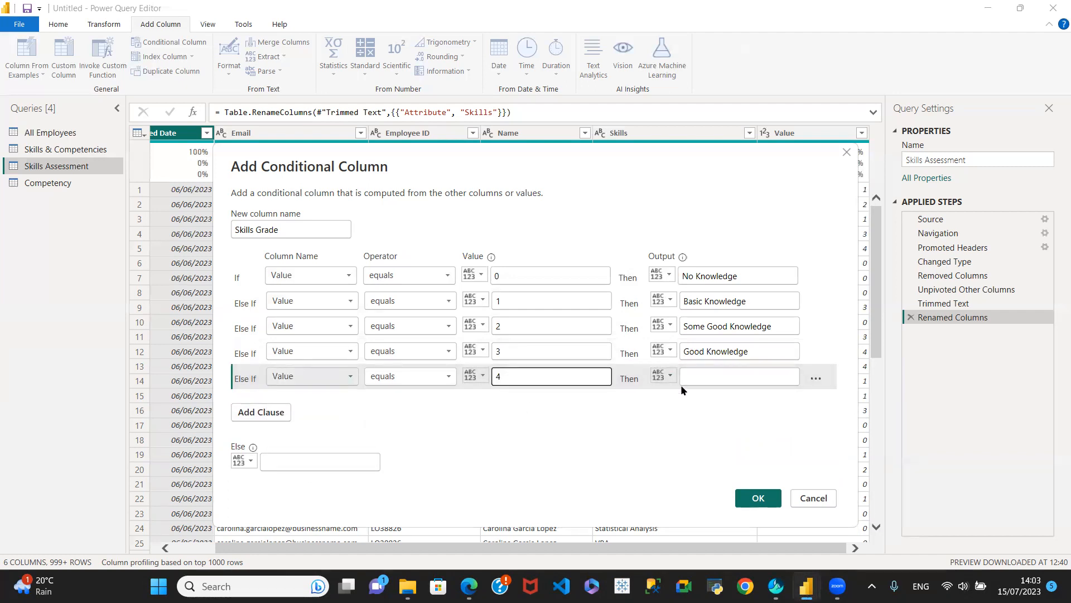
pyautogui.click(694, 380)
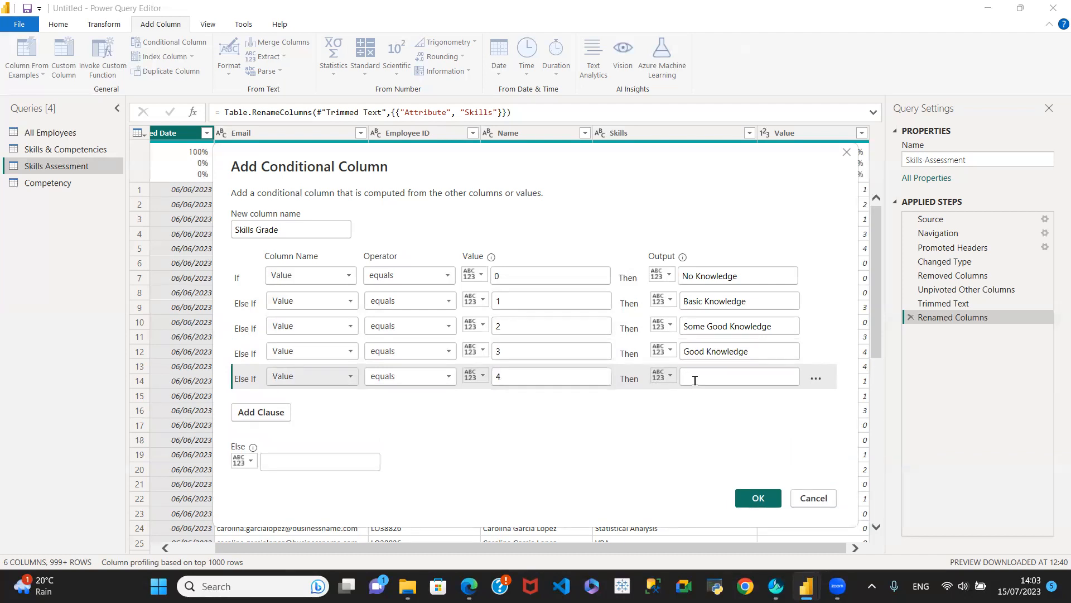
pyautogui.write('Some Expert Knowledge')
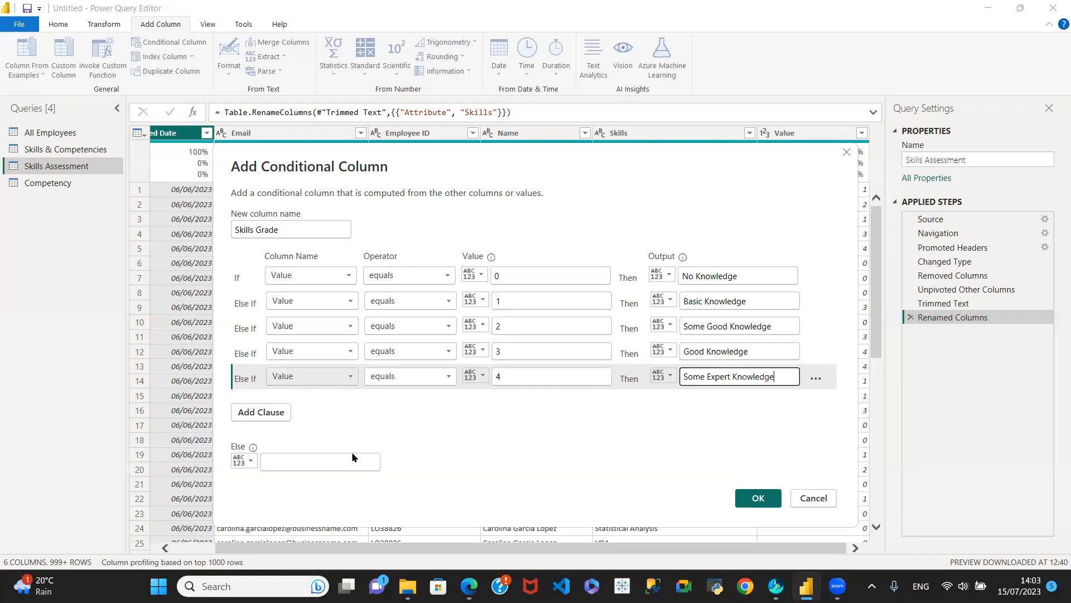
# Step: Set the Else output to expert knowledge and create the Skills Grade conditional column
pyautogui.click(308, 463)
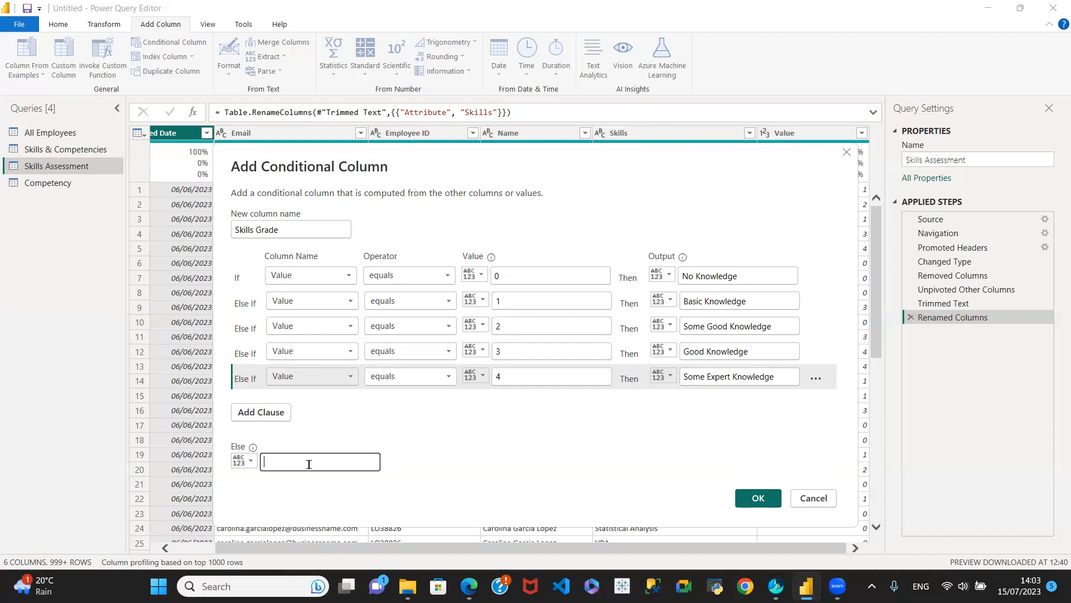
pyautogui.write('exp')
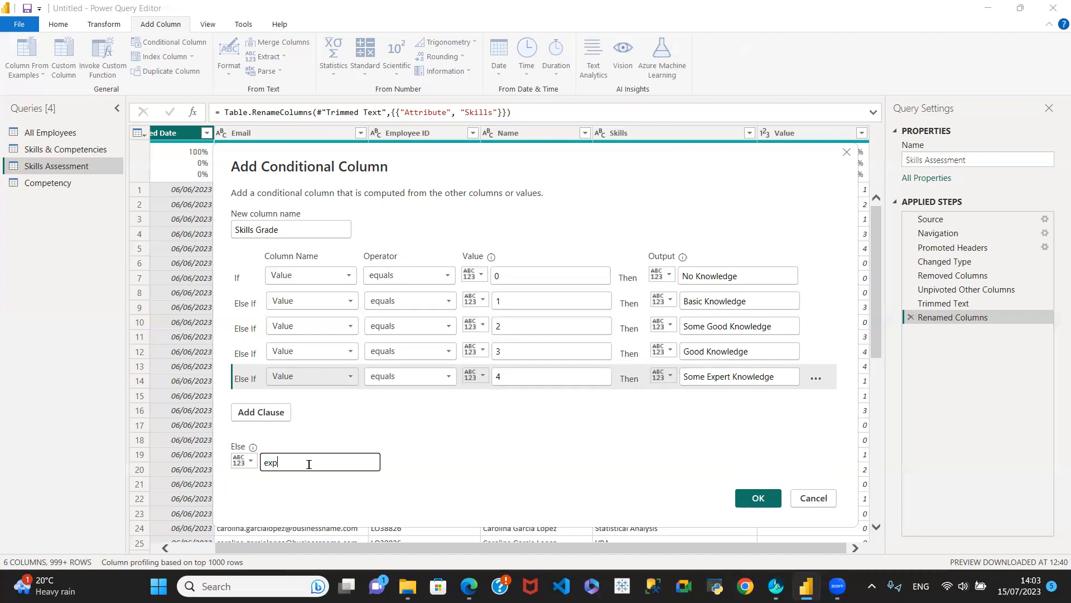
pyautogui.write('ert knowledge')
pyautogui.click(752, 498)
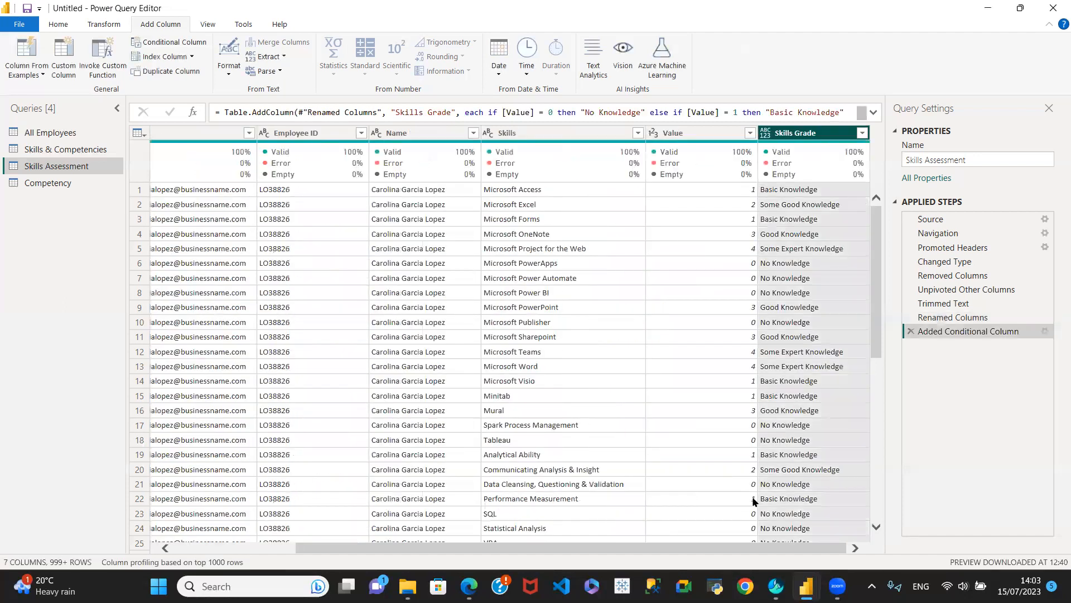
# Step: Close the query editor and apply the Skills Assessment changes to the report
pyautogui.moveTo(720, 549); pyautogui.dragTo(779, 555)
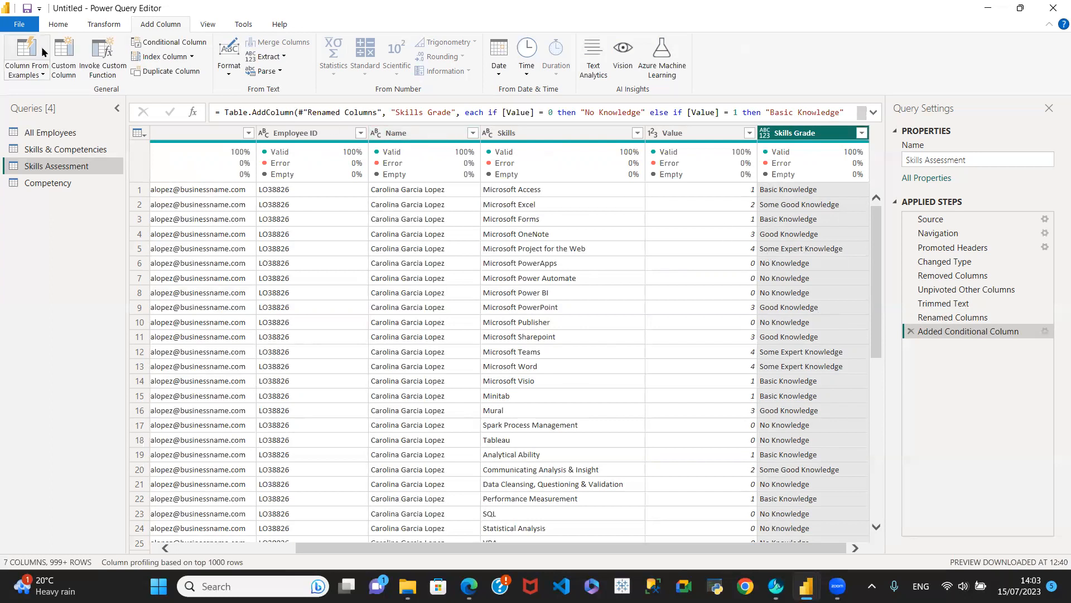
pyautogui.click(61, 26)
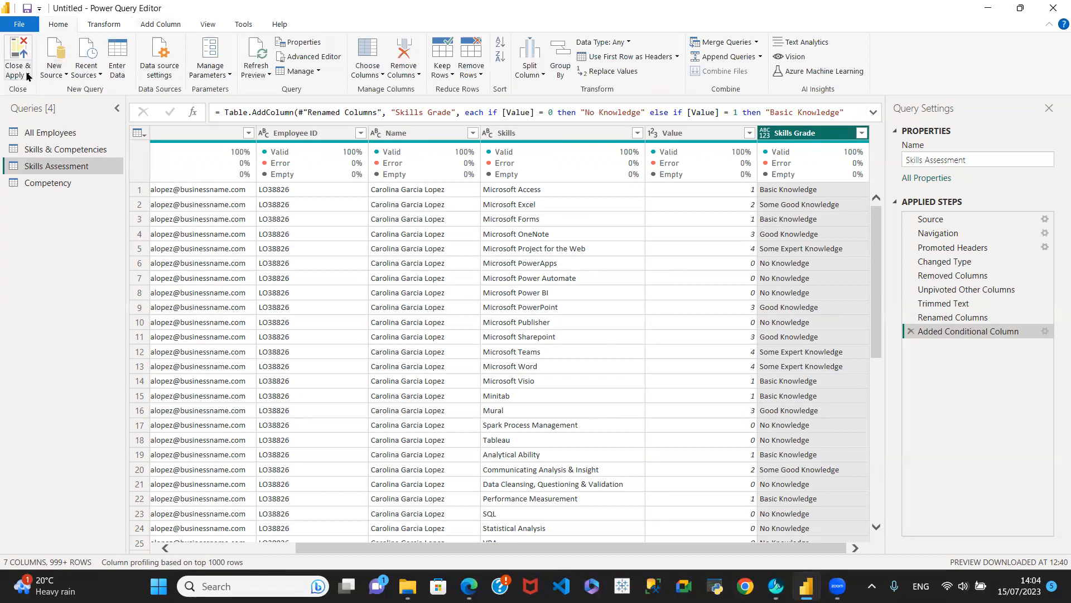
pyautogui.click(18, 72)
pyautogui.click(44, 89)
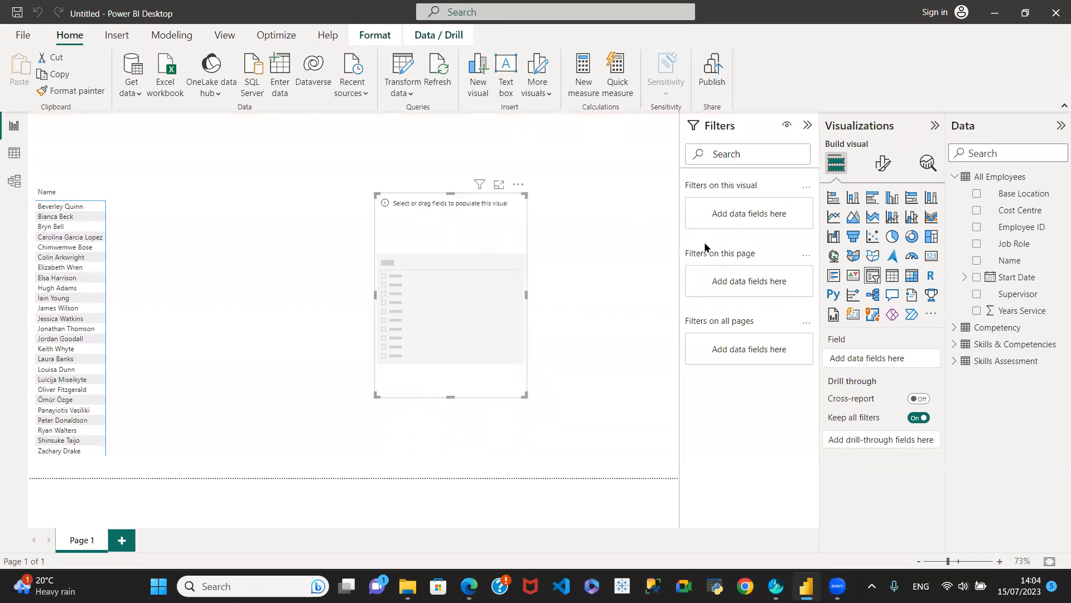
# Step: Populate the empty slicer with the Skills Grade field from the Skills Assessment table
pyautogui.click(956, 178)
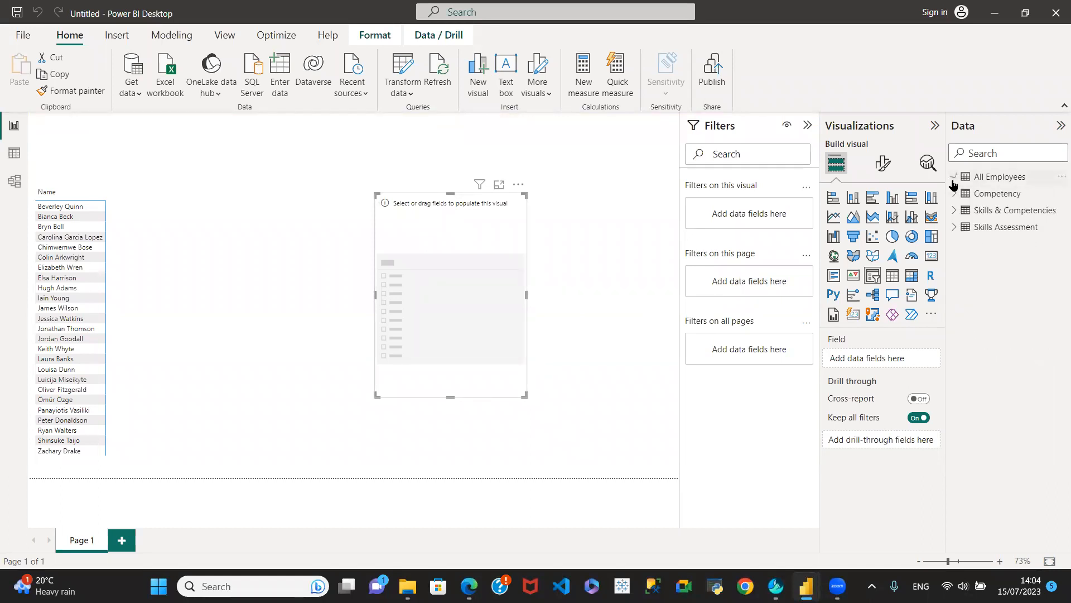
pyautogui.click(956, 228)
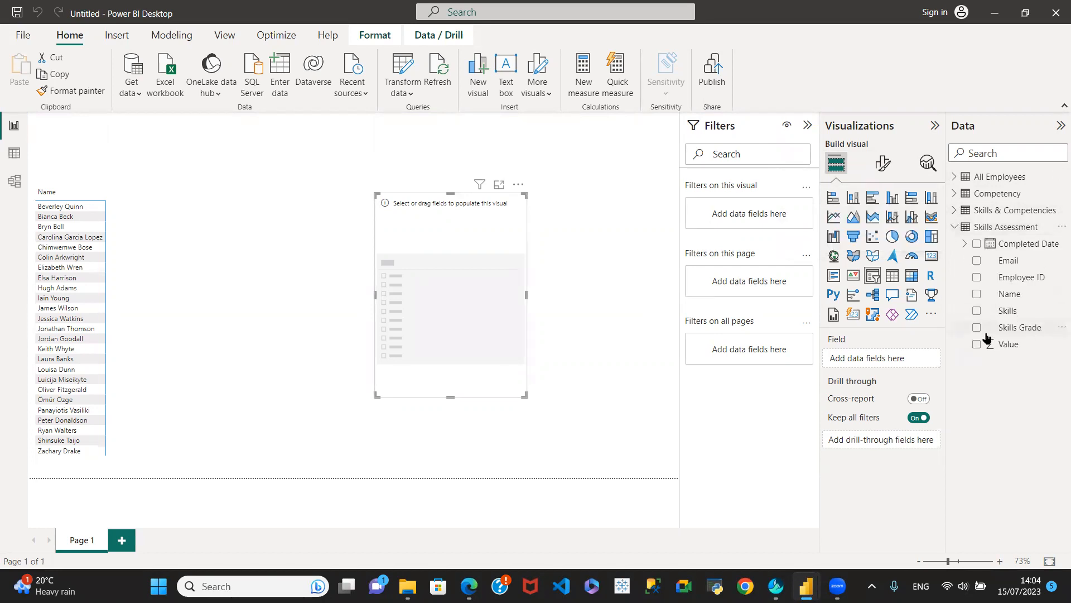
pyautogui.click(977, 329)
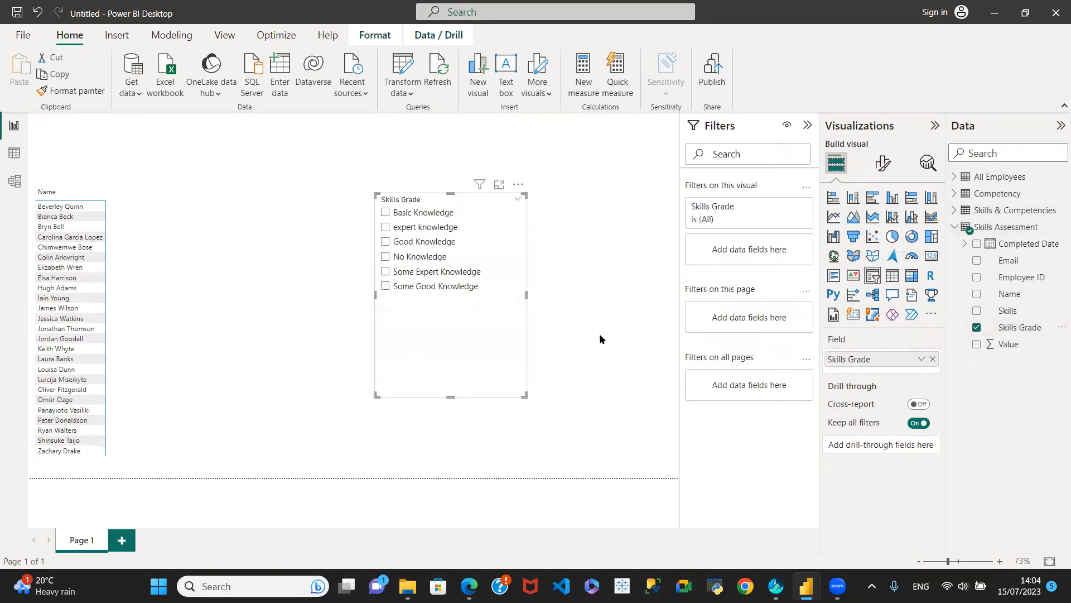
# Step: Shorten the Skills Grade slicer to fit its options and move it to the report page's upper-right corner
pyautogui.moveTo(452, 396); pyautogui.dragTo(436, 320)
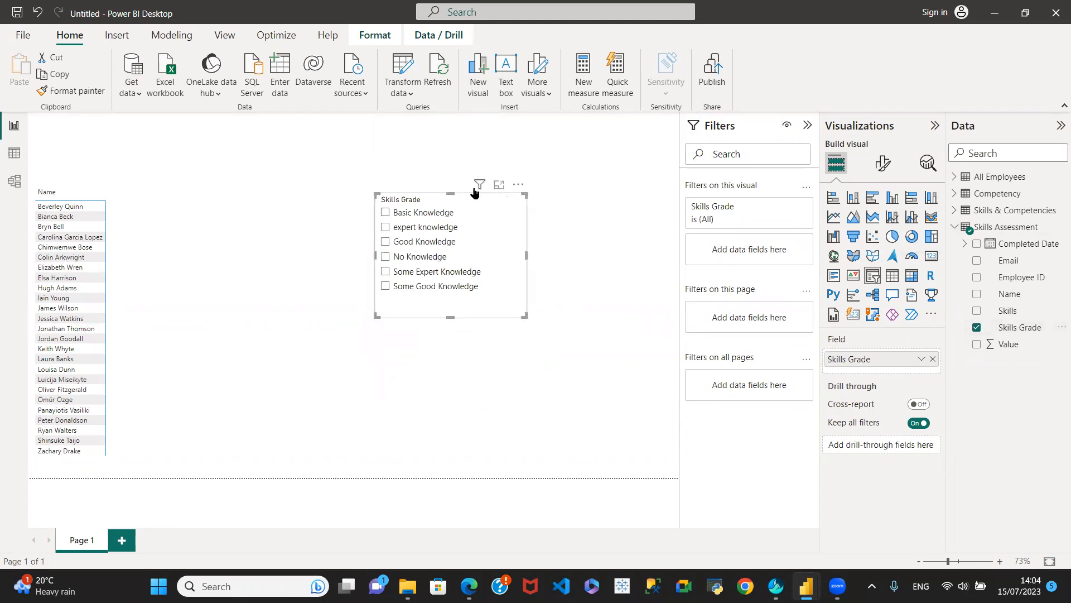
pyautogui.moveTo(469, 196); pyautogui.dragTo(624, 119)
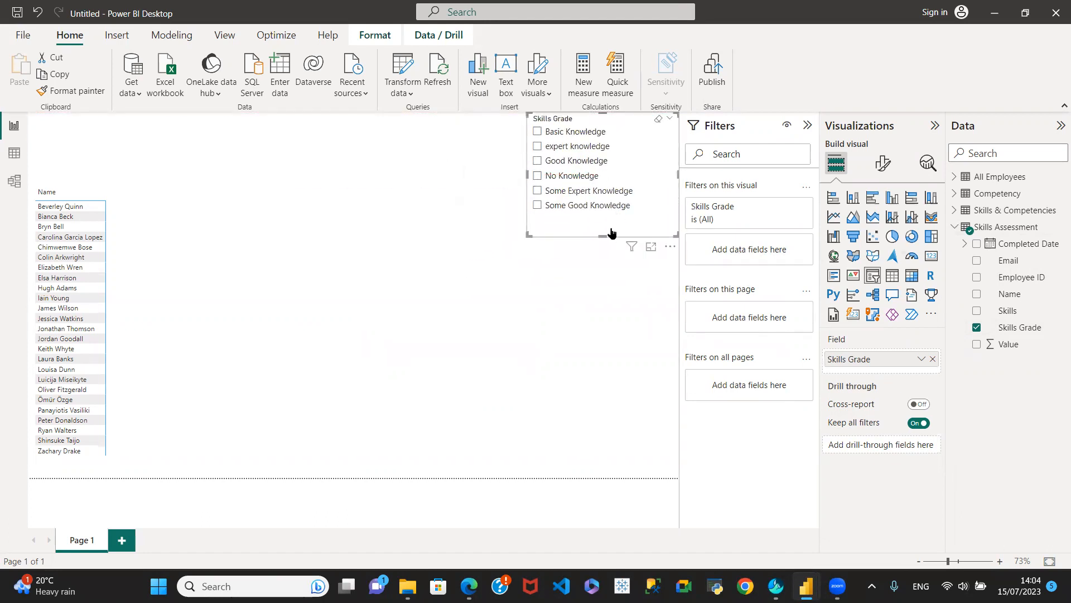
pyautogui.moveTo(602, 235); pyautogui.dragTo(600, 225)
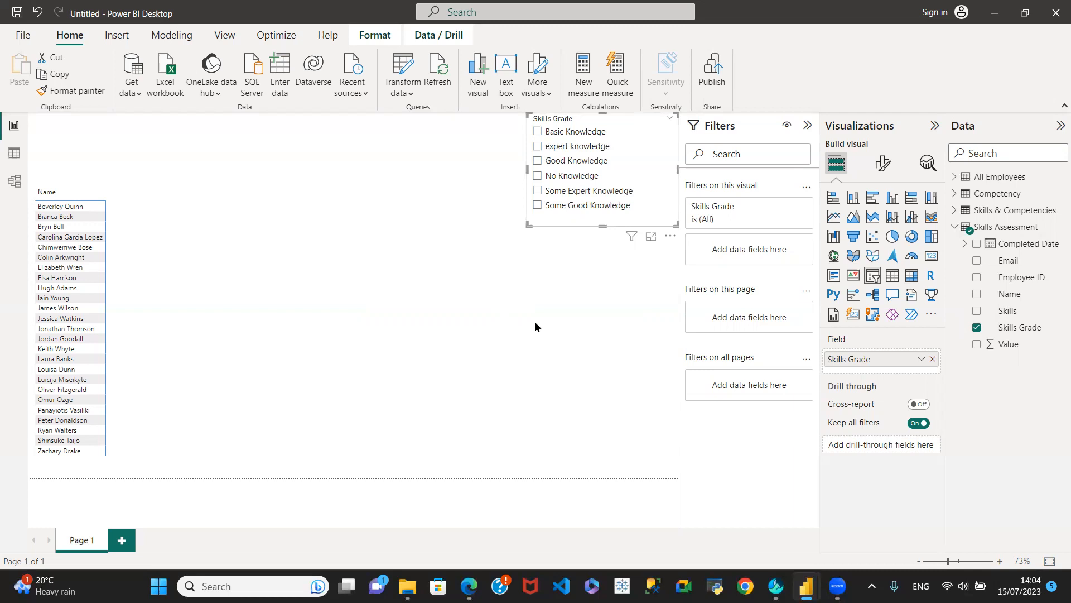
# Step: Add a slicer for the Skills field of Skills & Competencies and place it below the Skills Grade slicer at the page's right edge
pyautogui.click(567, 330)
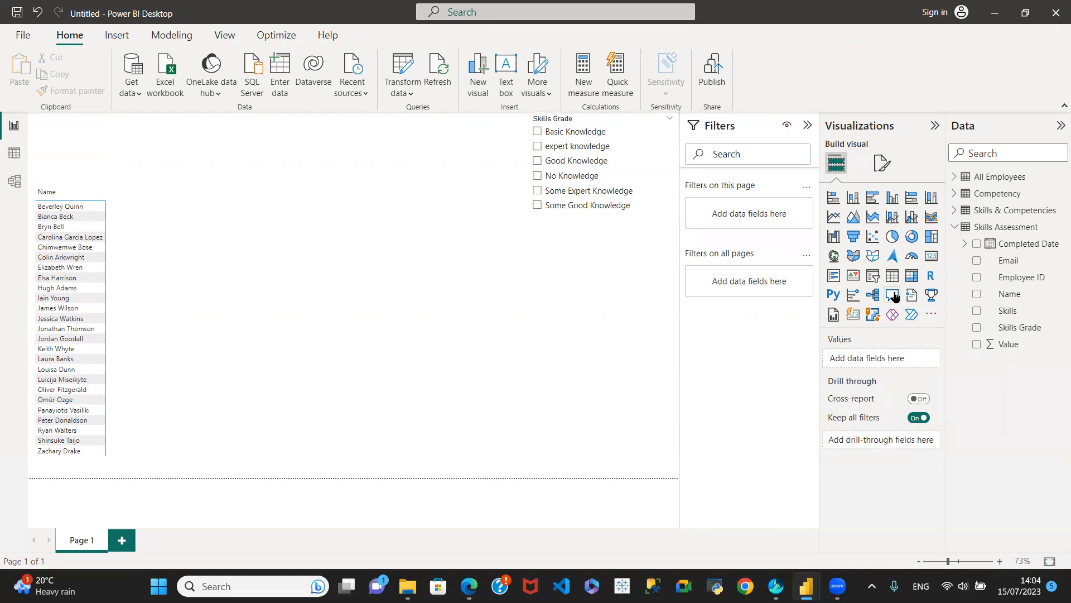
pyautogui.click(874, 276)
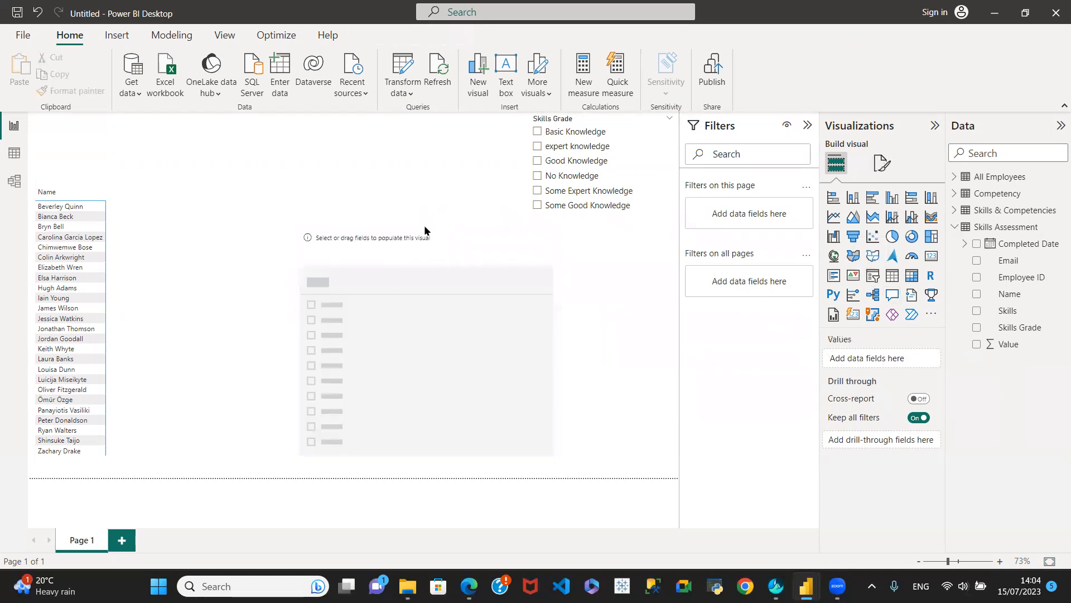
pyautogui.moveTo(428, 239); pyautogui.dragTo(443, 283)
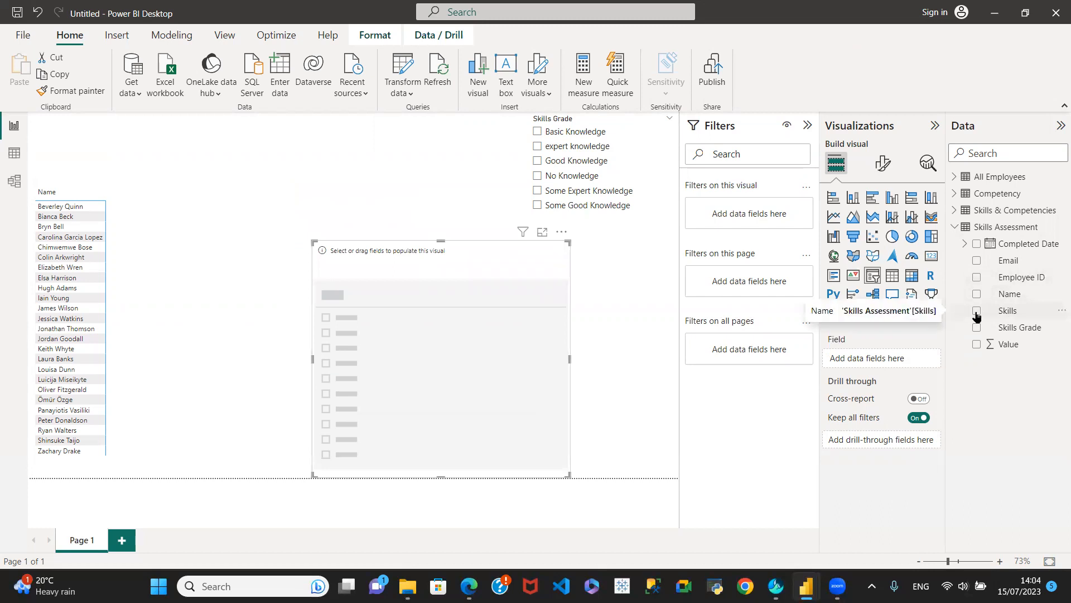
pyautogui.click(955, 227)
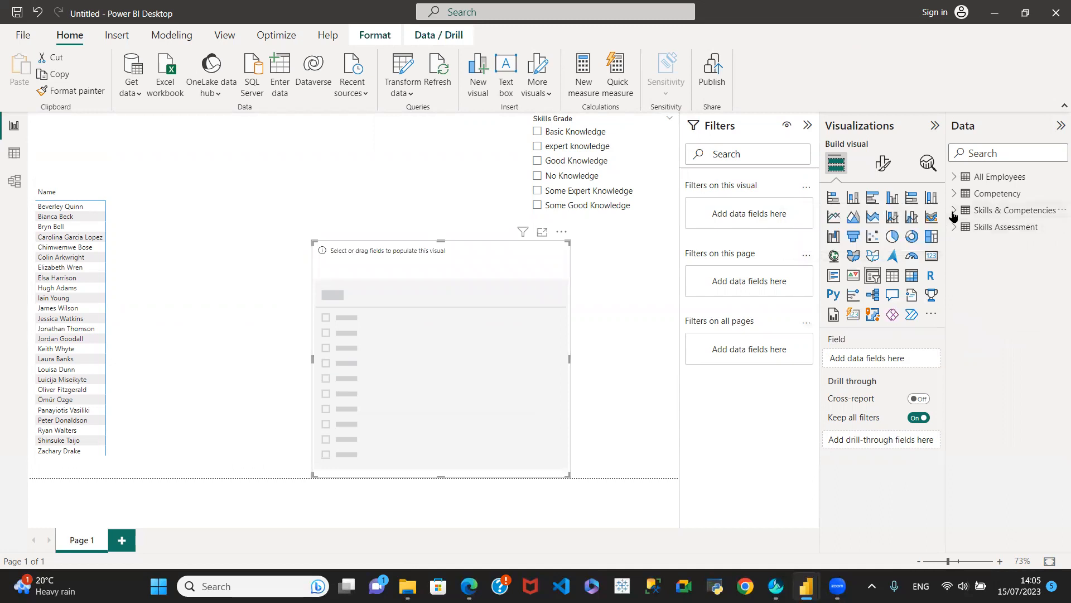
pyautogui.click(954, 211)
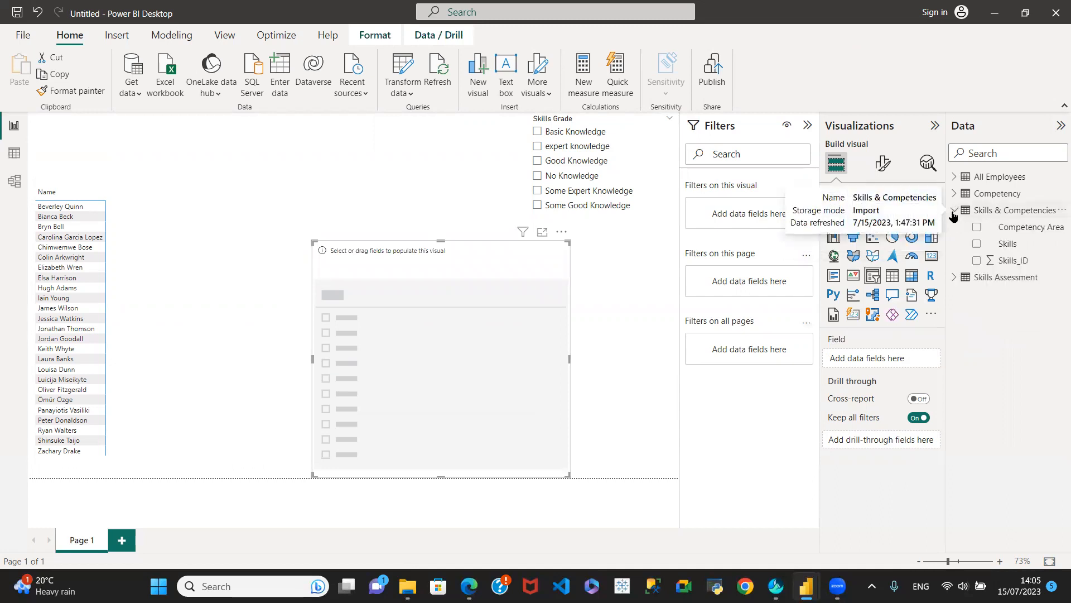
pyautogui.click(976, 244)
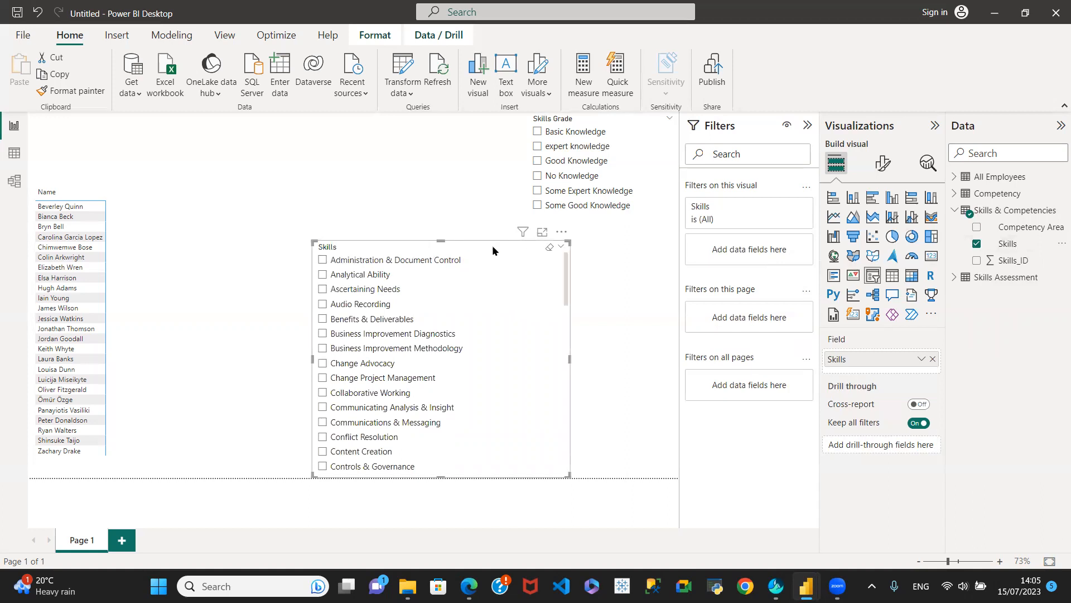
pyautogui.moveTo(499, 243); pyautogui.dragTo(616, 252)
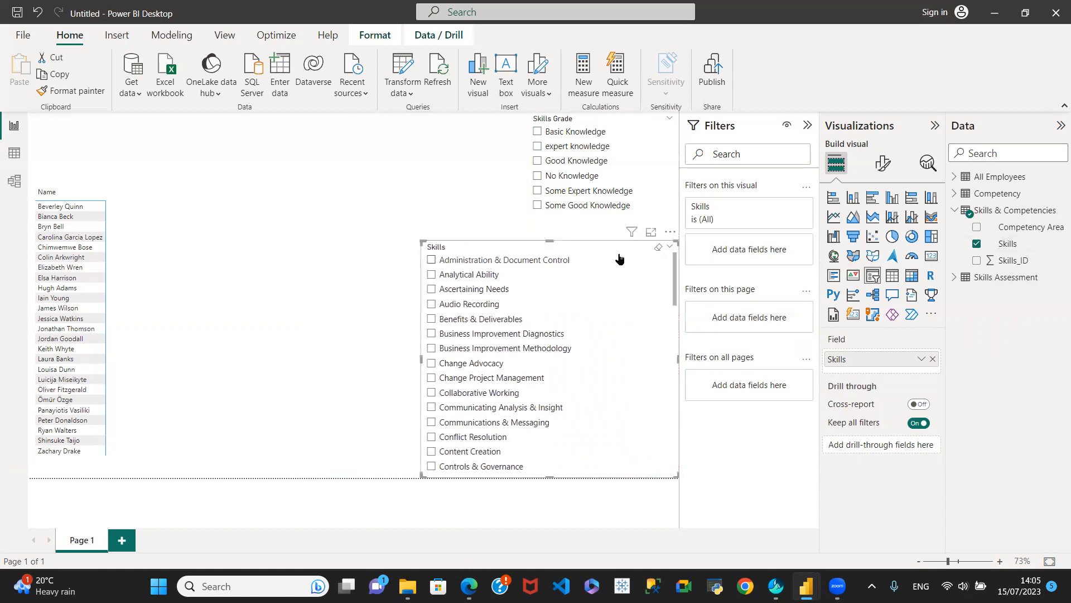
# Step: Add a slicer for Competency Area from the Competency table and extend its height to fit all the options
pyautogui.click(302, 278)
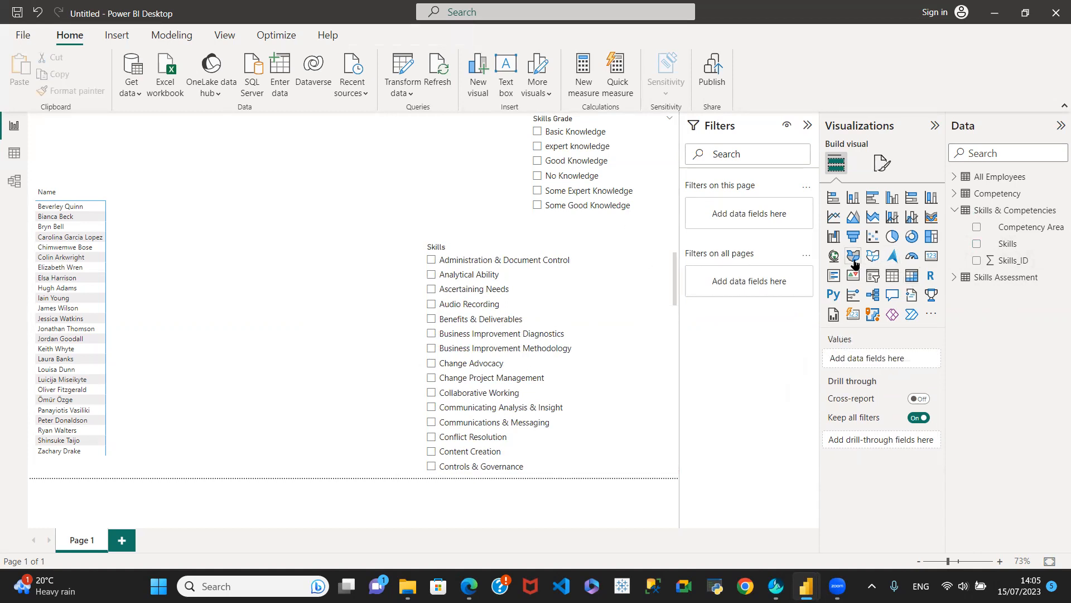
pyautogui.click(874, 278)
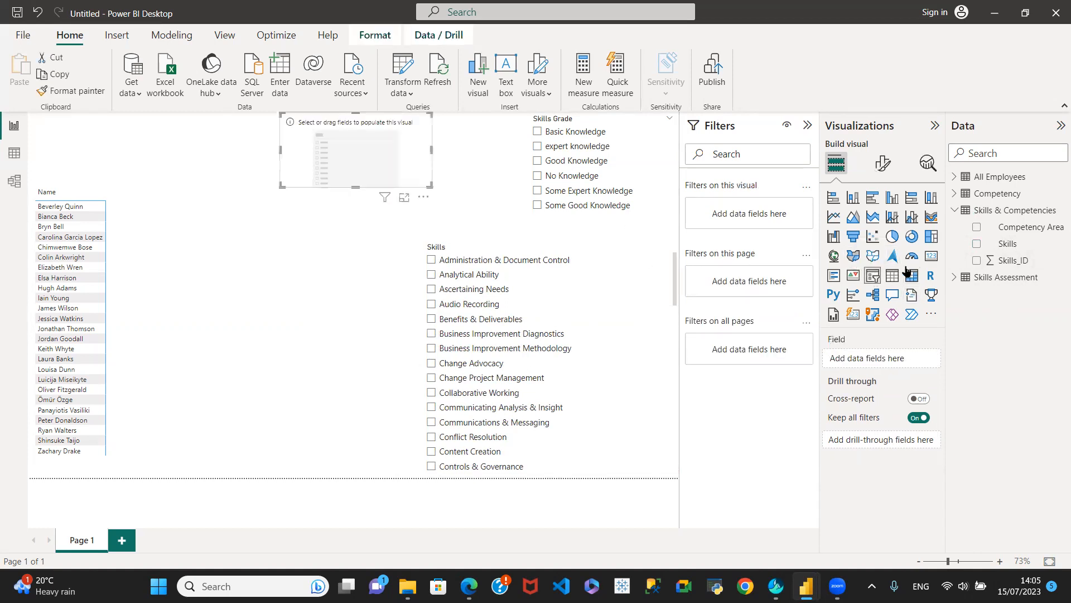
pyautogui.click(951, 215)
pyautogui.click(954, 194)
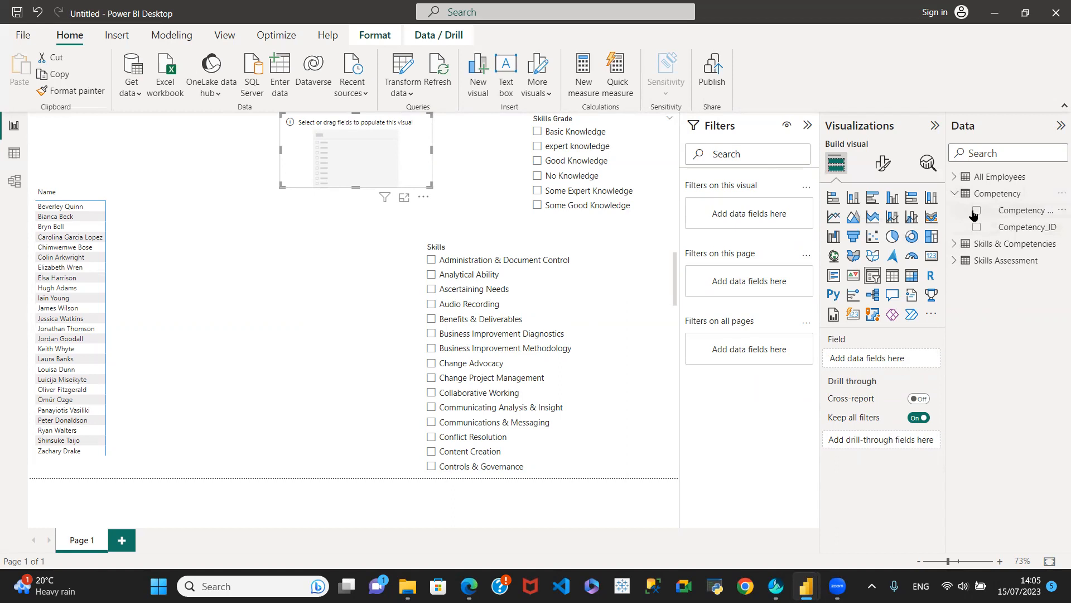
pyautogui.click(975, 211)
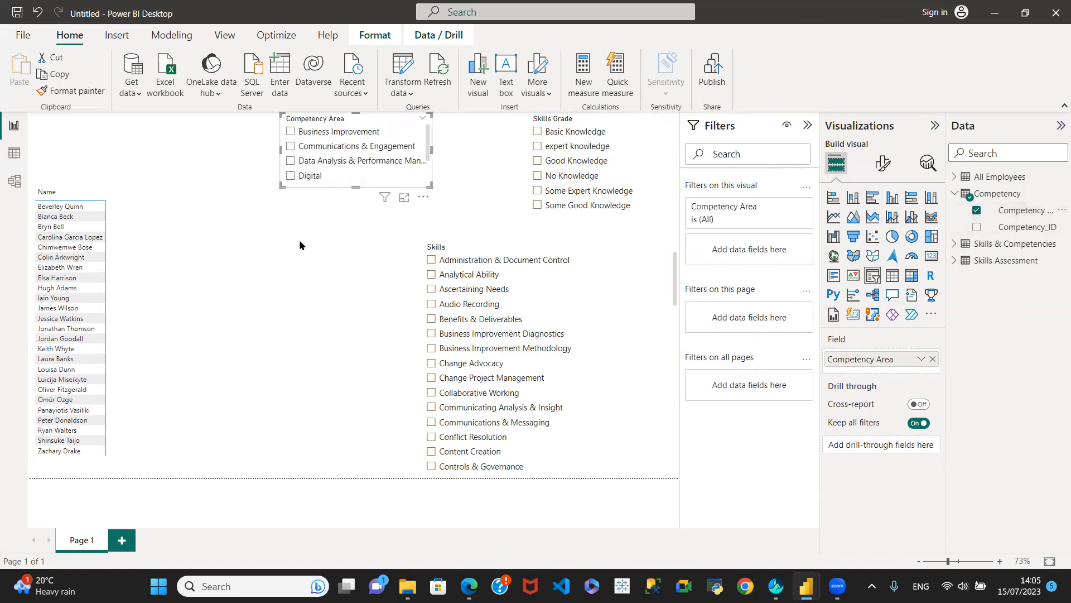
pyautogui.moveTo(351, 187); pyautogui.dragTo(348, 230)
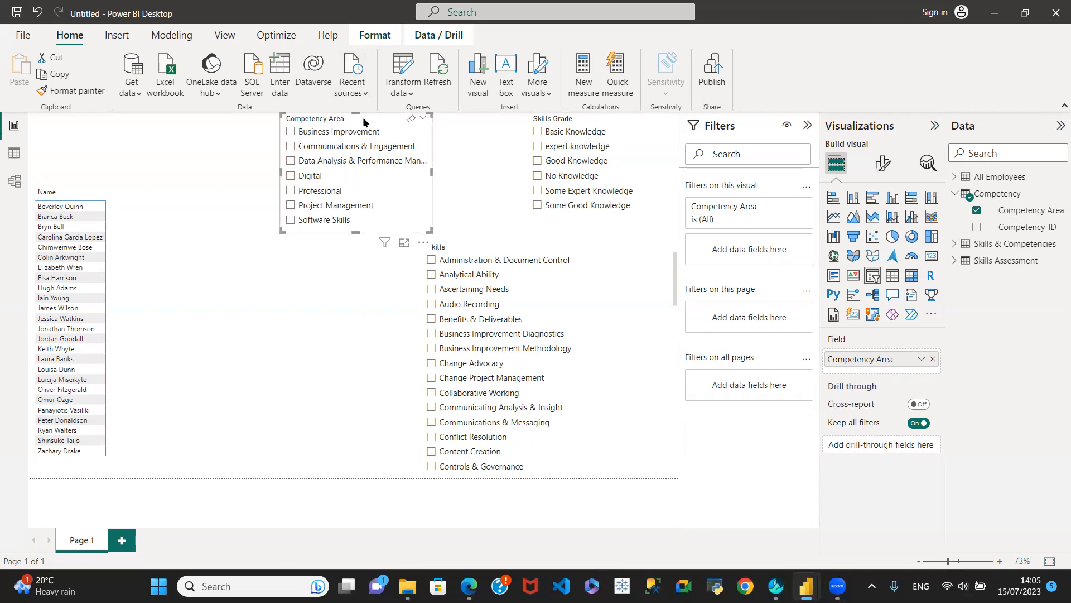
# Step: Change the Competency Area slicer's style to Dropdown
pyautogui.click(882, 170)
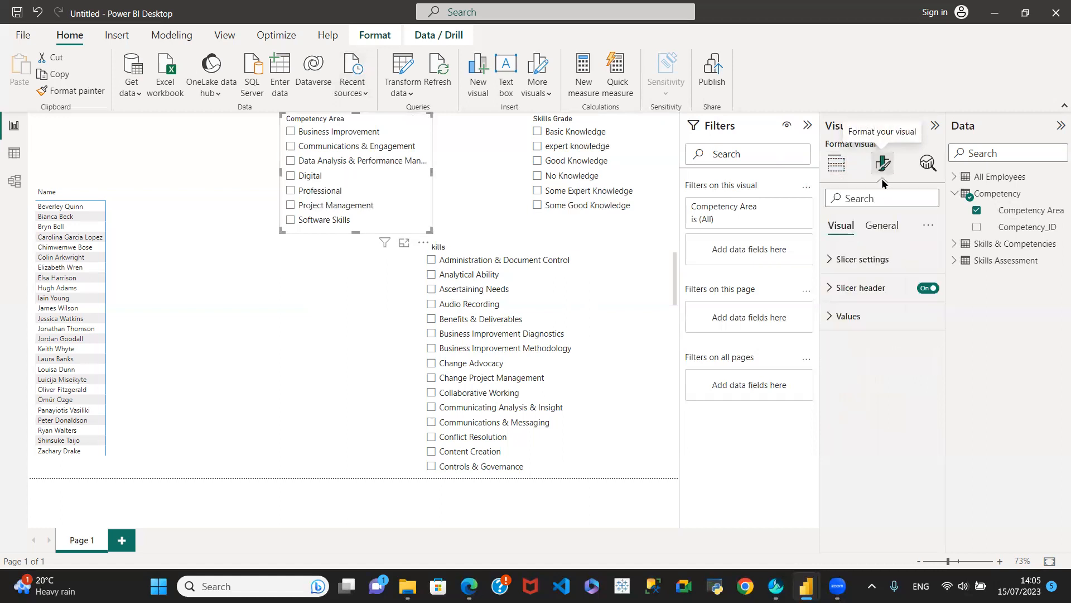
pyautogui.click(831, 262)
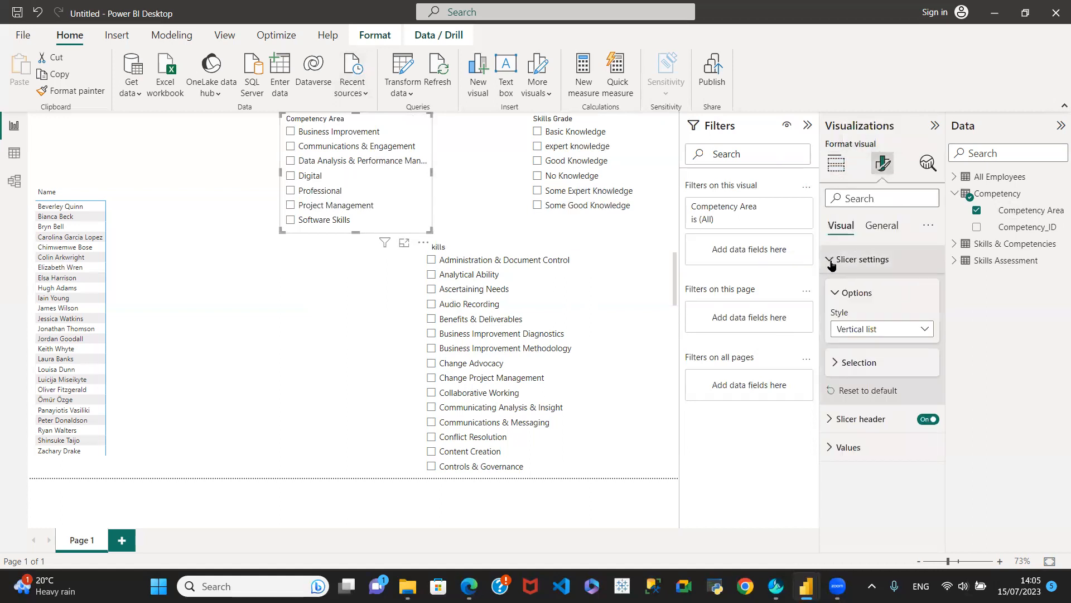
pyautogui.click(924, 329)
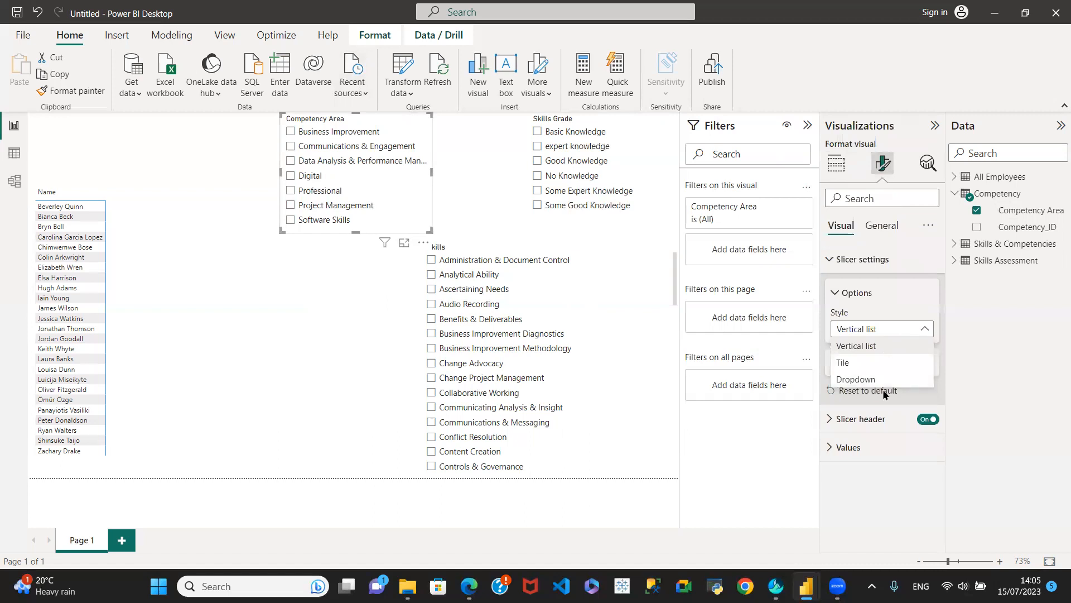
pyautogui.click(856, 379)
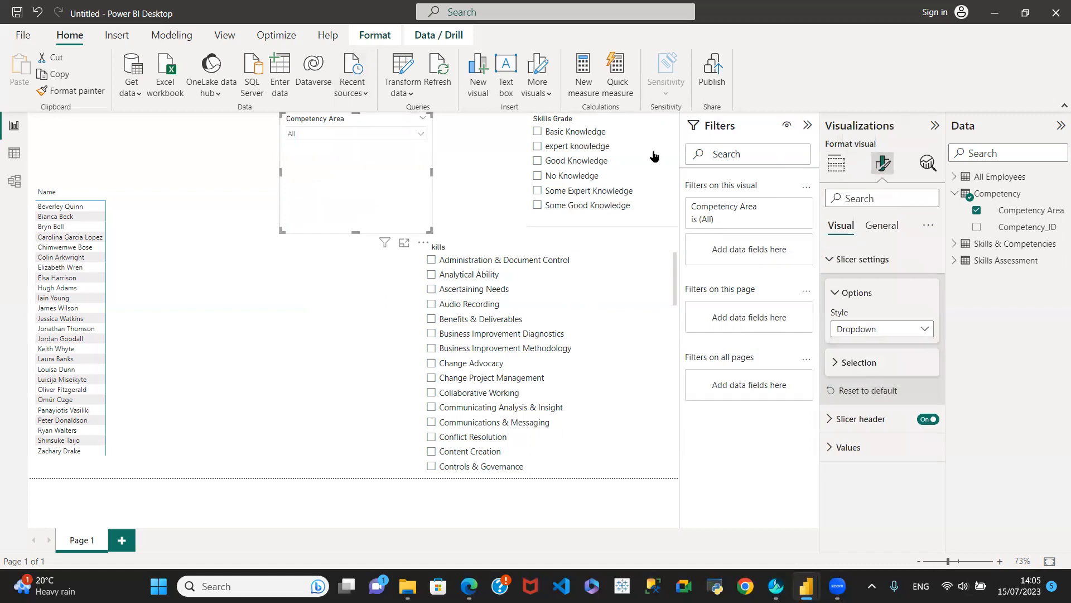
# Step: Change the Skills Grade slicer's style to Dropdown
pyautogui.click(613, 115)
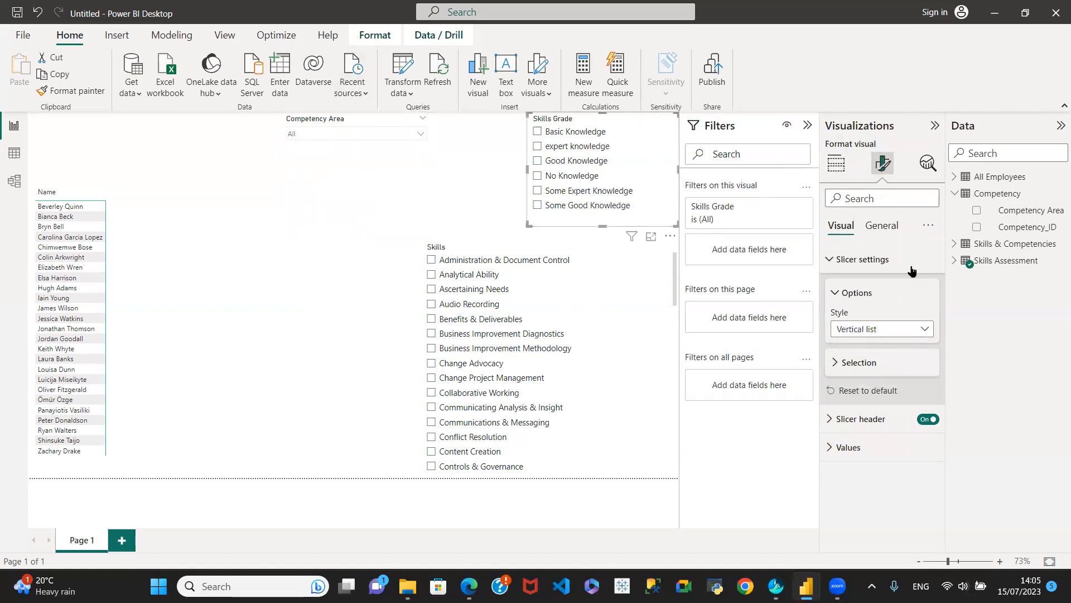
pyautogui.click(923, 331)
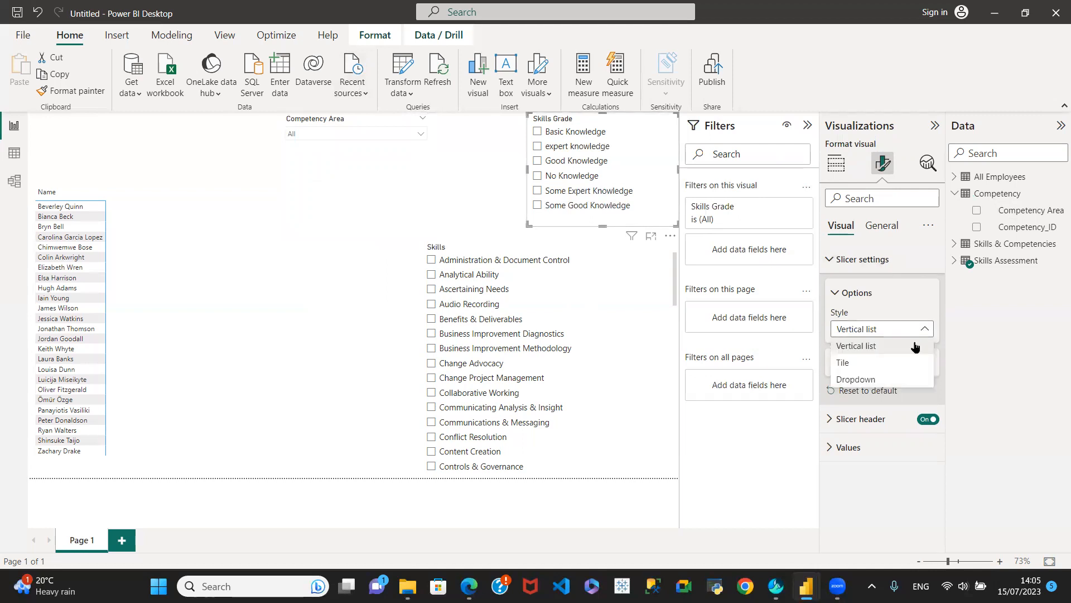
pyautogui.click(871, 380)
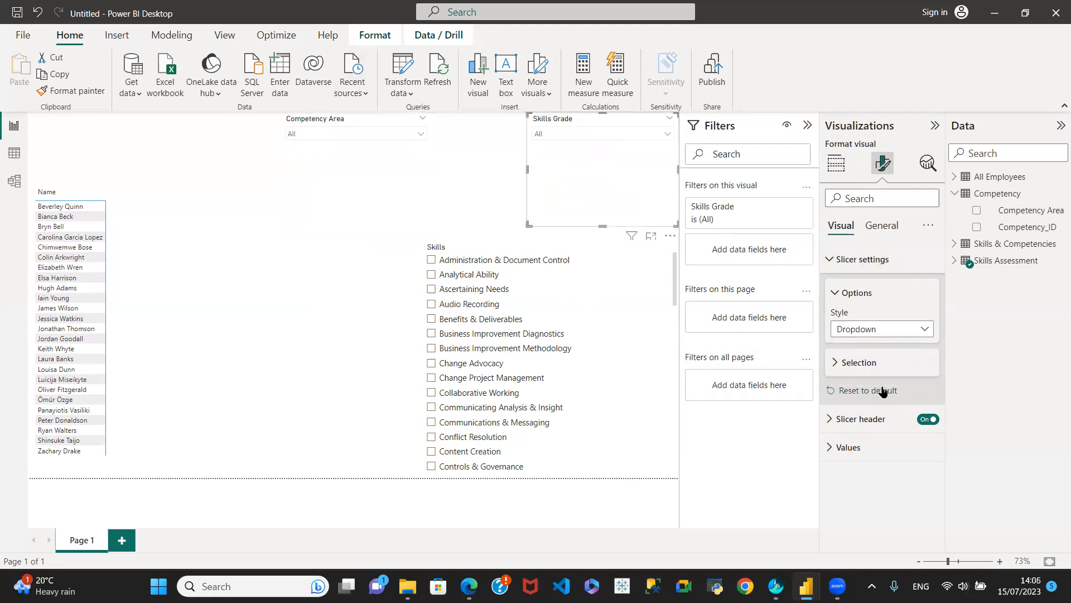
# Step: Change the Skills slicer's style to Dropdown, then shorten it and move it up closer to the Skills Grade slicer
pyautogui.click(578, 244)
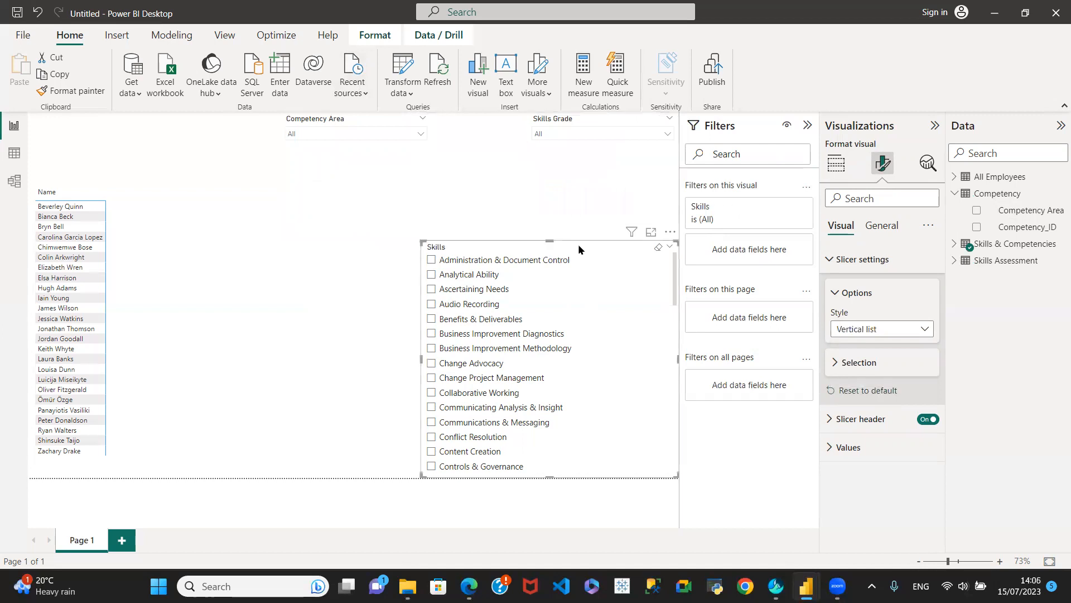
pyautogui.click(921, 331)
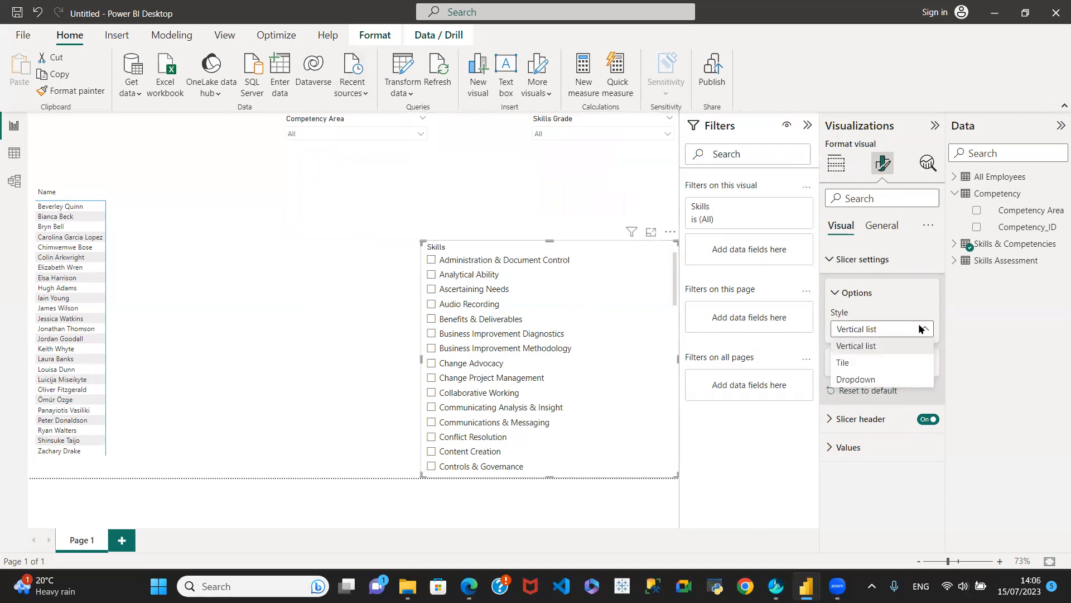
pyautogui.click(884, 379)
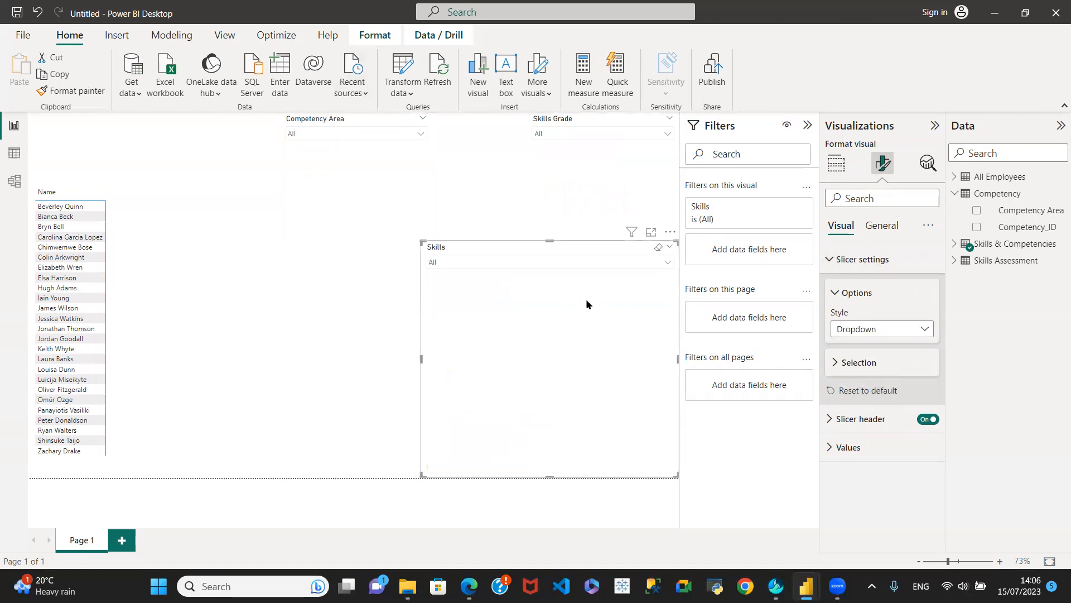
pyautogui.moveTo(550, 474); pyautogui.dragTo(529, 226)
pyautogui.click(510, 321)
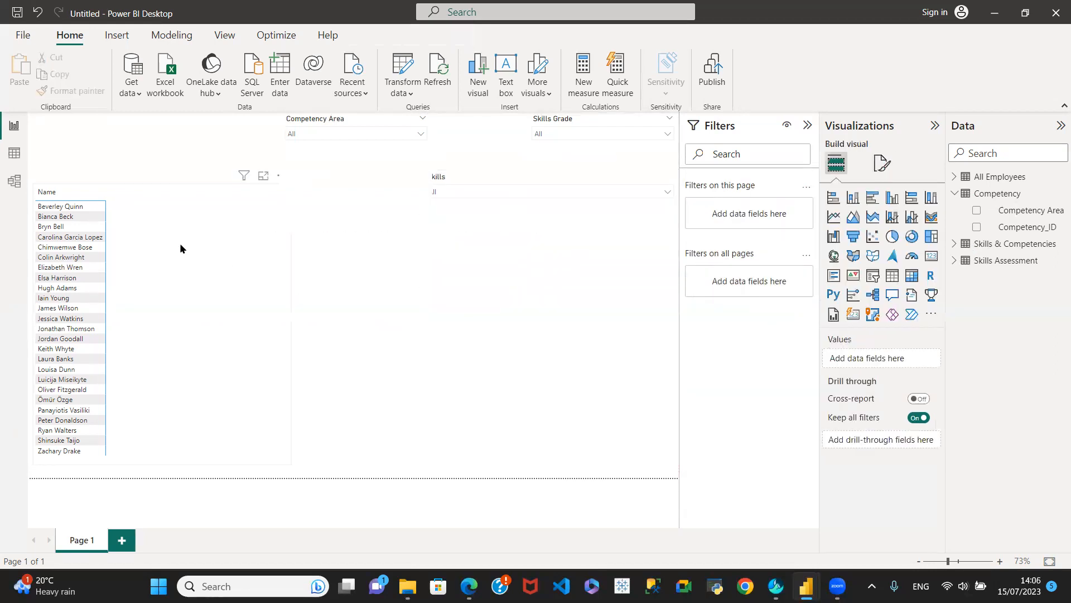
# Step: Delete the matrix of employee names from the report page
pyautogui.click(94, 205)
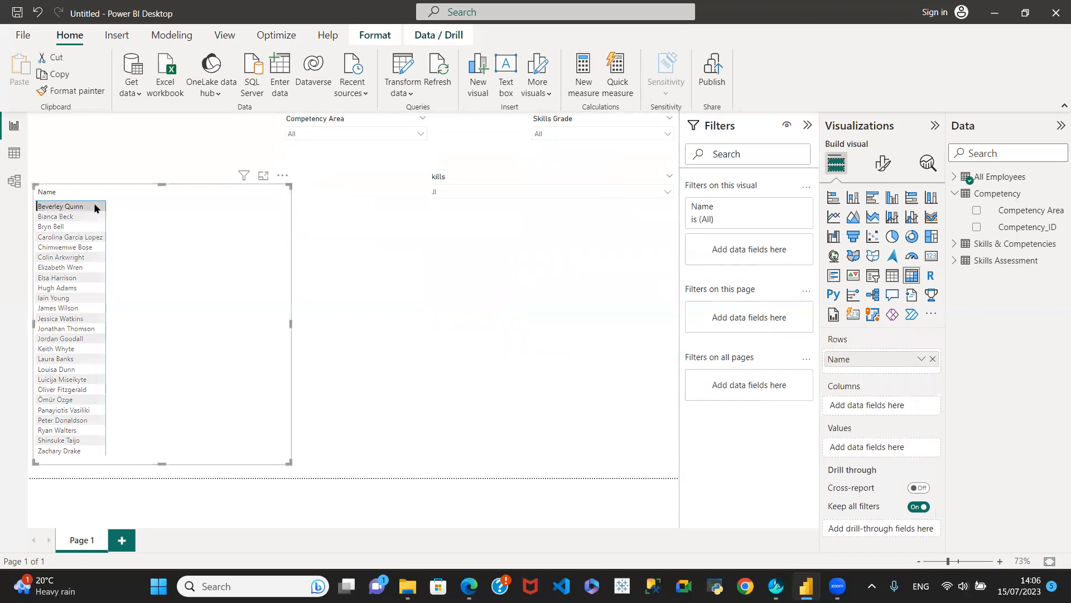
pyautogui.press('Delete')
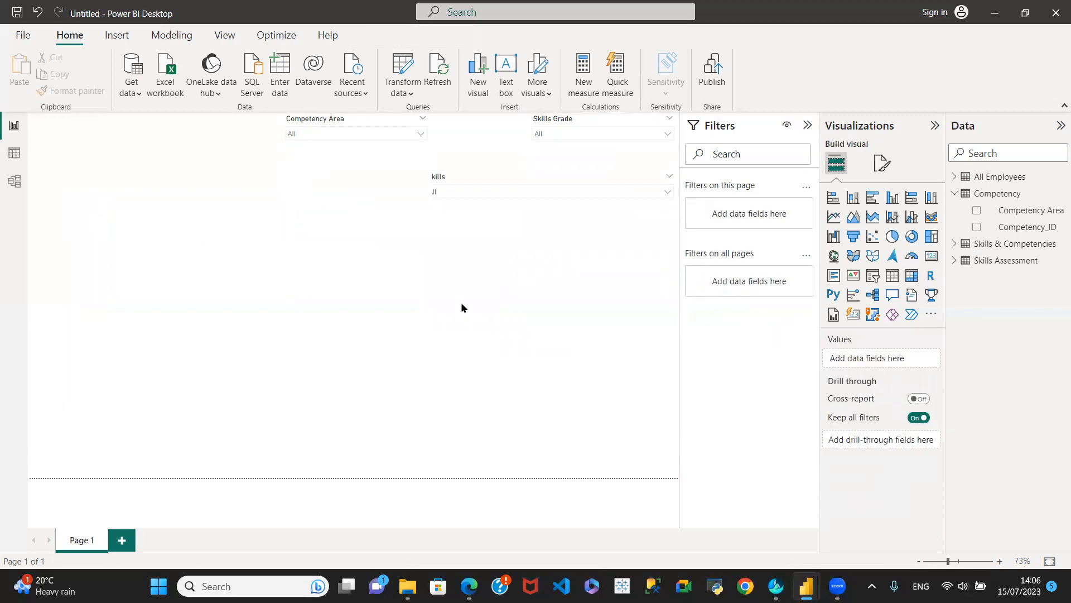
# Step: Add a table visual, enlarge it upward and sideways, and fill it with the Name field from the All Employees table
pyautogui.click(893, 276)
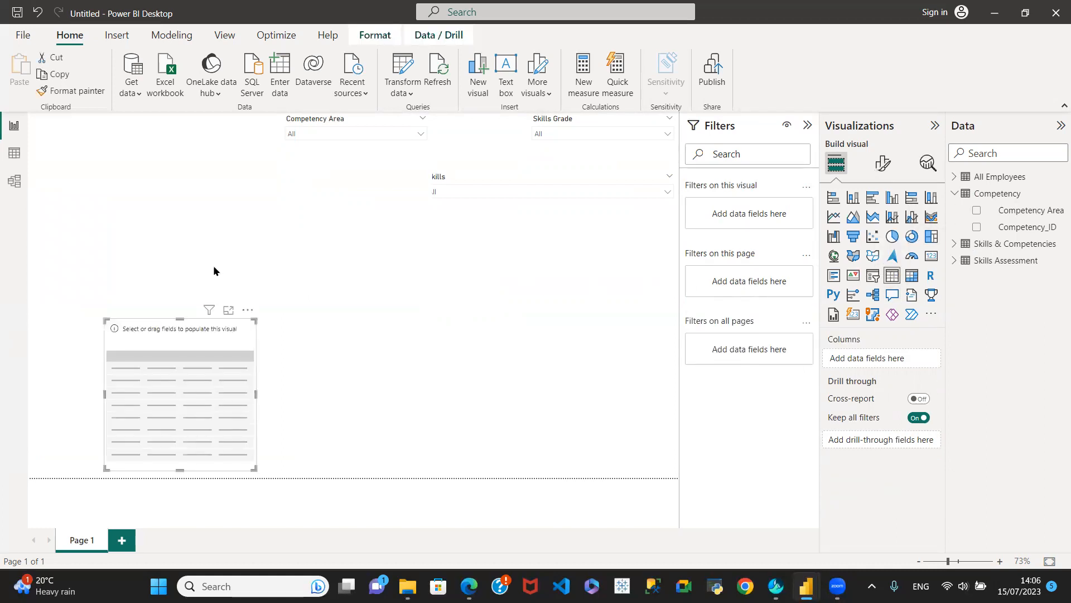
pyautogui.moveTo(177, 318); pyautogui.dragTo(170, 213)
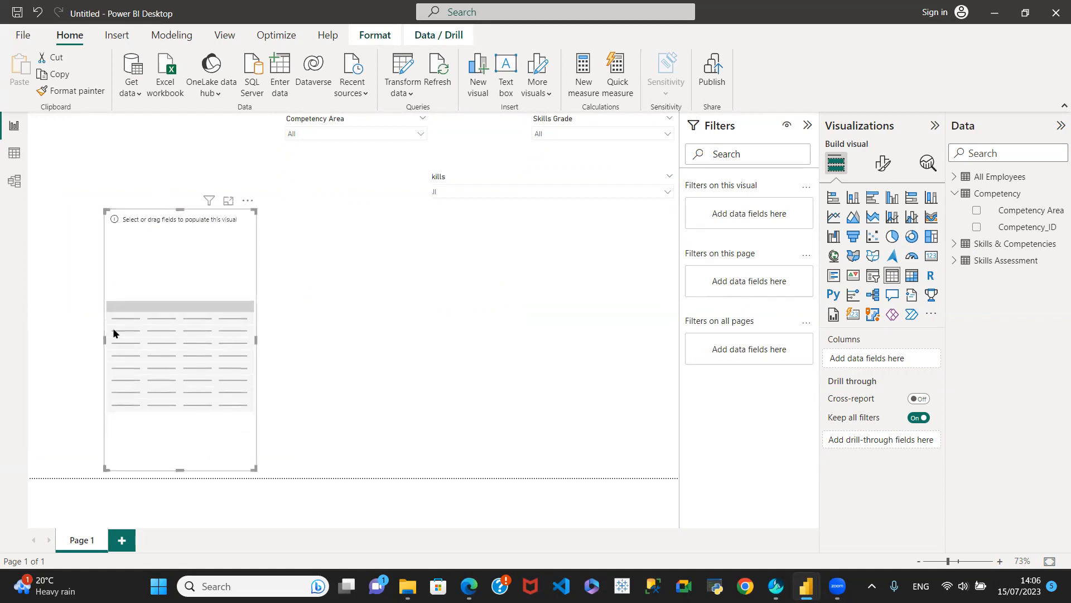
pyautogui.moveTo(102, 335); pyautogui.dragTo(29, 341)
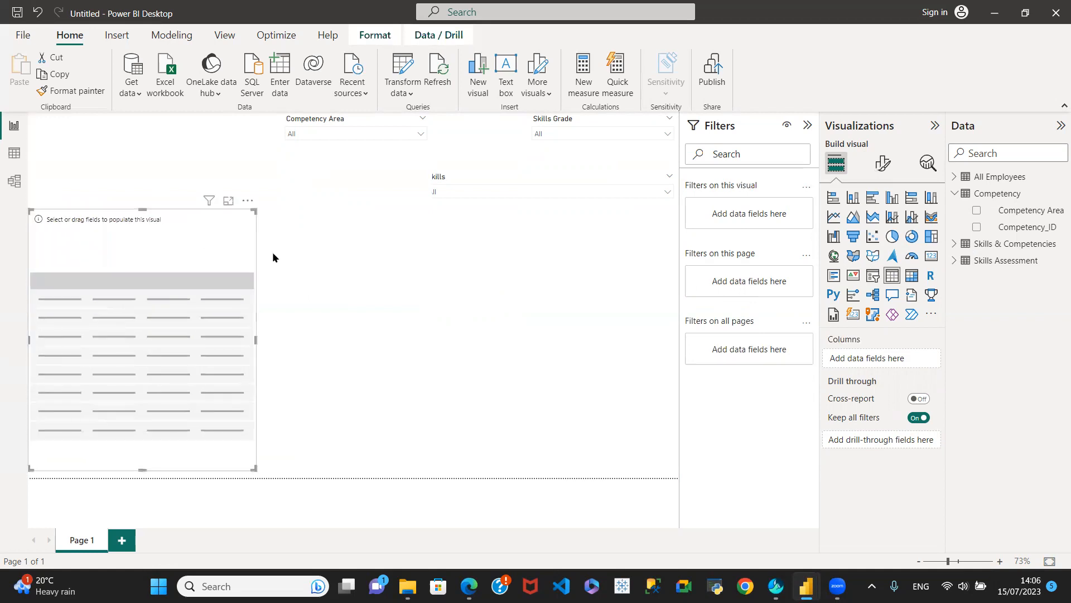
pyautogui.click(953, 194)
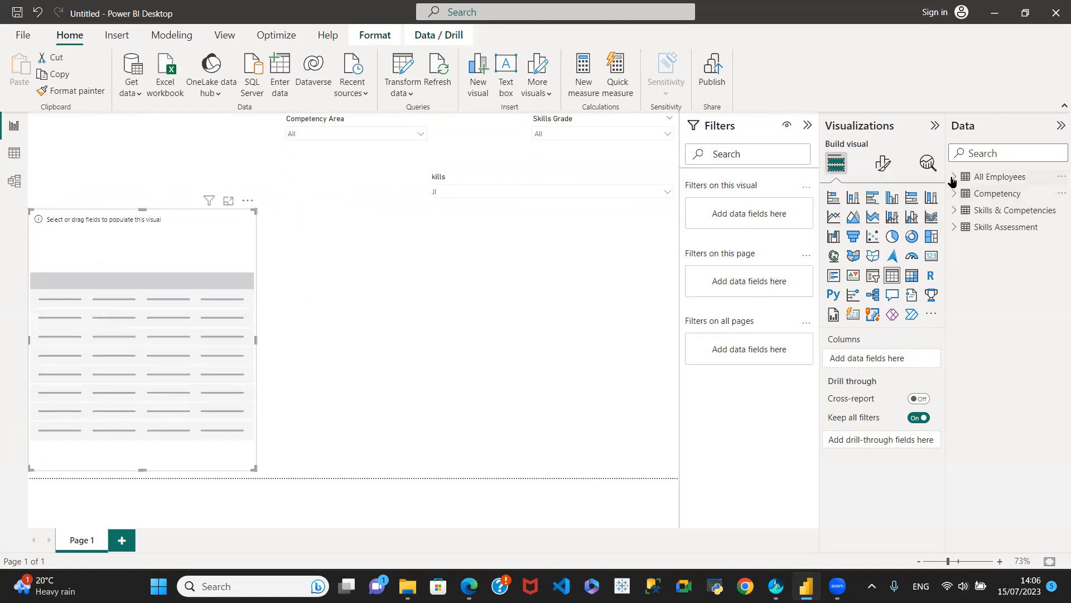
pyautogui.click(953, 177)
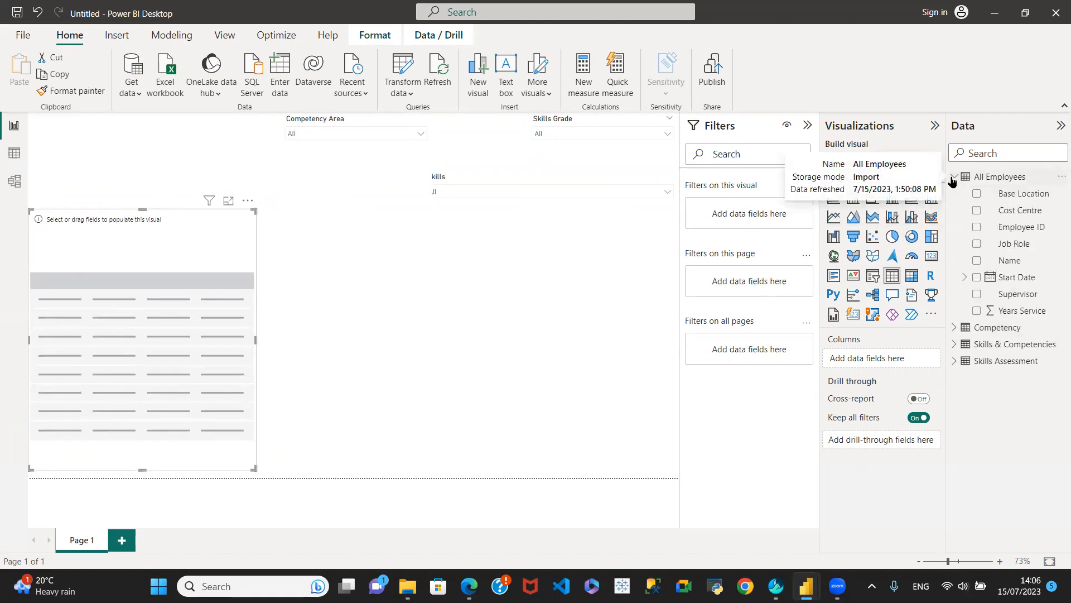
pyautogui.click(977, 260)
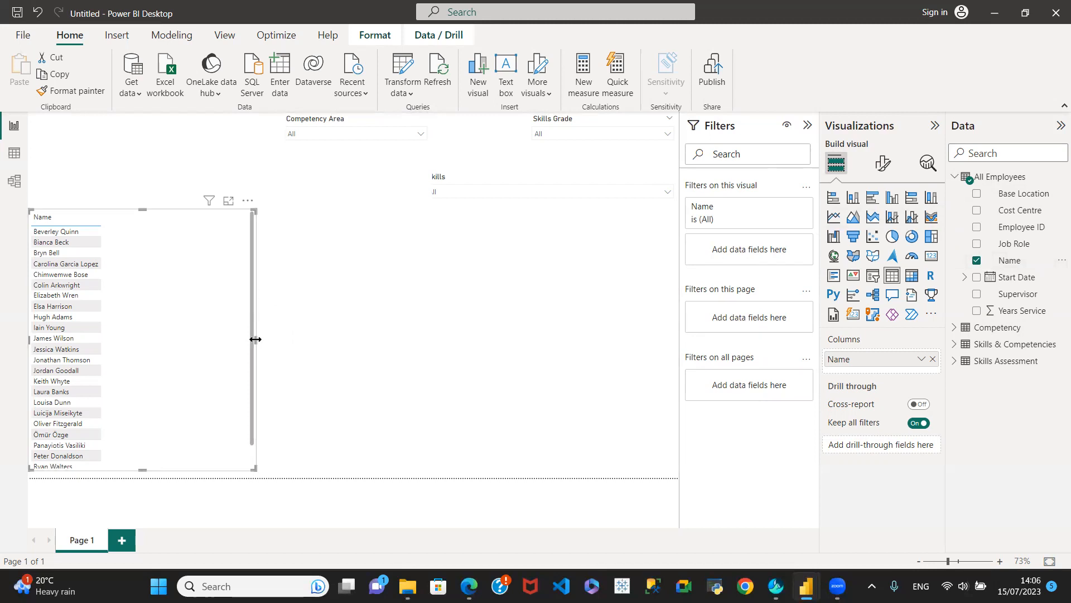
pyautogui.moveTo(255, 339)
pyautogui.mouseDown()
pyautogui.moveTo(234, 347)
pyautogui.moveTo(290, 343)
pyautogui.moveTo(260, 342)
pyautogui.mouseUp()
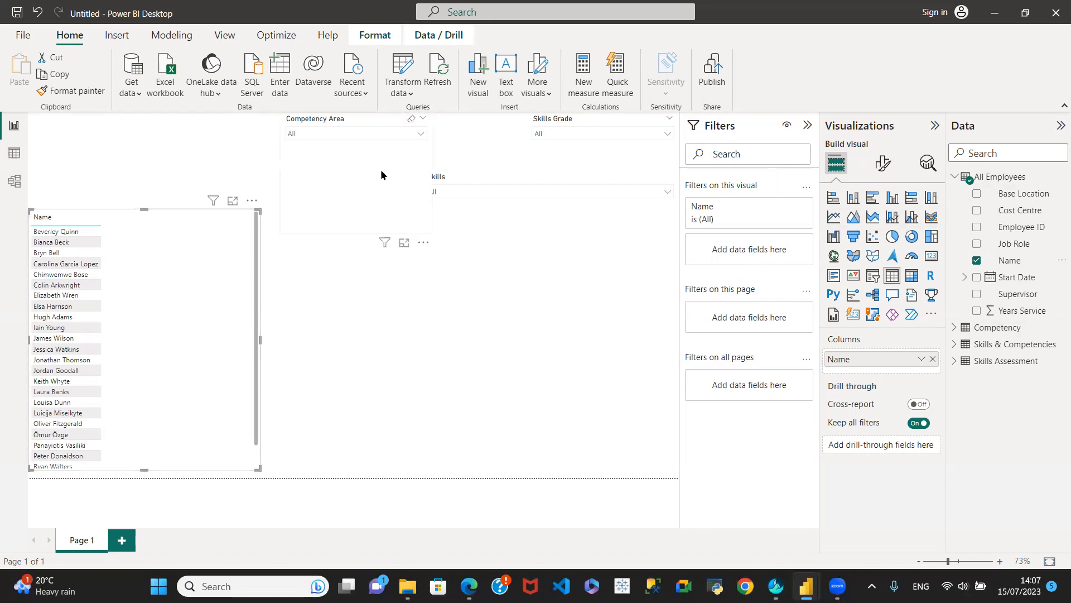
# Step: Filter the slicers to Business Improvement for Competency Area, Business Improvement Diagnostics for Skills and Basic Knowledge for Skills Grade
pyautogui.click(418, 134)
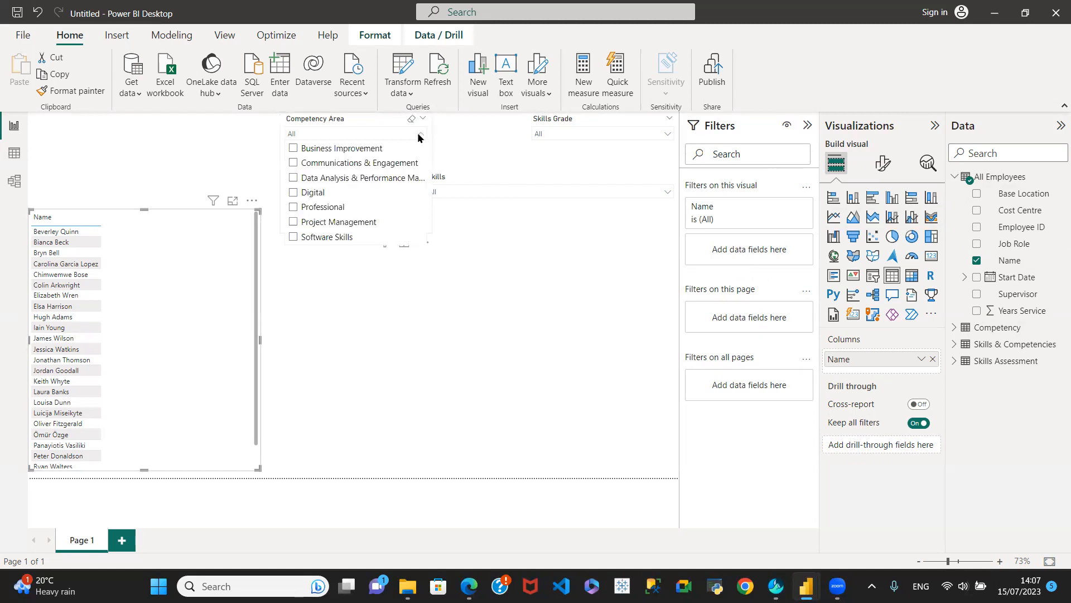
pyautogui.click(293, 148)
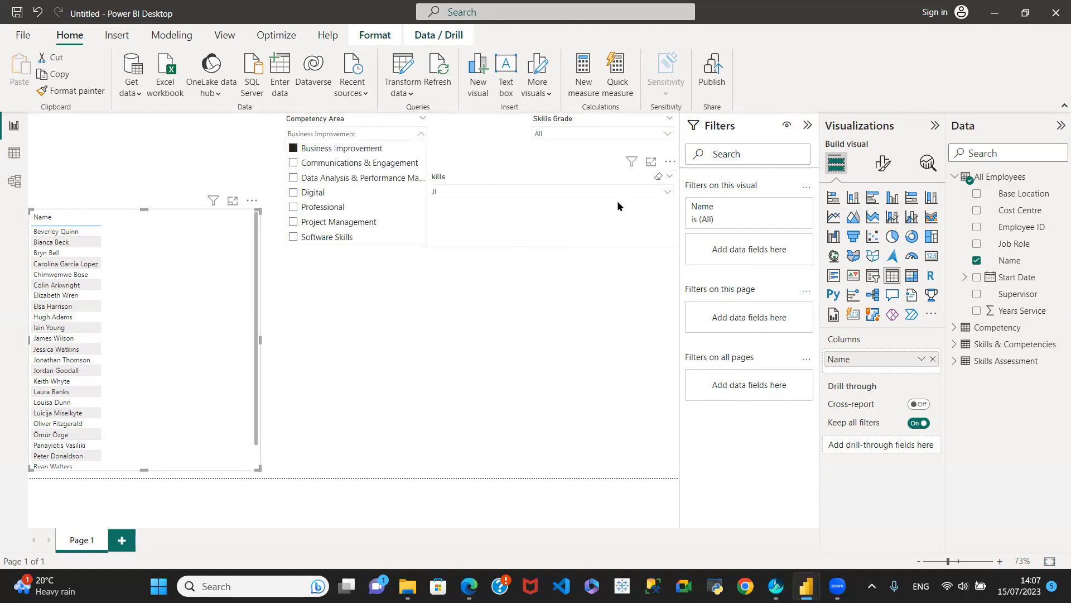
pyautogui.click(666, 195)
pyautogui.click(667, 193)
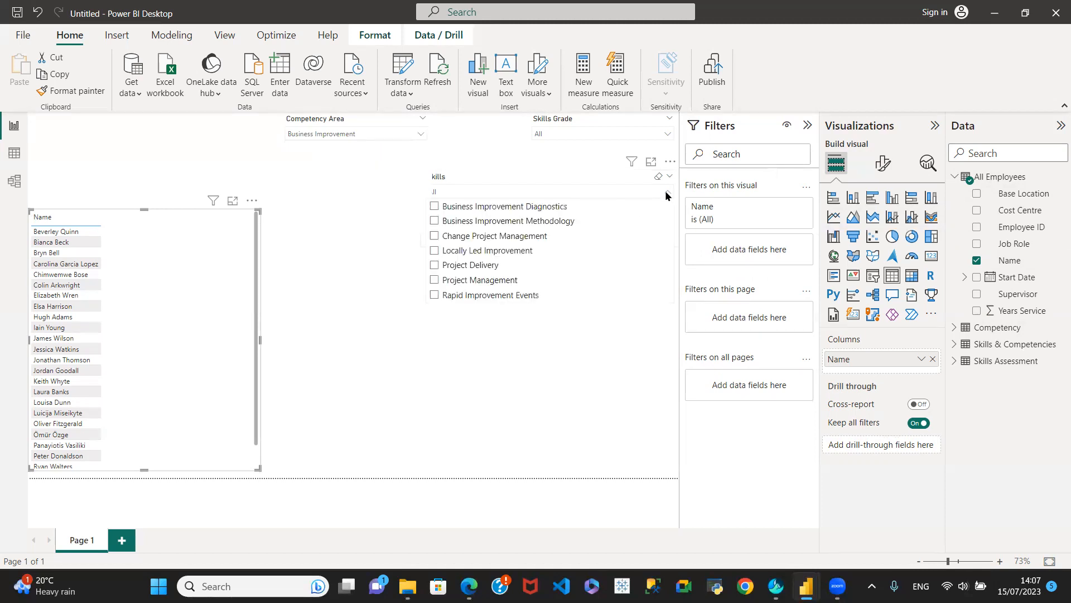
pyautogui.click(436, 207)
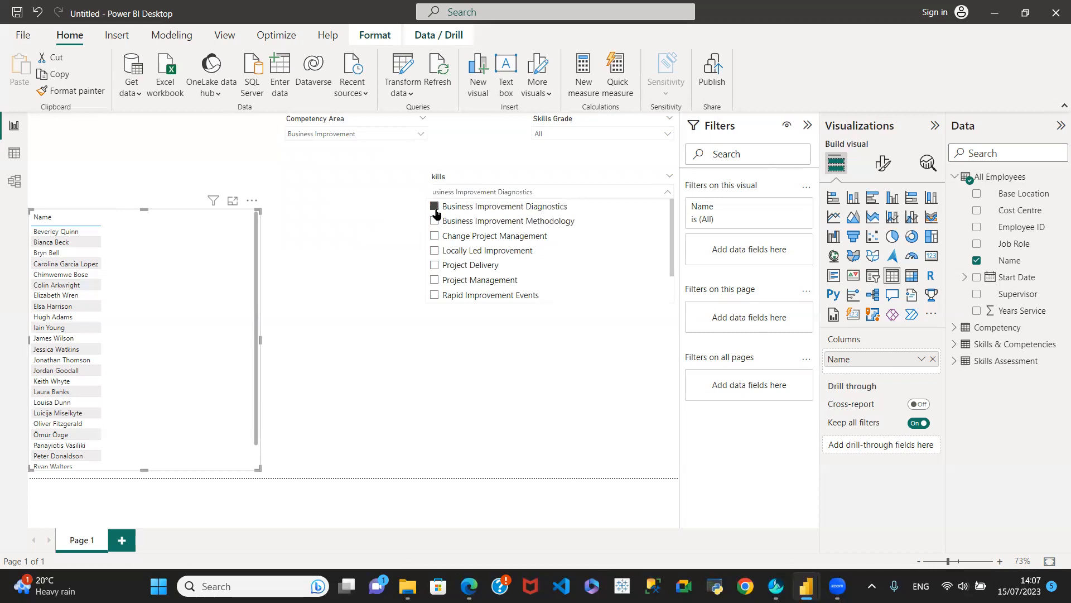
pyautogui.click(669, 136)
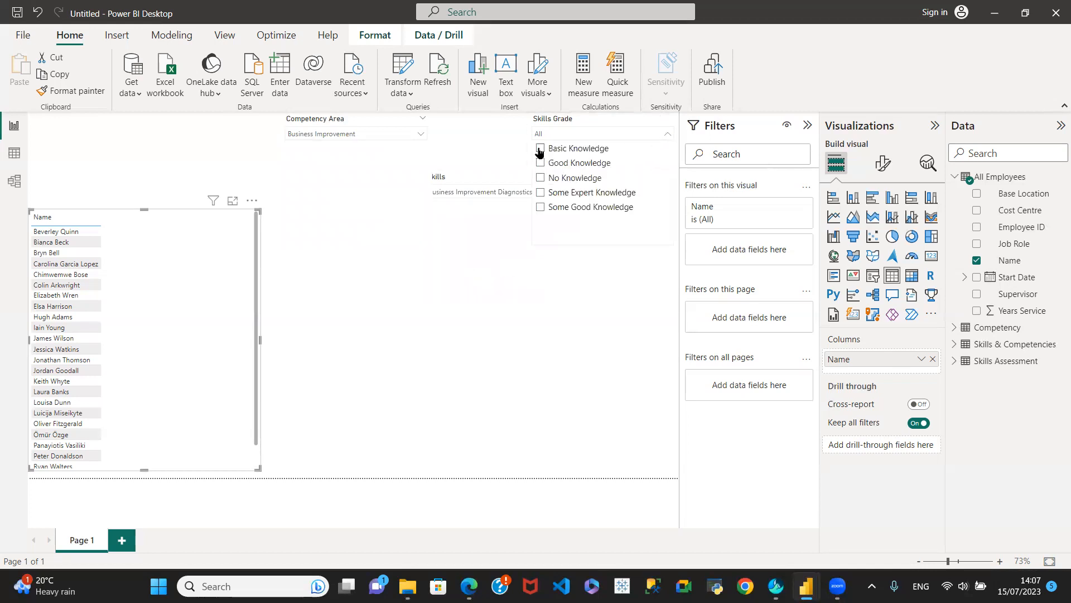
pyautogui.click(539, 149)
pyautogui.click(146, 220)
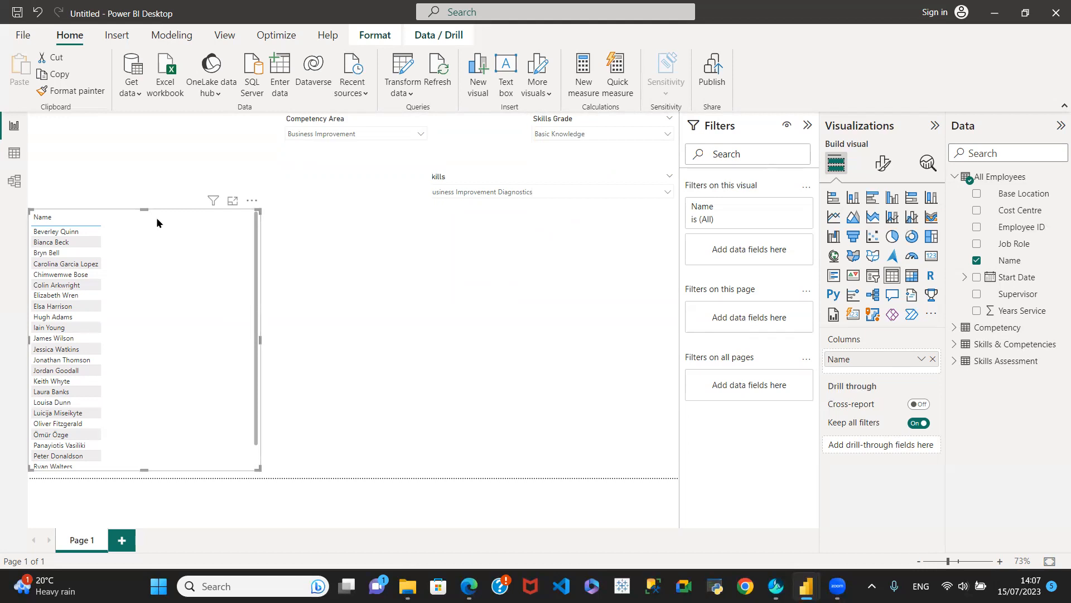
# Step: Make the All Employees name table taller and narrower, then delete it
pyautogui.moveTo(143, 213); pyautogui.dragTo(171, 155)
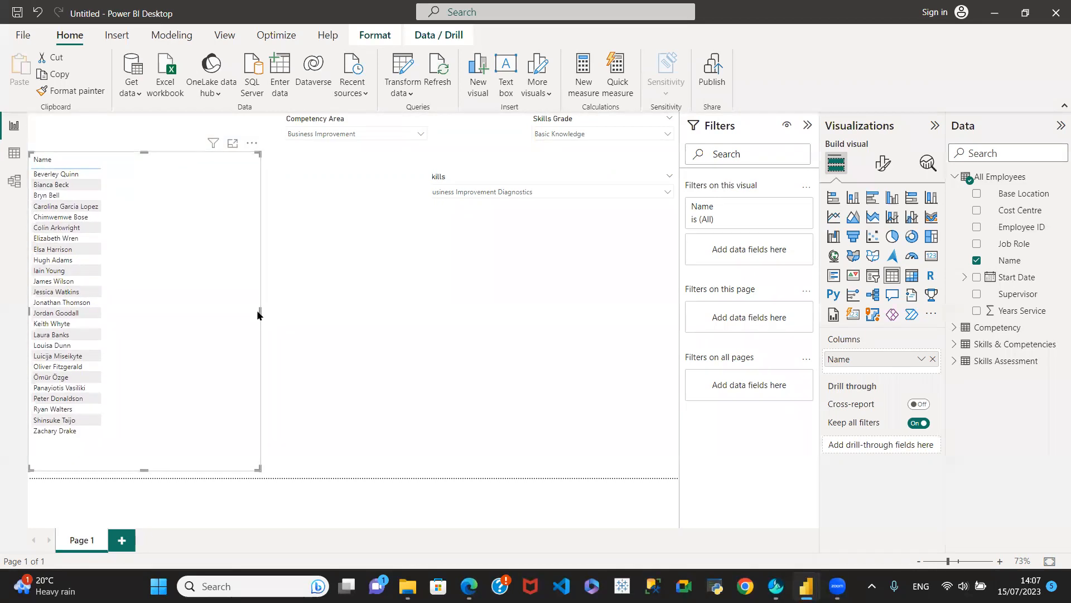
pyautogui.moveTo(261, 311); pyautogui.dragTo(206, 322)
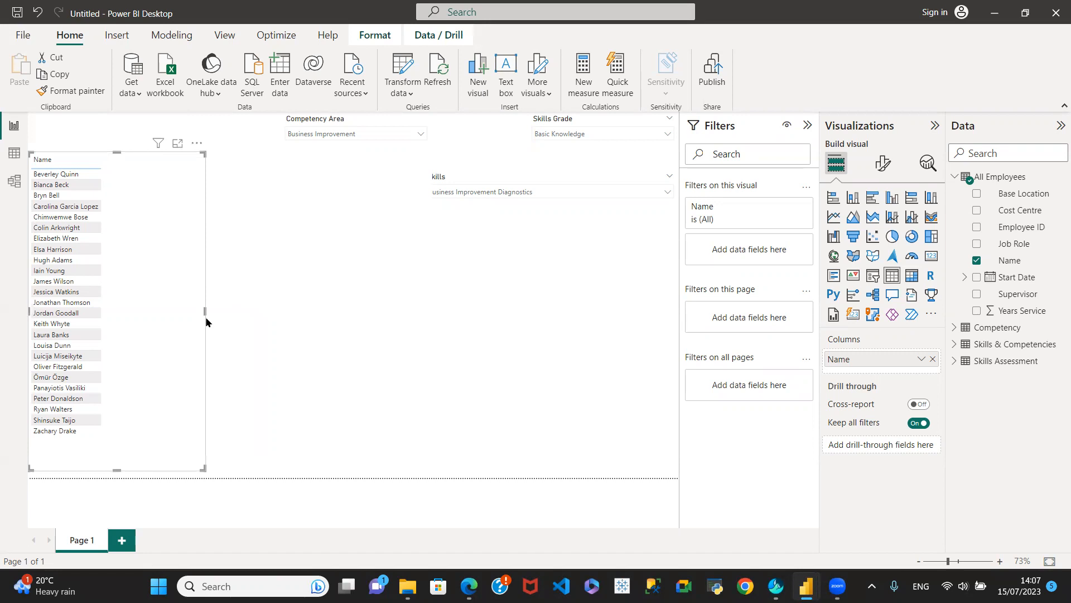
pyautogui.press('Delete')
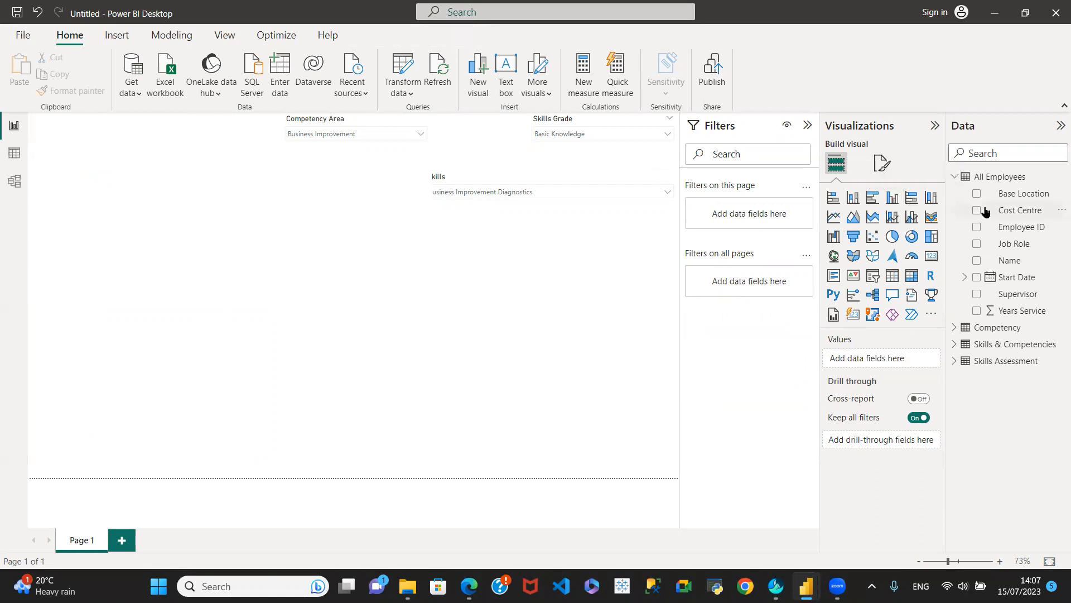
# Step: Add a table visual with the Name field from the Skills Assessment table and move it up beside the Competency Area slicer
pyautogui.click(8, 190)
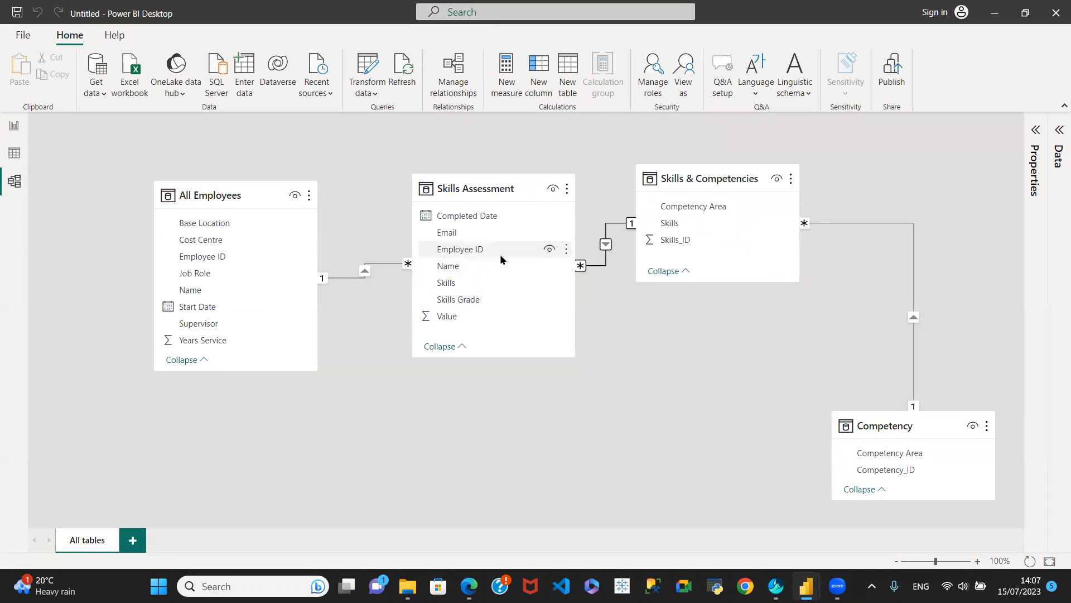
pyautogui.click(9, 126)
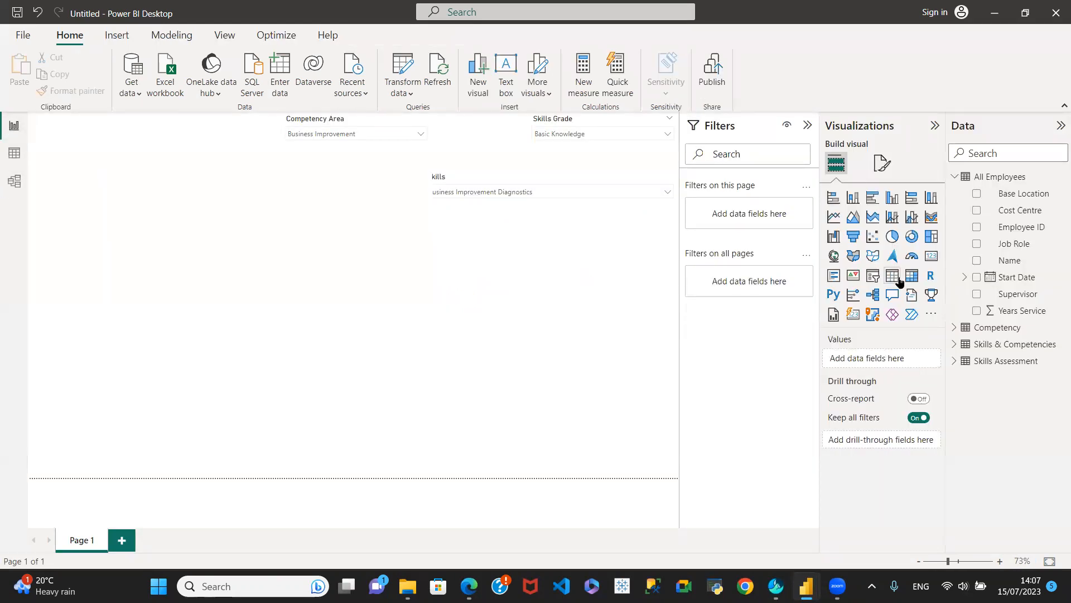
pyautogui.click(954, 178)
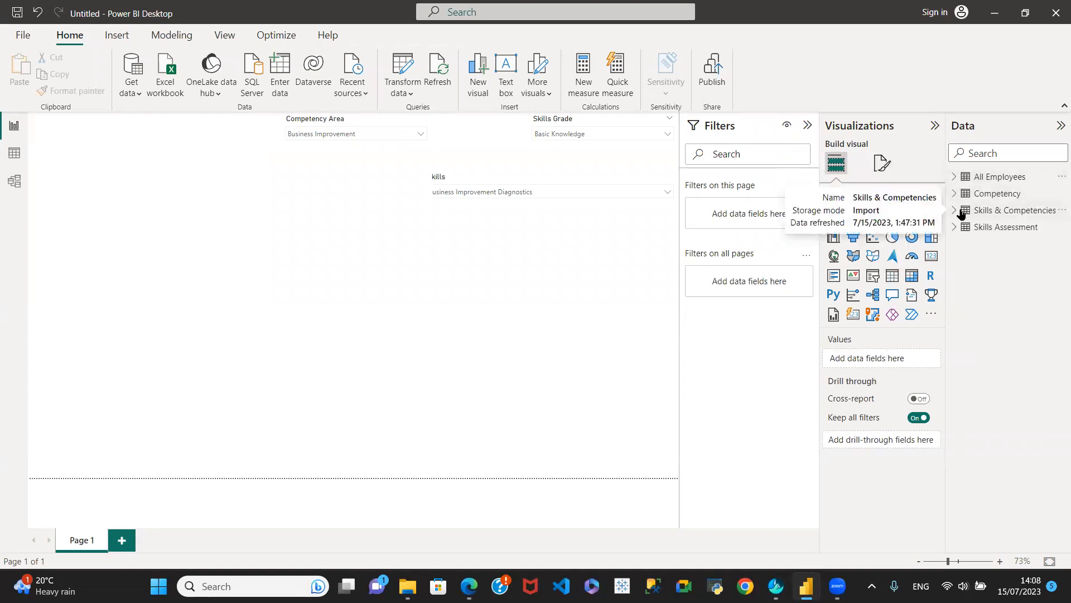
pyautogui.click(963, 211)
pyautogui.click(954, 211)
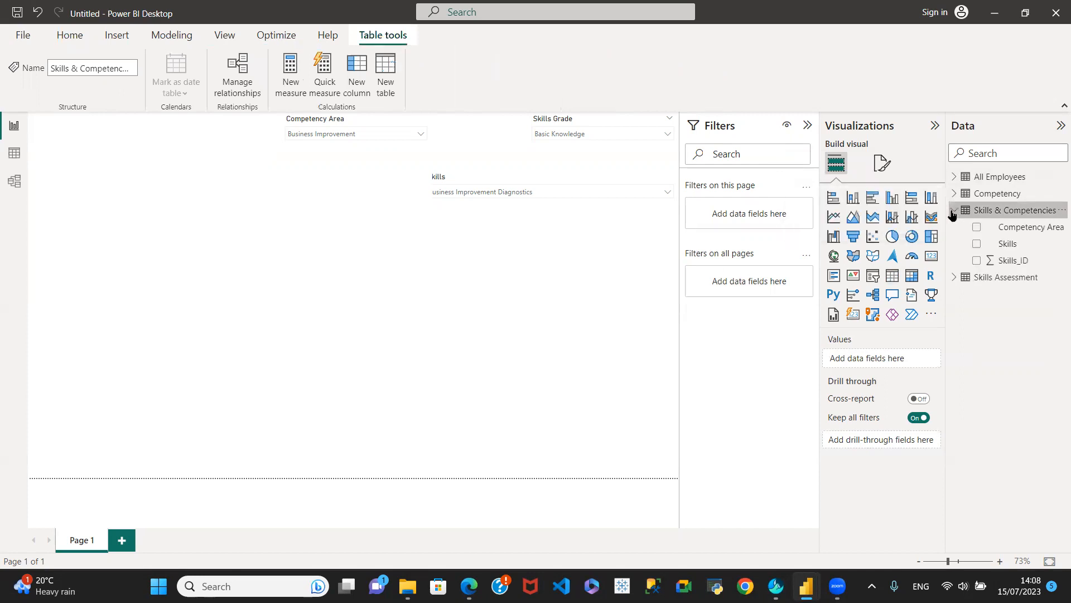
pyautogui.click(955, 278)
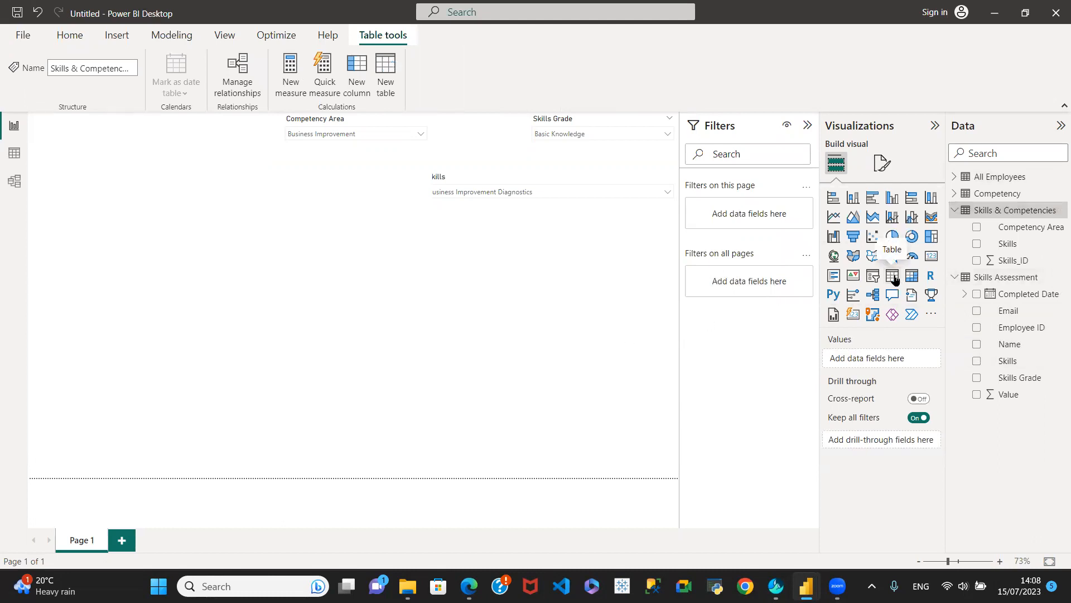
pyautogui.click(893, 277)
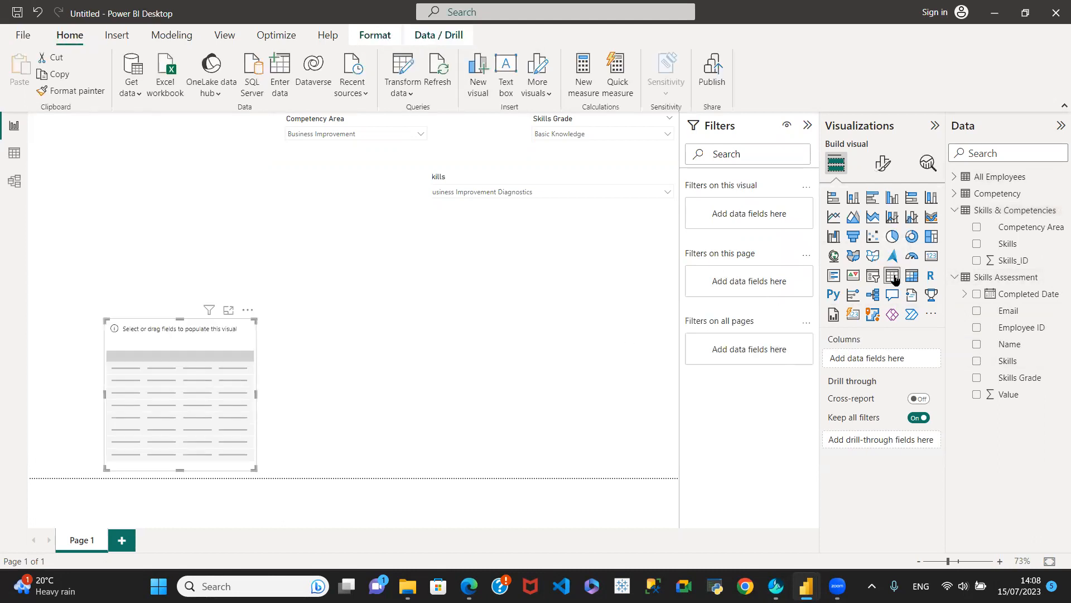
pyautogui.click(981, 347)
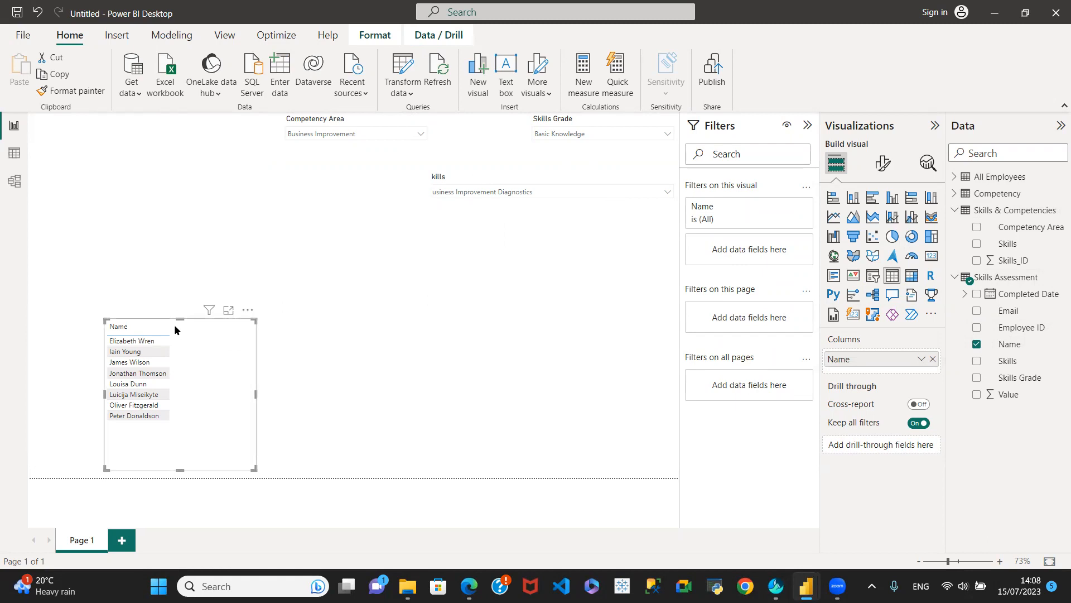
pyautogui.moveTo(127, 445); pyautogui.dragTo(112, 287)
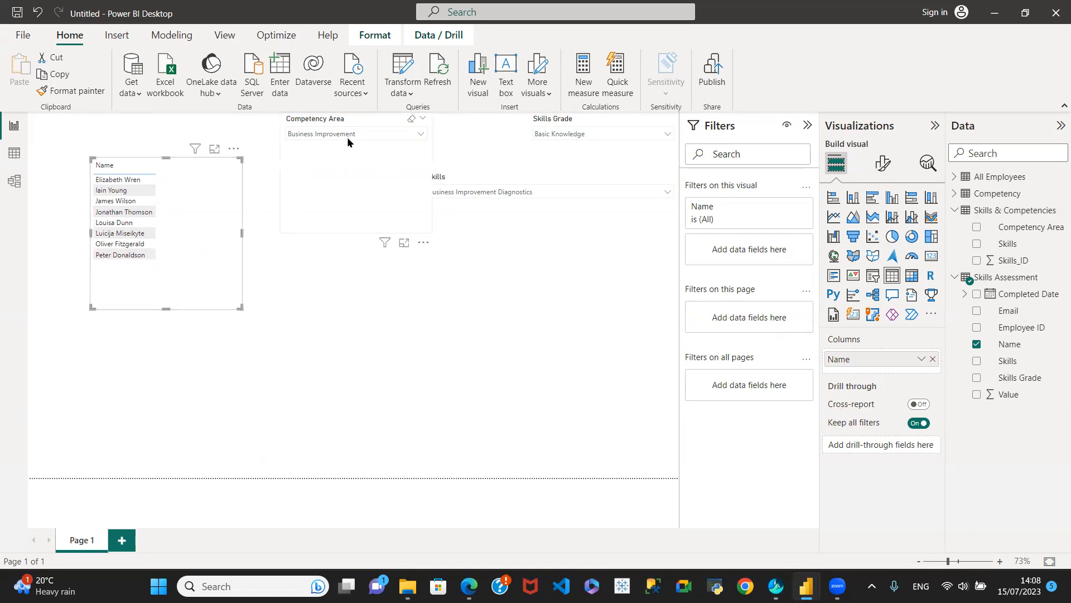
# Step: Format the name table's values in bold Arial at size 12
pyautogui.click(891, 162)
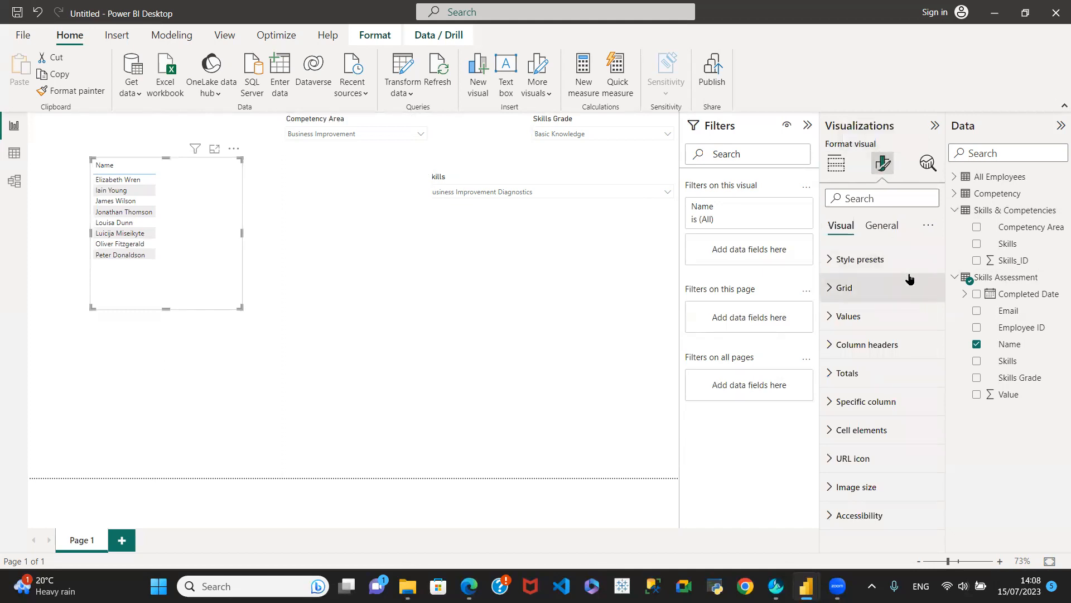
pyautogui.click(832, 318)
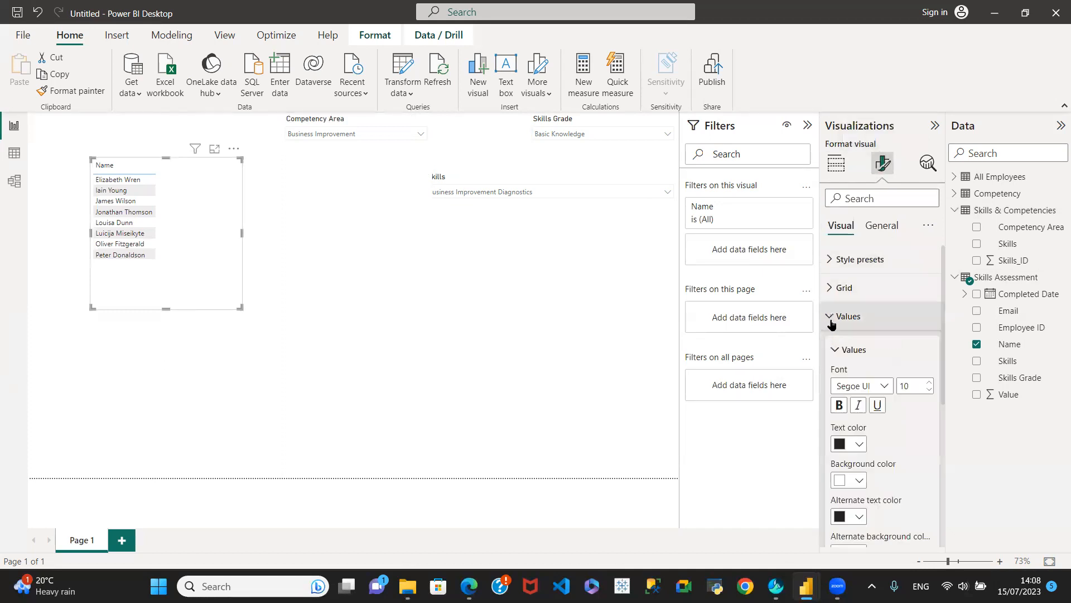
pyautogui.click(884, 389)
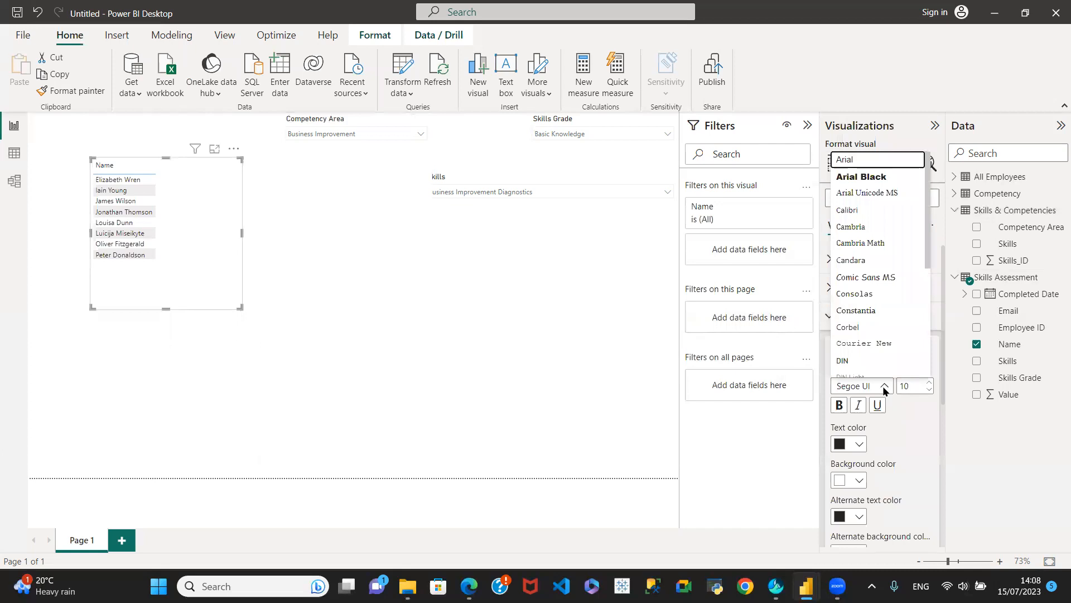
pyautogui.click(857, 161)
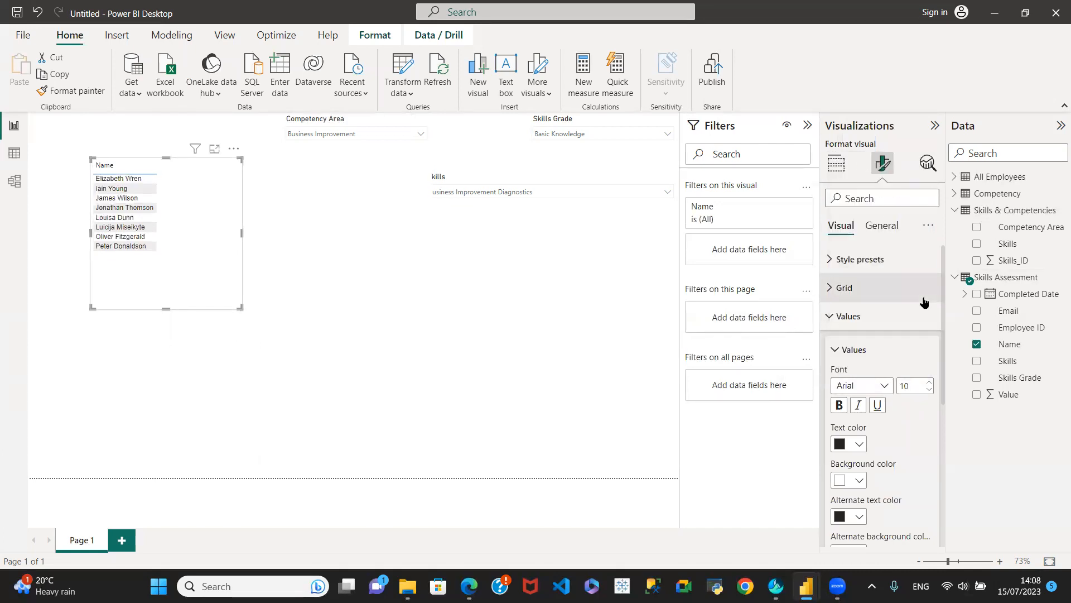
pyautogui.click(929, 383)
pyautogui.click(928, 382)
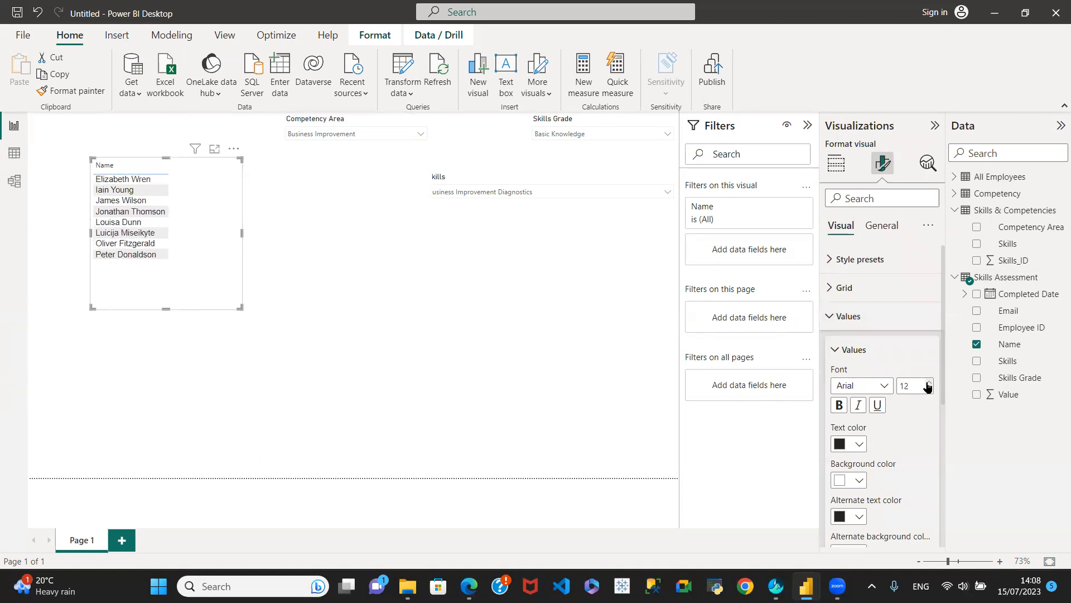
pyautogui.click(838, 405)
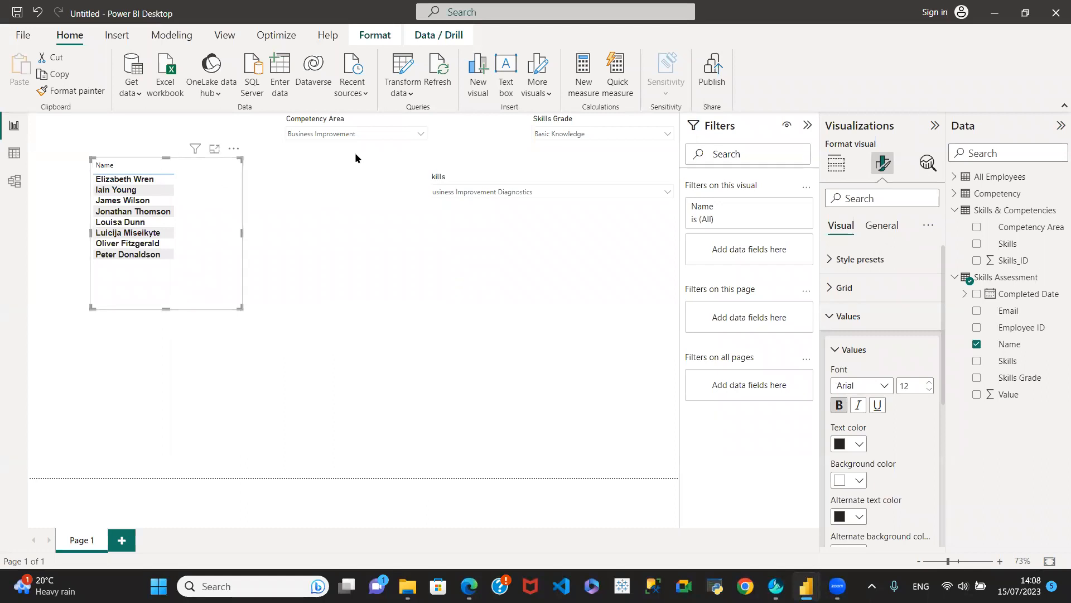
# Step: Format the Competency Area slicer's values in bold Arial at size 15 and move the slicer down beside the name table
pyautogui.click(404, 159)
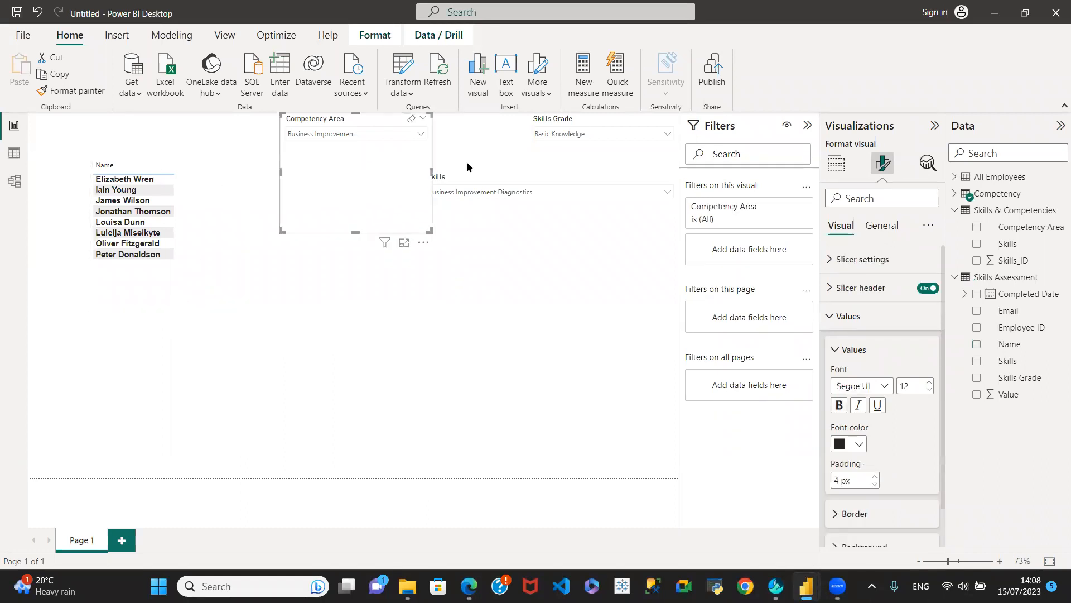
pyautogui.click(884, 387)
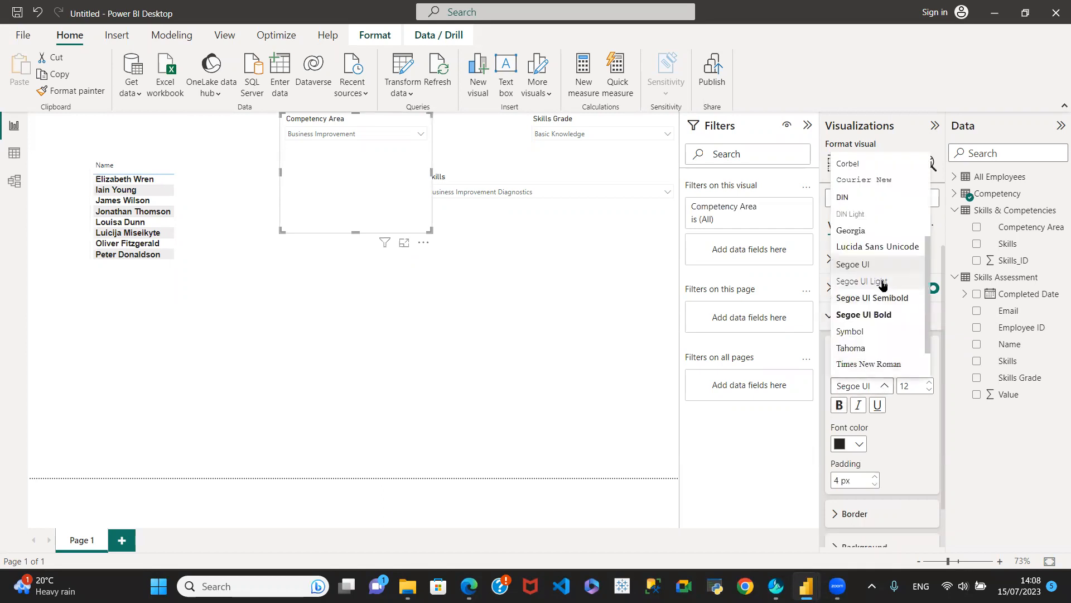
pyautogui.scroll(3, 878, 307)
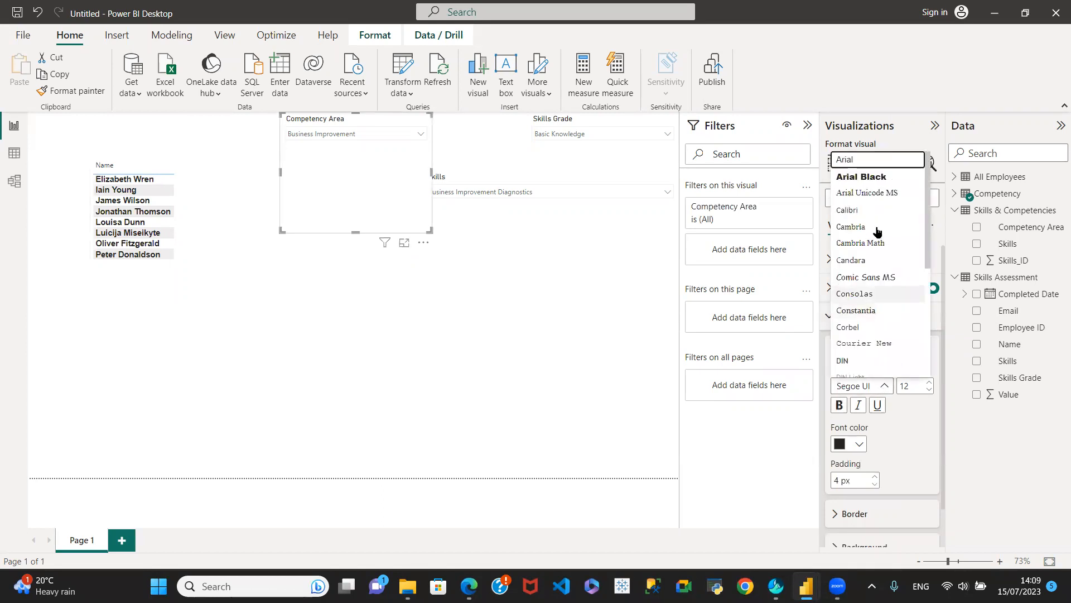
pyautogui.click(884, 160)
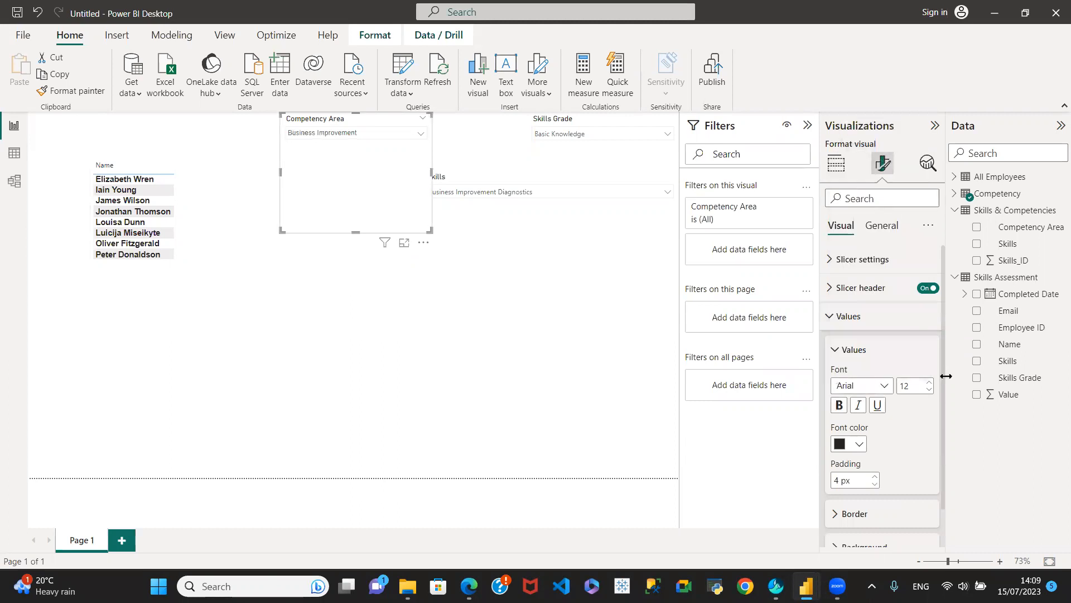
pyautogui.click(839, 408)
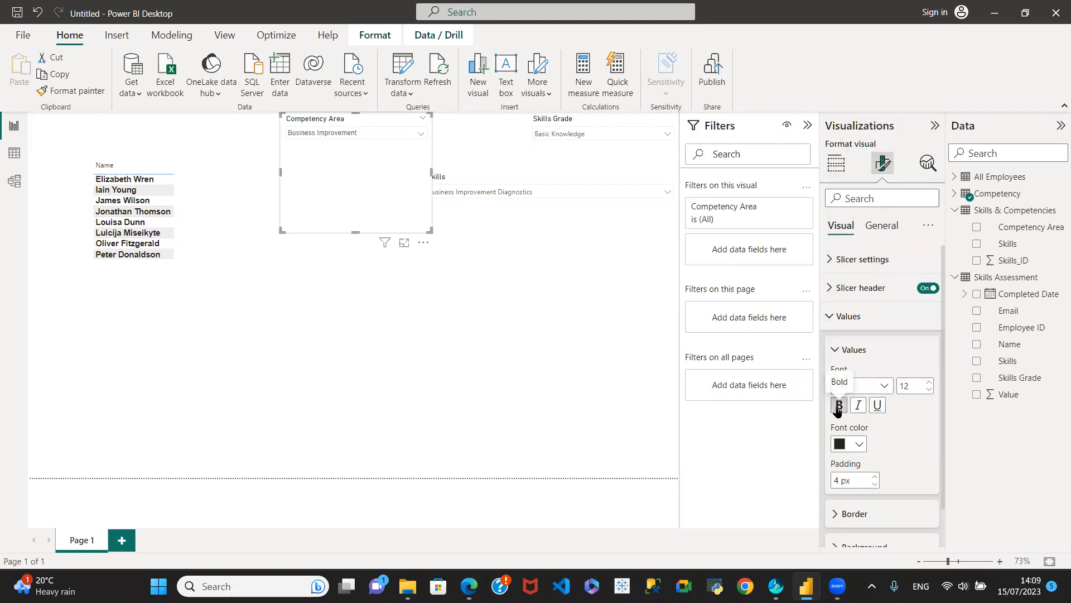
pyautogui.click(932, 383)
pyautogui.click(930, 383)
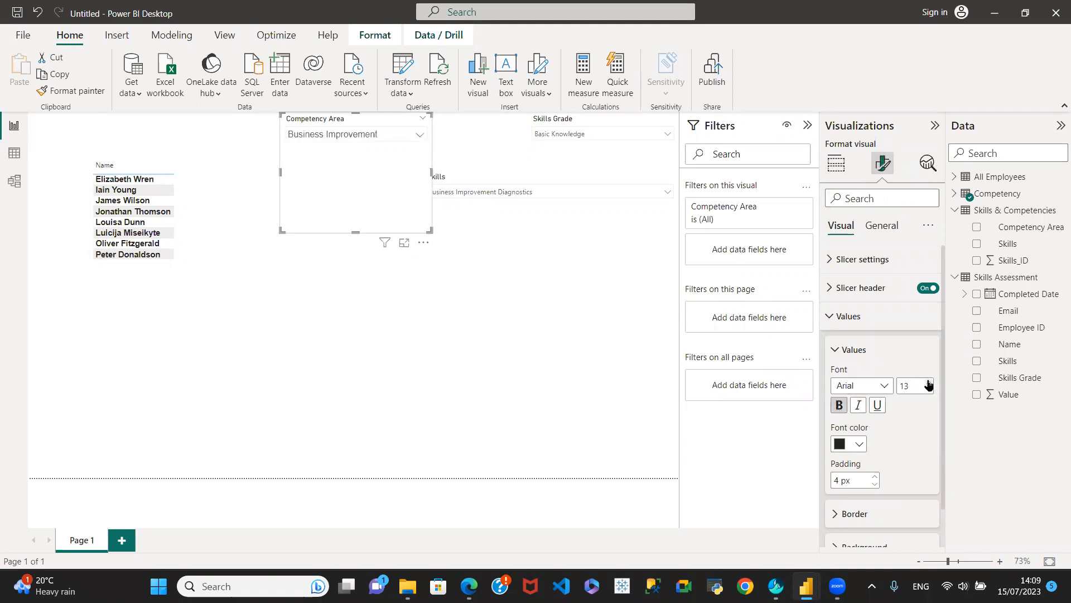
pyautogui.doubleClick(930, 382)
pyautogui.moveTo(309, 170); pyautogui.dragTo(251, 230)
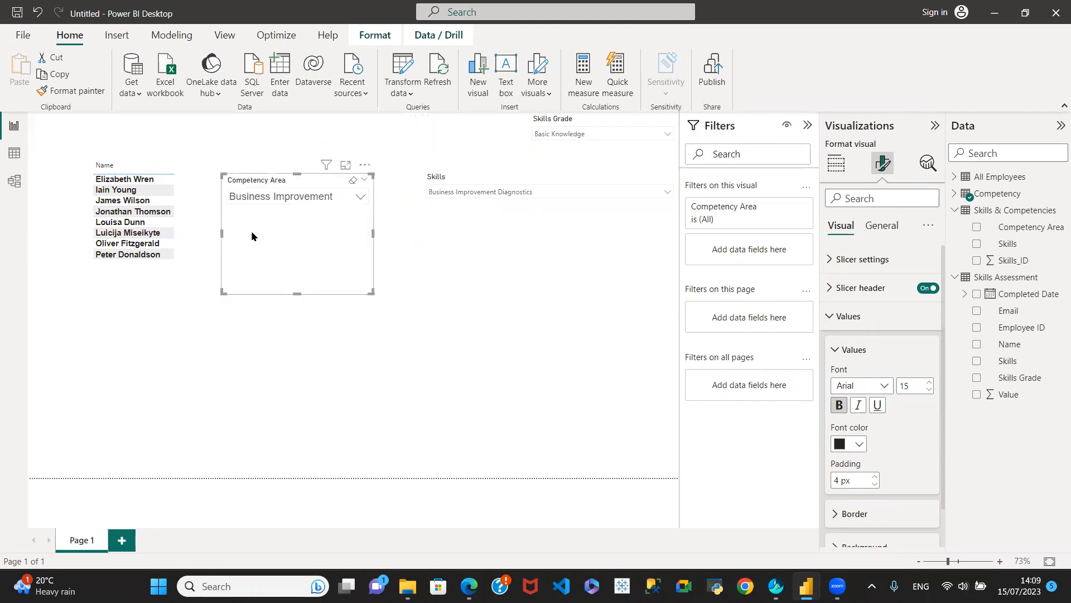
# Step: Clear Business Improvement from the Competency Area slicer, Business Improvement Diagnostics from Skills and Basic Knowledge from Skills Grade
pyautogui.click(561, 180)
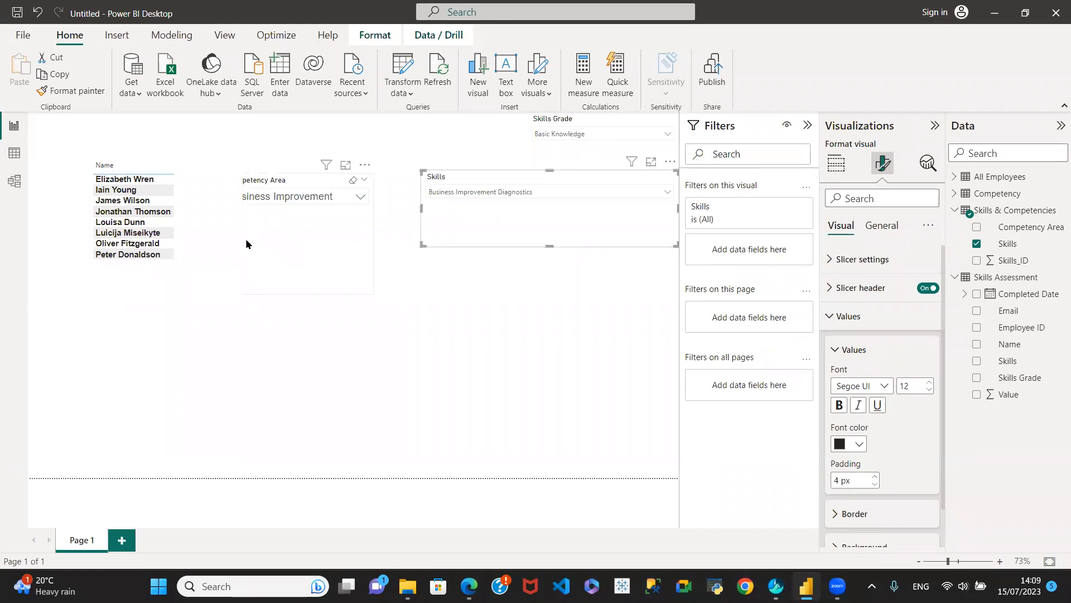
pyautogui.click(362, 196)
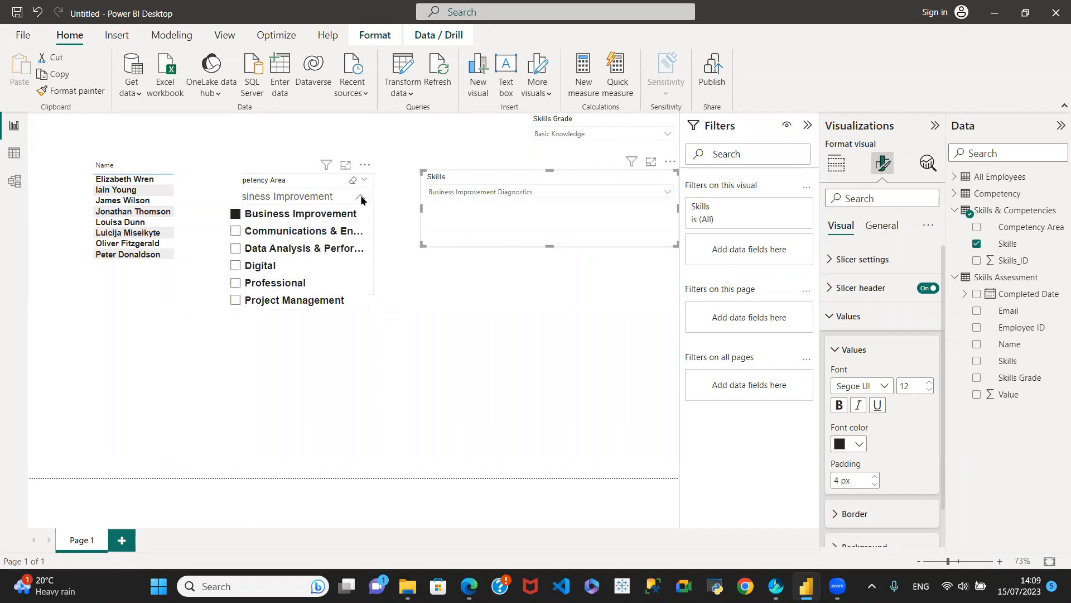
pyautogui.click(249, 218)
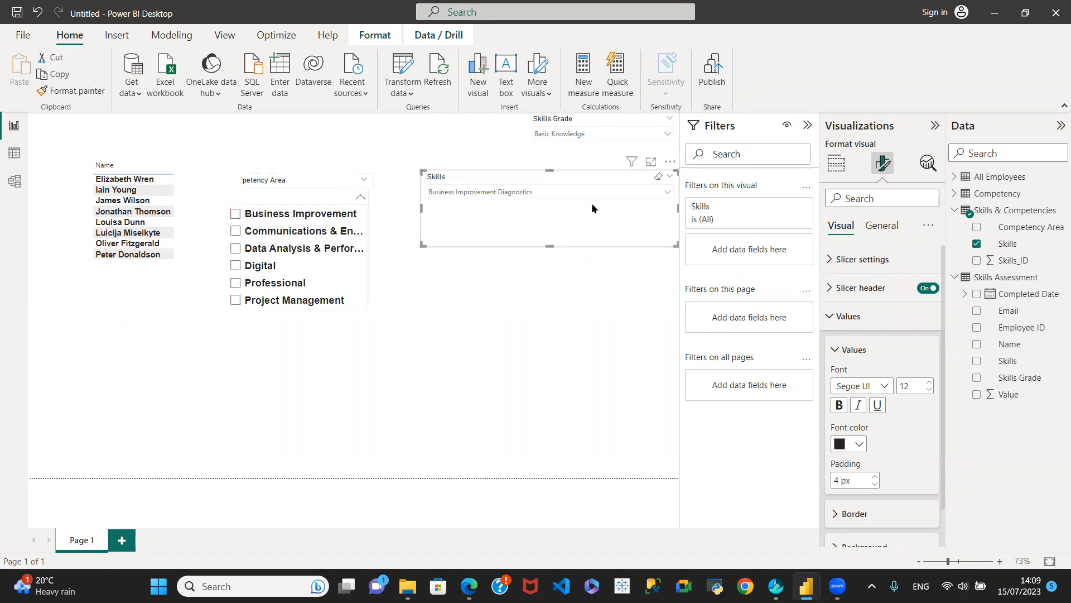
pyautogui.click(668, 191)
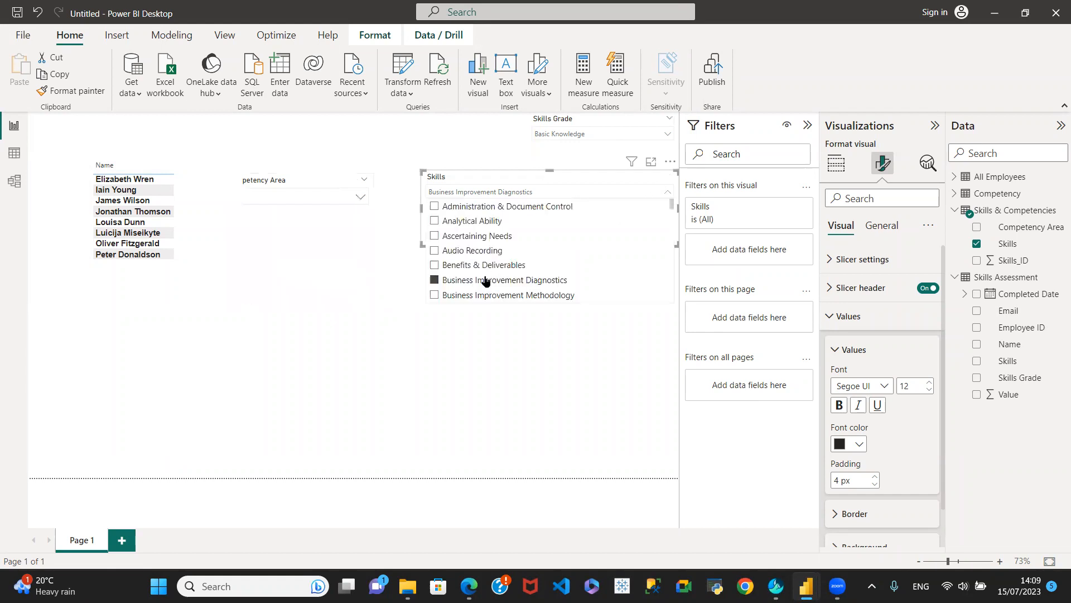
pyautogui.click(435, 281)
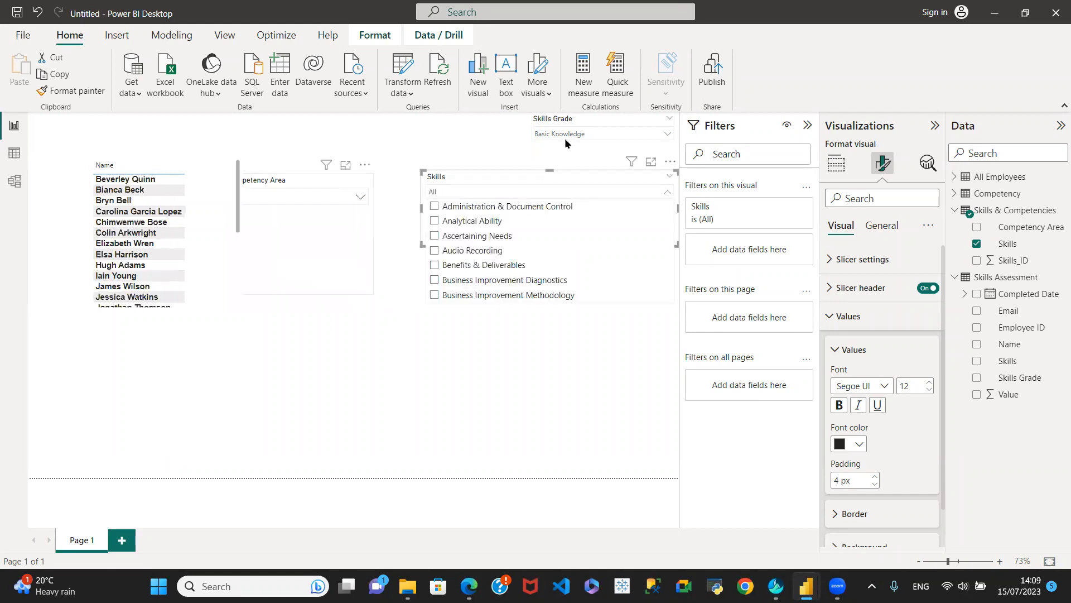
pyautogui.click(668, 135)
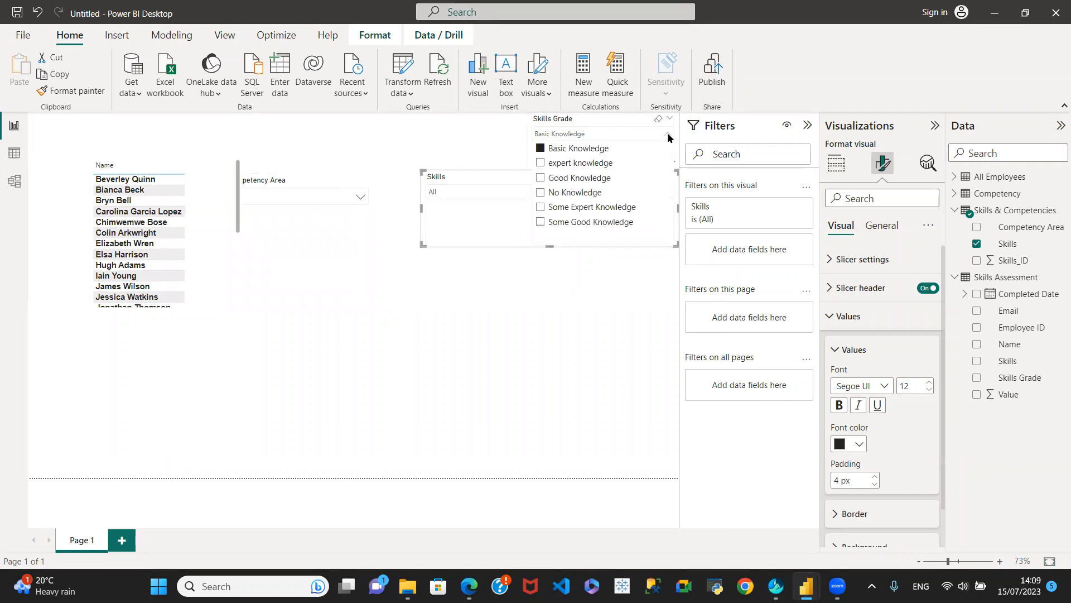
pyautogui.click(539, 148)
# Step: Stretch the name table downward to just above the page's lower edge so the full list fits, and deselect it
pyautogui.click(207, 166)
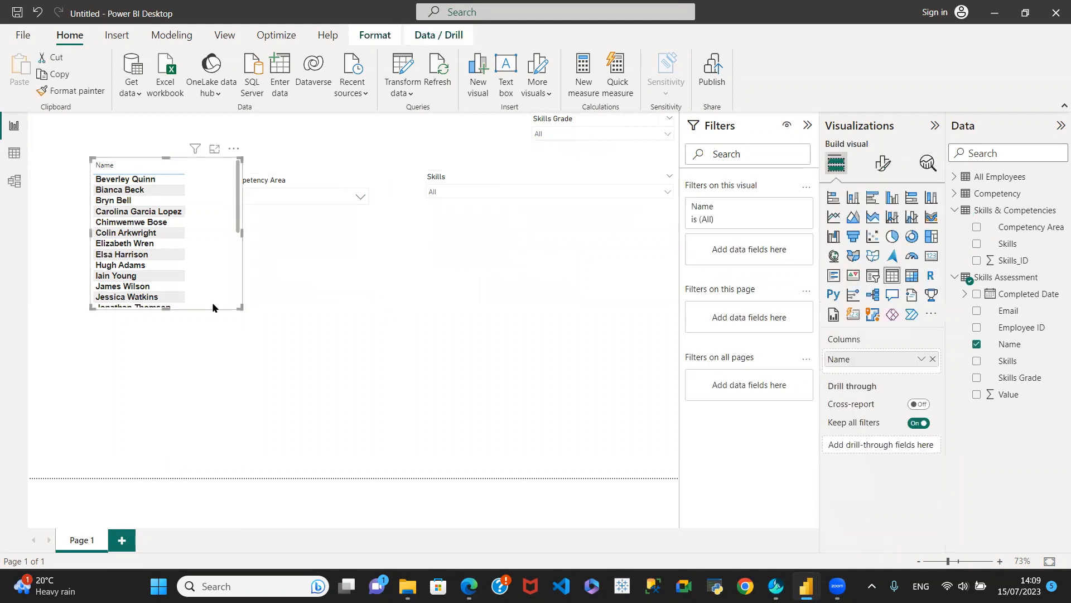
pyautogui.moveTo(162, 310); pyautogui.dragTo(160, 456)
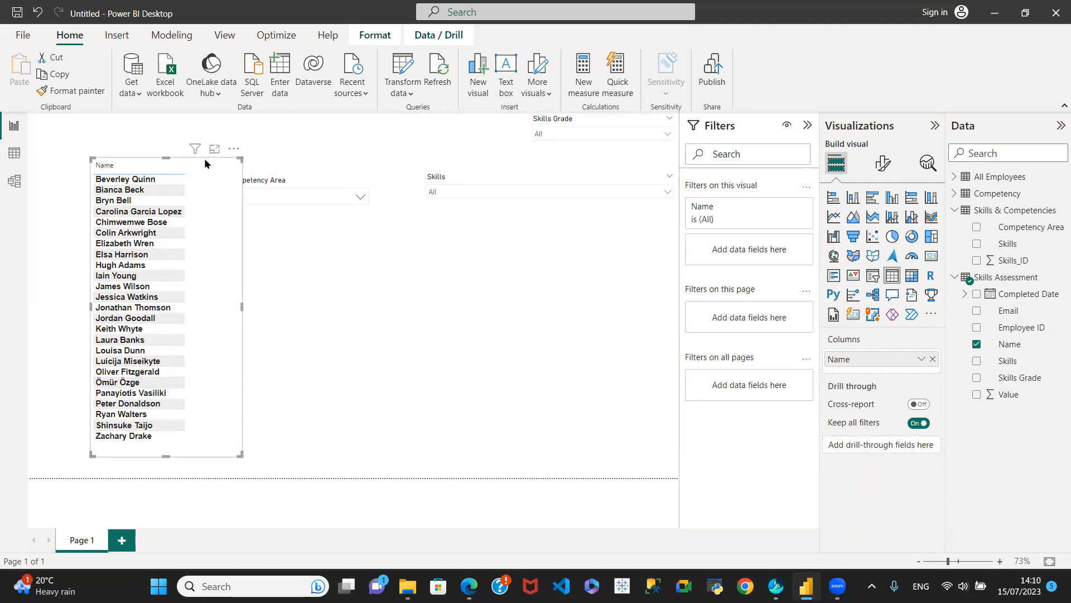
pyautogui.click(149, 155)
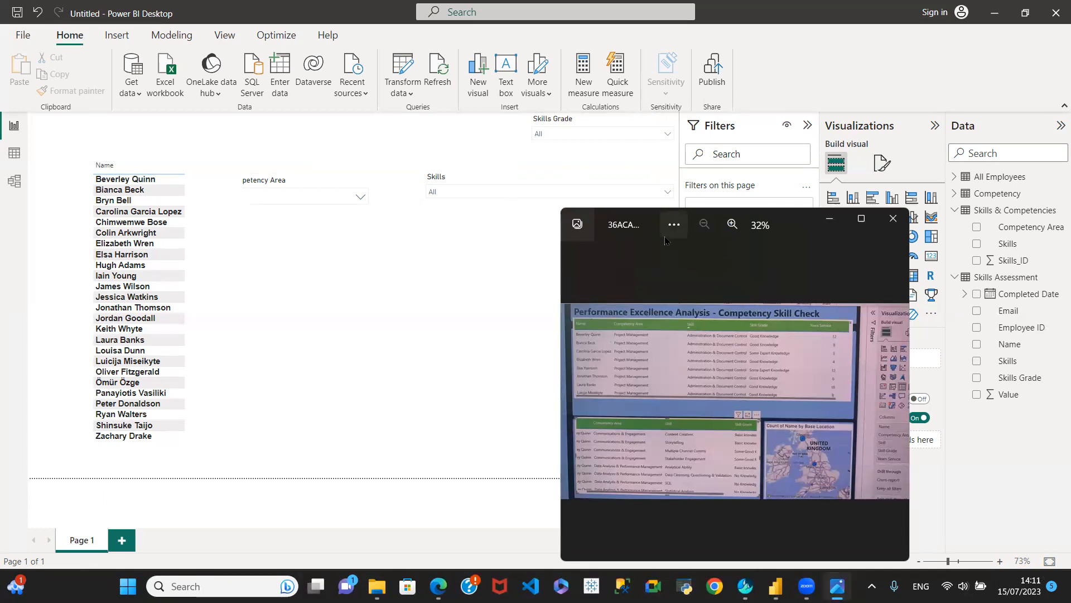
# Step: Examine the reference picture of the Performance Excellence Analysis - Competency Skill Check dashboard and close the picture
pyautogui.click(732, 225)
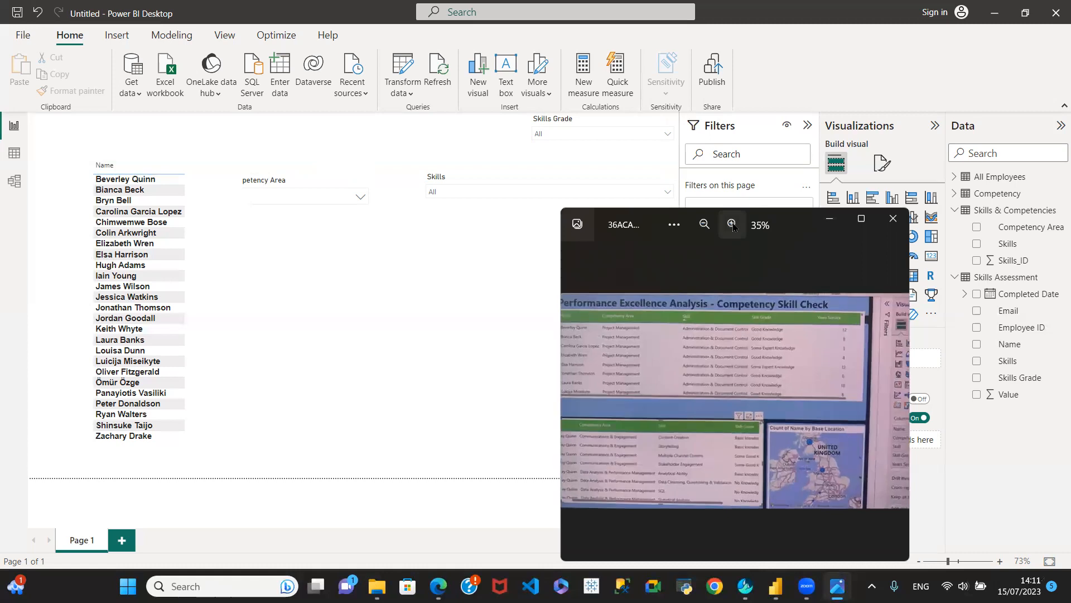
pyautogui.click(704, 224)
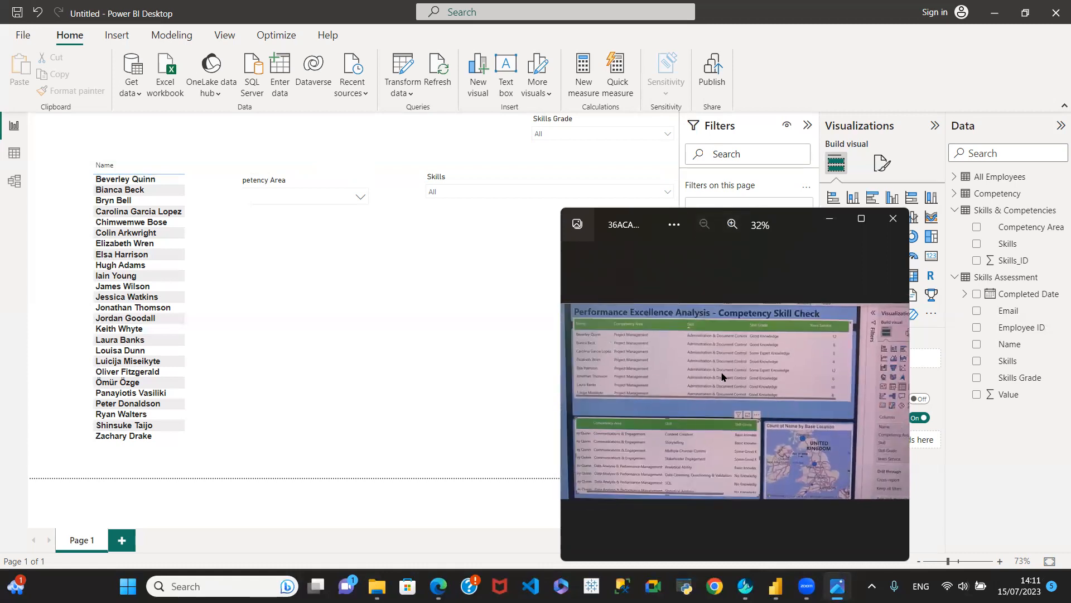
pyautogui.click(576, 229)
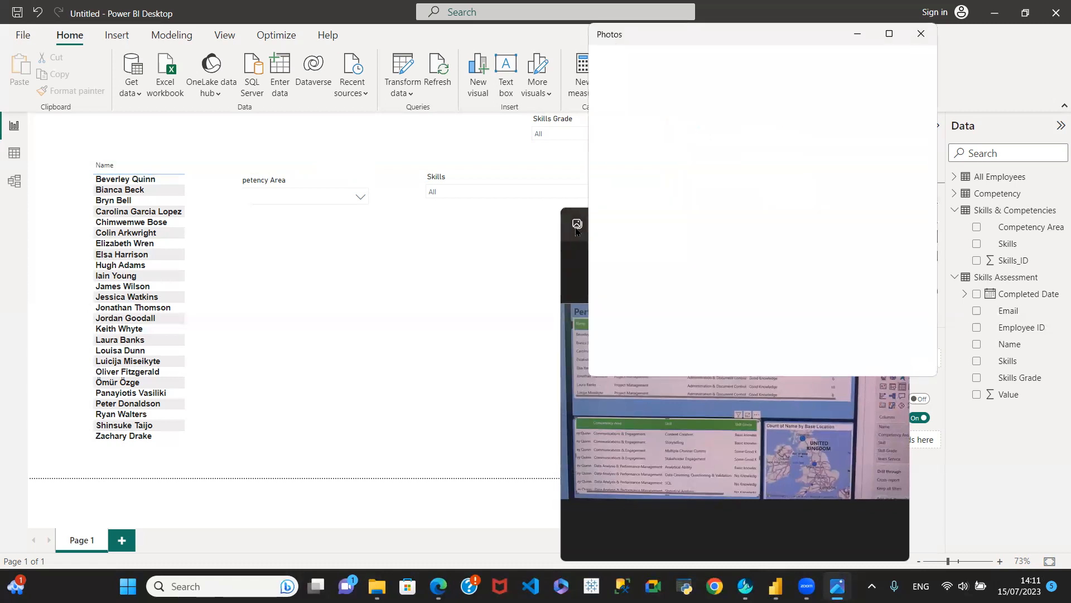
pyautogui.click(921, 35)
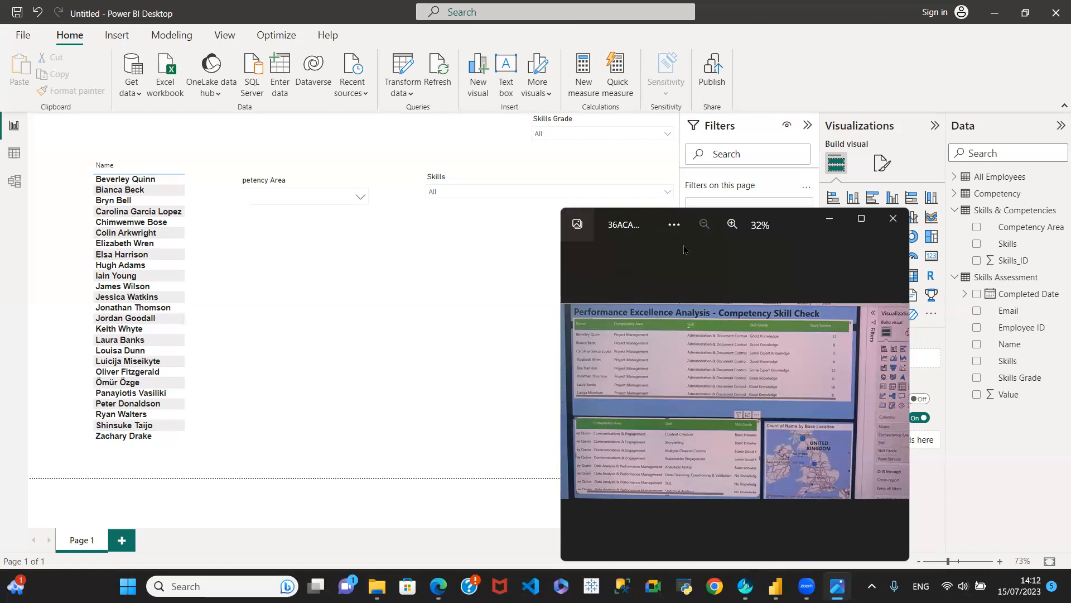
pyautogui.click(894, 217)
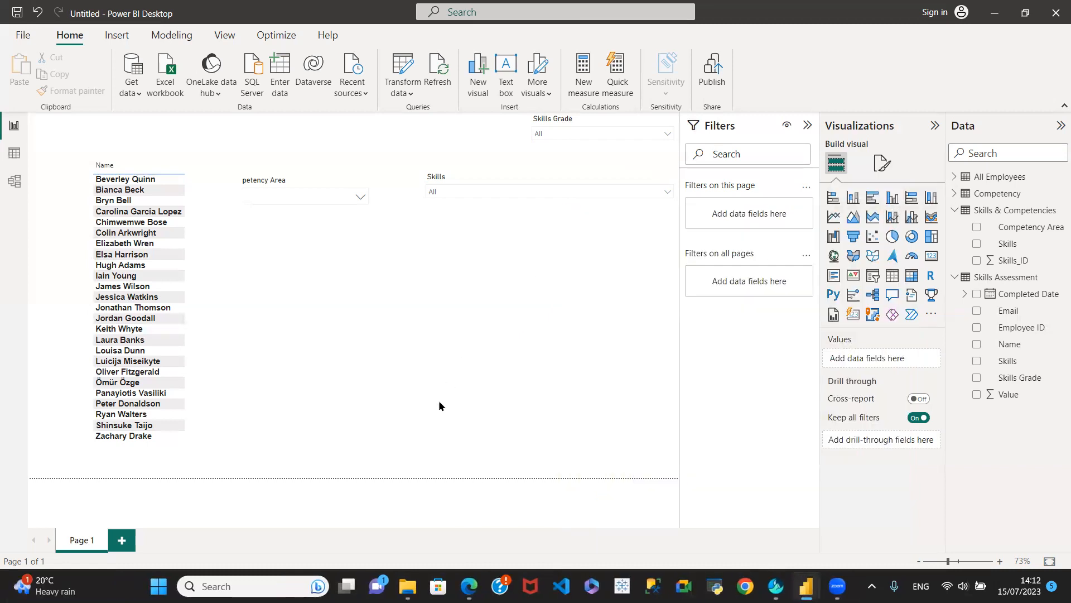